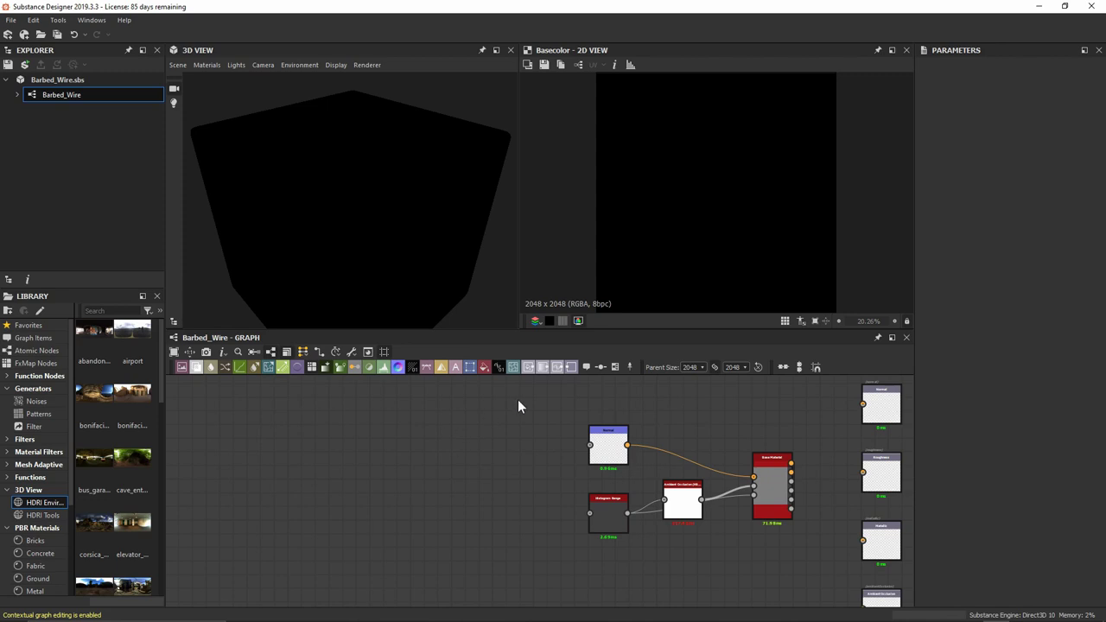
pyautogui.moveTo(778, 459); pyautogui.dragTo(405, 184)
pyautogui.moveTo(403, 280); pyautogui.dragTo(368, 156)
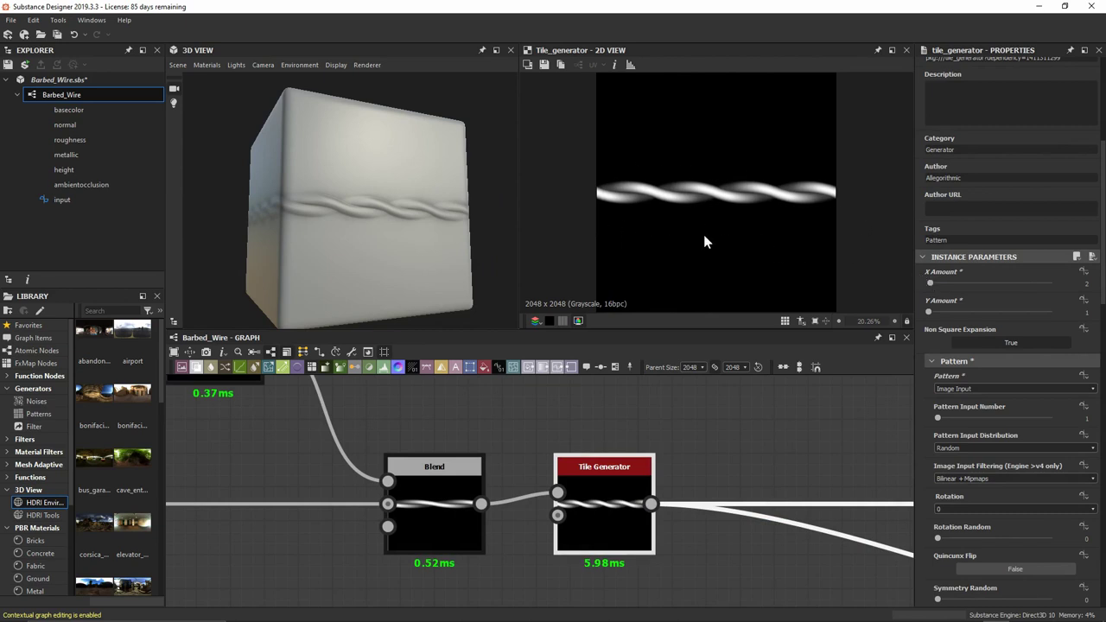
pyautogui.press('t')
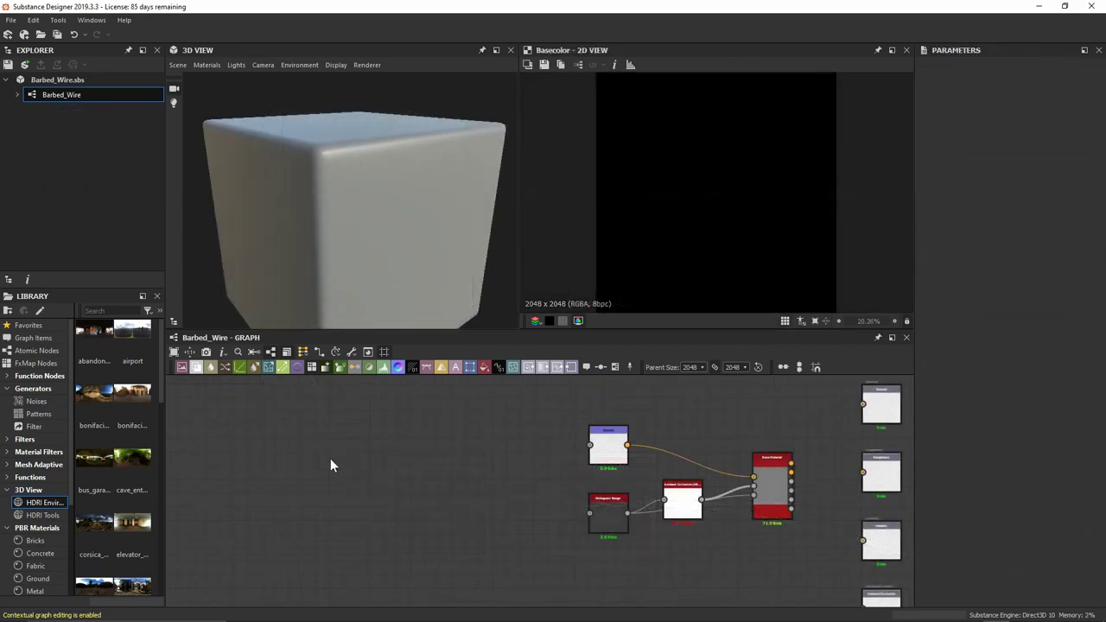
# Add a Shape node to the empty area of the graph, before the Normal and Histogram Range nodes
pyautogui.press('space')
pyautogui.write('sha')
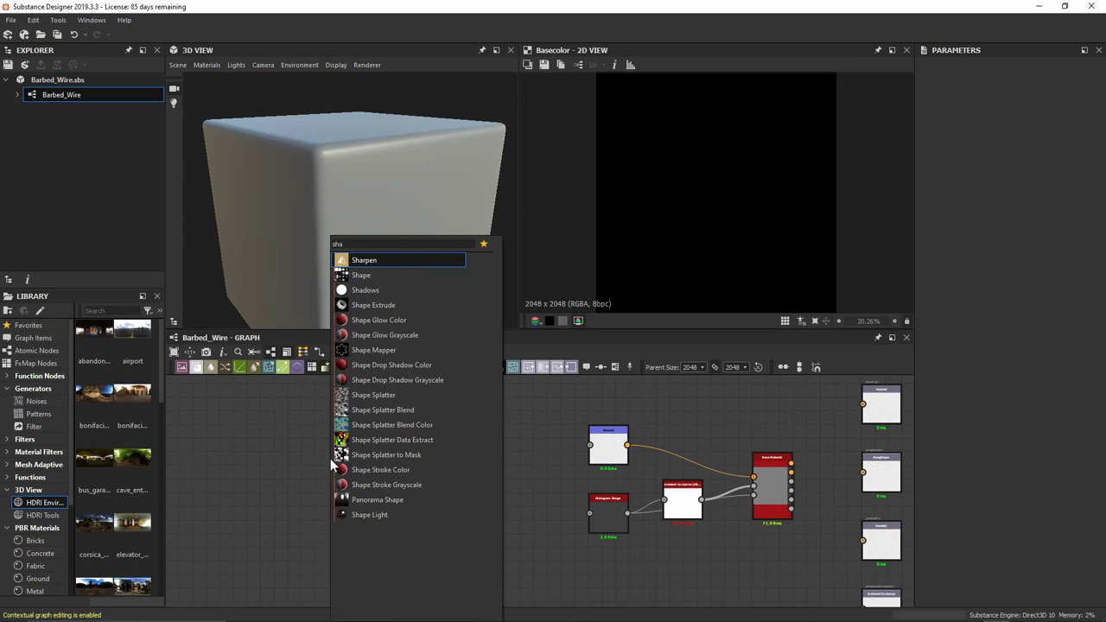
pyautogui.press('Down')
pyautogui.press('Return')
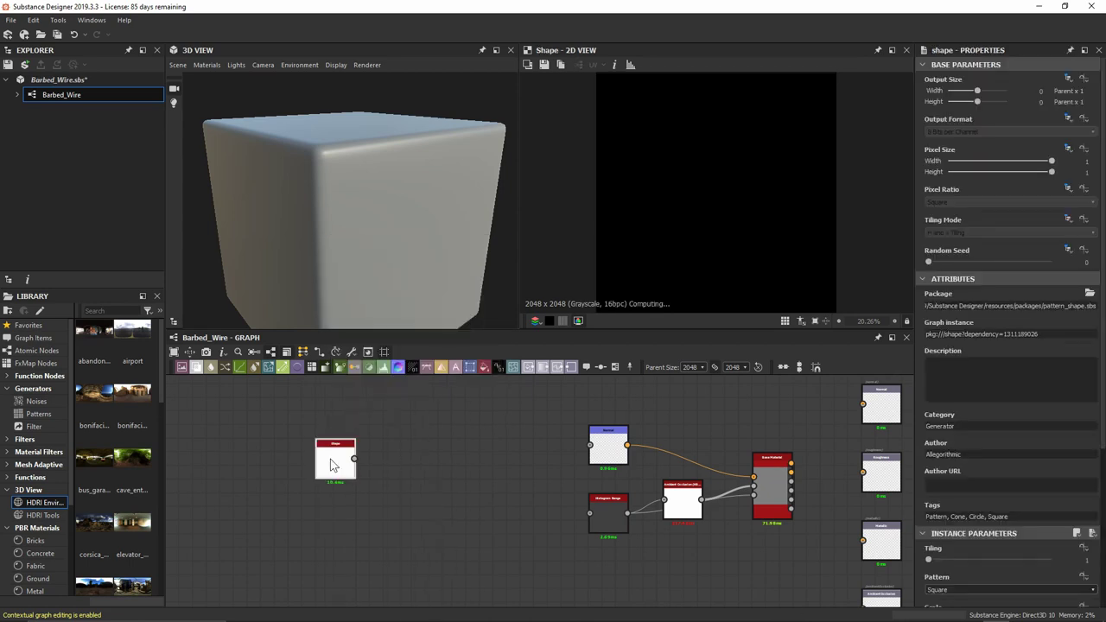
# Connect the Shape output to the Normal and Histogram Range inputs and move the Shape node further away from them
pyautogui.scroll(3, 336, 461)
pyautogui.moveTo(336, 460); pyautogui.dragTo(456, 460, button='middle')
pyautogui.scroll(-2, 476, 457)
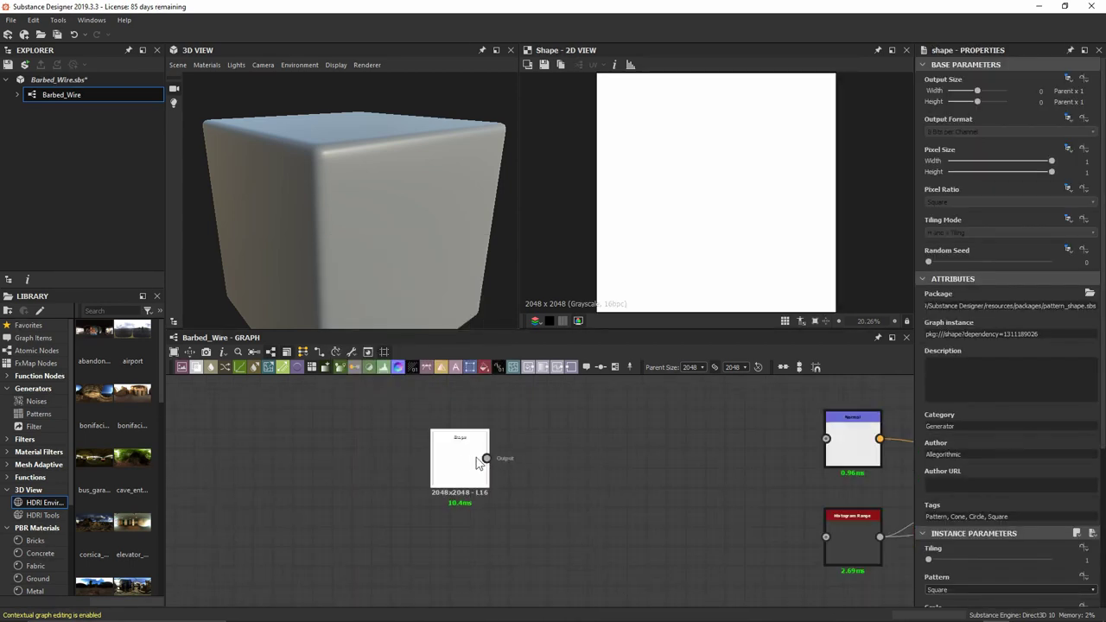
pyautogui.moveTo(488, 458); pyautogui.dragTo(826, 537)
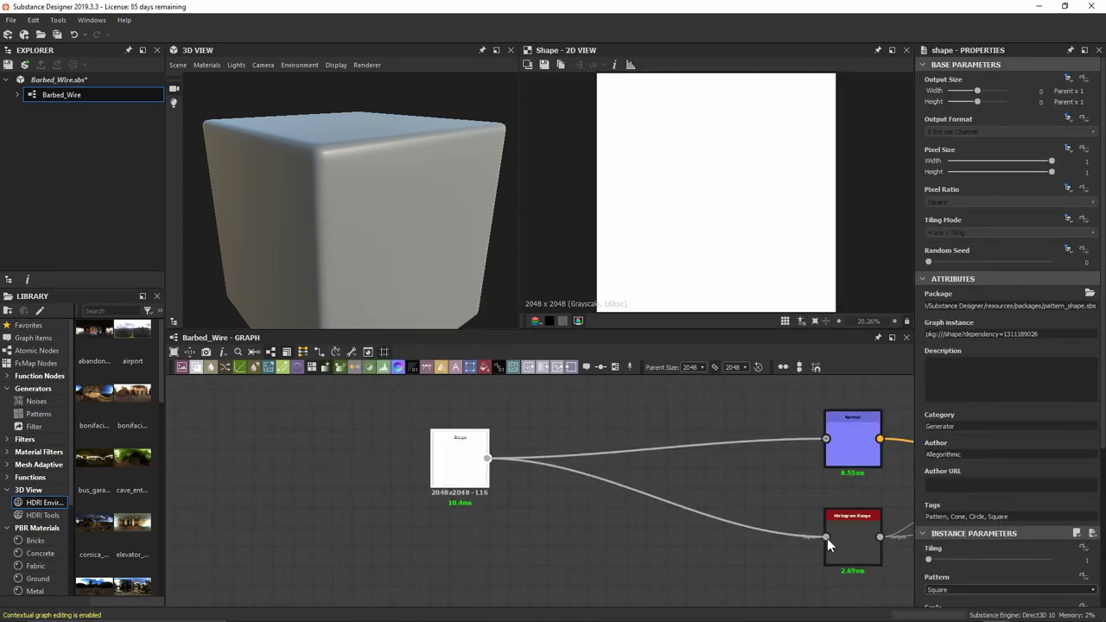
pyautogui.scroll(-2, 700, 458)
pyautogui.moveTo(560, 457); pyautogui.dragTo(612, 462, button='middle')
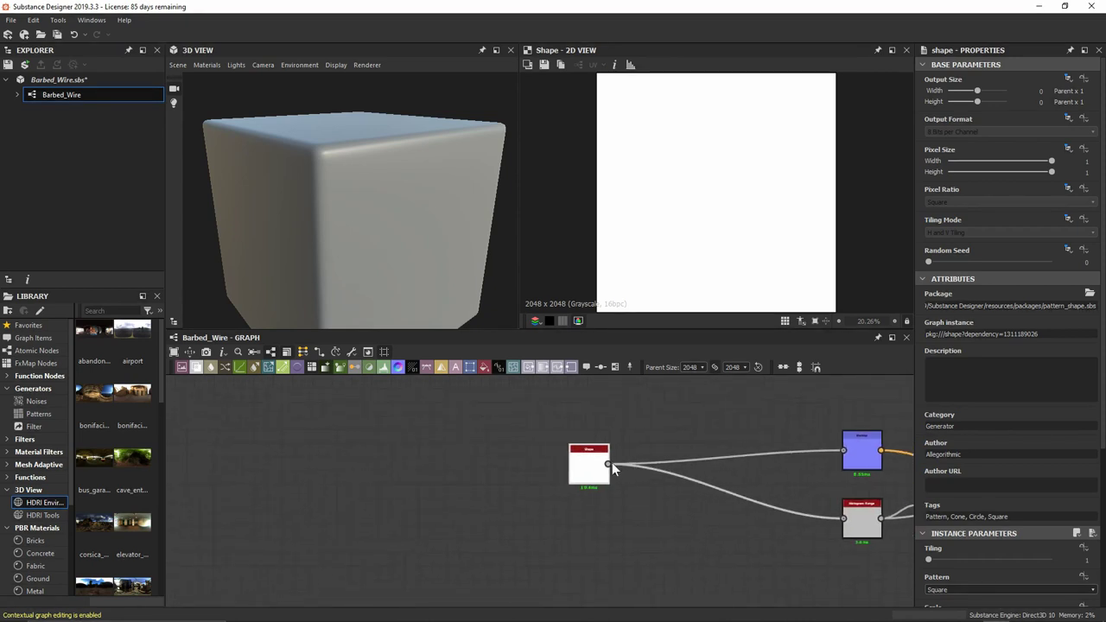
pyautogui.moveTo(612, 463); pyautogui.dragTo(455, 438)
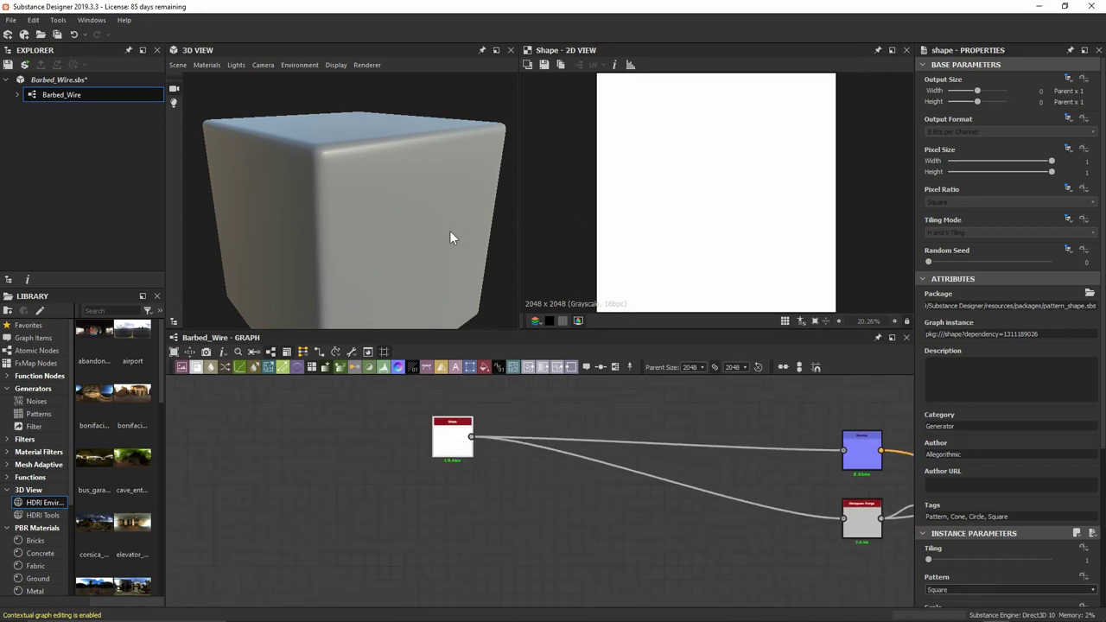
# Set the Shape node's Y size to 0.01 to make a thin horizontal line
pyautogui.moveTo(447, 232); pyautogui.dragTo(434, 211)
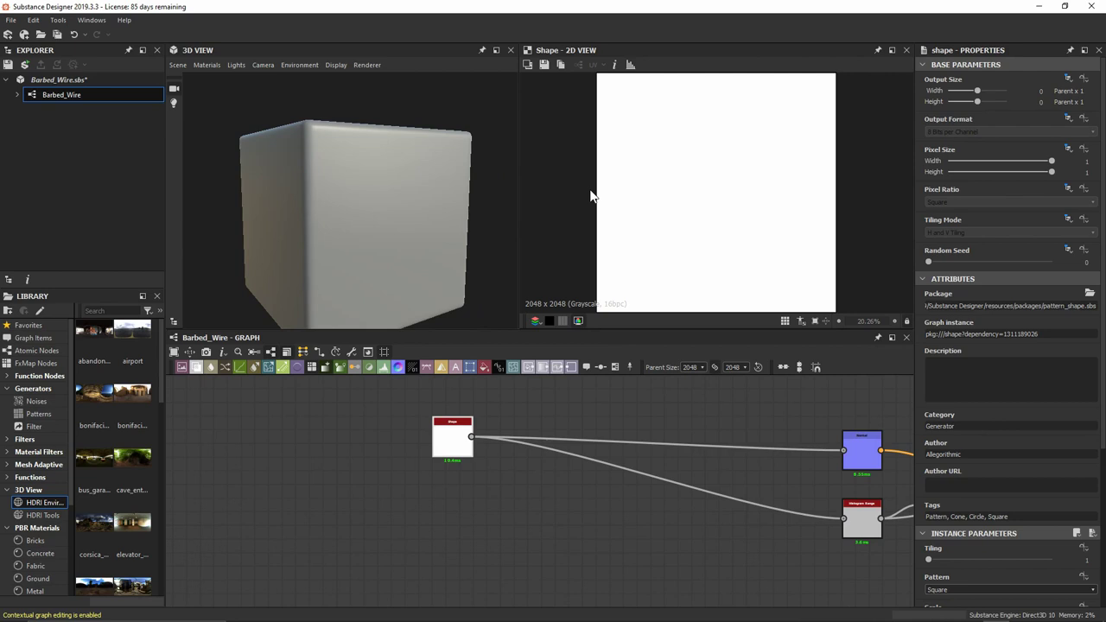
pyautogui.scroll(-5, 981, 421)
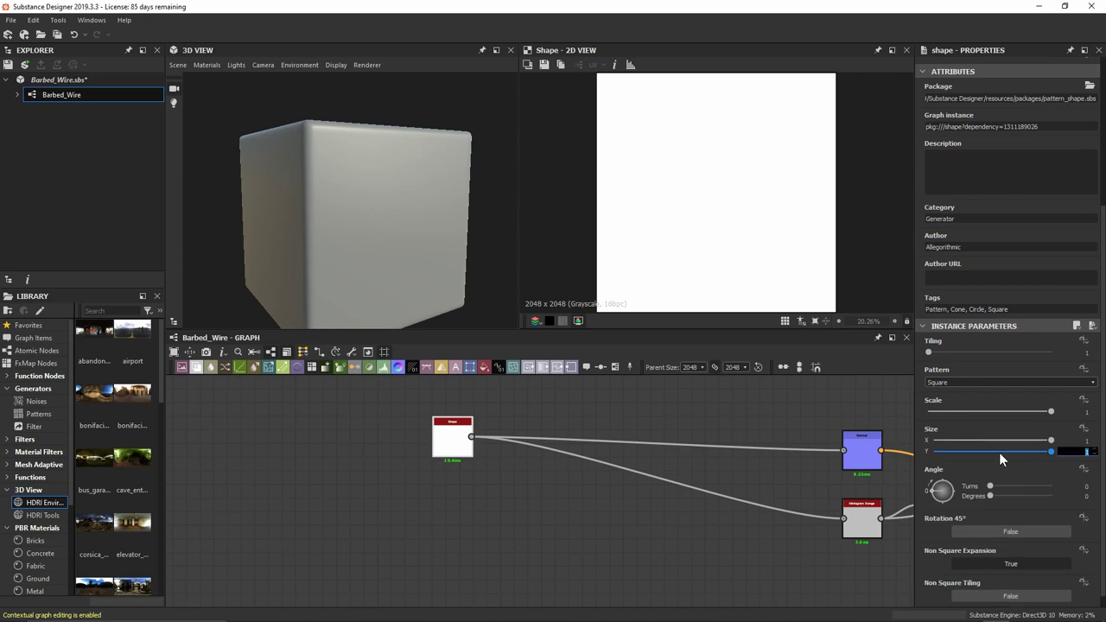
pyautogui.write('0.01')
pyautogui.press('Return')
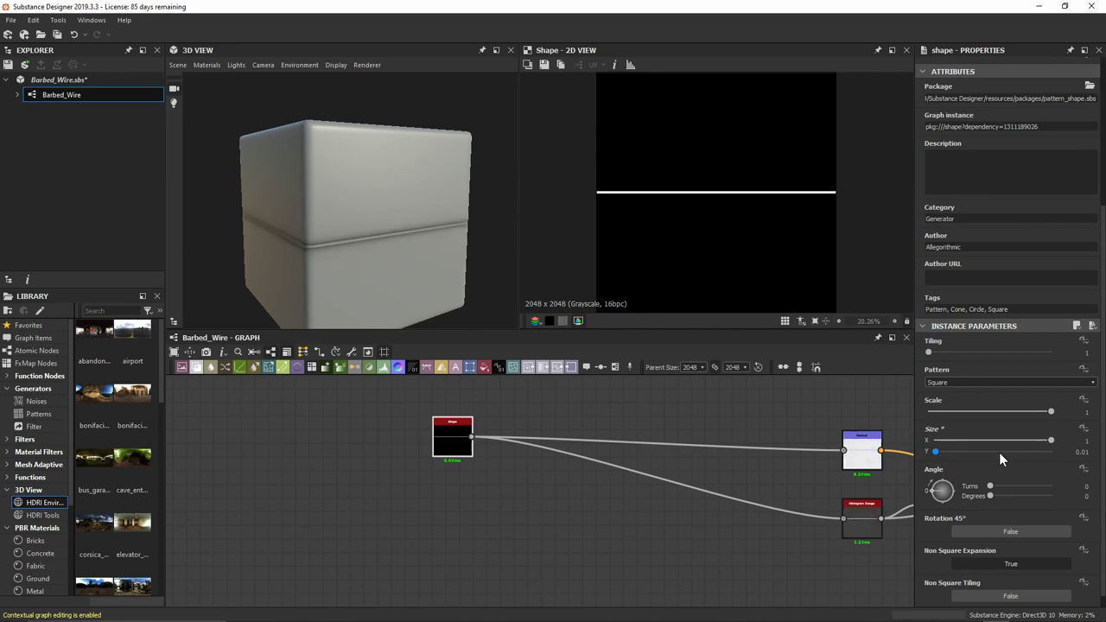
pyautogui.moveTo(400, 296); pyautogui.dragTo(386, 275)
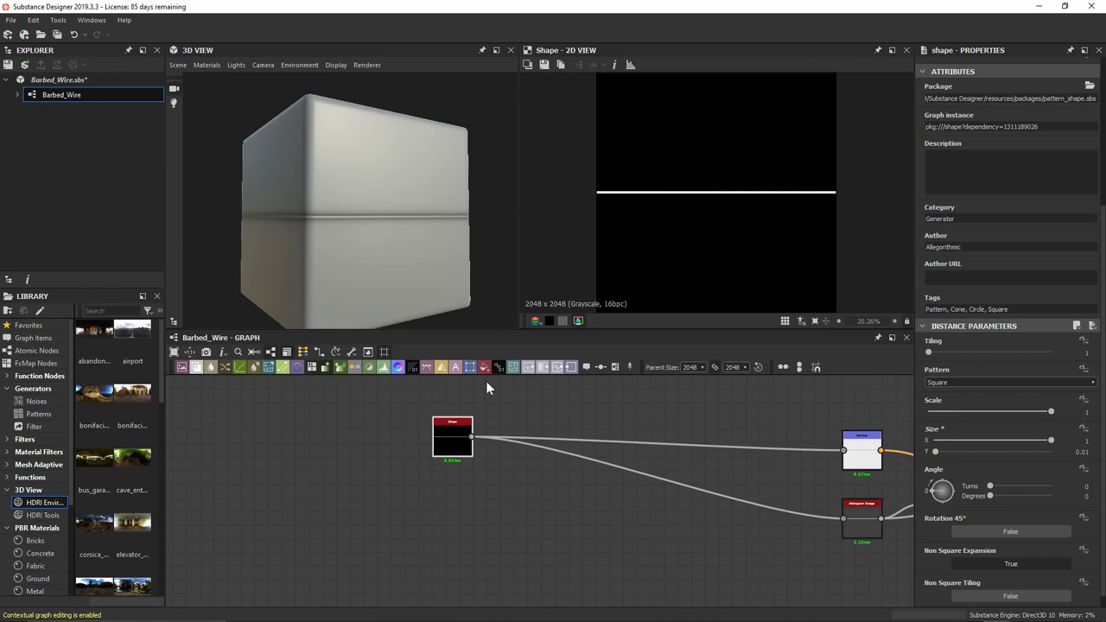
# Add a Directional Warp node fed by the Shape and place it level with the Shape node
pyautogui.scroll(3, 478, 439)
pyautogui.moveTo(478, 439); pyautogui.dragTo(323, 441)
pyautogui.press('space')
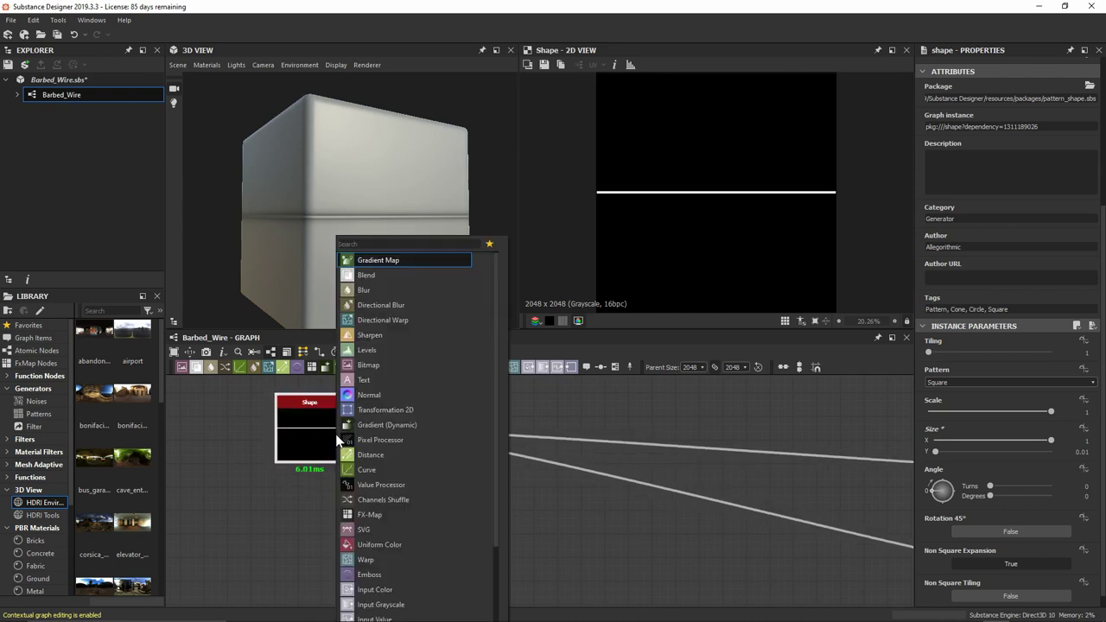
pyautogui.write('direc')
pyautogui.press('Down')
pyautogui.press('Return')
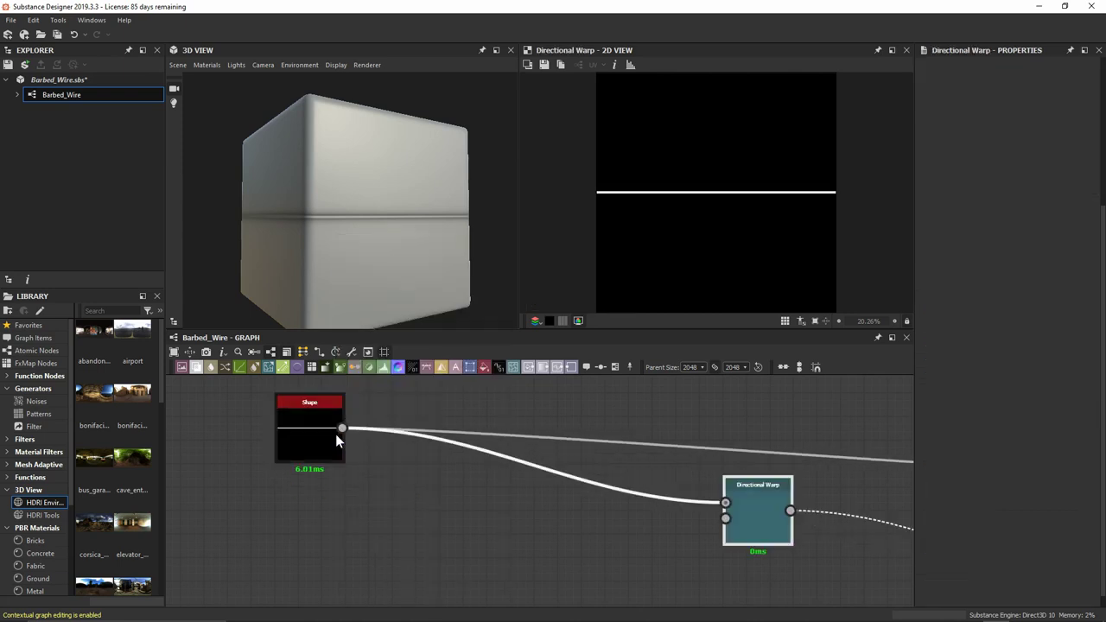
pyautogui.moveTo(741, 521); pyautogui.dragTo(528, 439)
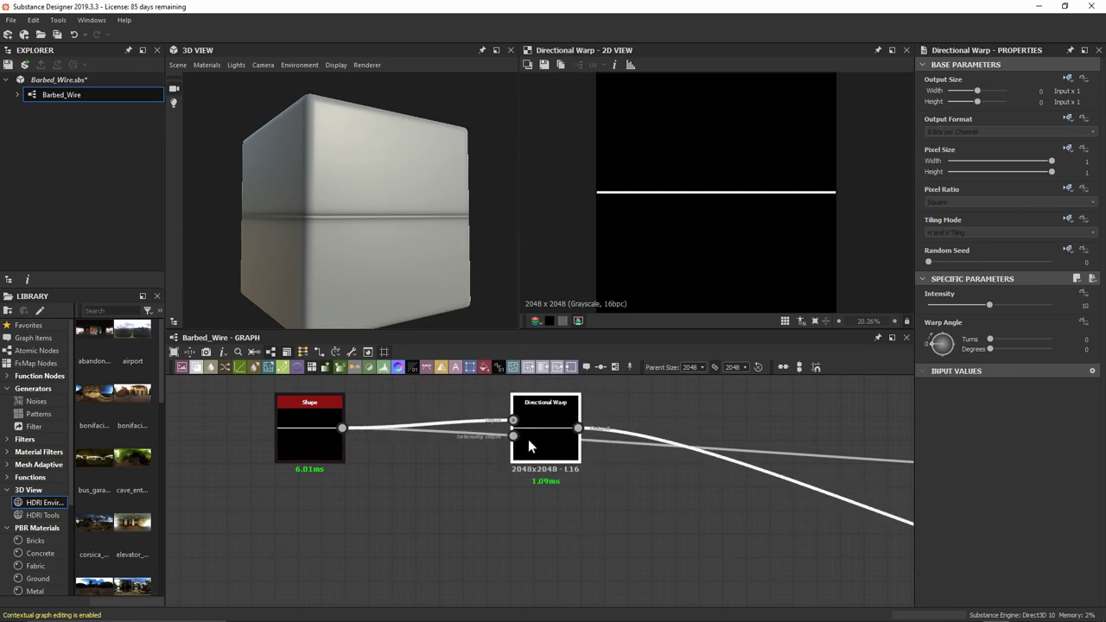
# Move the Shape's outgoing links to the Directional Warp output and reconnect the Shape to the warp's Input
pyautogui.keyDown('shift'); pyautogui.moveTo(343, 428); pyautogui.dragTo(569, 430); pyautogui.keyUp('shift')
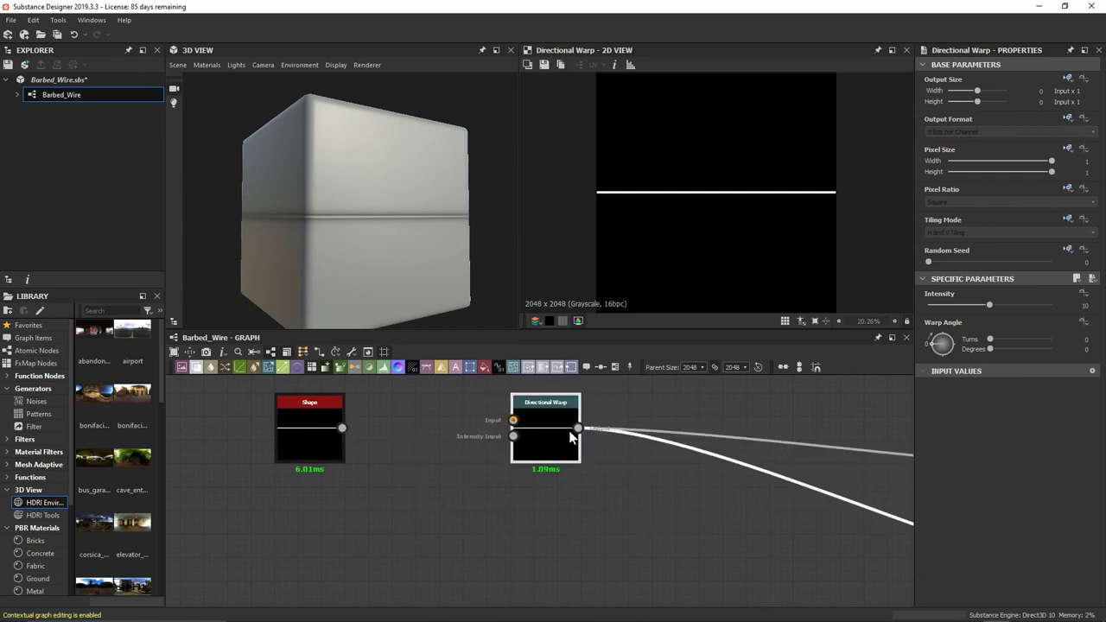
pyautogui.moveTo(556, 502); pyautogui.dragTo(609, 525, button='middle')
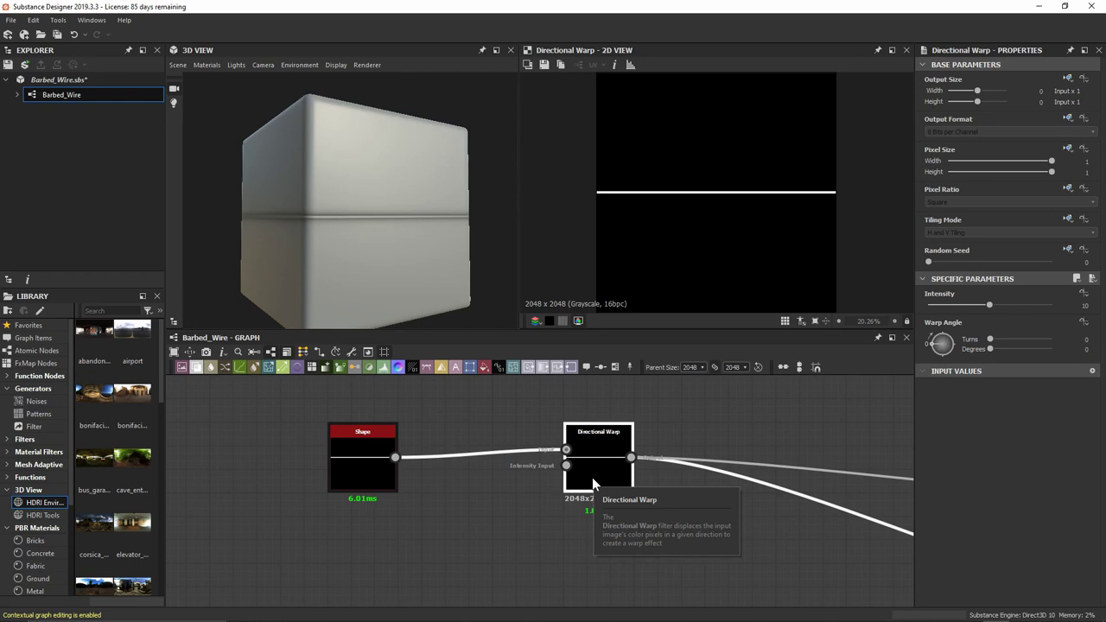
pyautogui.moveTo(592, 477); pyautogui.dragTo(604, 469, button='middle')
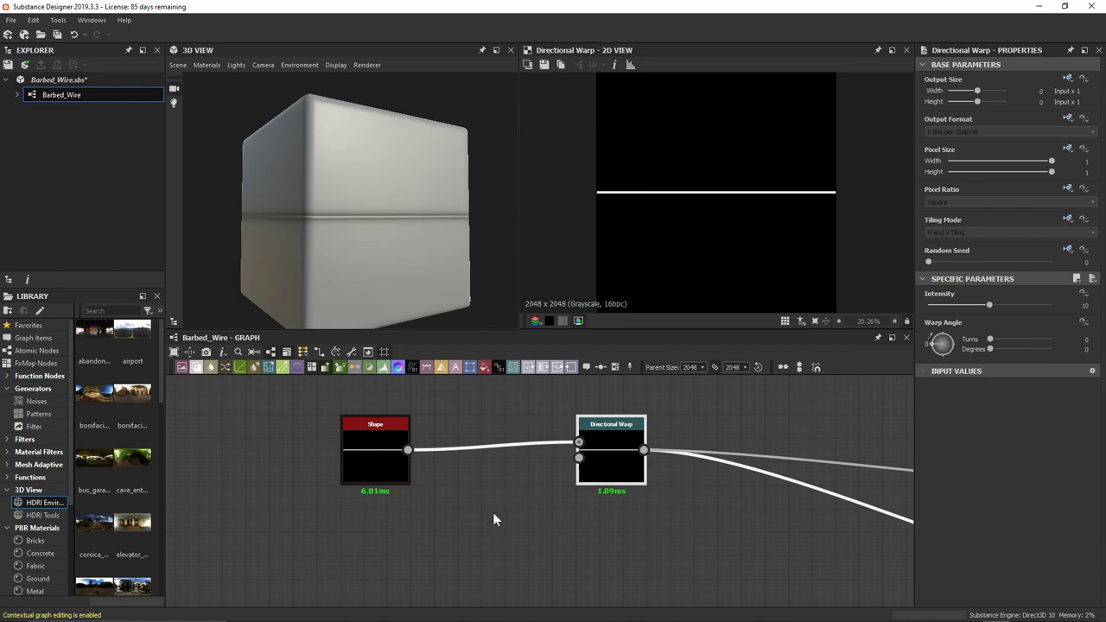
# Add a second Shape node linked to the Directional Warp's Intensity Input and place it below the first Shape
pyautogui.moveTo(492, 519); pyautogui.dragTo(519, 469, button='middle')
pyautogui.moveTo(596, 422); pyautogui.dragTo(456, 518)
pyautogui.write('sha')
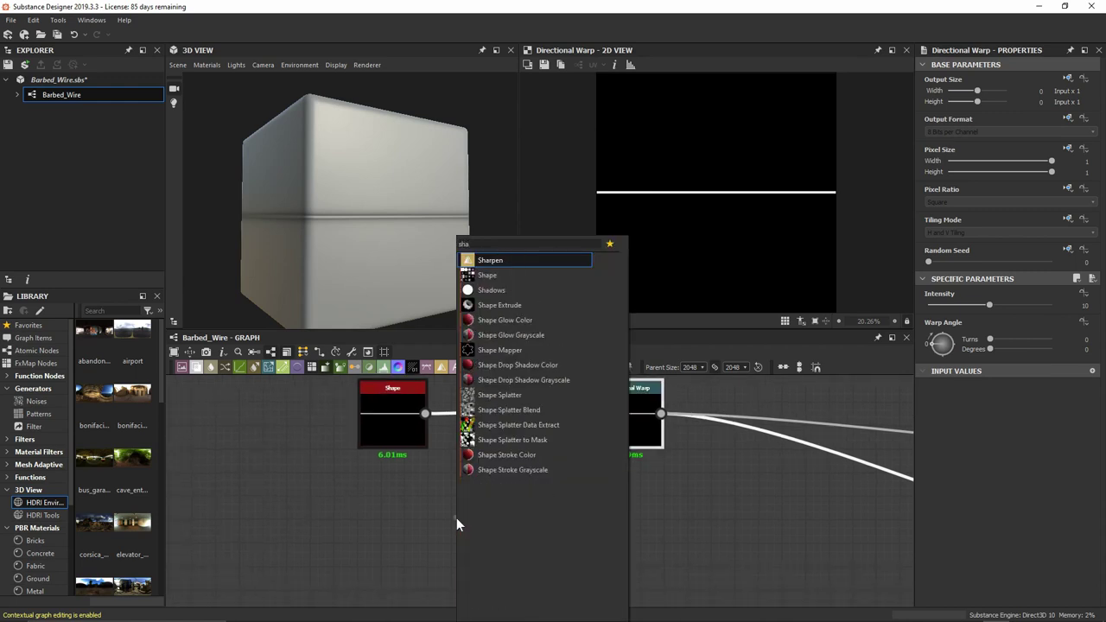
pyautogui.press('Down')
pyautogui.press('Return')
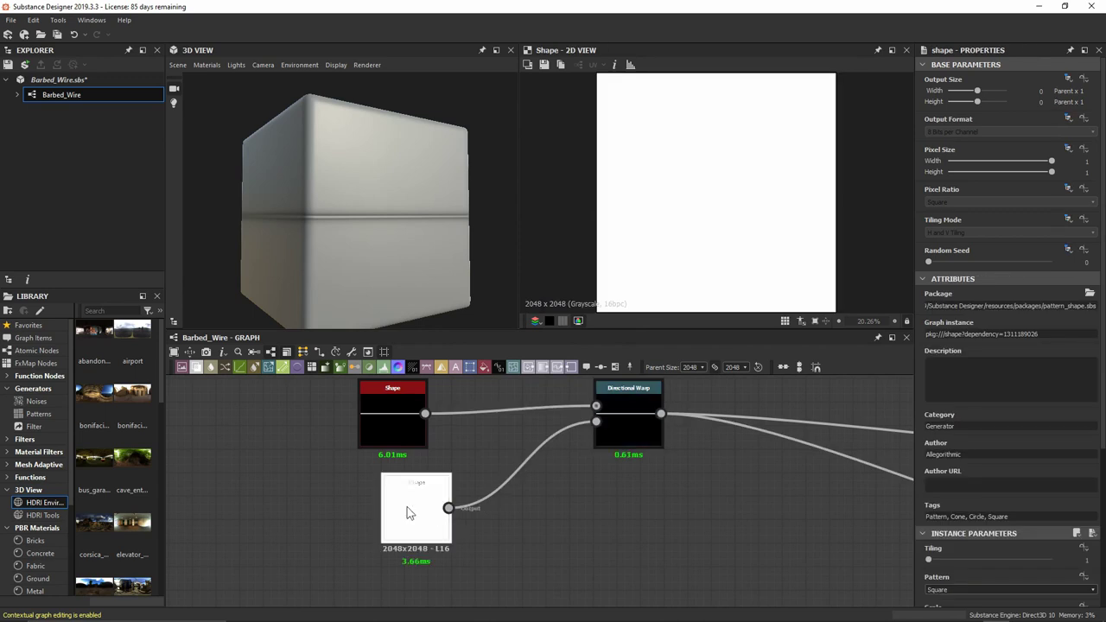
pyautogui.moveTo(409, 513); pyautogui.dragTo(315, 538)
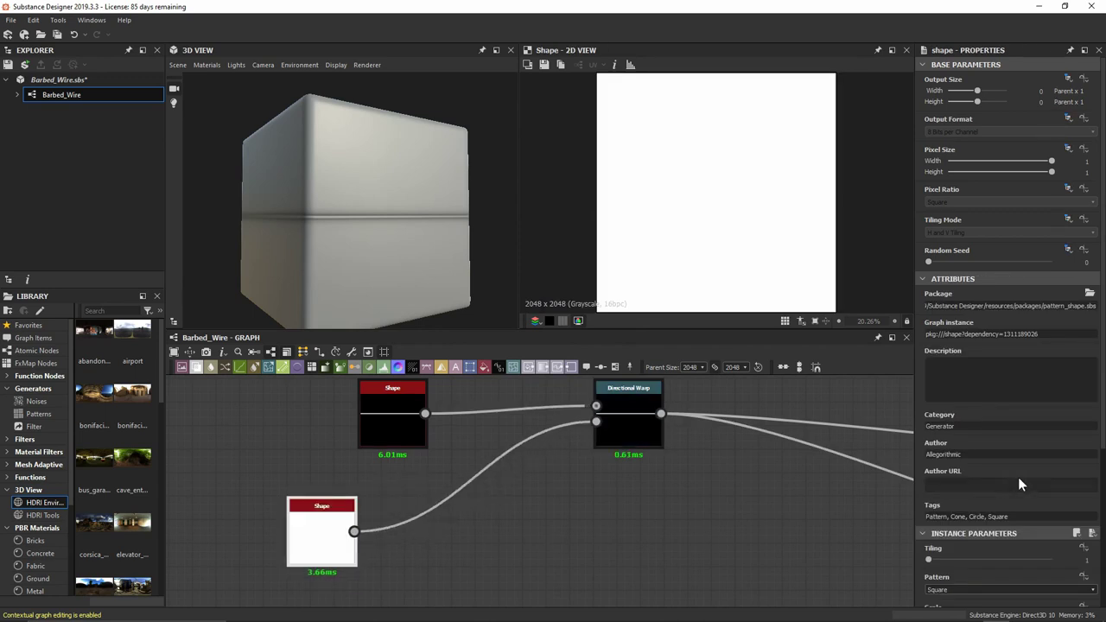
# Set the second Shape node's pattern to Paraboloid
pyautogui.scroll(-2, 1018, 480)
pyautogui.click(973, 486)
pyautogui.click(977, 512)
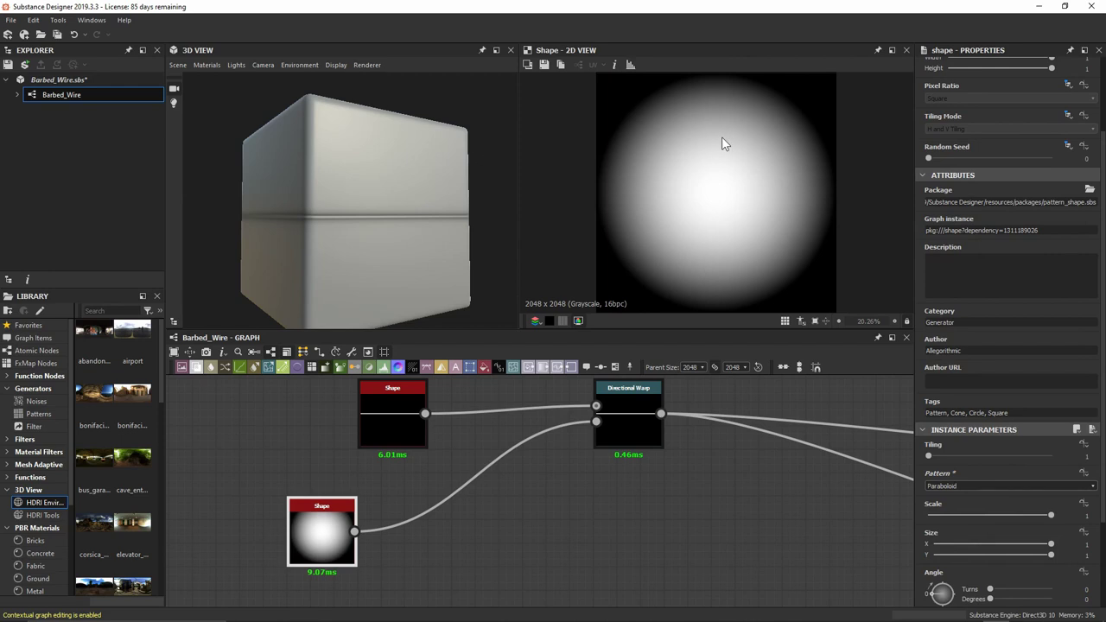
# Set the Directional Warp's warp angle to 90 degrees and inspect how the warped line tiles in the 2D view
pyautogui.doubleClick(630, 413)
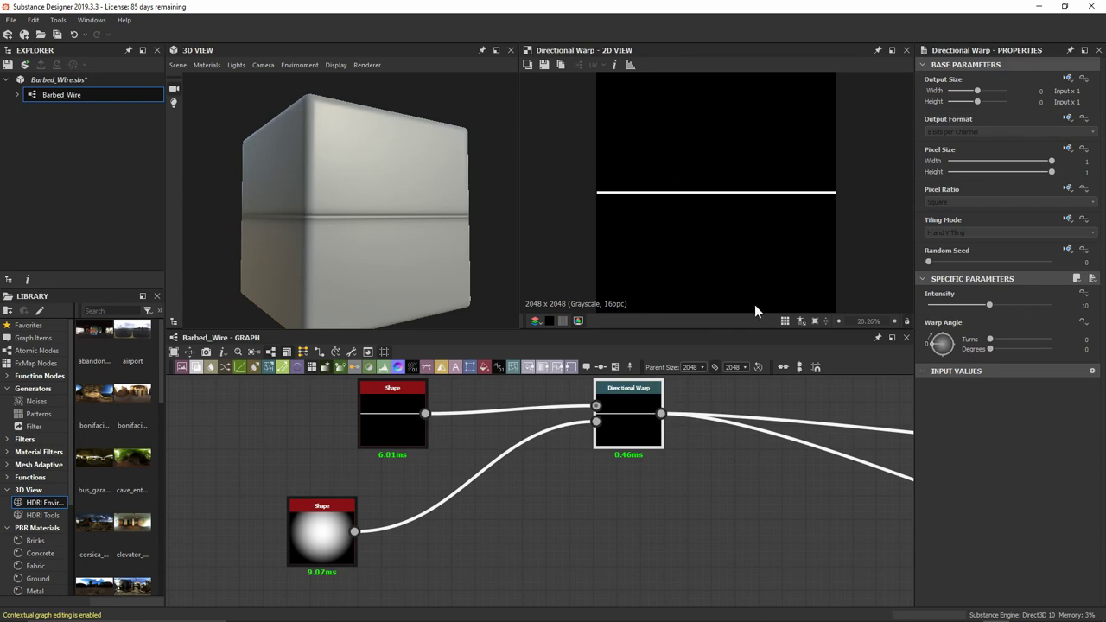
pyautogui.moveTo(991, 349); pyautogui.dragTo(1005, 349)
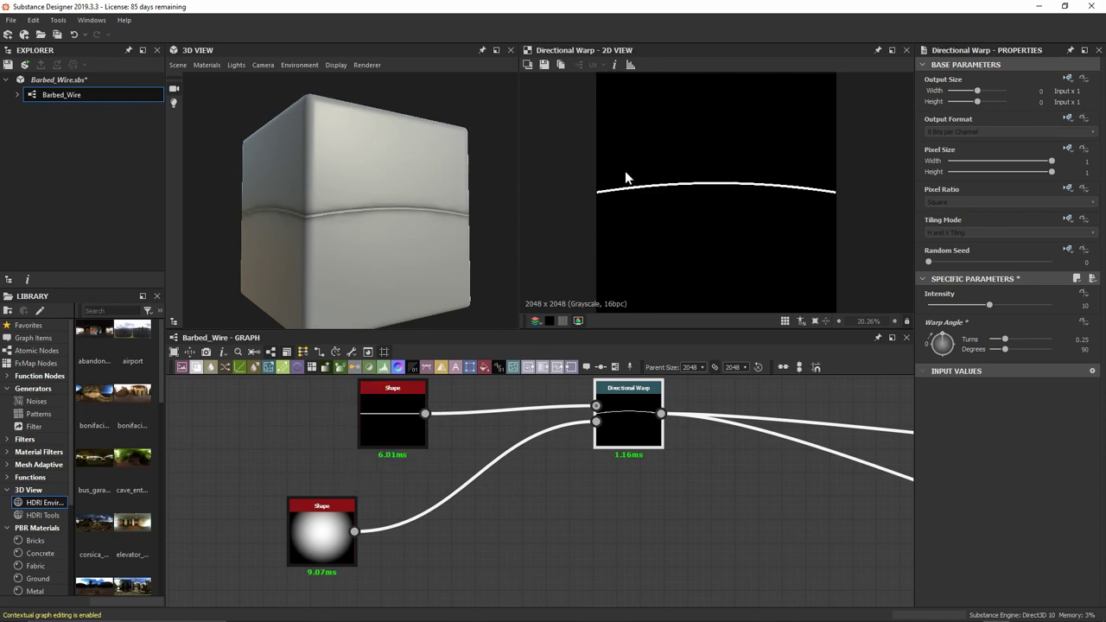
pyautogui.press('t')
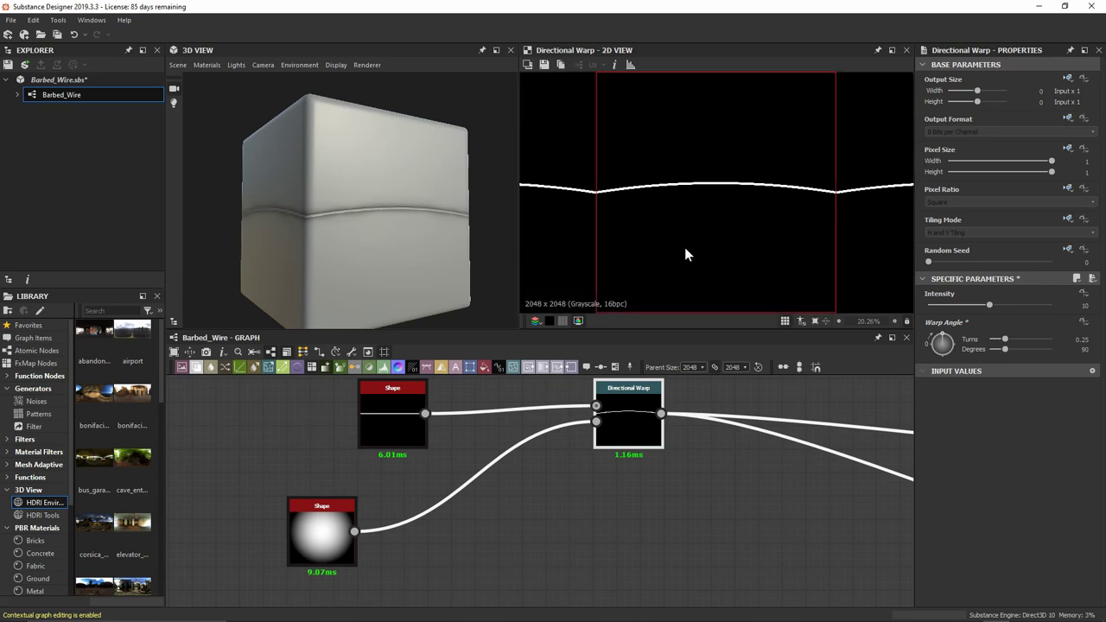
pyautogui.scroll(-2, 684, 249)
pyautogui.scroll(1, 793, 233)
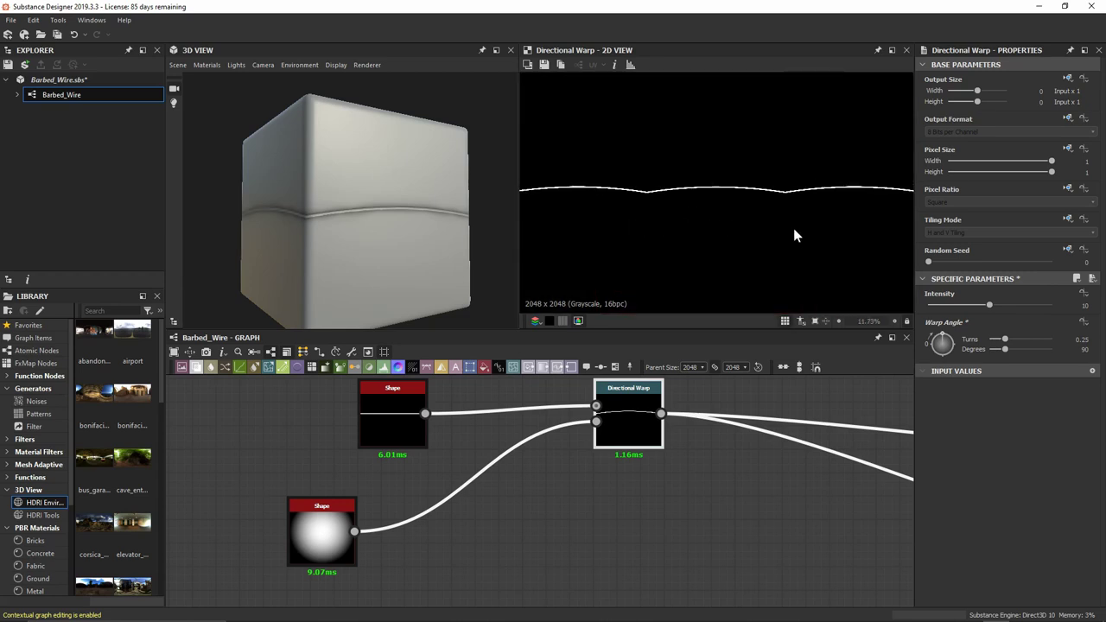
pyautogui.scroll(-3, 701, 219)
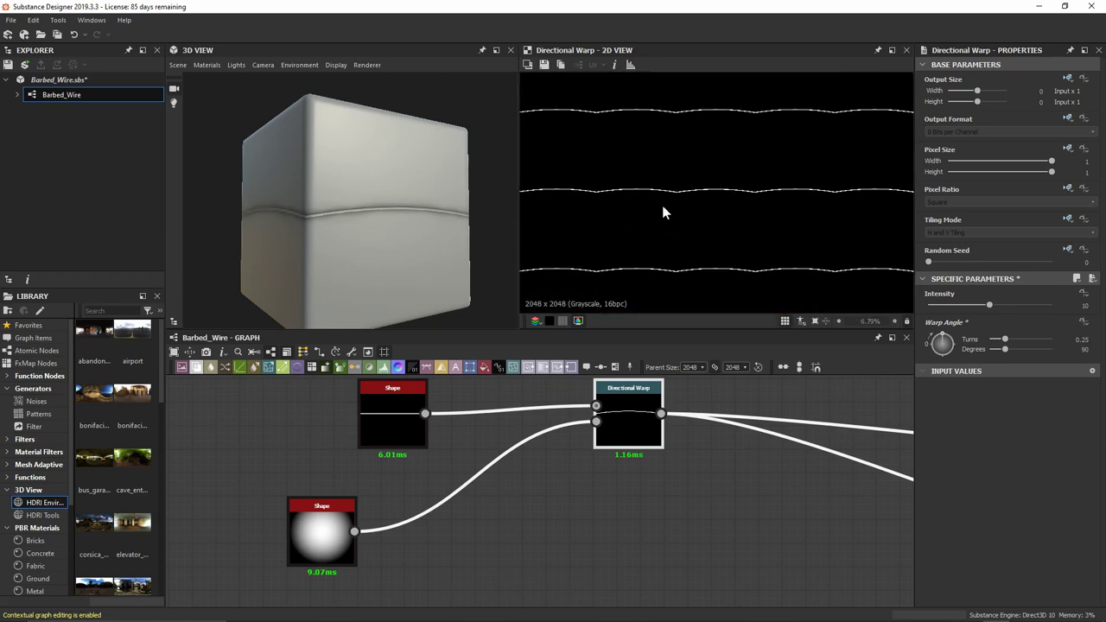
pyautogui.scroll(3, 703, 234)
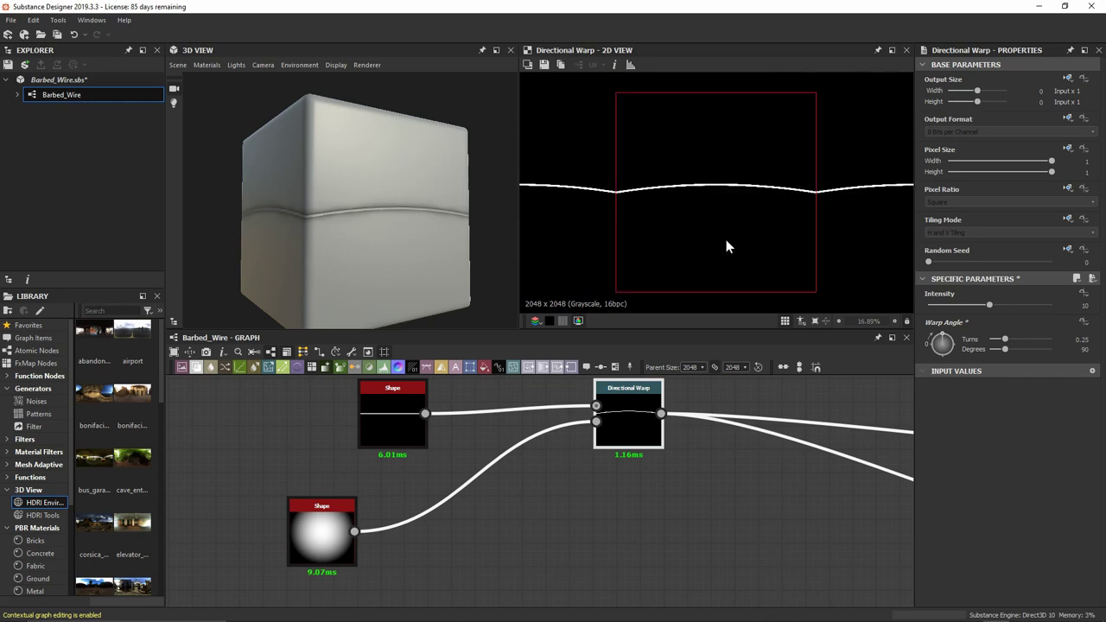
pyautogui.scroll(1, 726, 242)
# Set the Paraboloid Shape's X size to 0.5
pyautogui.click(320, 536)
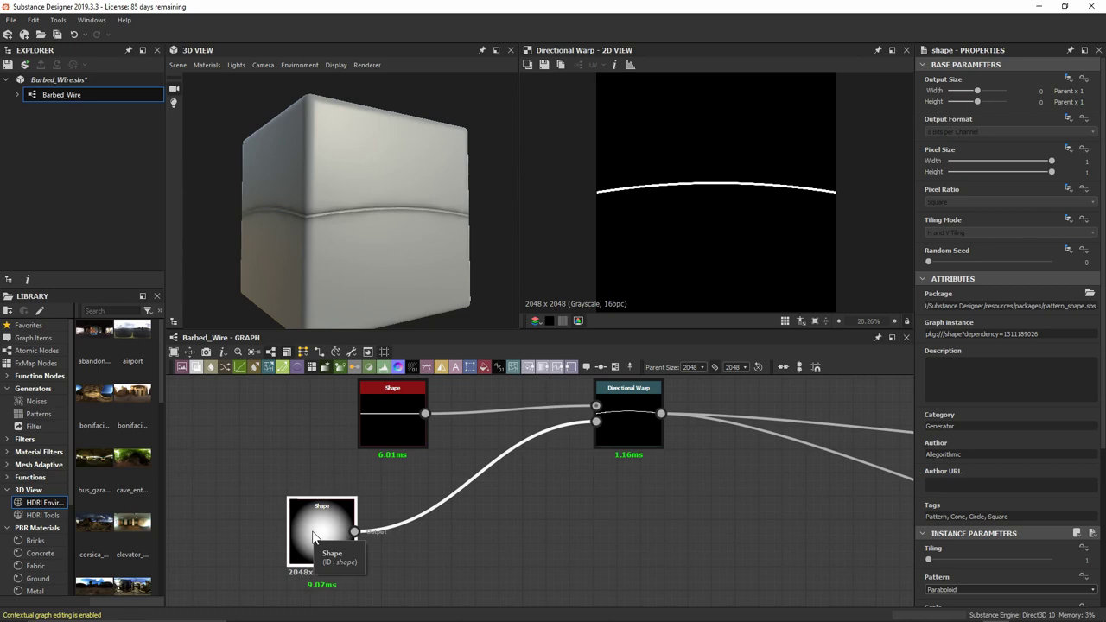
pyautogui.scroll(-5, 978, 459)
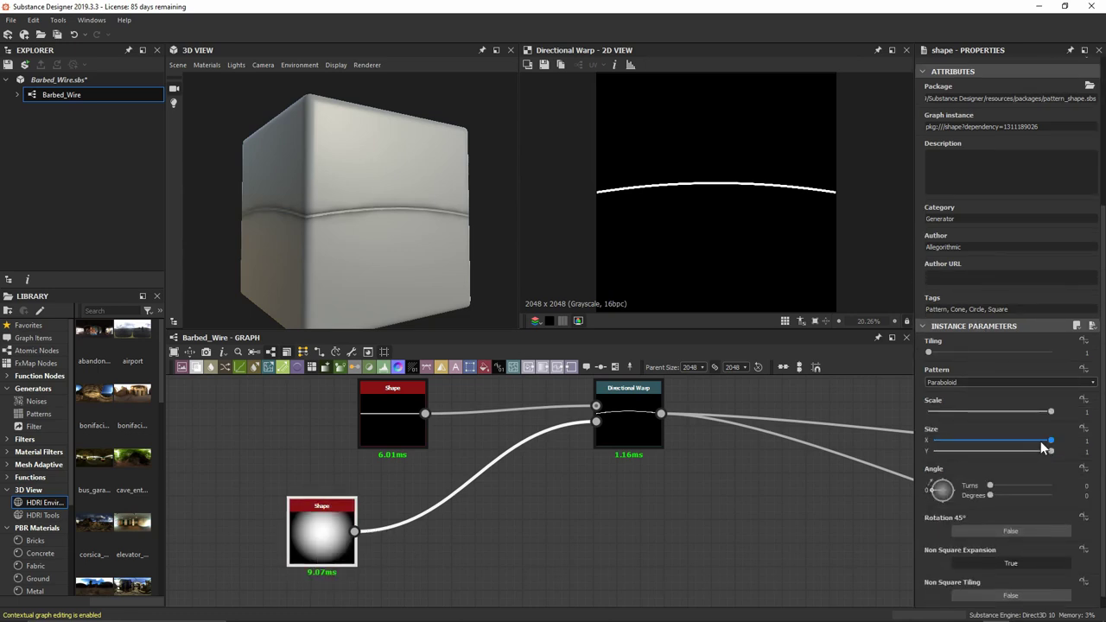
pyautogui.doubleClick(1042, 443)
pyautogui.write('0.5')
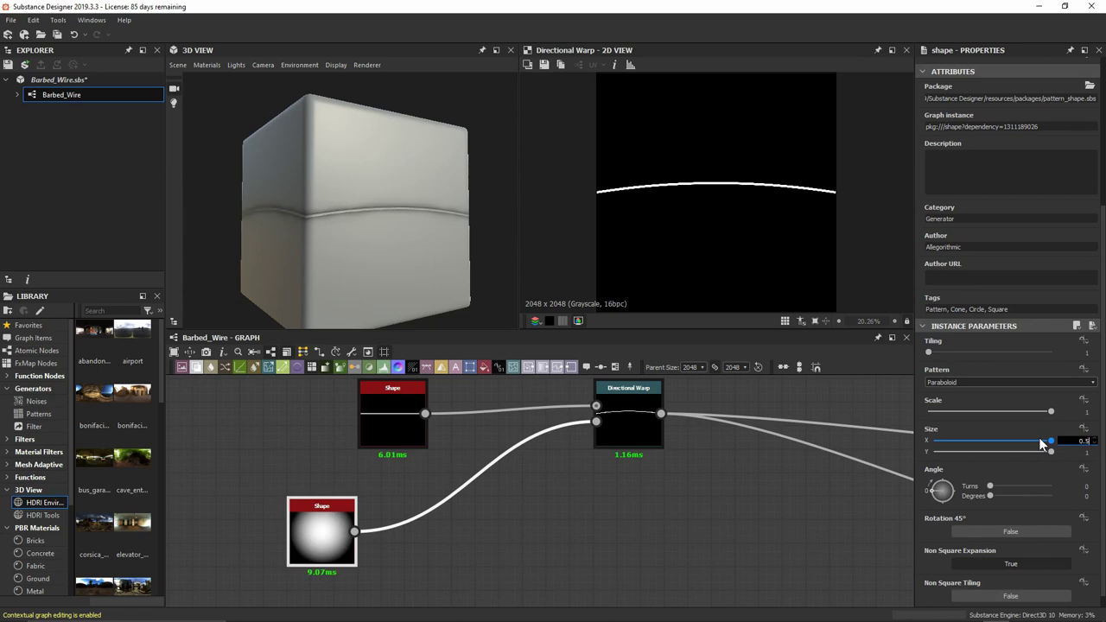
pyautogui.press('Return')
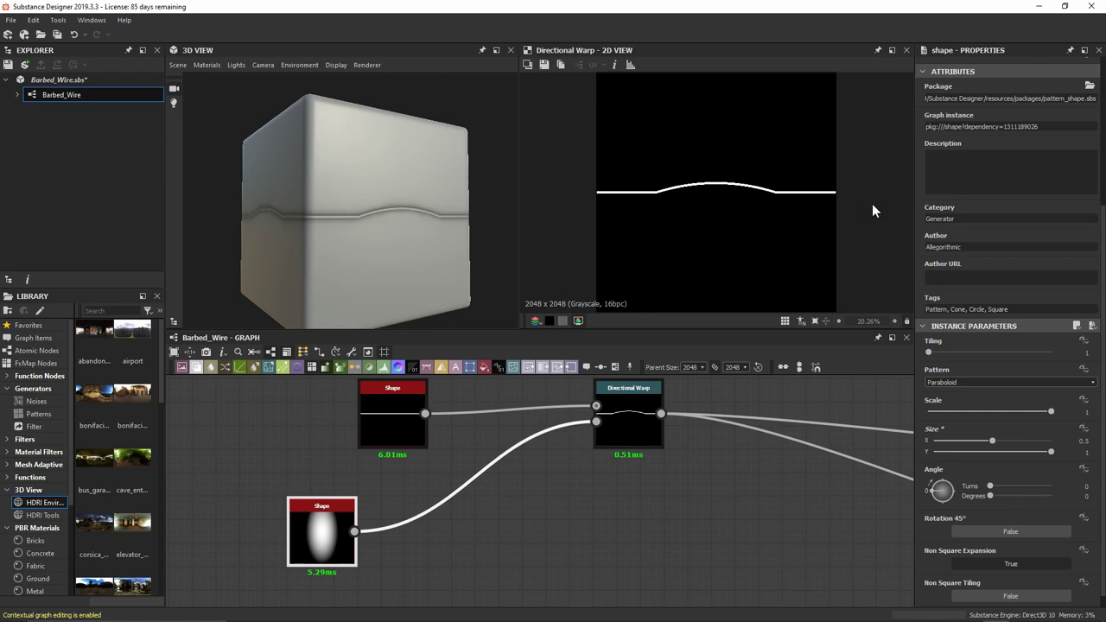
# Insert a Blur HQ Grayscale node between the Paraboloid Shape and the Directional Warp's Intensity Input
pyautogui.scroll(5, 641, 218)
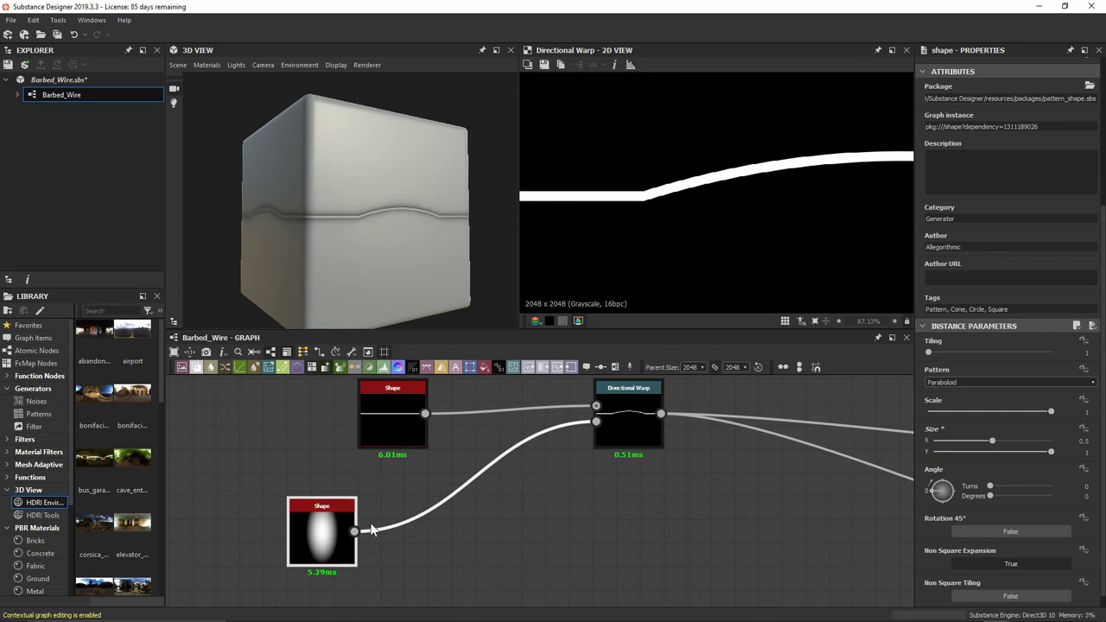
pyautogui.press('space')
pyautogui.write('blur')
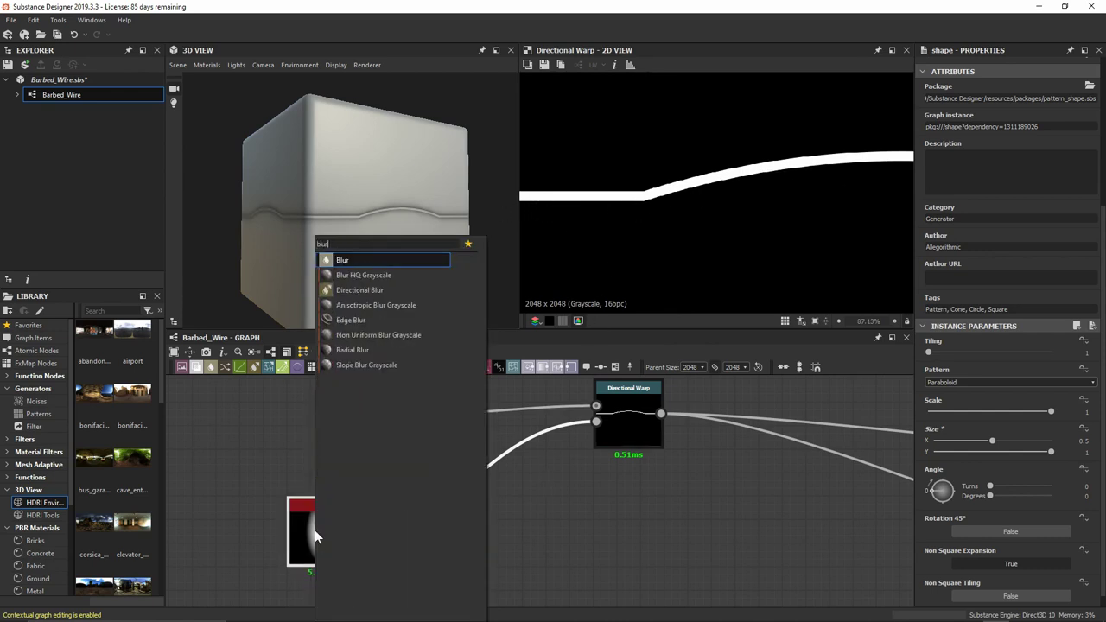
pyautogui.press('Down')
pyautogui.press('Return')
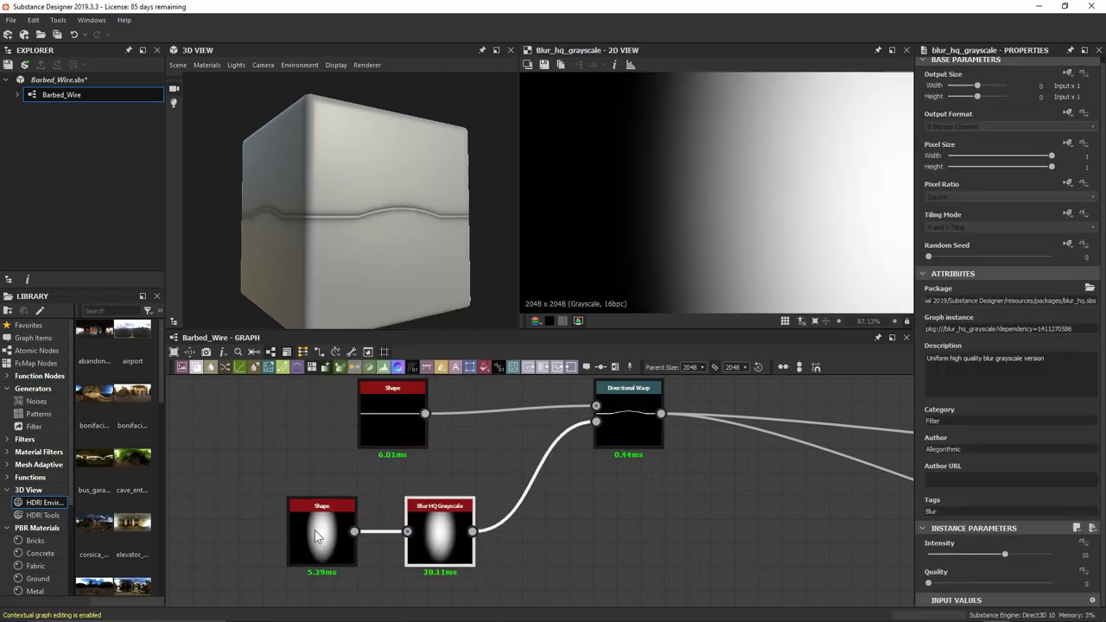
# Align the Blur HQ Grayscale node and its Paraboloid Shape beneath the line Shape, and set the blur's Quality to 1 and Intensity to 20
pyautogui.keyDown('shift'); pyautogui.click(315, 529); pyautogui.keyUp('shift')
pyautogui.moveTo(441, 531); pyautogui.dragTo(394, 531)
pyautogui.moveTo(928, 584); pyautogui.dragTo(1054, 583)
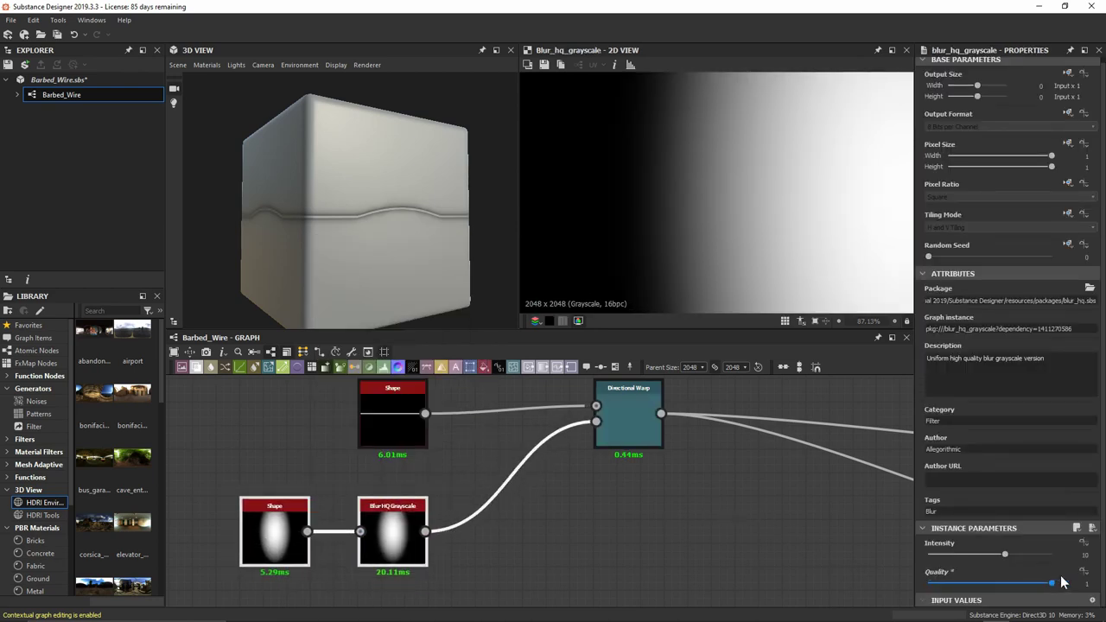
pyautogui.doubleClick(1015, 555)
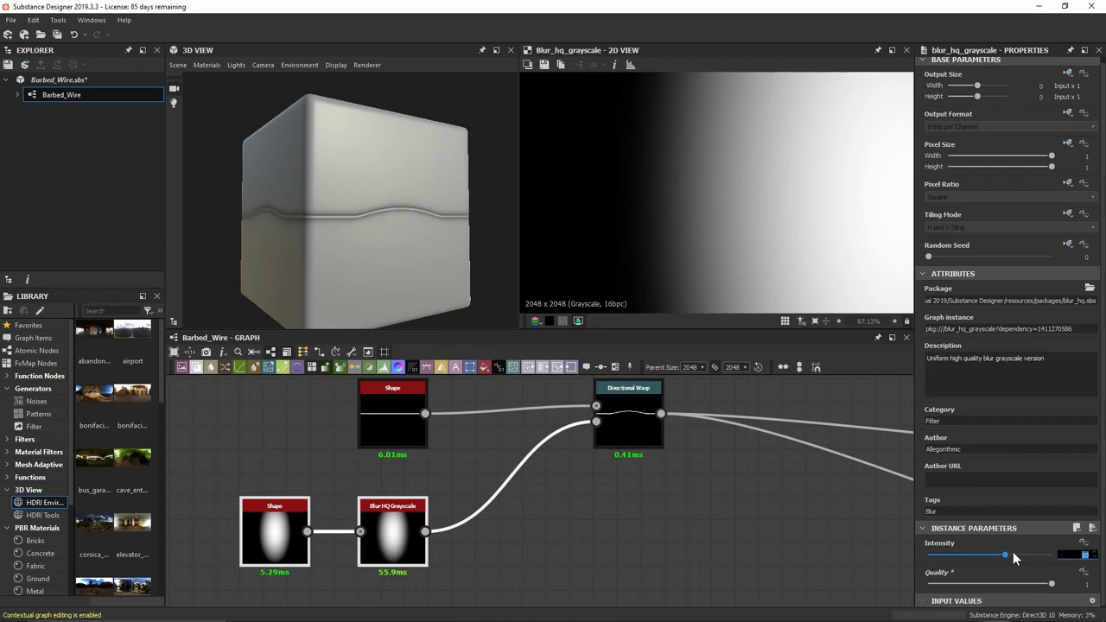
pyautogui.write('20')
pyautogui.press('Return')
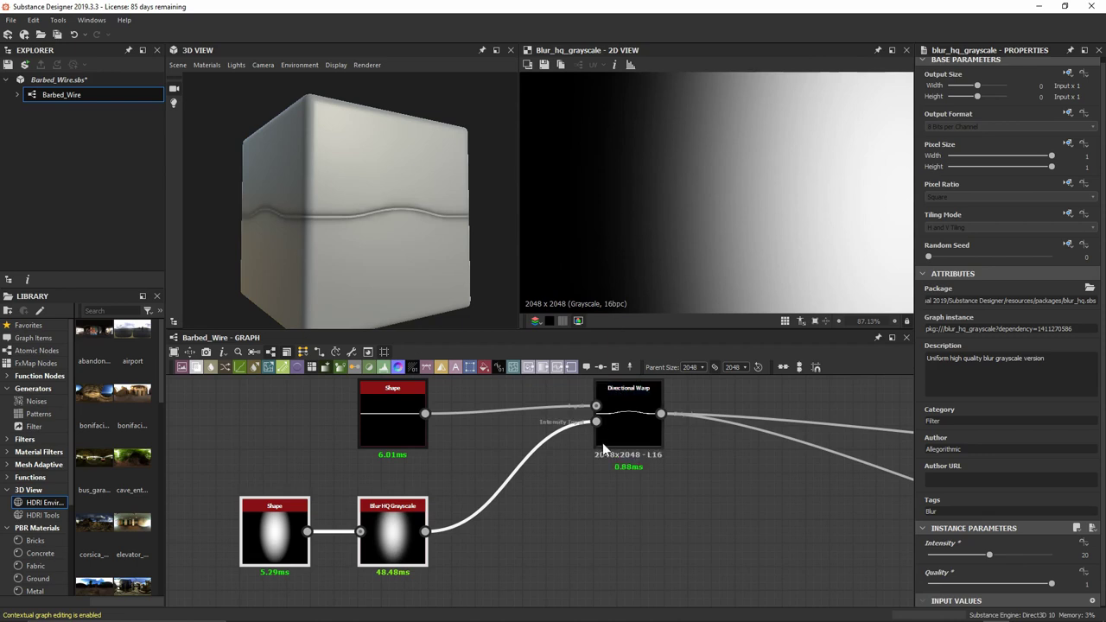
# Preview the whole Directional Warp result in the 2D view and insert a second Directional Warp node after it
pyautogui.doubleClick(603, 445)
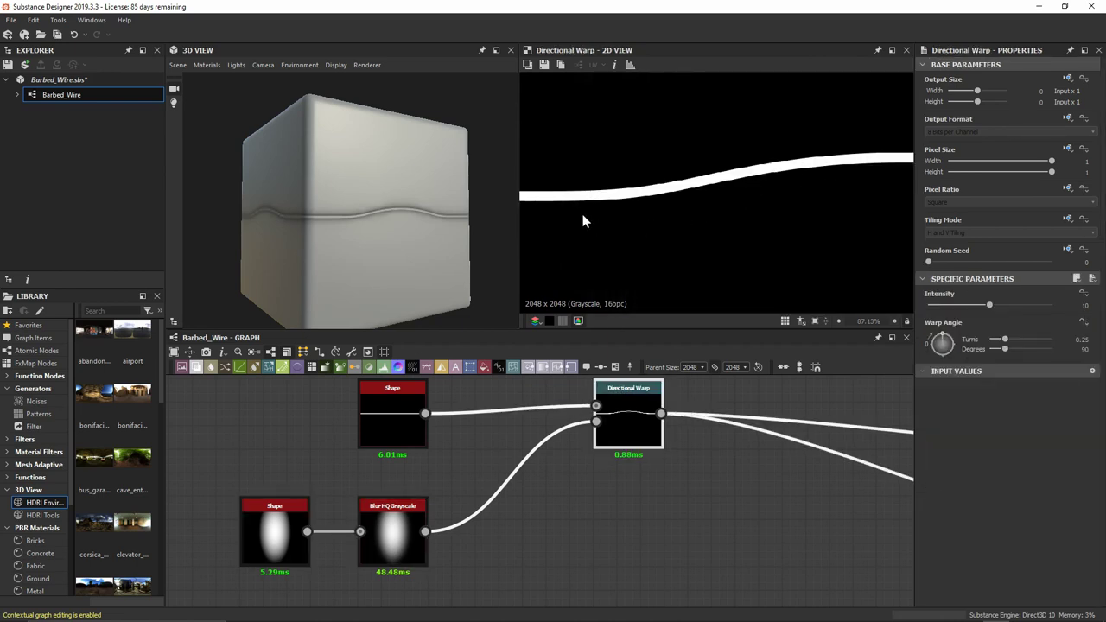
pyautogui.scroll(-6, 583, 221)
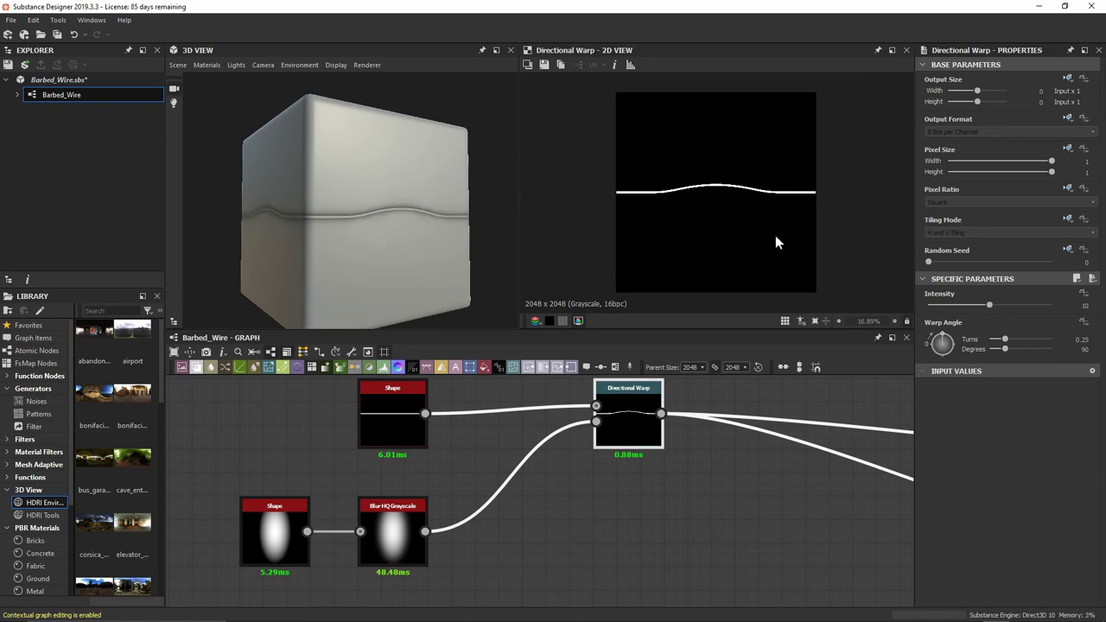
pyautogui.moveTo(596, 423); pyautogui.dragTo(497, 439, button='middle')
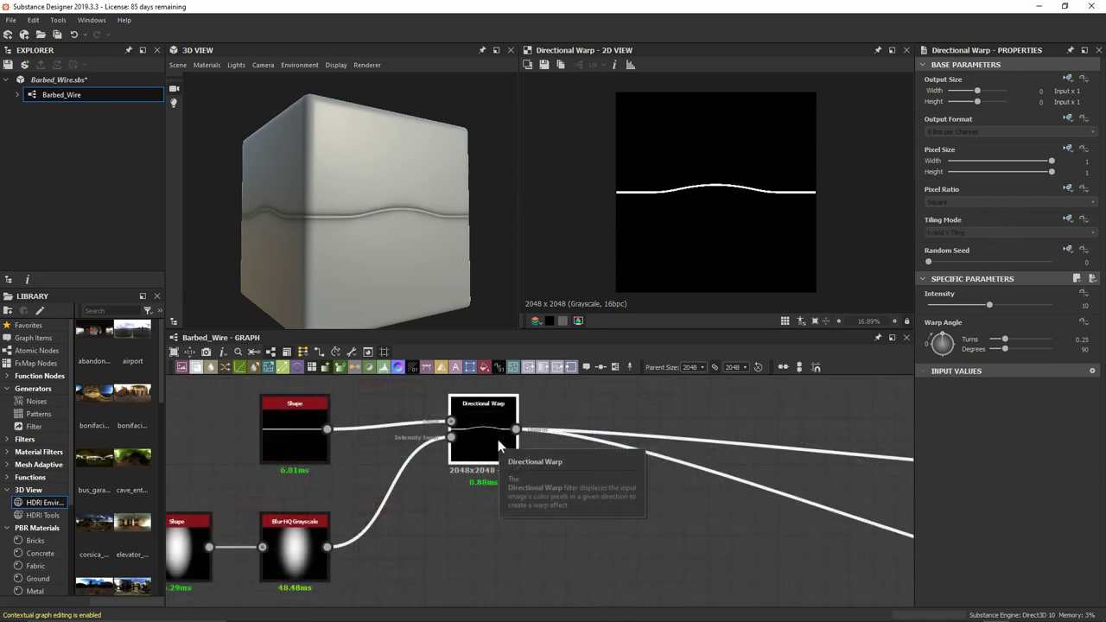
pyautogui.press('space')
pyautogui.write('direc')
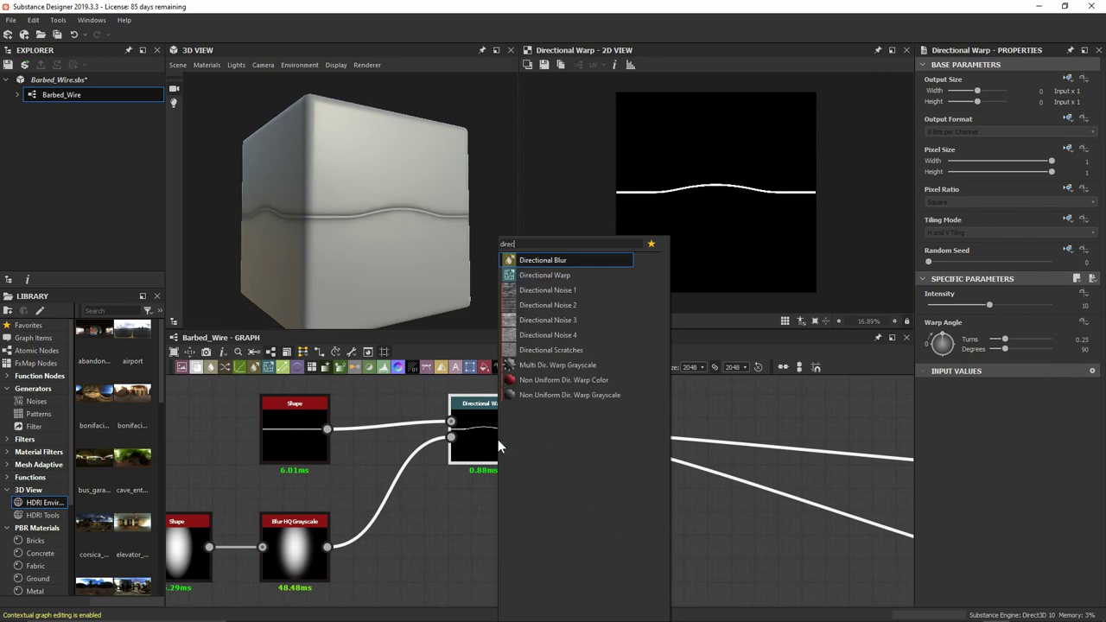
pyautogui.press('Down')
pyautogui.press('Return')
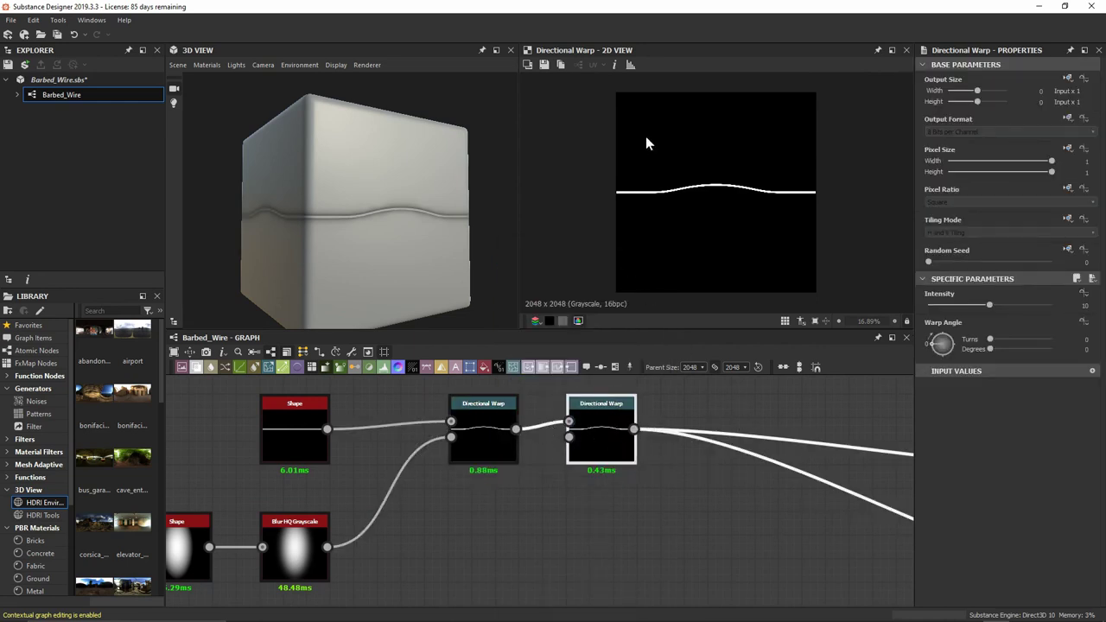
# Set the second Directional Warp's angle to 270 degrees and connect the Blur HQ Grayscale output to its Intensity Input
pyautogui.click(994, 349)
pyautogui.write('270')
pyautogui.press('Return')
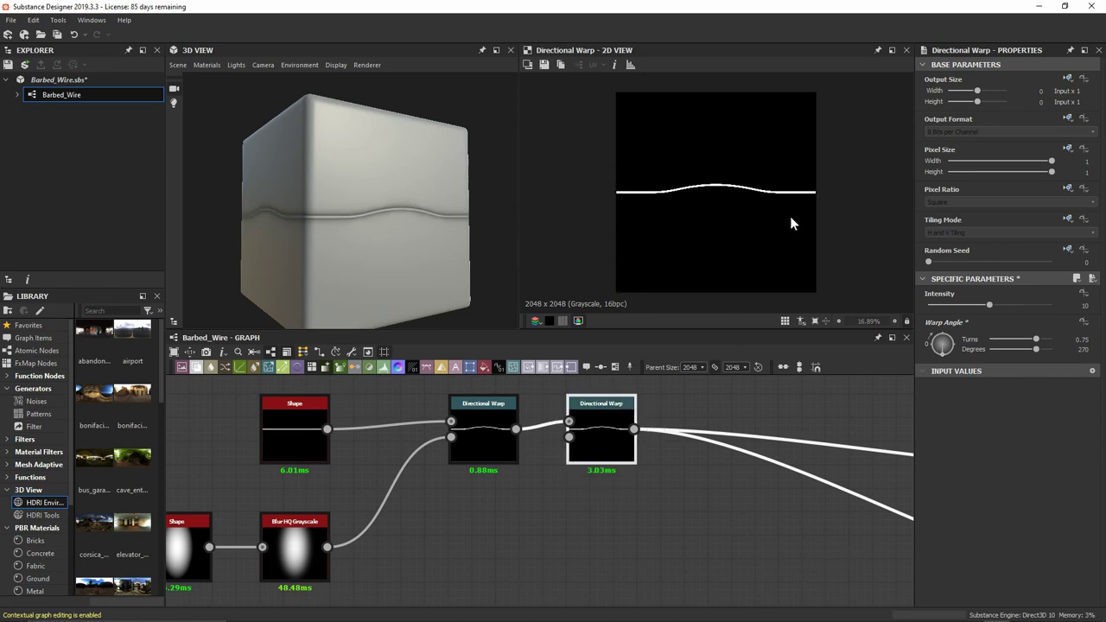
pyautogui.moveTo(327, 546); pyautogui.dragTo(570, 436)
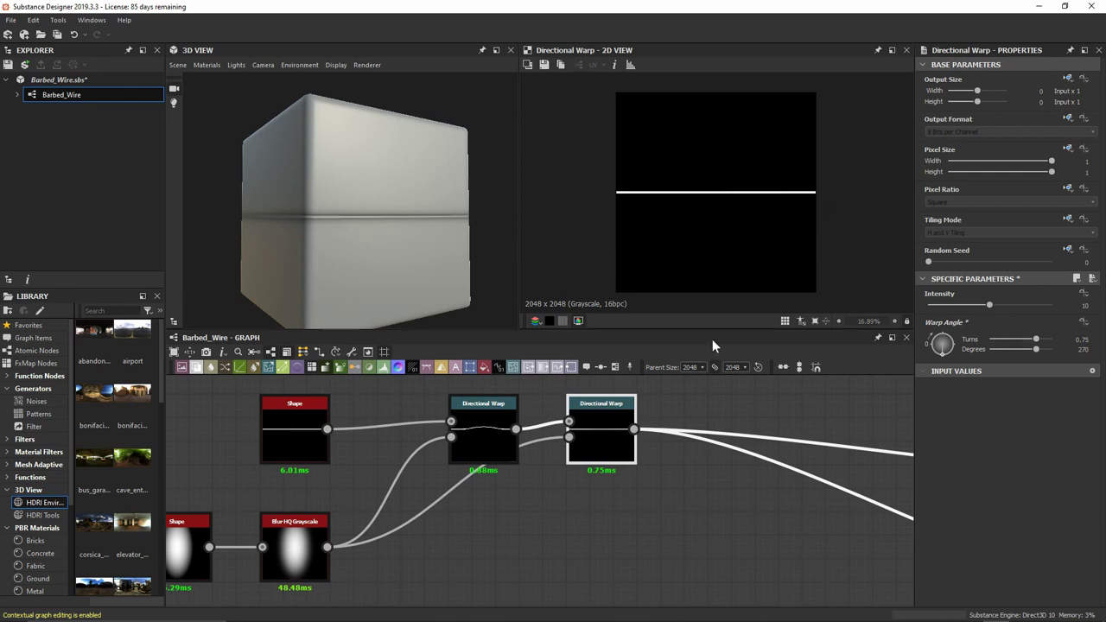
# Insert a Transformation 2D node between the Blur HQ Grayscale and the second Directional Warp's Intensity Input, placed below the first warp
pyautogui.doubleClick(298, 555)
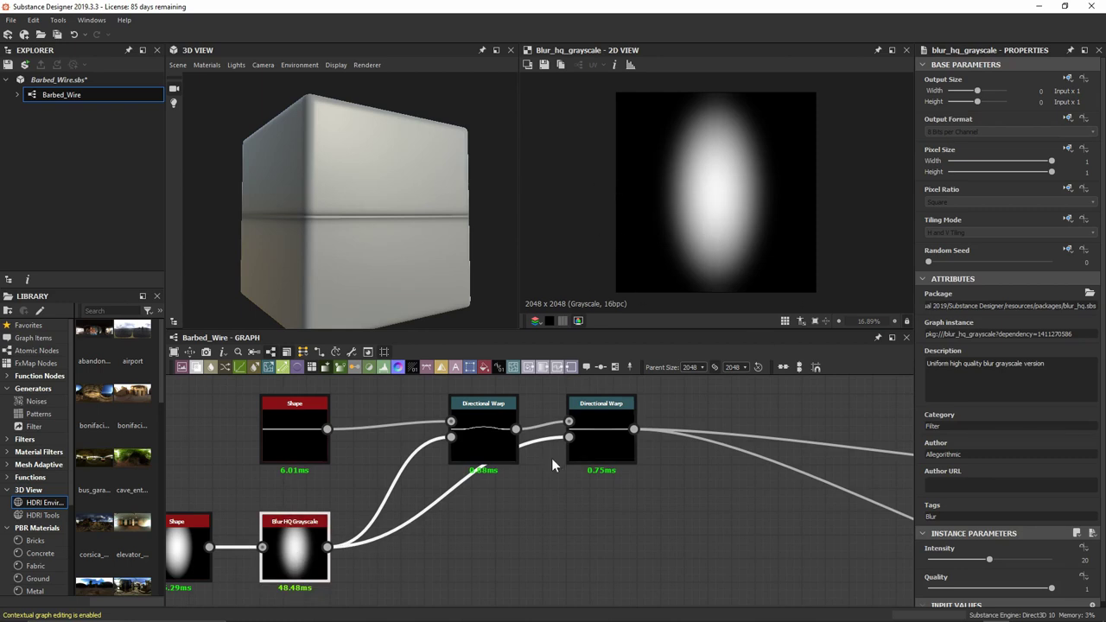
pyautogui.moveTo(569, 436); pyautogui.dragTo(421, 513)
pyautogui.write('y')
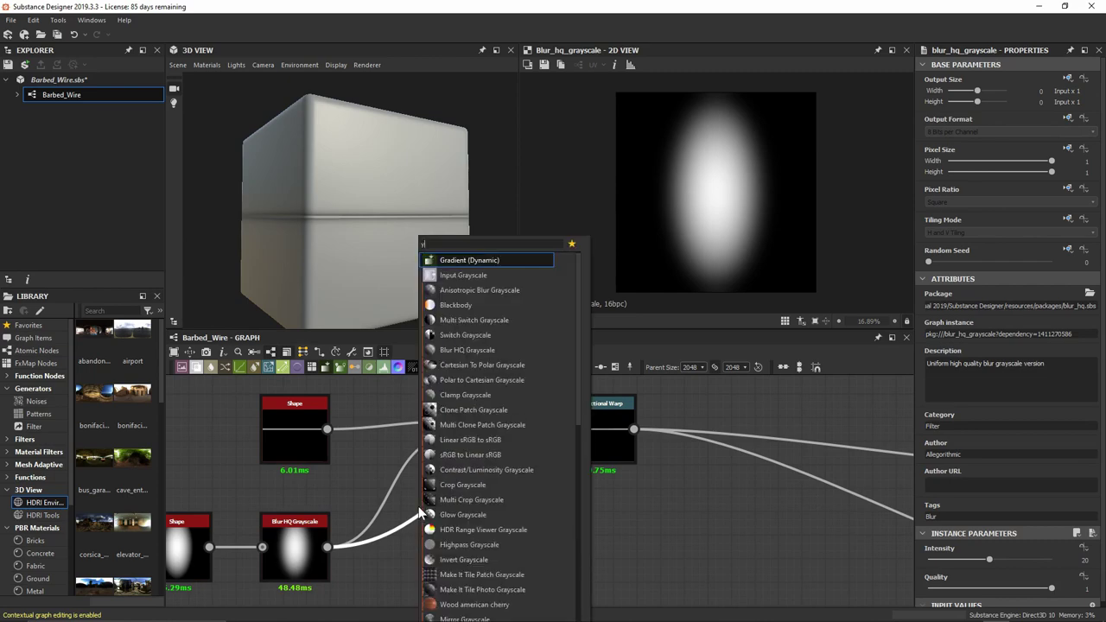
pyautogui.press('BackSpace')
pyautogui.write('transf')
pyautogui.press('Return')
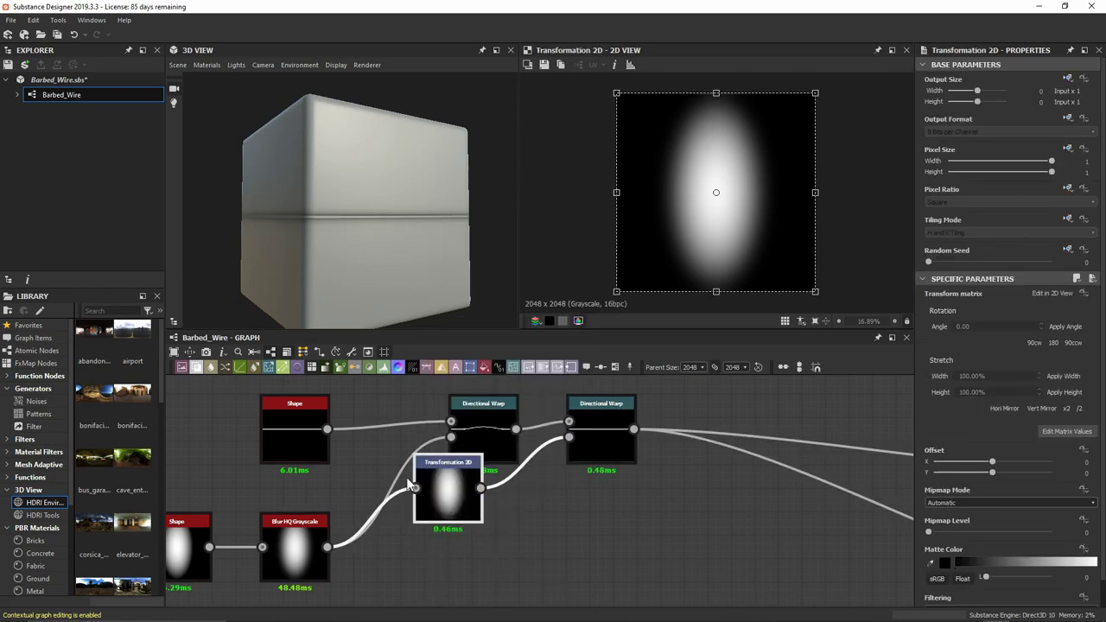
pyautogui.moveTo(483, 479); pyautogui.dragTo(518, 537)
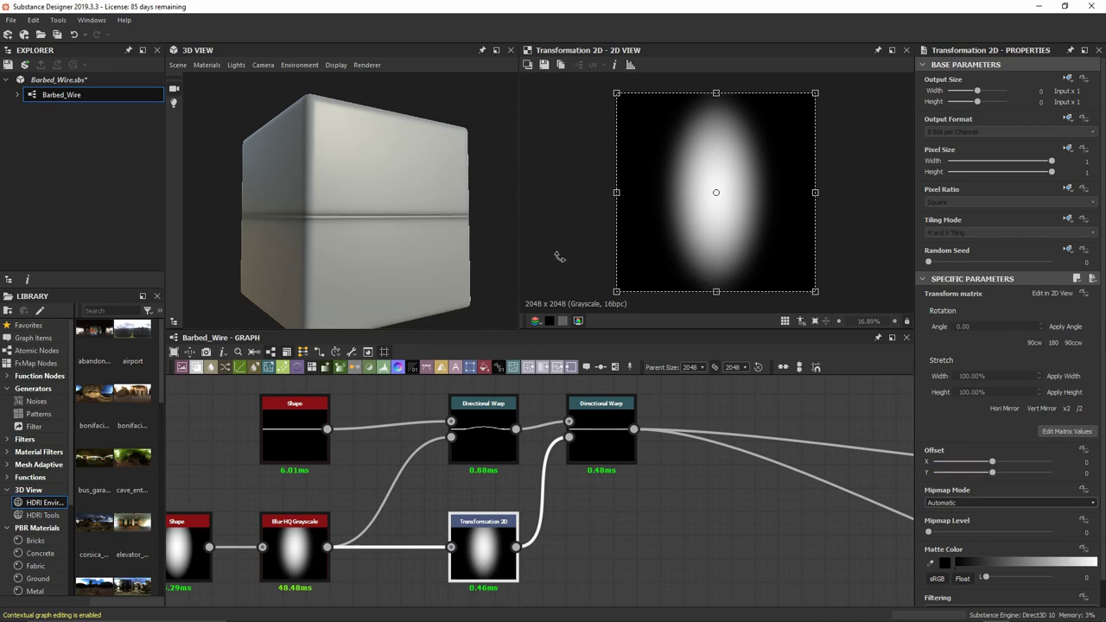
# Set the Transformation 2D's X offset to 0.5 and check how the second Directional Warp's curve tiles in the 2D view
pyautogui.moveTo(992, 462); pyautogui.dragTo(1050, 462)
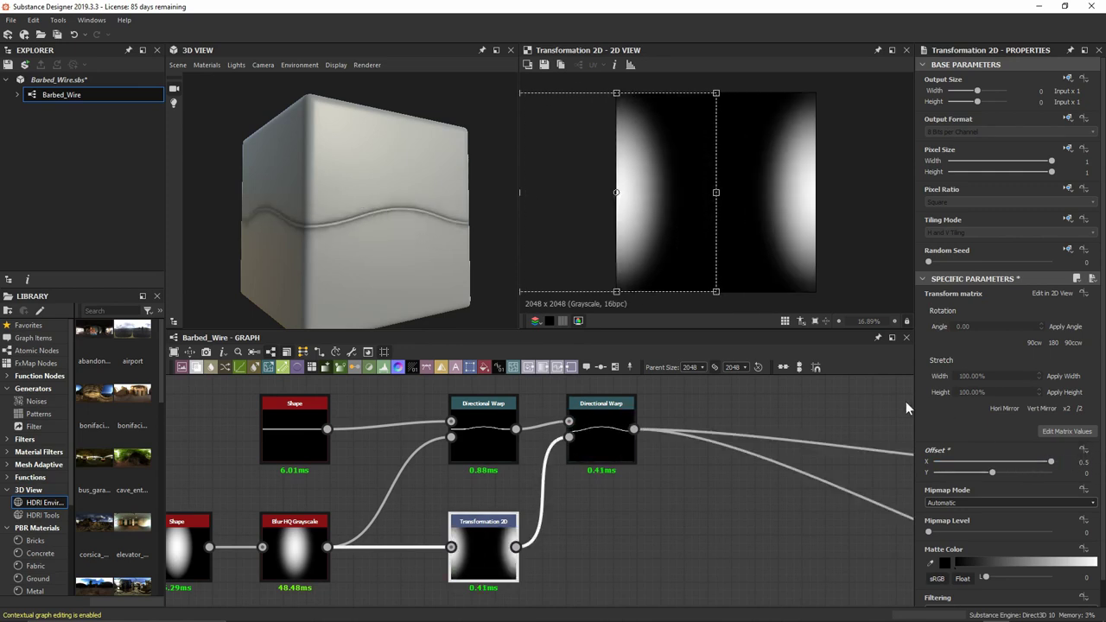
pyautogui.doubleClick(613, 449)
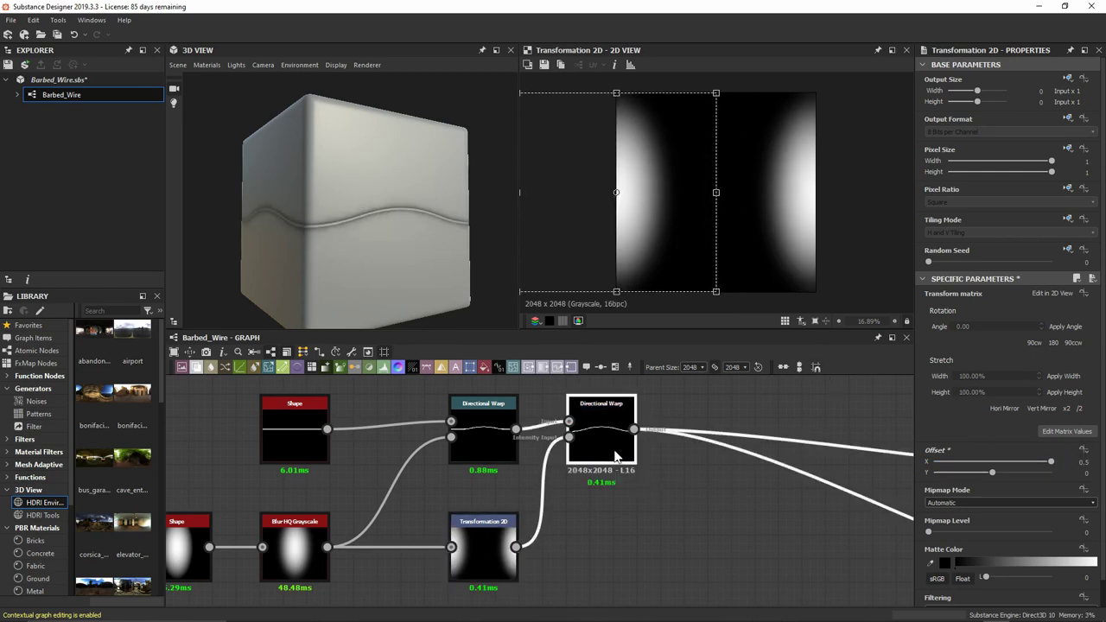
pyautogui.click(511, 537)
pyautogui.moveTo(1049, 463); pyautogui.dragTo(1071, 450)
pyautogui.click(769, 514)
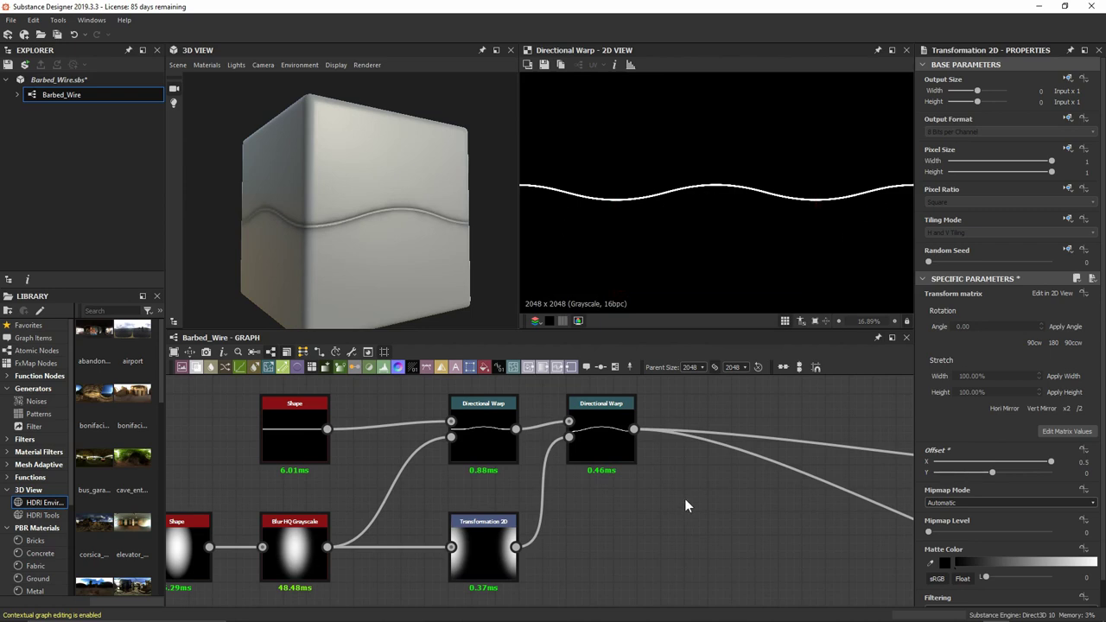
pyautogui.press('t')
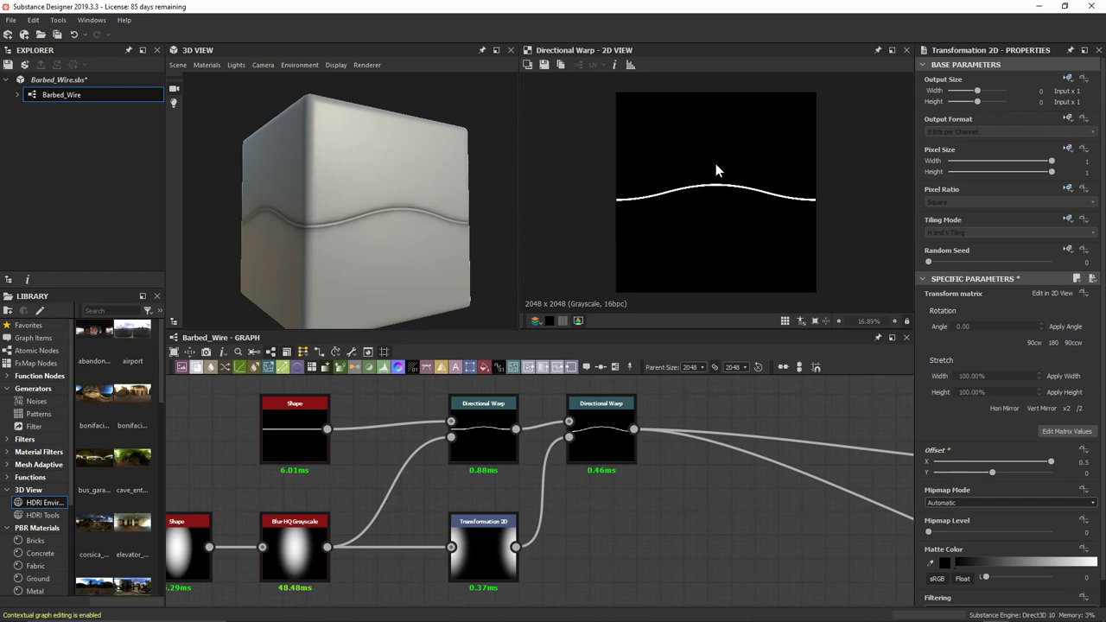
pyautogui.scroll(-1, 968, 445)
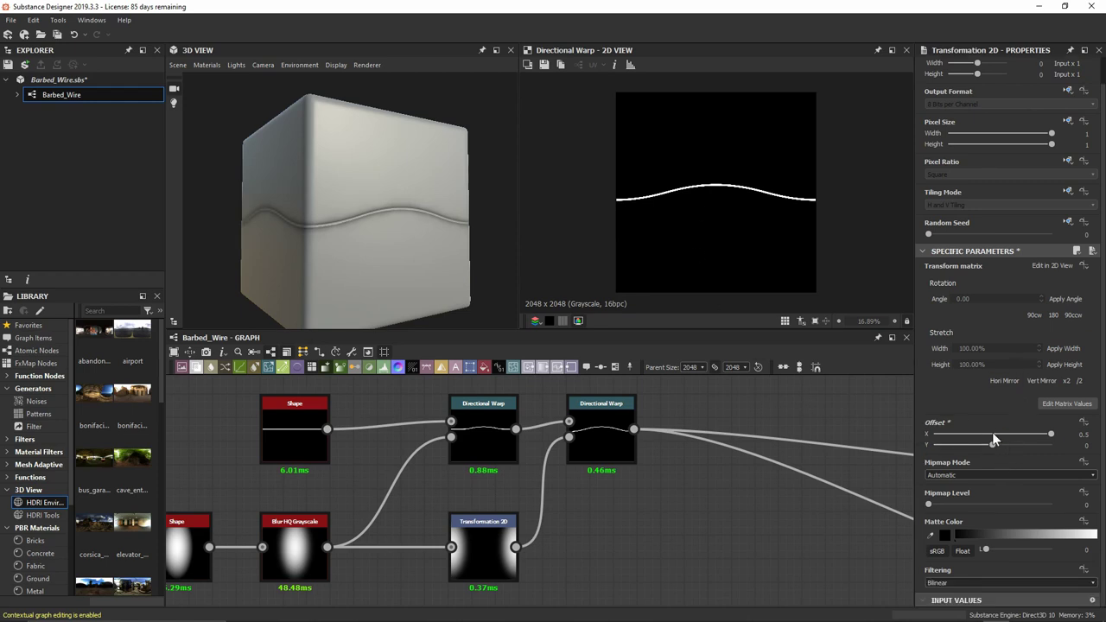
# Add a Float1 input value to the second Directional Warp node
pyautogui.click(613, 438)
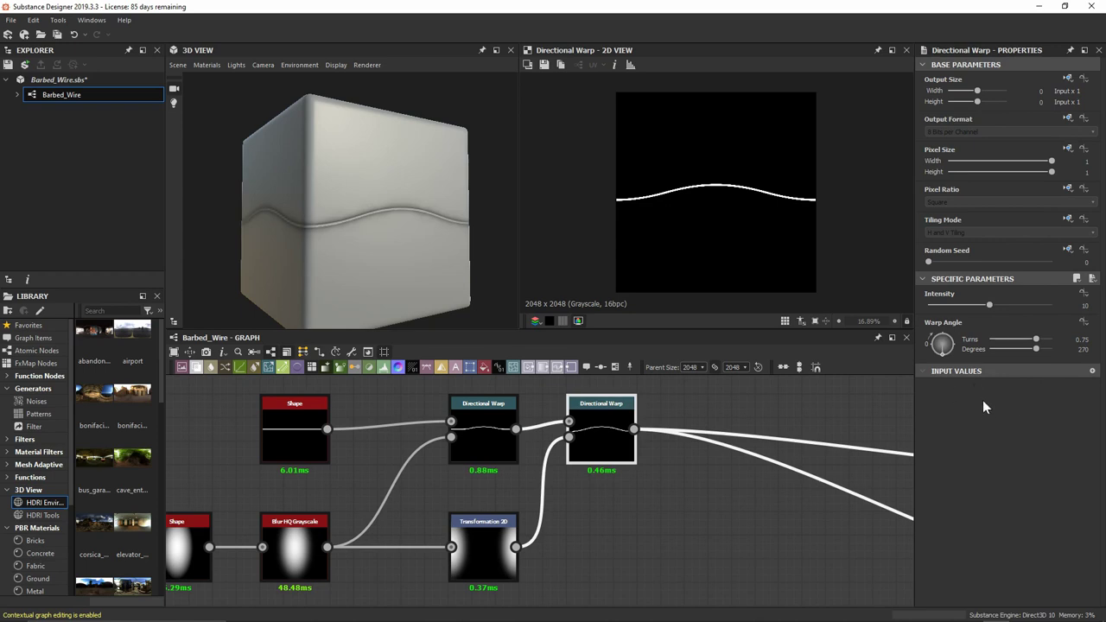
pyautogui.click(1092, 371)
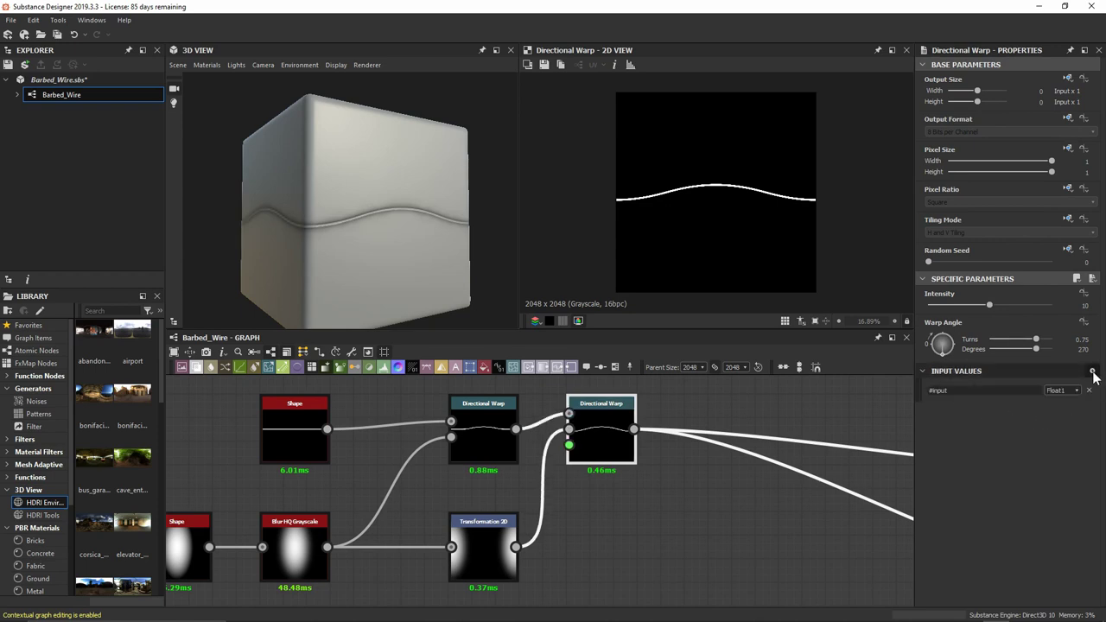
pyautogui.scroll(3, 661, 459)
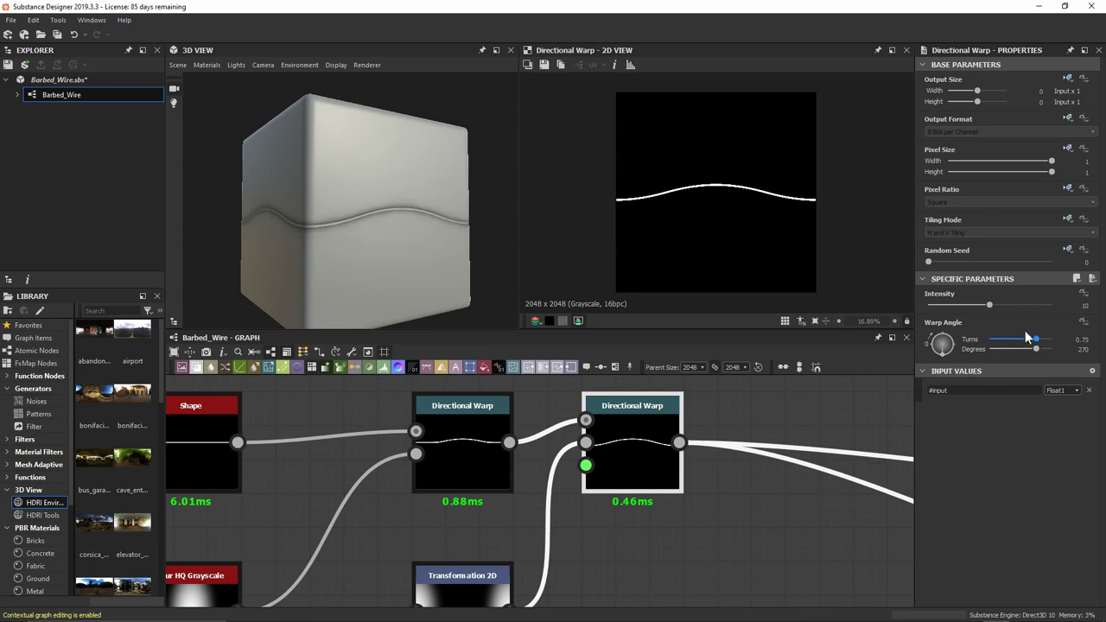
pyautogui.click(755, 521)
# Add an Input Value node of type Float1 to the graph and place it above the line Shape node
pyautogui.scroll(-6, 994, 397)
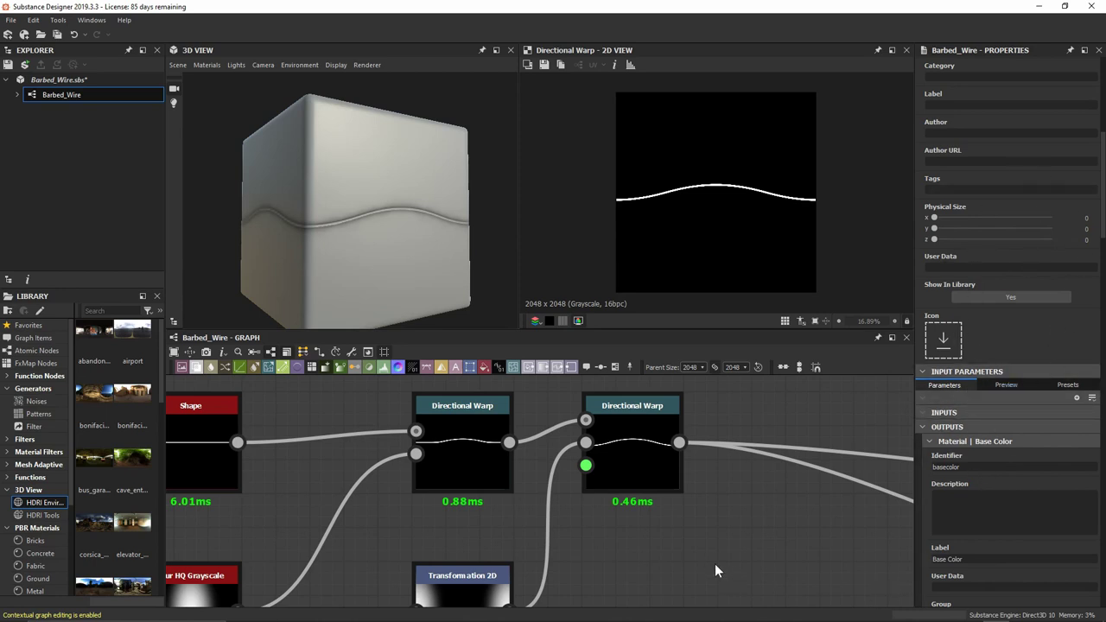
pyautogui.scroll(-3, 715, 566)
pyautogui.moveTo(481, 426); pyautogui.dragTo(462, 476, button='middle')
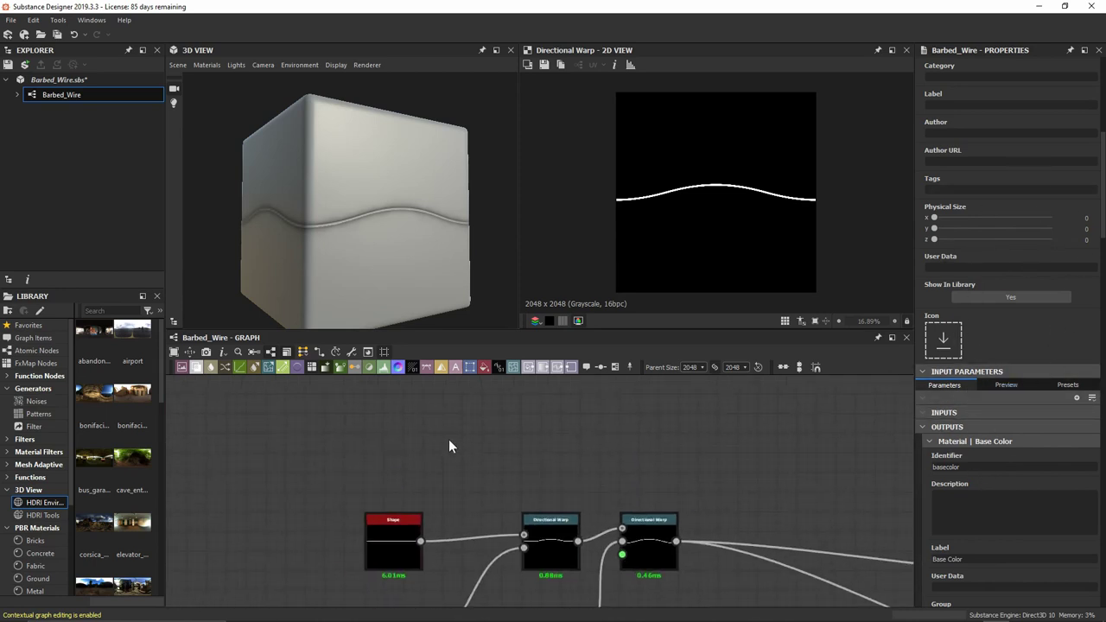
pyautogui.press('space')
pyautogui.write('inp')
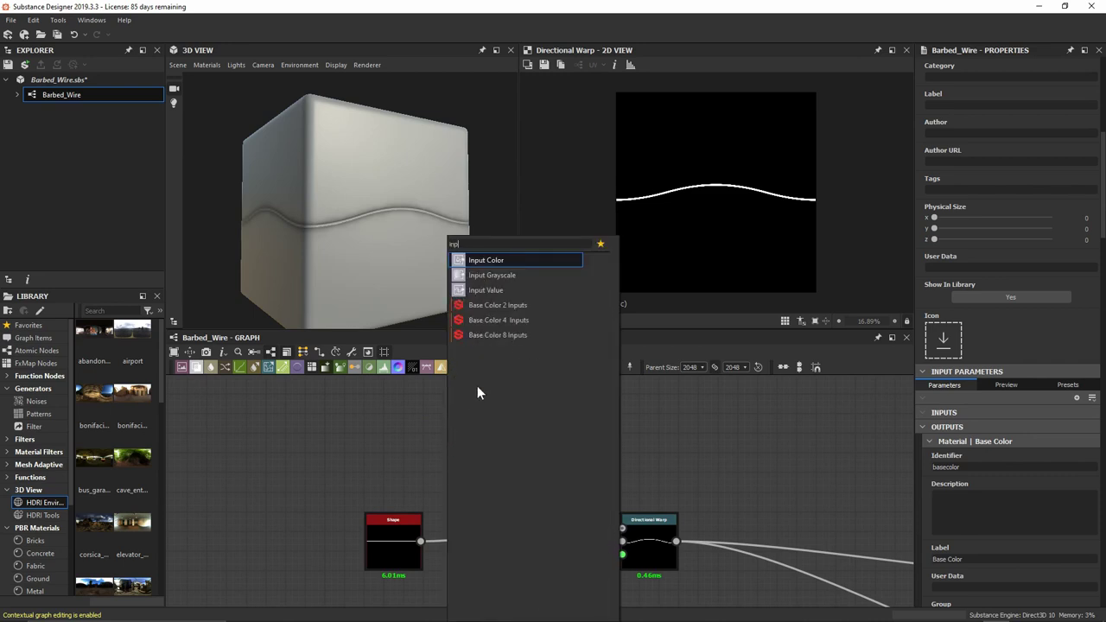
pyautogui.click(499, 290)
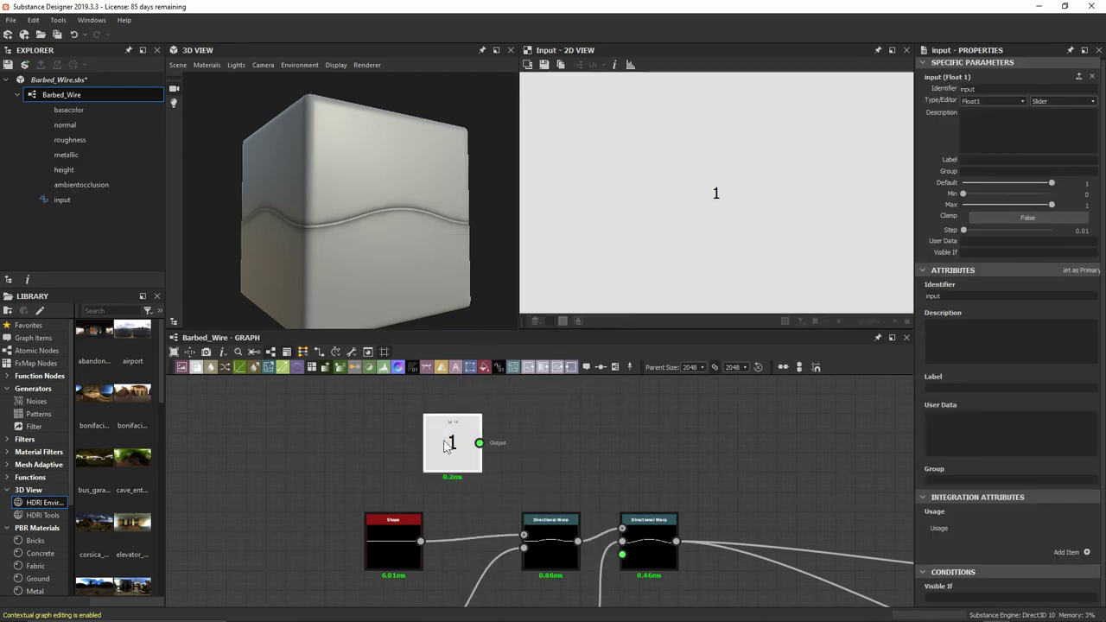
pyautogui.moveTo(466, 420); pyautogui.dragTo(408, 420)
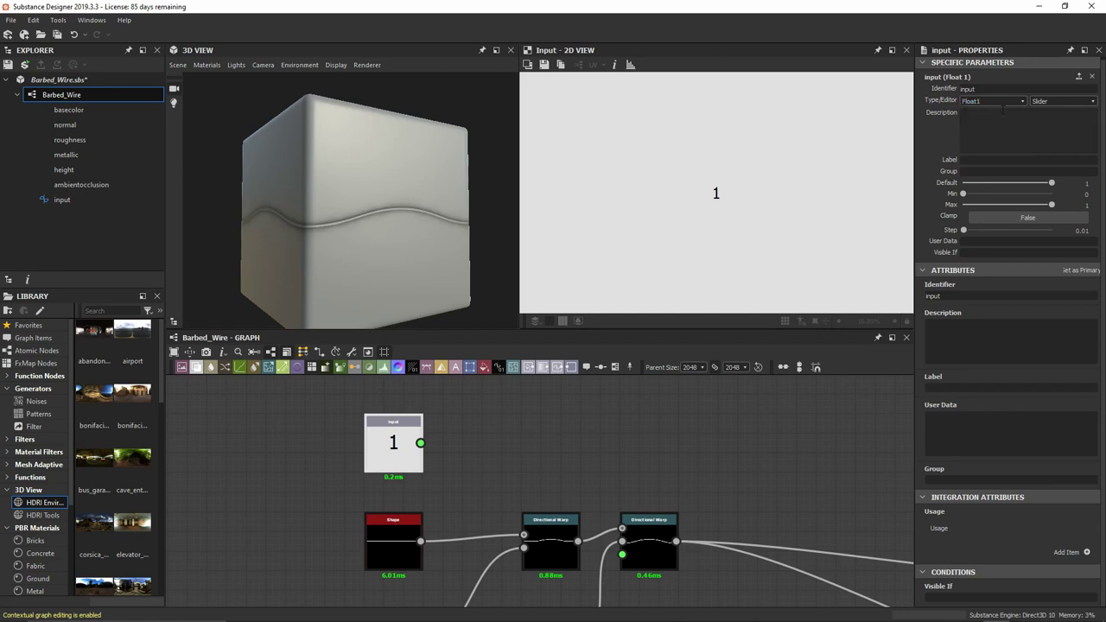
pyautogui.click(996, 104)
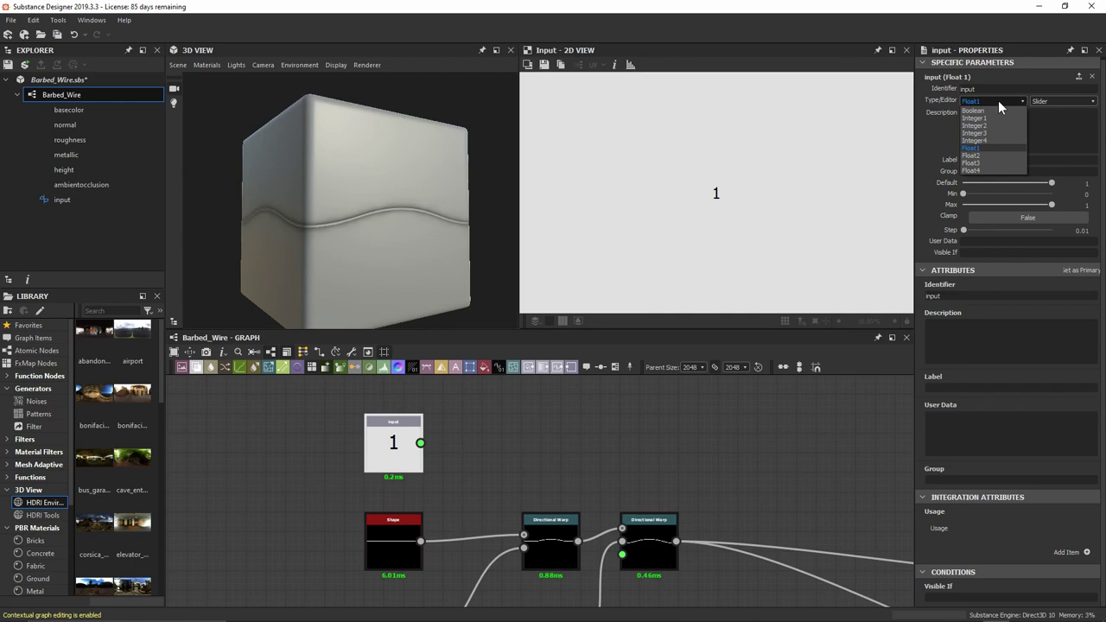
pyautogui.click(998, 102)
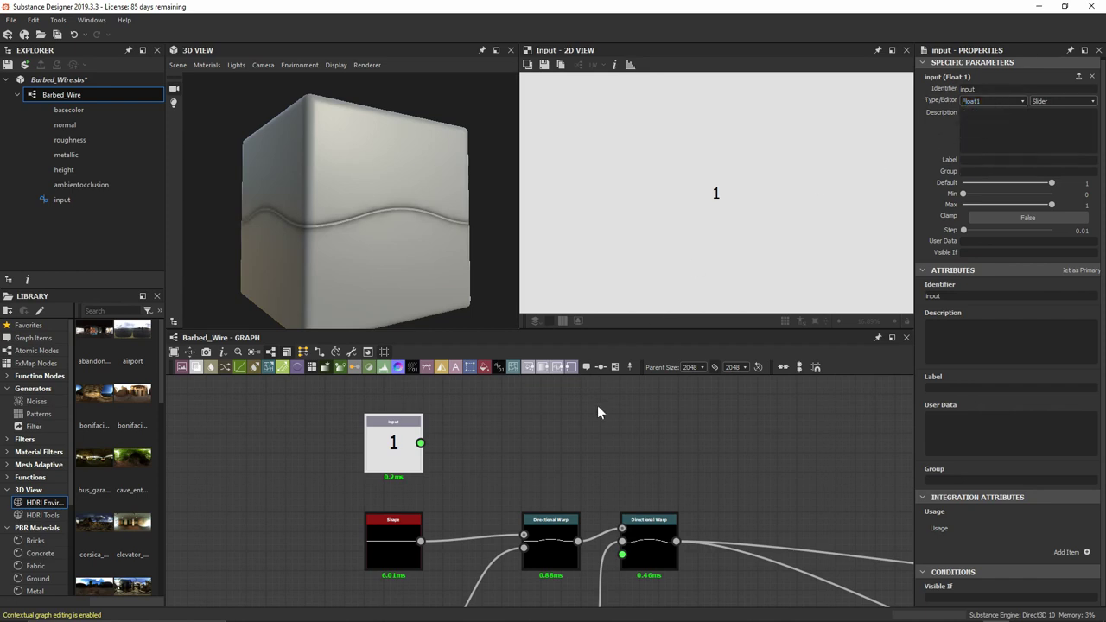
# Add a Float1 input value to the first Directional Warp and name it #intensity
pyautogui.moveTo(597, 405); pyautogui.dragTo(587, 348, button='middle')
pyautogui.click(541, 489)
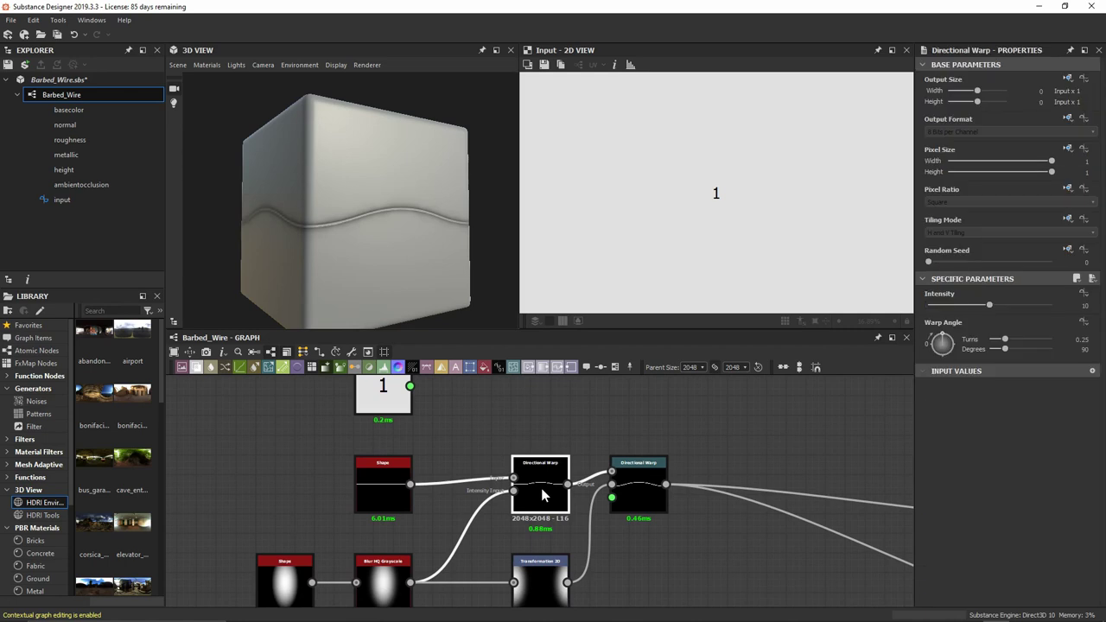
pyautogui.click(1092, 372)
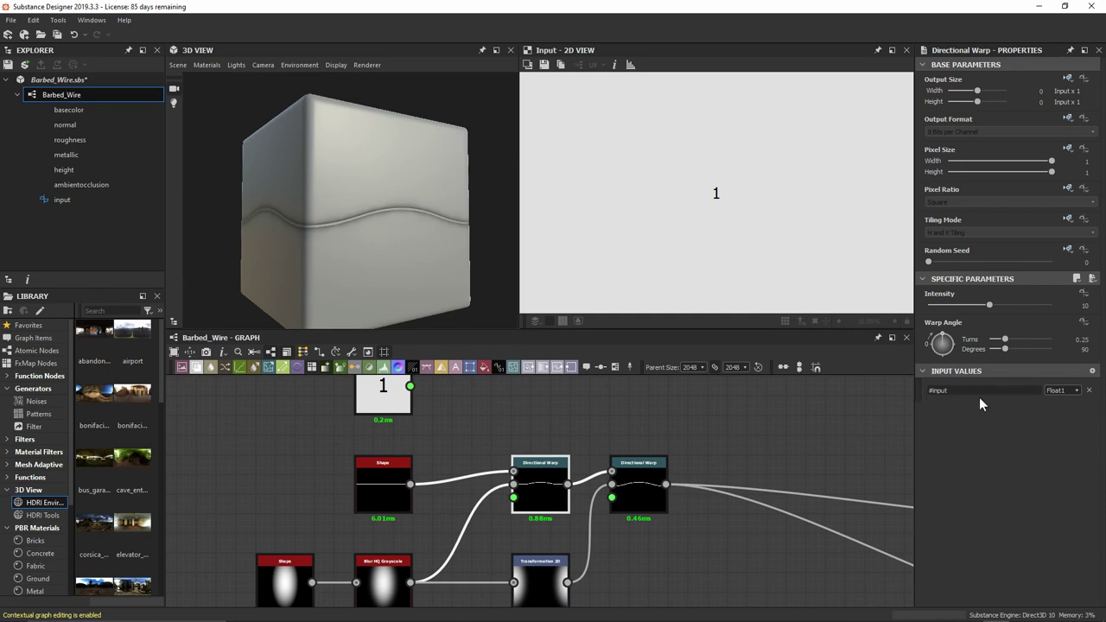
pyautogui.moveTo(692, 440); pyautogui.dragTo(691, 458, button='middle')
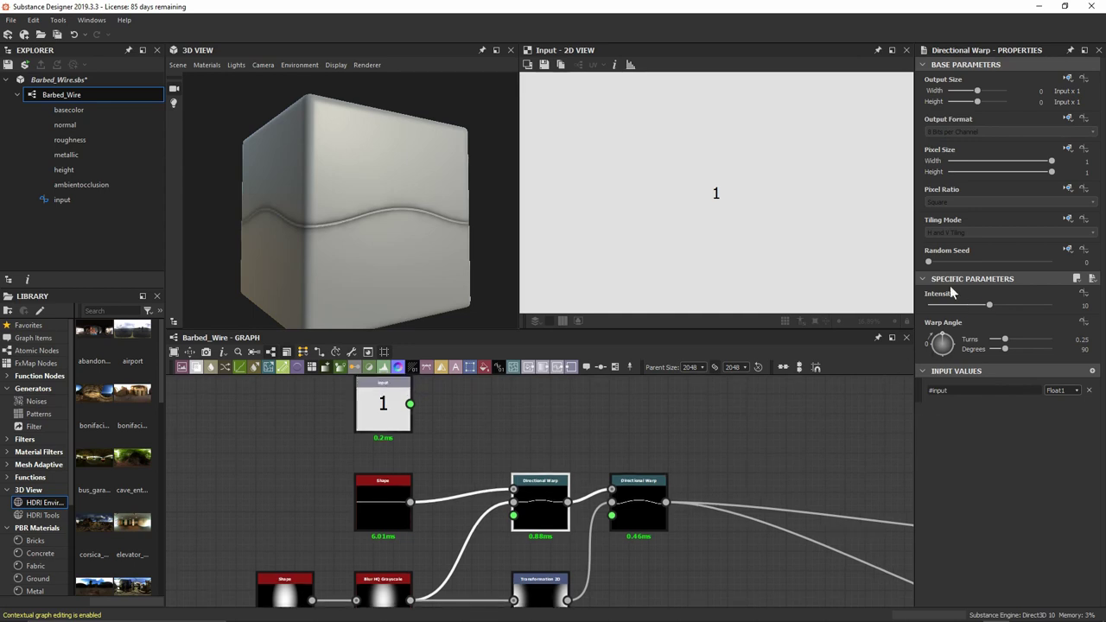
pyautogui.click(952, 390)
pyautogui.write('#intensity')
pyautogui.press('Return')
# Rename the second Directional Warp's input value to #intensity
pyautogui.click(643, 510)
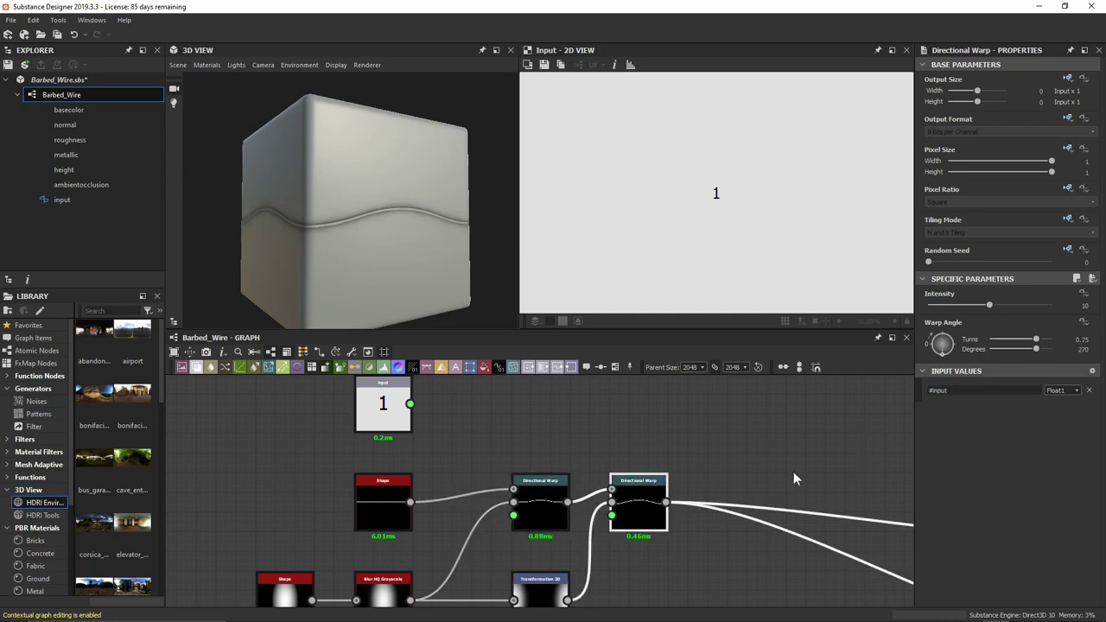
pyautogui.click(977, 390)
pyautogui.write('#intensity')
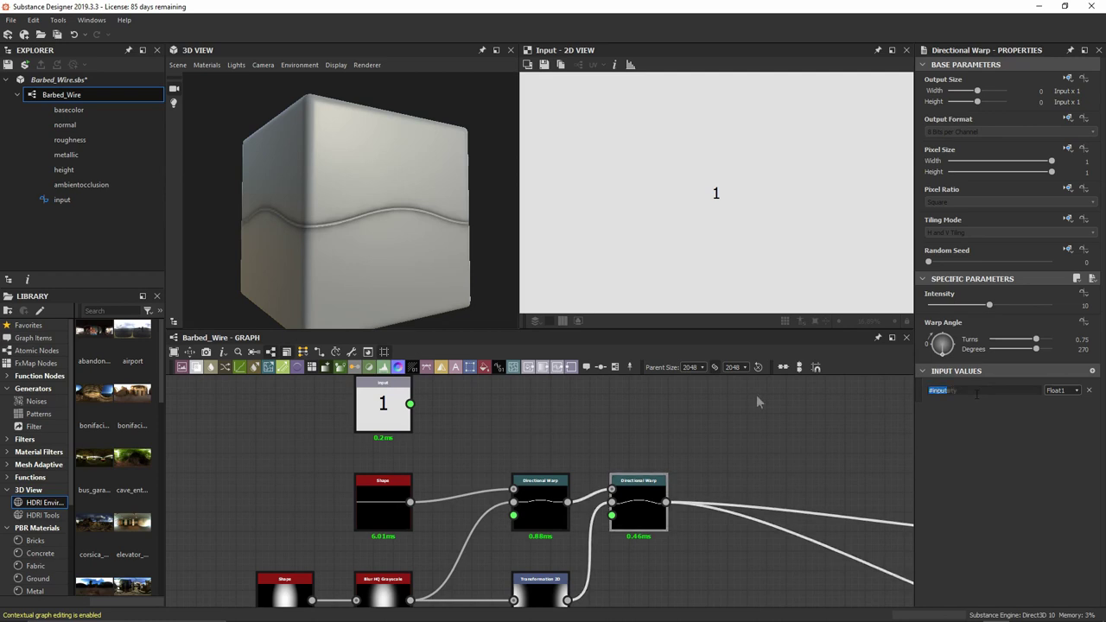
pyautogui.click(739, 400)
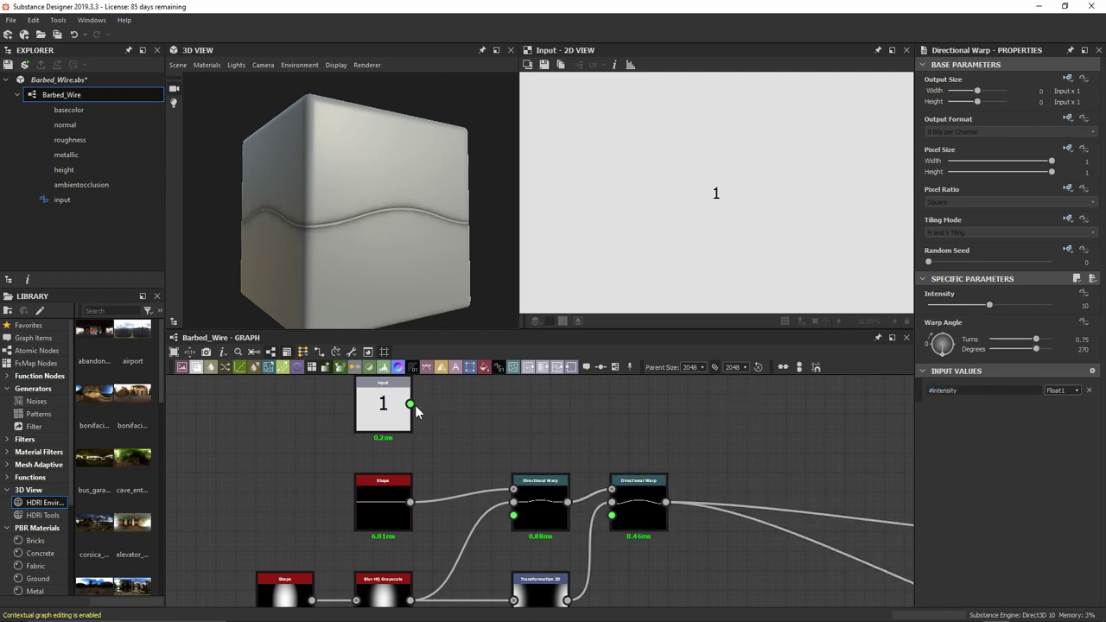
# Connect the Input node to the #intensity inputs of both Directional Warps, routing the links through two dots aligned beside the Input node
pyautogui.moveTo(411, 404); pyautogui.dragTo(513, 515)
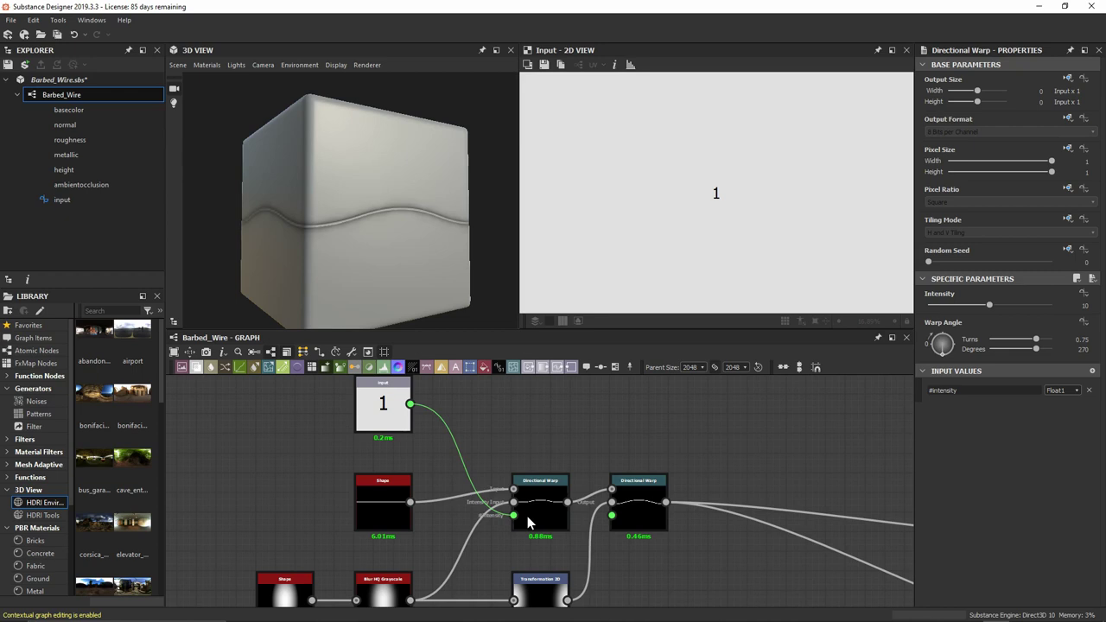
pyautogui.doubleClick(457, 442)
pyautogui.moveTo(457, 442); pyautogui.dragTo(612, 515)
pyautogui.doubleClick(545, 456)
pyautogui.moveTo(545, 456); pyautogui.dragTo(560, 403)
pyautogui.moveTo(613, 390); pyautogui.dragTo(578, 404, button='middle')
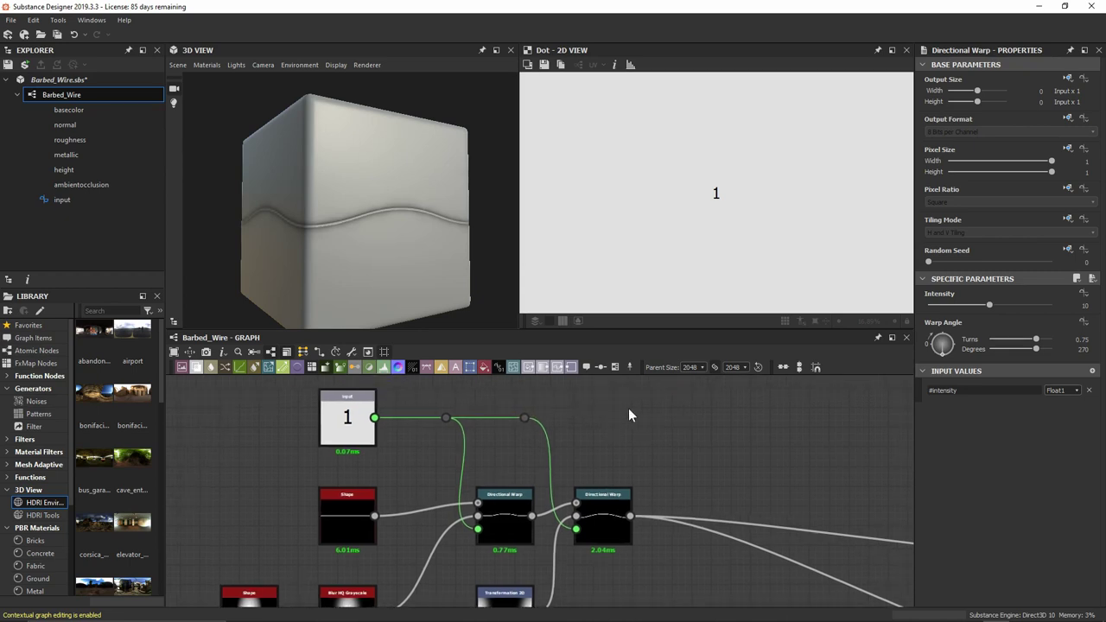
# Drive the Intensity parameter of both Directional Warp nodes with their #intensity input value
pyautogui.click(607, 508)
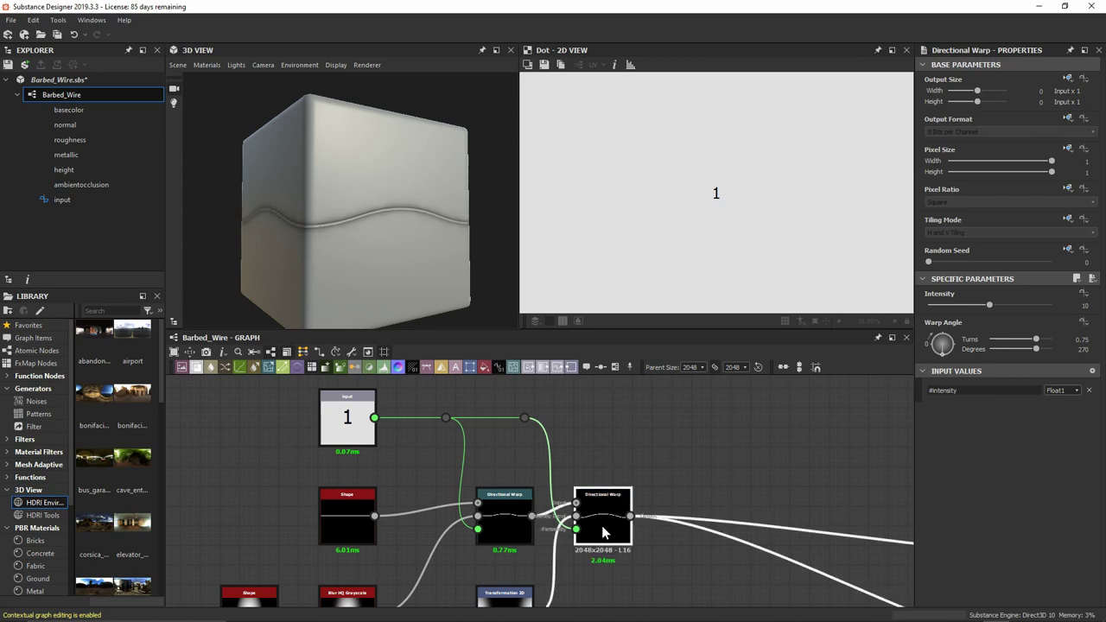
pyautogui.click(1084, 294)
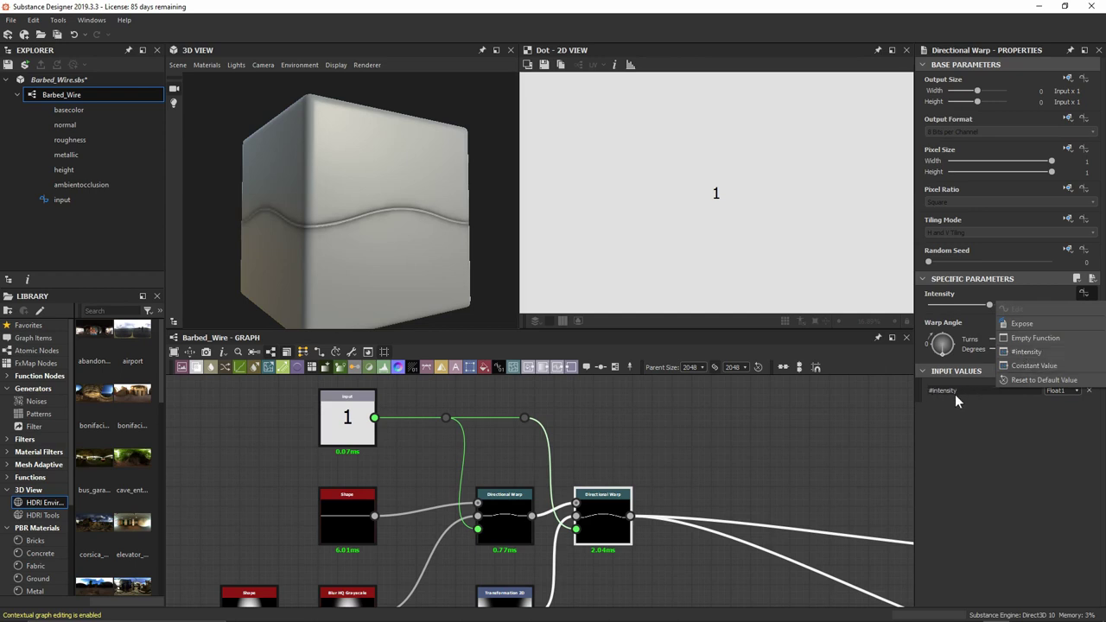
pyautogui.click(1035, 353)
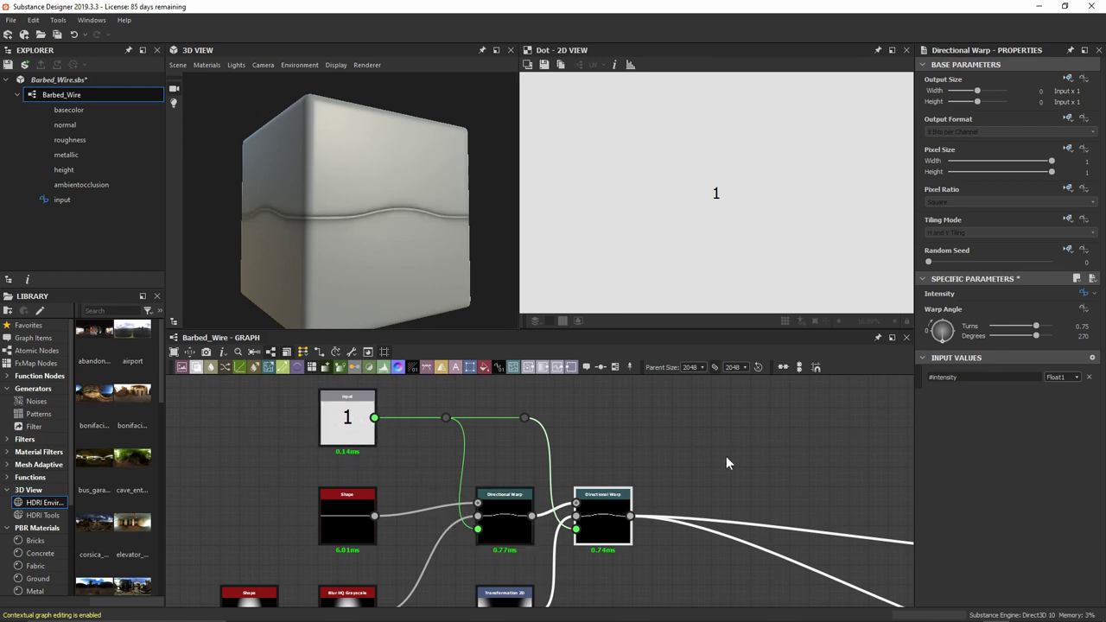
pyautogui.click(512, 519)
pyautogui.click(1084, 294)
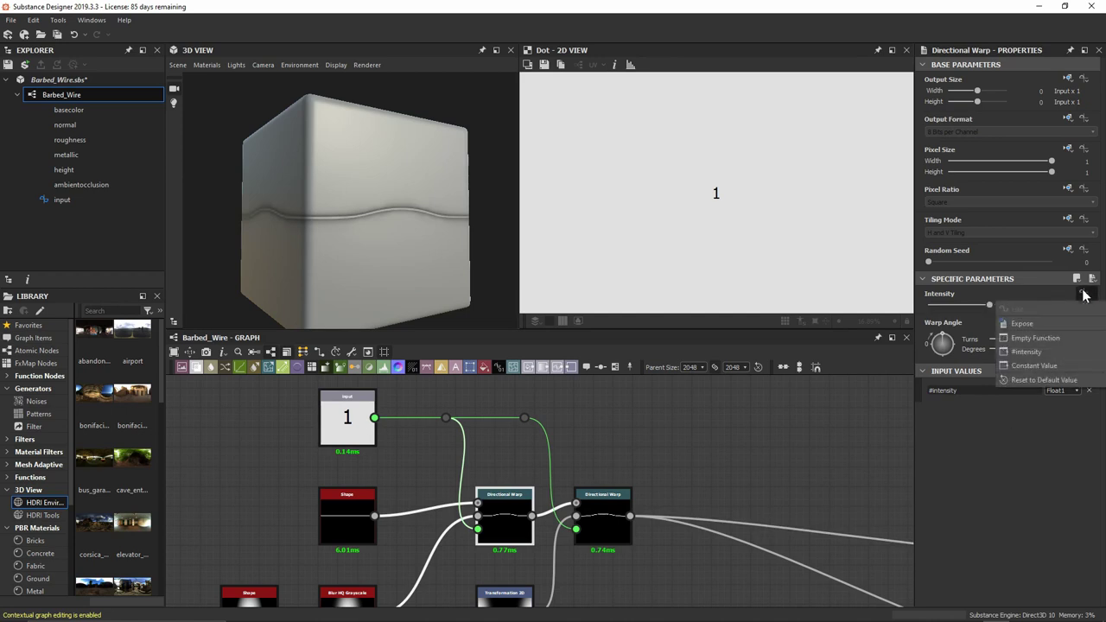
pyautogui.click(1060, 355)
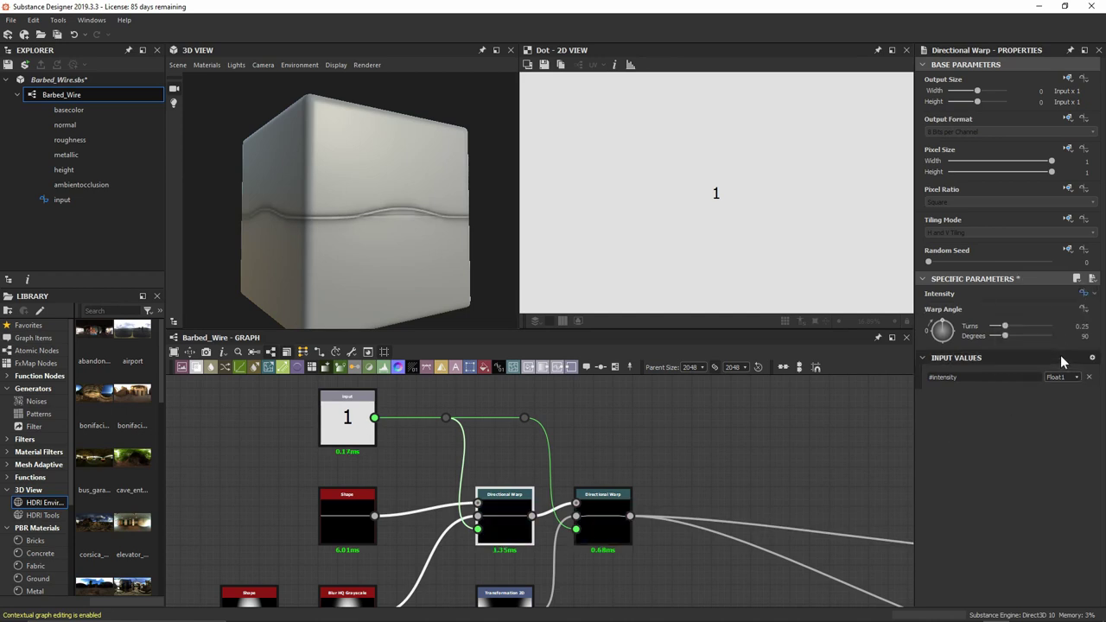
pyautogui.moveTo(423, 250); pyautogui.dragTo(432, 222)
# Set the Input node's default value to 100
pyautogui.click(350, 417)
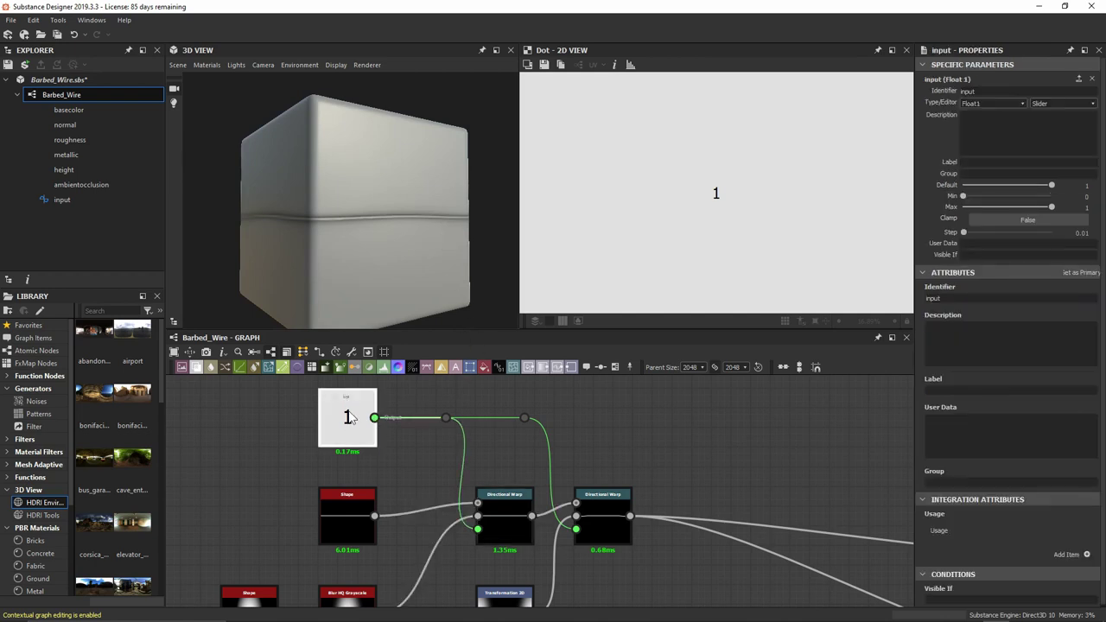
pyautogui.click(1002, 185)
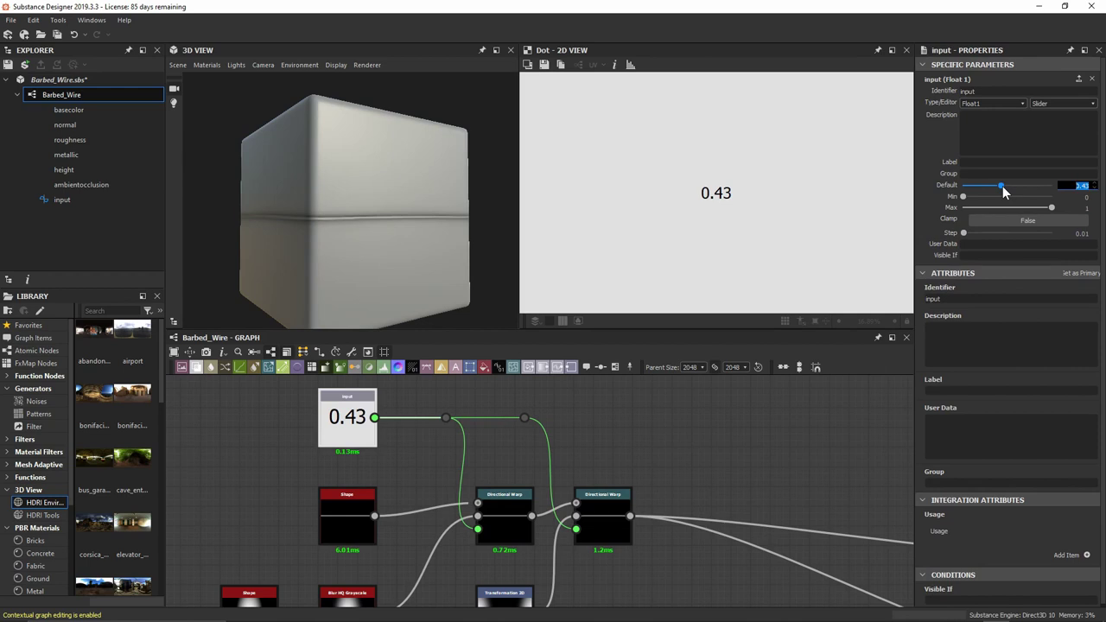
pyautogui.write('100')
pyautogui.press('Return')
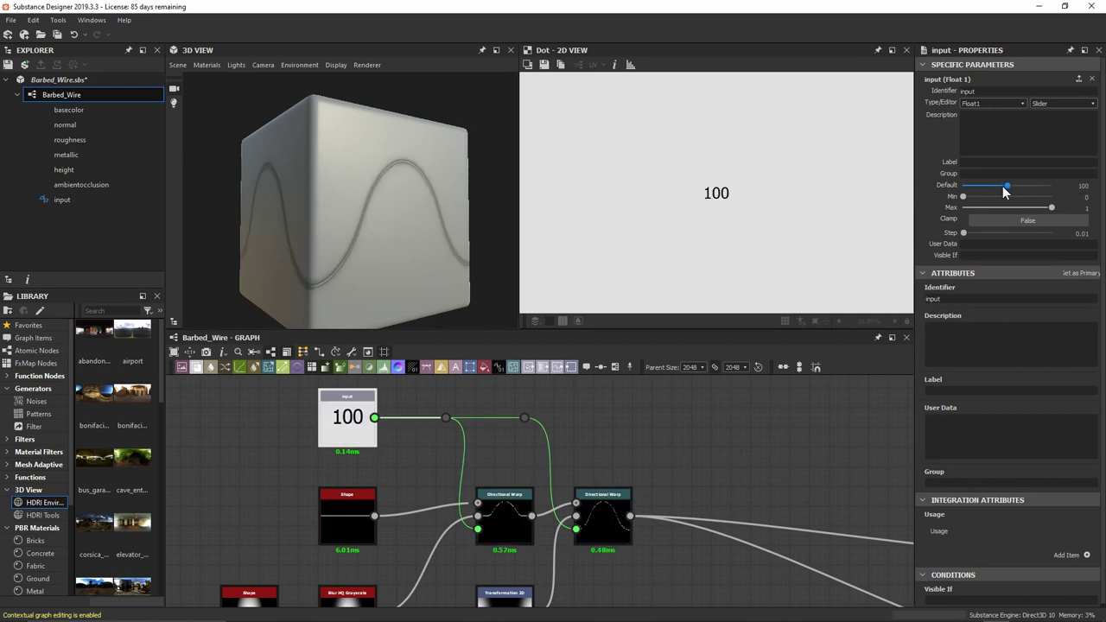
# Preview the second Directional Warp in the 2D view and examine the graph's input parameters
pyautogui.click(505, 515)
pyautogui.click(602, 535)
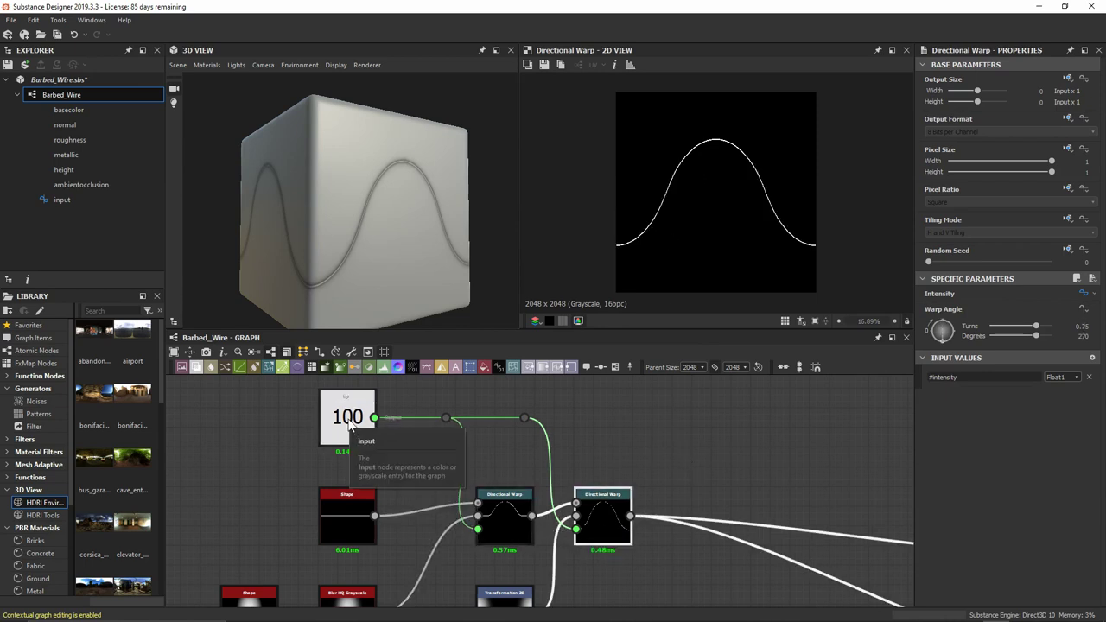
pyautogui.click(787, 427)
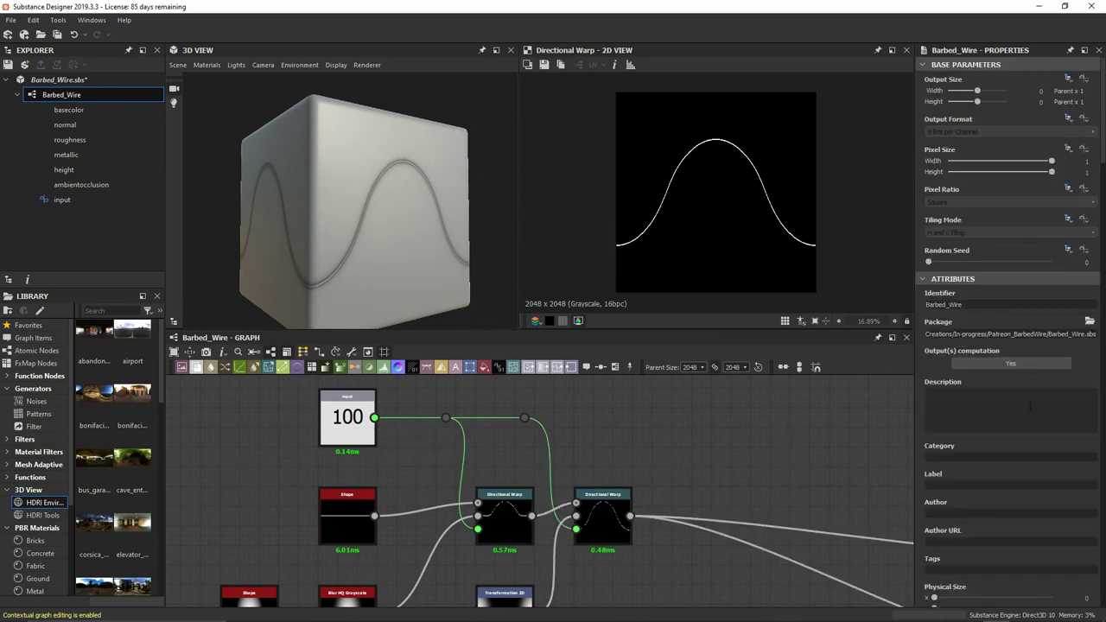
pyautogui.scroll(-5, 1031, 406)
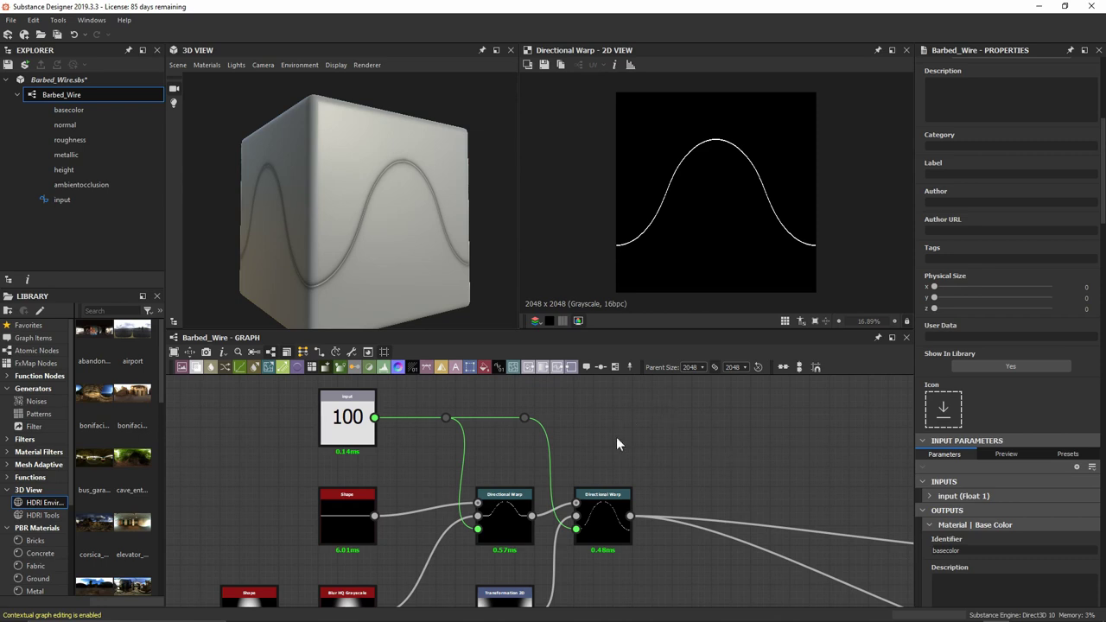
# Set the Input node's default value to 50
pyautogui.click(350, 423)
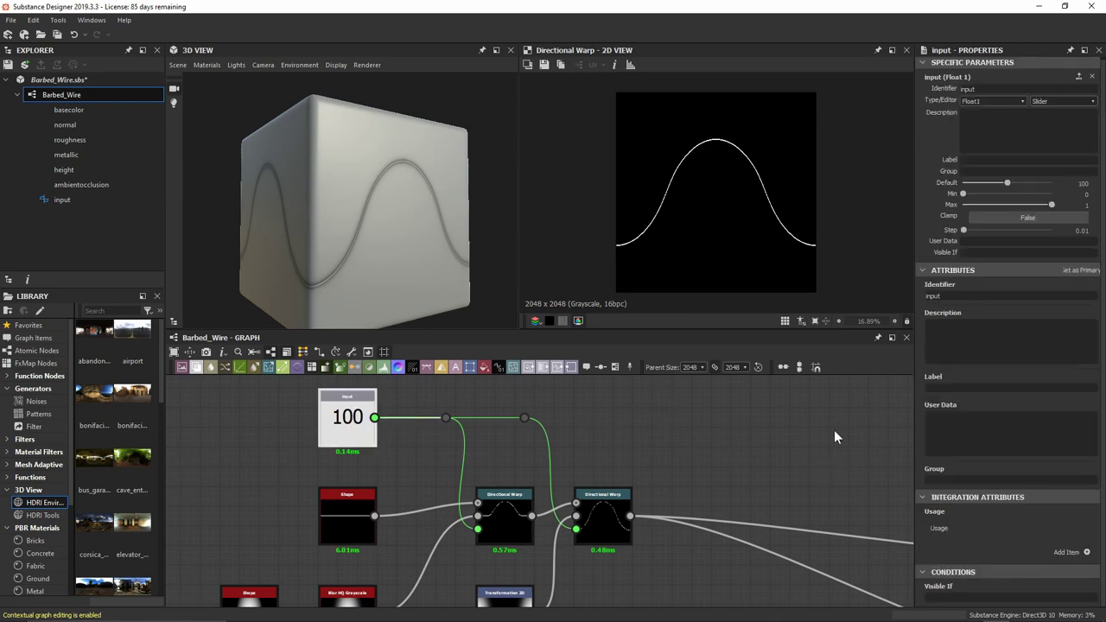
pyautogui.click(1005, 184)
pyautogui.write('50')
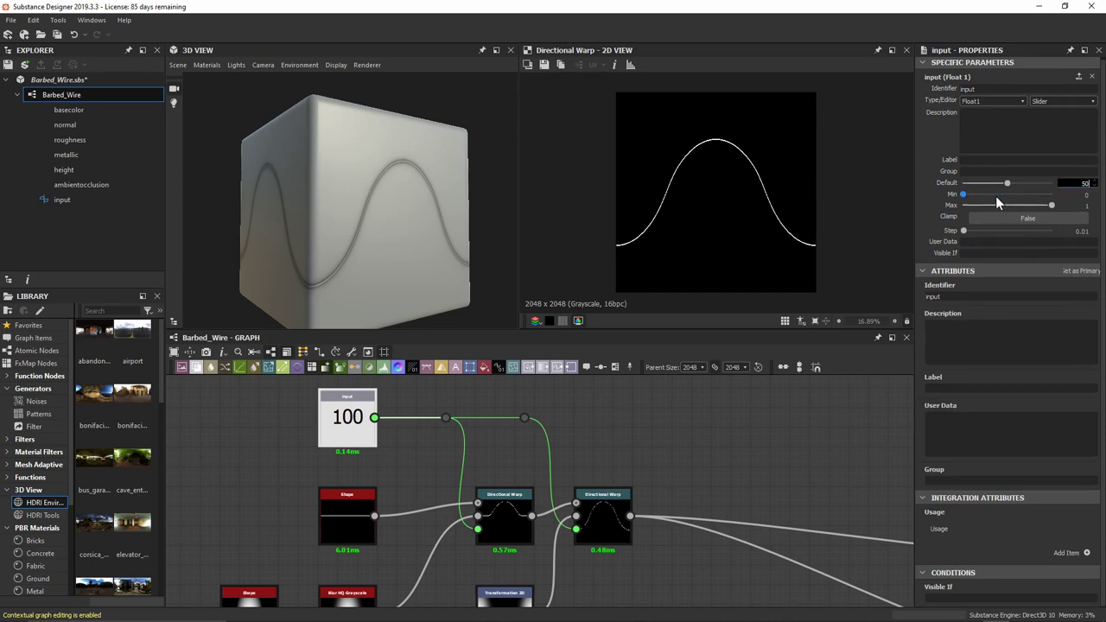
pyautogui.press('Return')
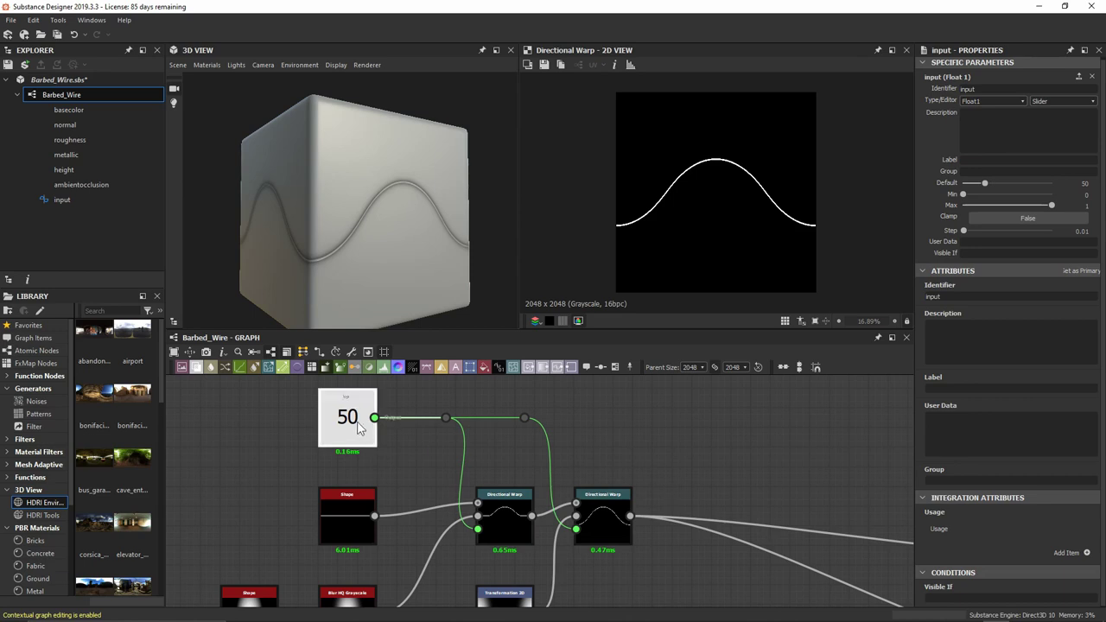
pyautogui.scroll(-3, 624, 467)
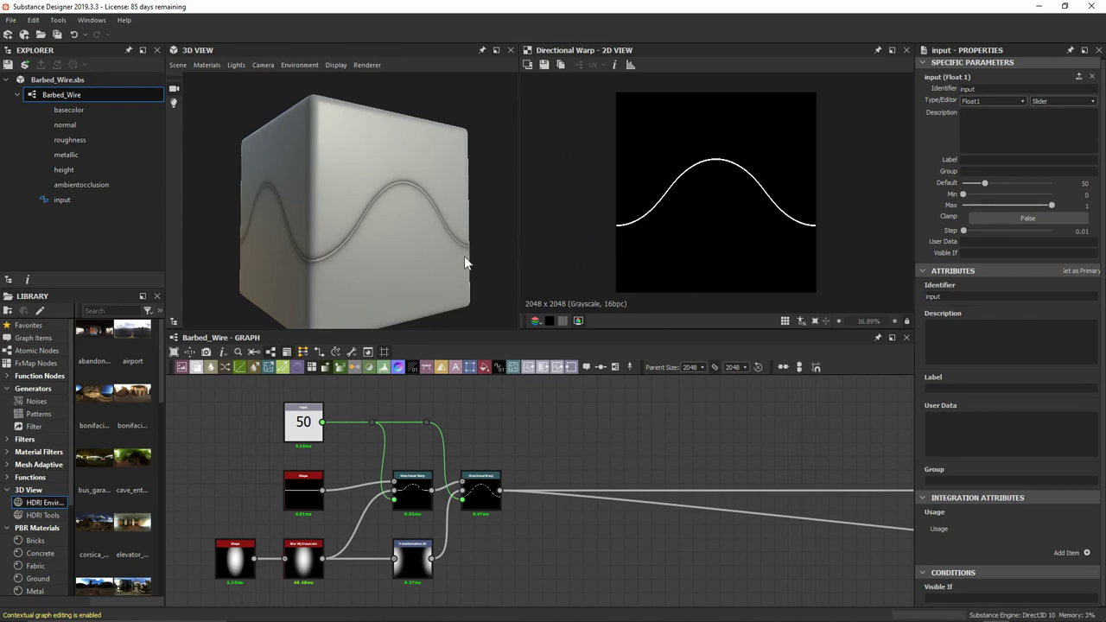
pyautogui.moveTo(464, 259)
pyautogui.mouseDown()
pyautogui.moveTo(361, 257)
pyautogui.moveTo(461, 253)
pyautogui.mouseUp()
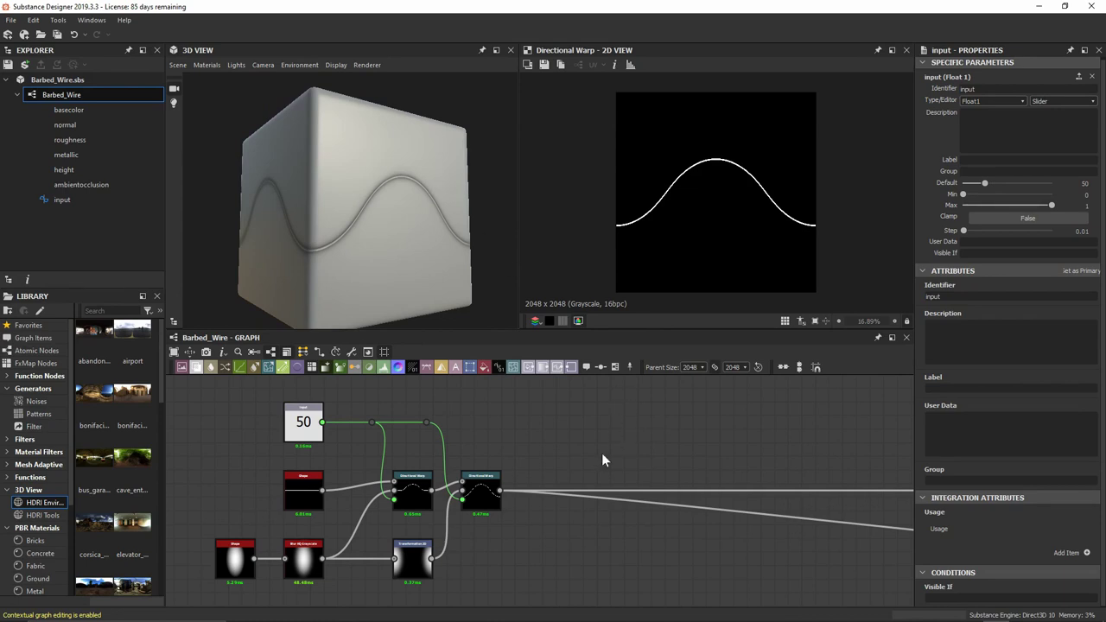
# Add a Transformation 2D node after the second Directional Warp and place it well away from the warp for spacing
pyautogui.click(486, 477)
pyautogui.press('space')
pyautogui.write('tr')
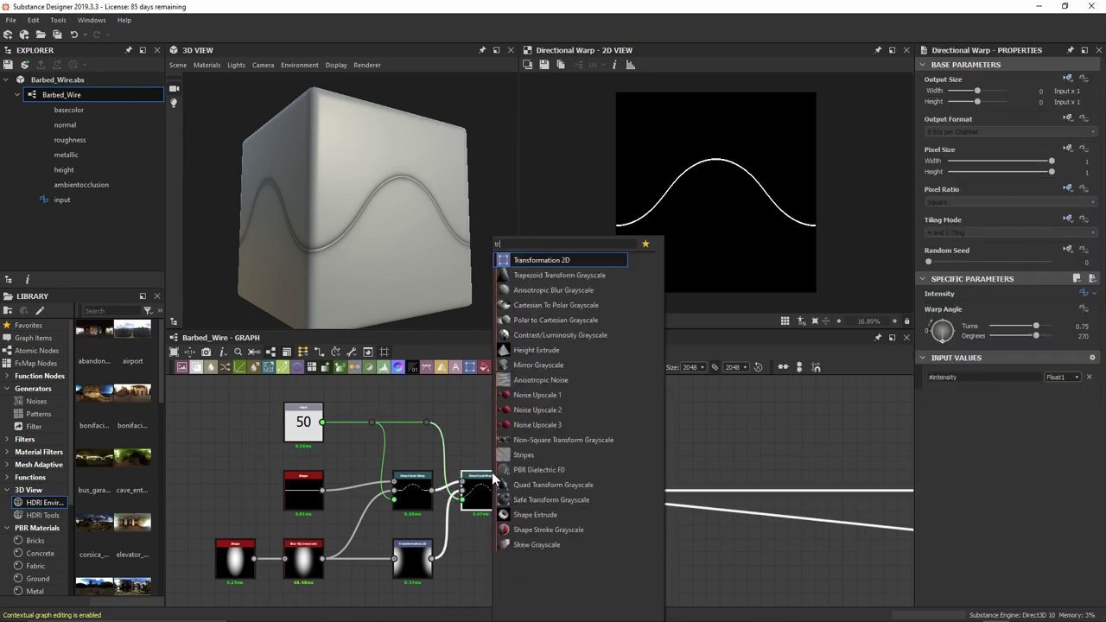
pyautogui.press('Return')
pyautogui.scroll(2, 596, 519)
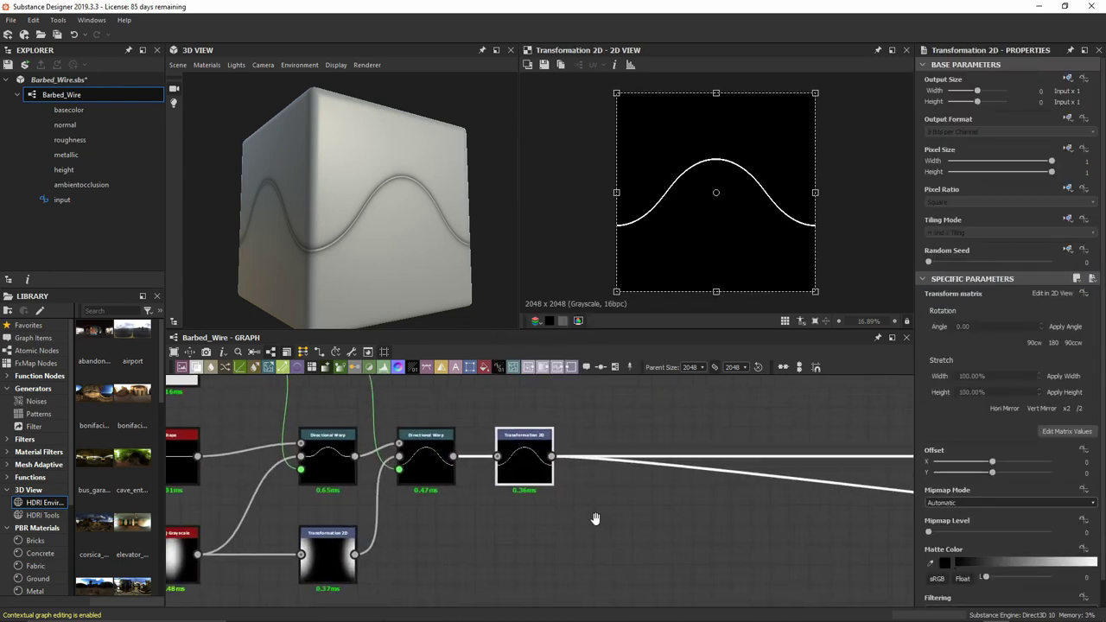
pyautogui.moveTo(595, 518); pyautogui.dragTo(504, 536, button='middle')
pyautogui.moveTo(444, 497); pyautogui.dragTo(662, 490)
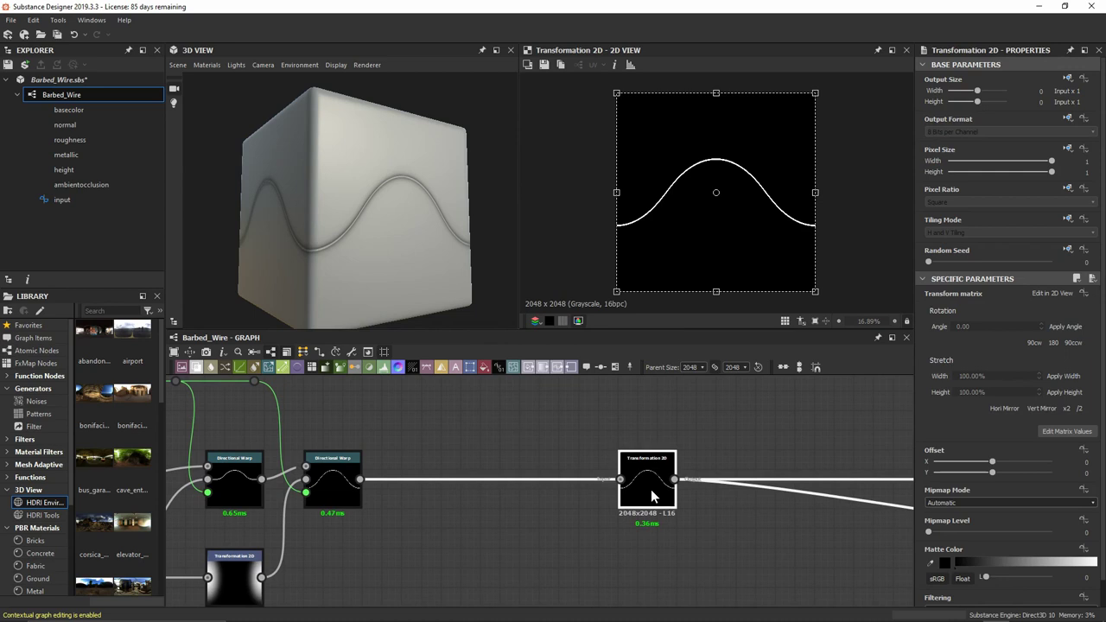
# Insert another Transformation 2D node between the second Directional Warp and the existing Transformation 2D, and place it closer to the warp
pyautogui.click(509, 493)
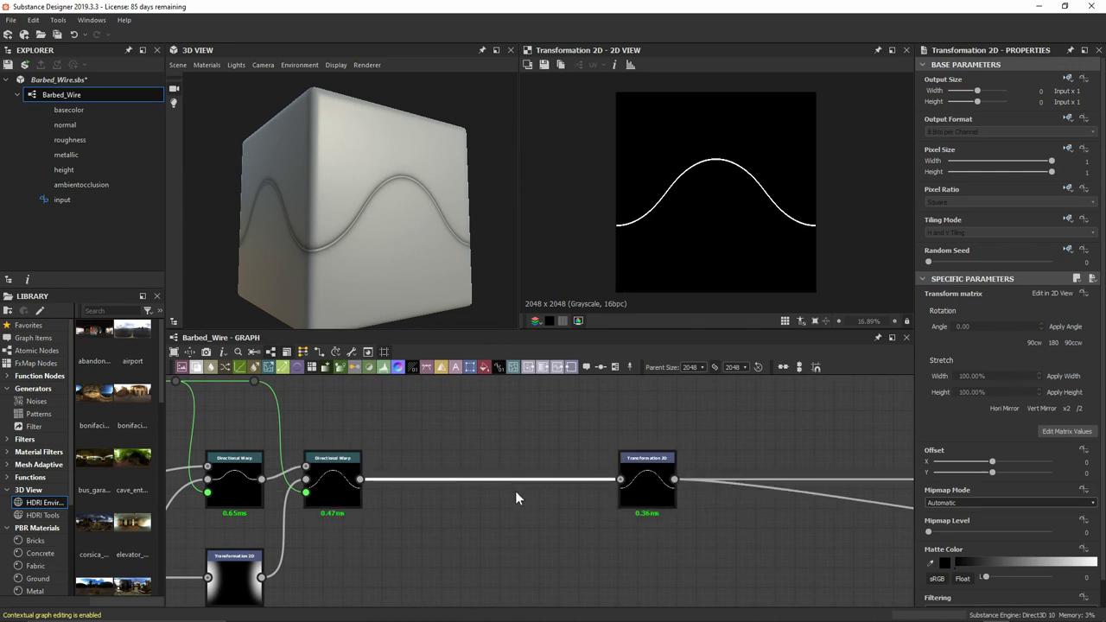
pyautogui.press('space')
pyautogui.write('trans')
pyautogui.press('Return')
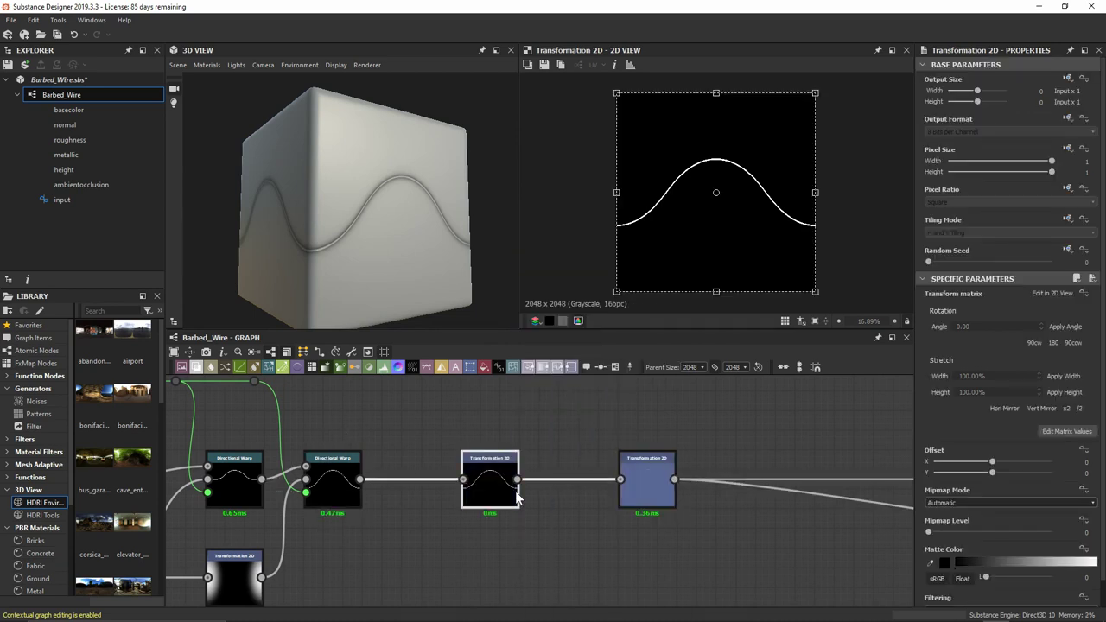
pyautogui.moveTo(495, 471)
pyautogui.mouseDown()
pyautogui.moveTo(487, 440)
pyautogui.moveTo(495, 471)
pyautogui.mouseUp()
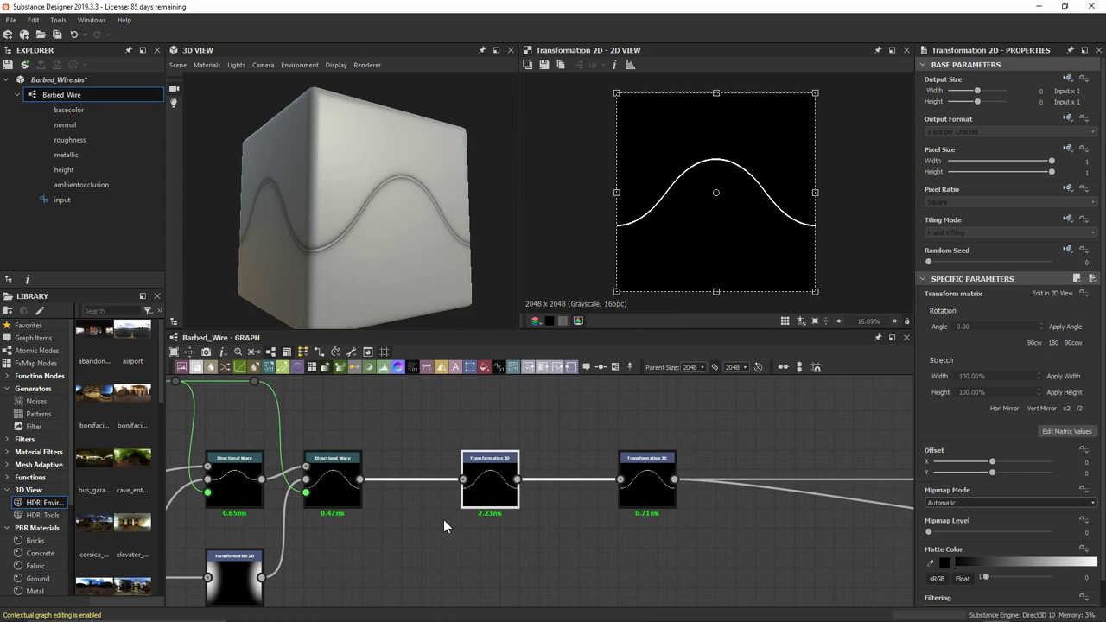
pyautogui.moveTo(488, 489); pyautogui.dragTo(448, 488)
pyautogui.moveTo(531, 442); pyautogui.dragTo(383, 446, button='middle')
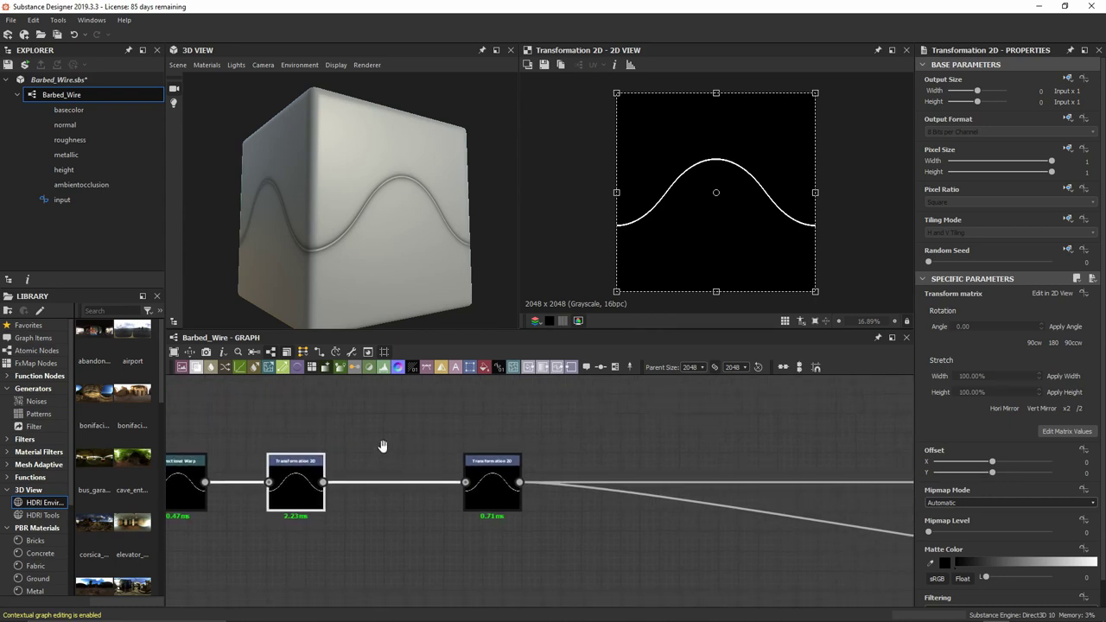
# Set the X offset of the last Transformation 2D to 0.25 and check the wave's tiling in the 2D view
pyautogui.click(467, 499)
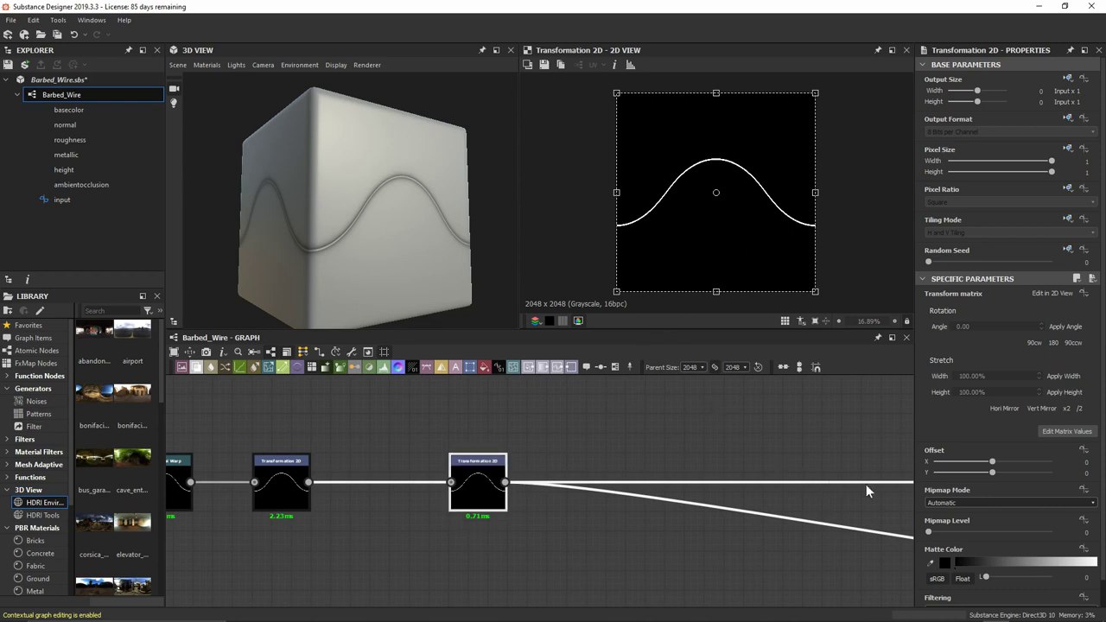
pyautogui.click(992, 463)
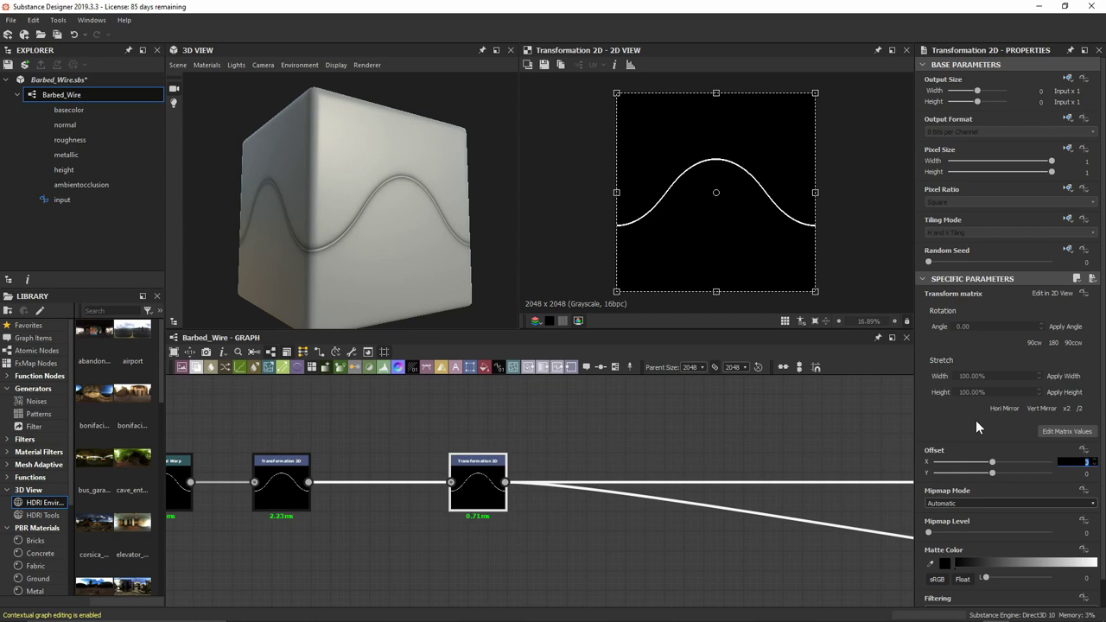
pyautogui.write('0.25')
pyautogui.press('Return')
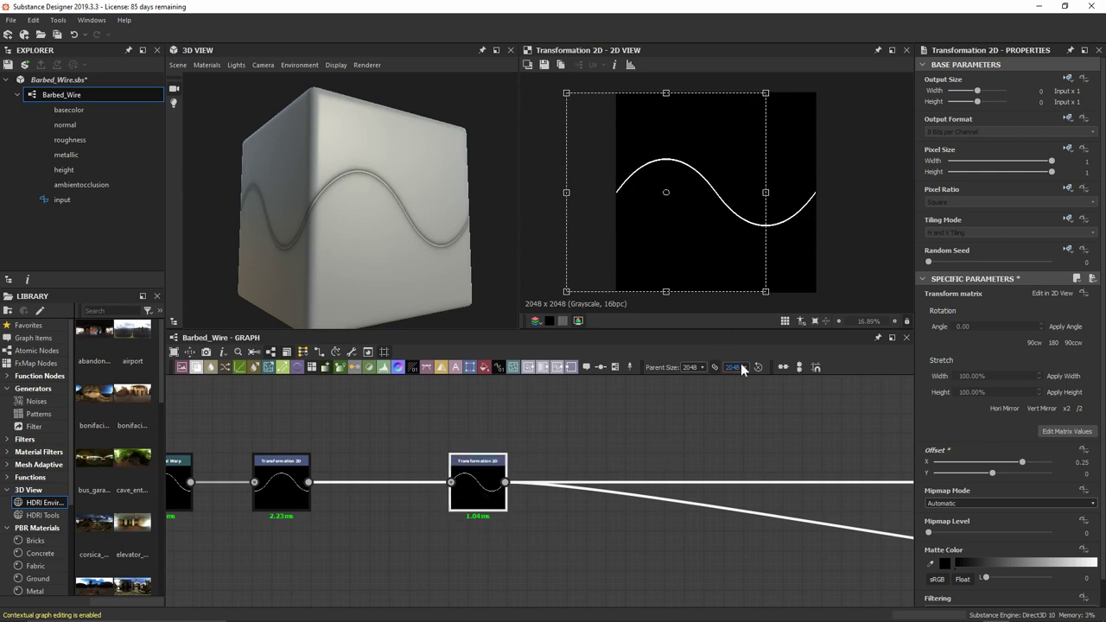
pyautogui.click(808, 407)
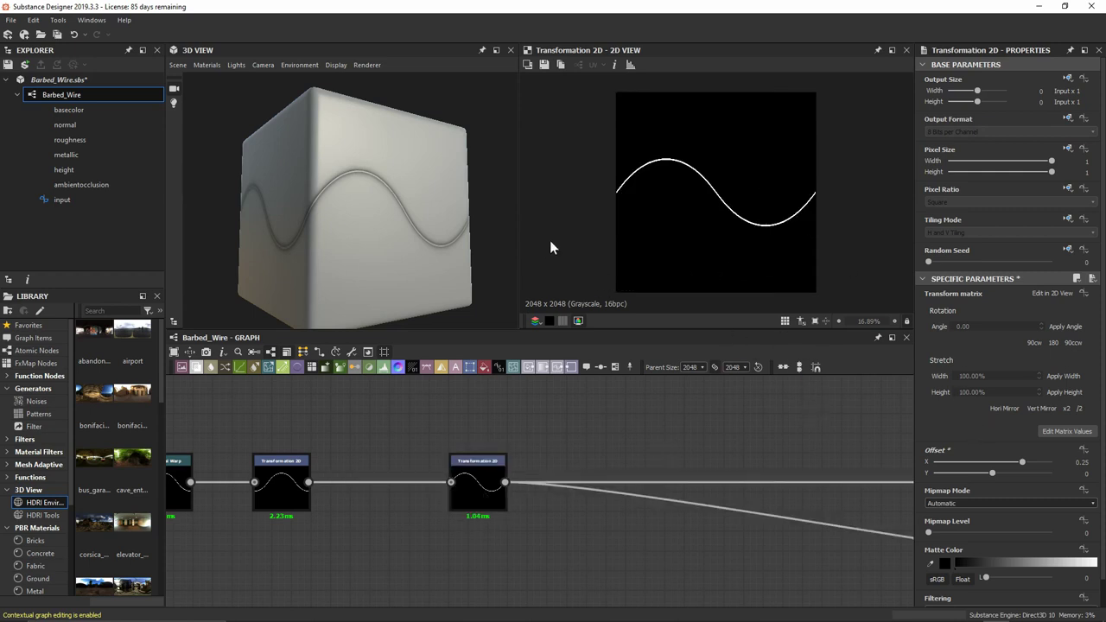
pyautogui.press('t')
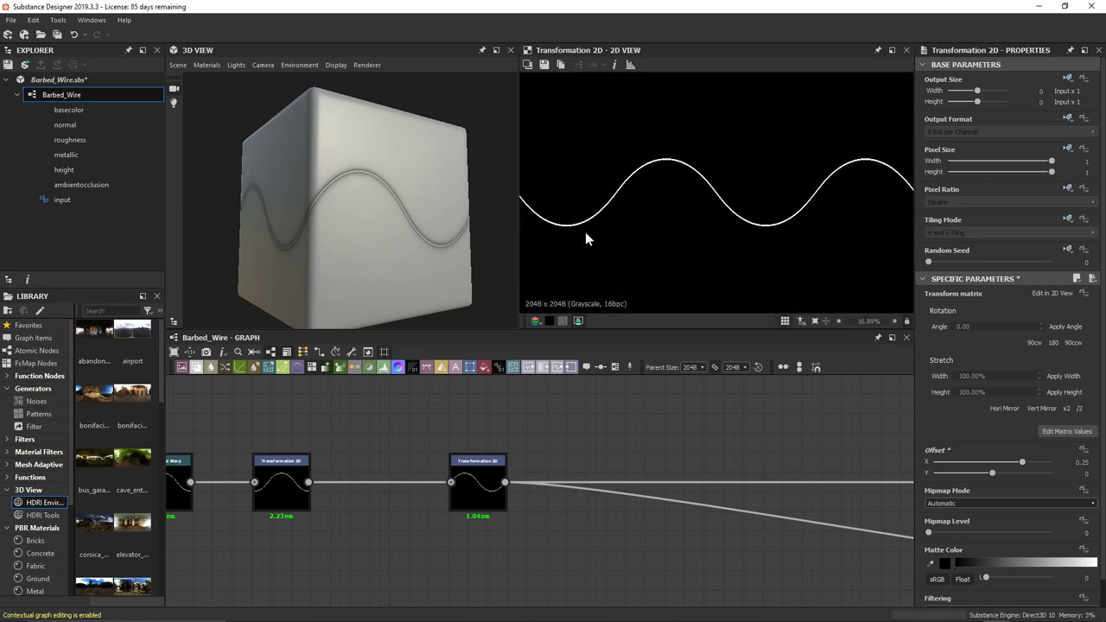
pyautogui.press('t')
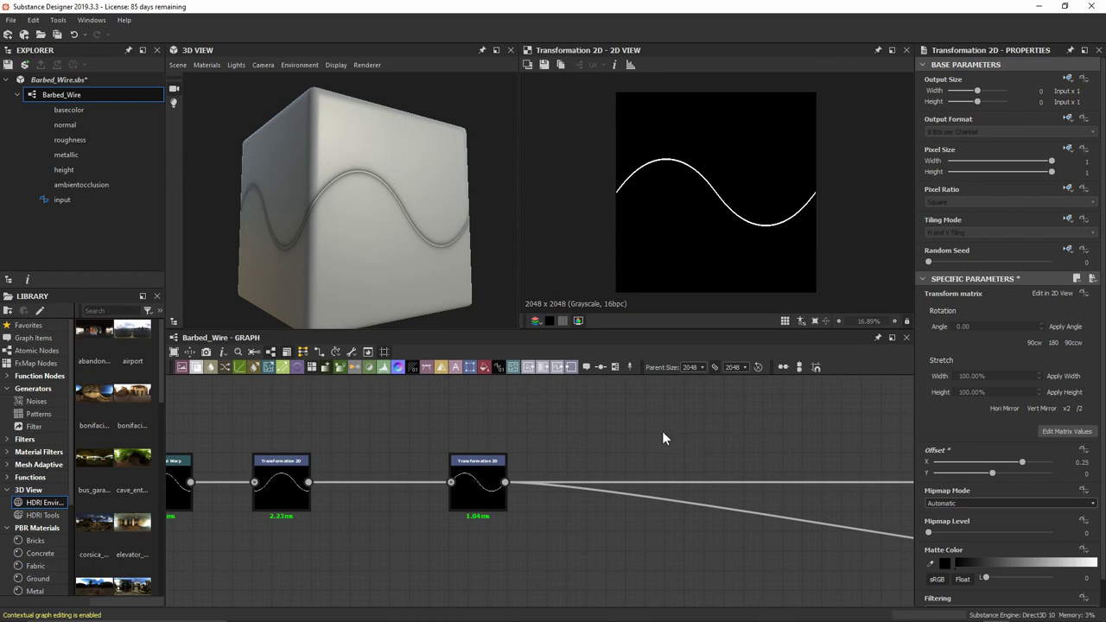
# Add a Bevel node after the last Transformation 2D and move that node's outgoing links to the Bevel's grayscale output
pyautogui.moveTo(662, 437); pyautogui.dragTo(553, 437, button='middle')
pyautogui.click(416, 475)
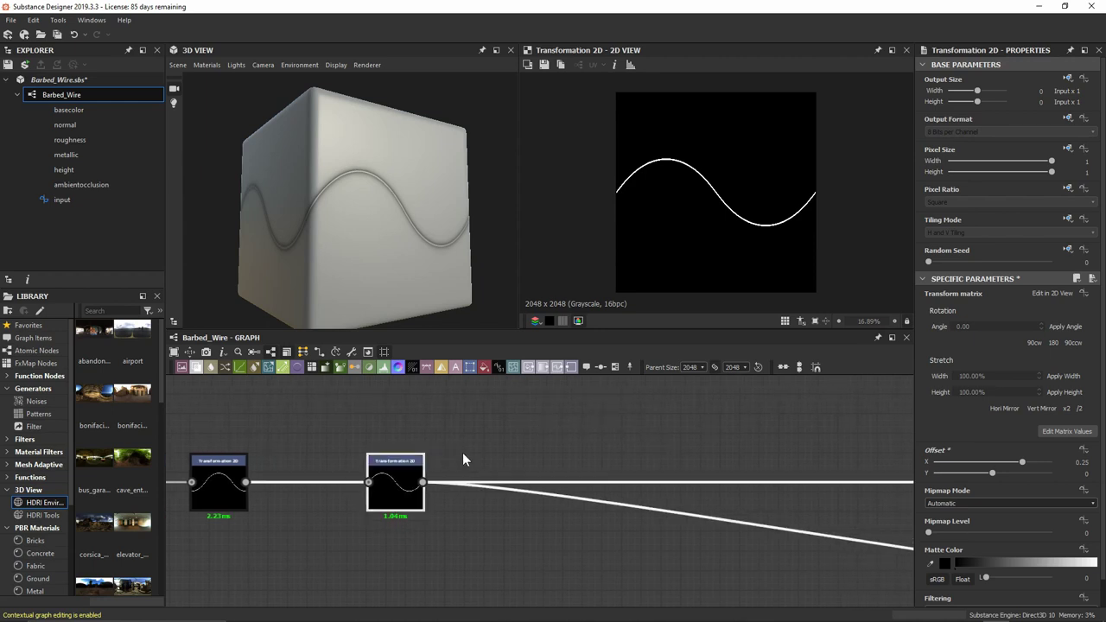
pyautogui.press('space')
pyautogui.write('bevel')
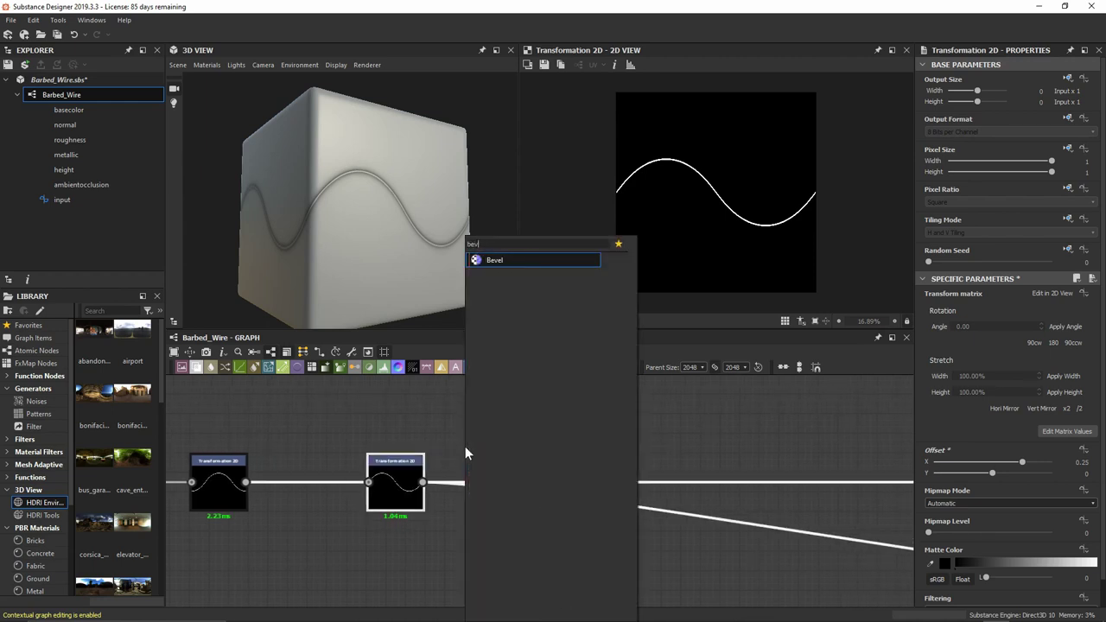
pyautogui.press('Return')
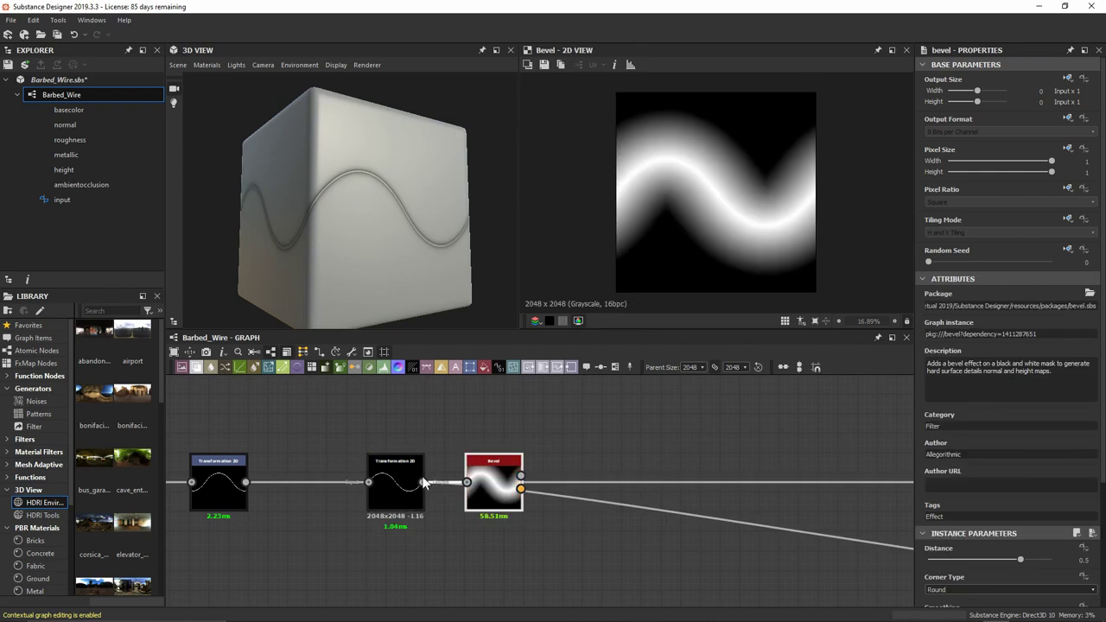
pyautogui.keyDown('shift'); pyautogui.moveTo(423, 481); pyautogui.dragTo(520, 475); pyautogui.keyUp('shift')
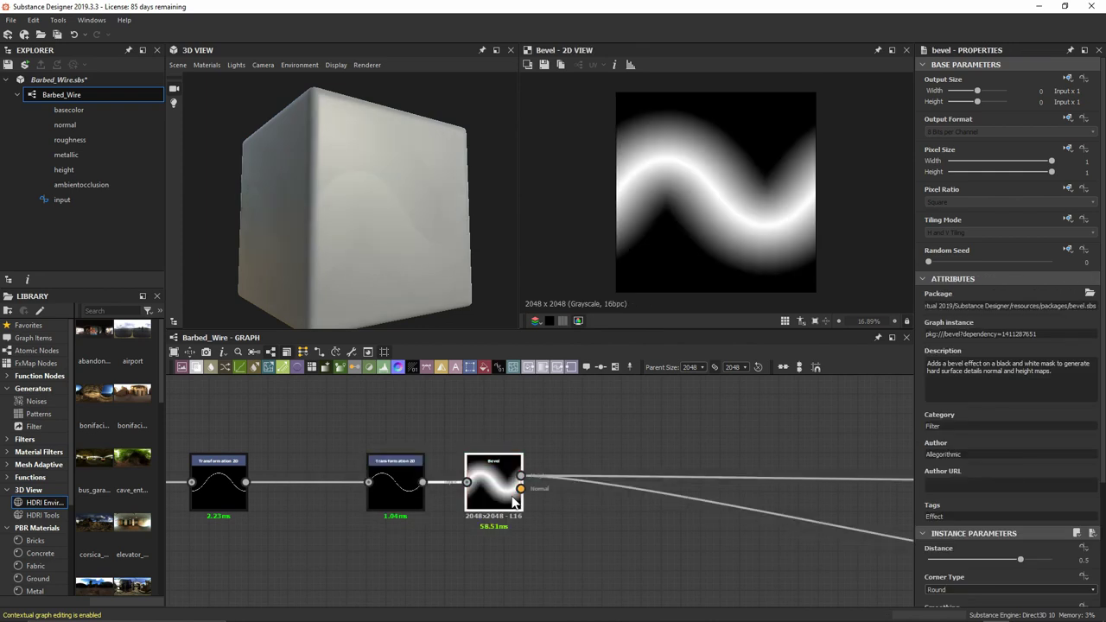
# Set the Bevel node's Distance to 0.05 and its Smoothing to the maximum of 5
pyautogui.scroll(-3, 973, 460)
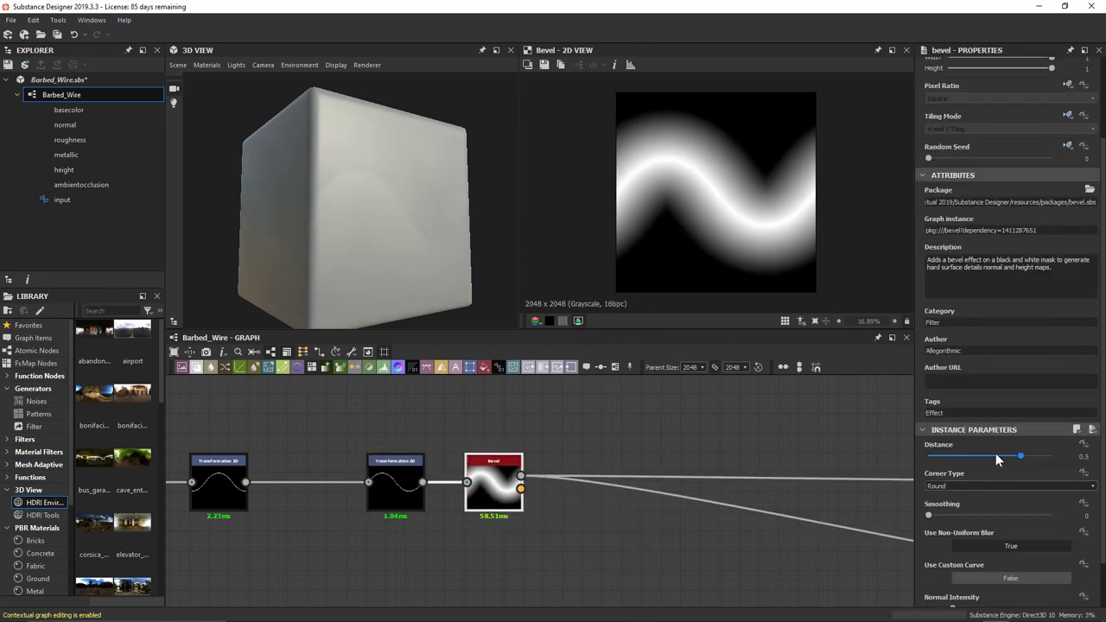
pyautogui.click(1003, 454)
pyautogui.write('0')
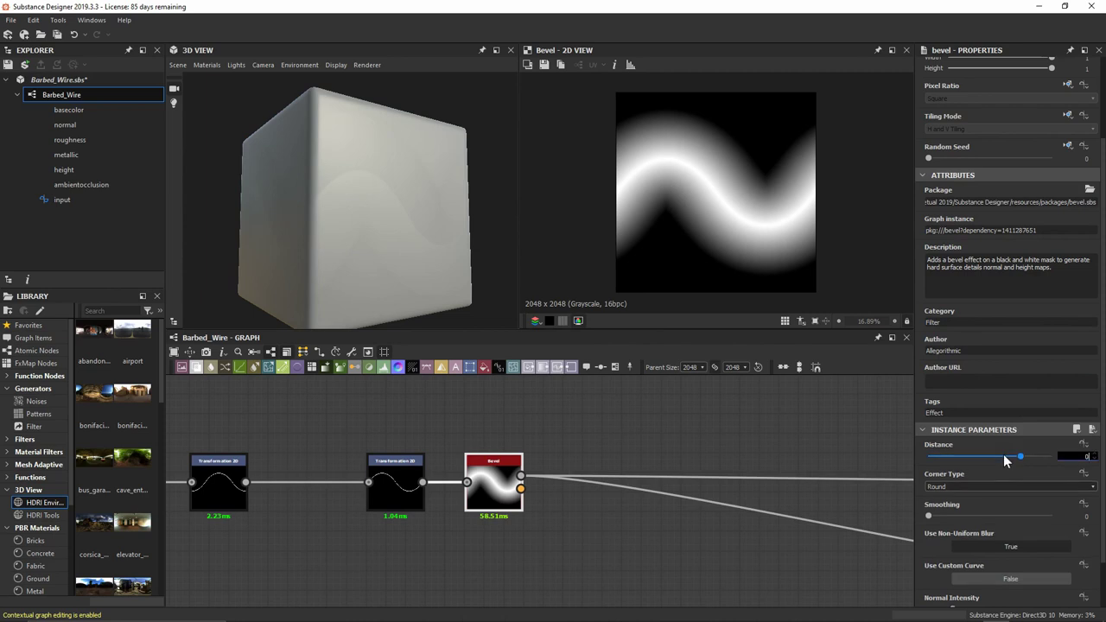
pyautogui.write('.05')
pyautogui.press('Return')
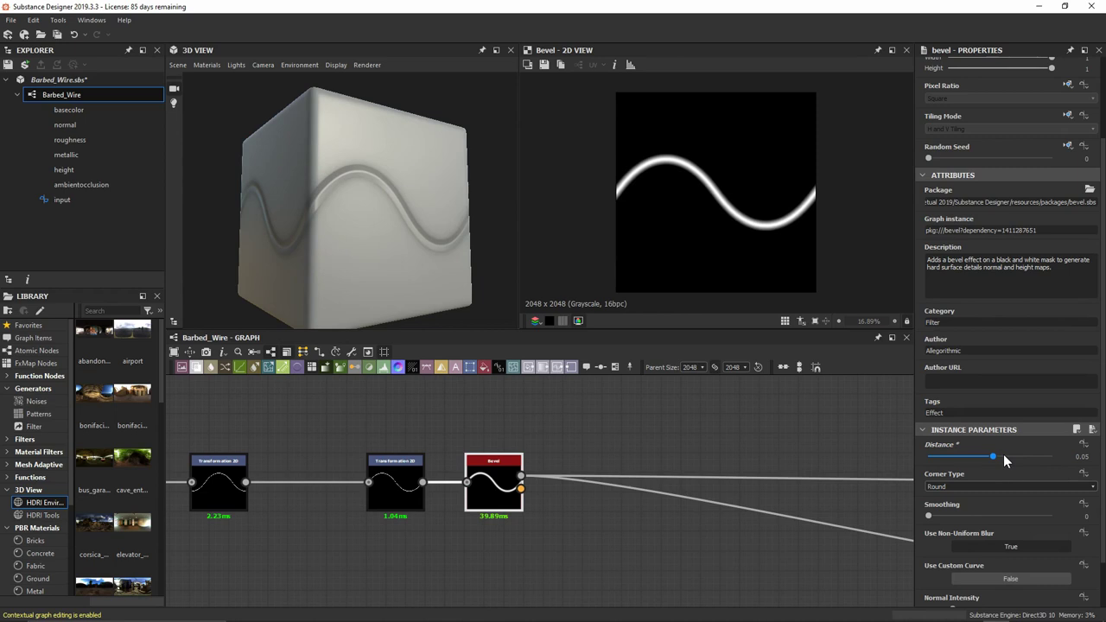
pyautogui.moveTo(930, 516); pyautogui.dragTo(1051, 516)
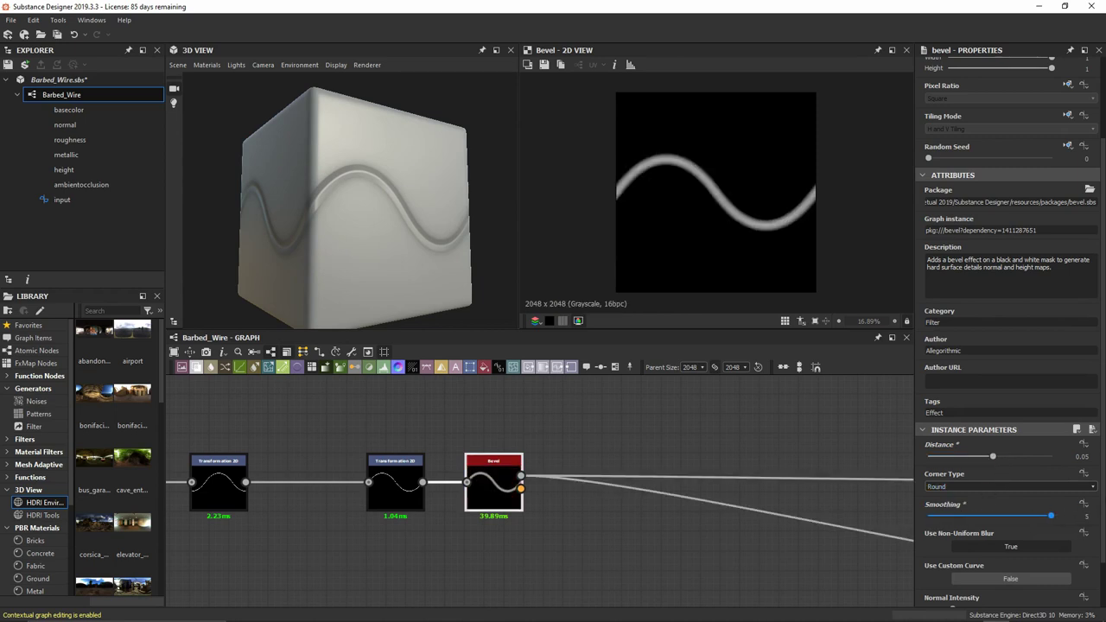
pyautogui.scroll(3, 731, 197)
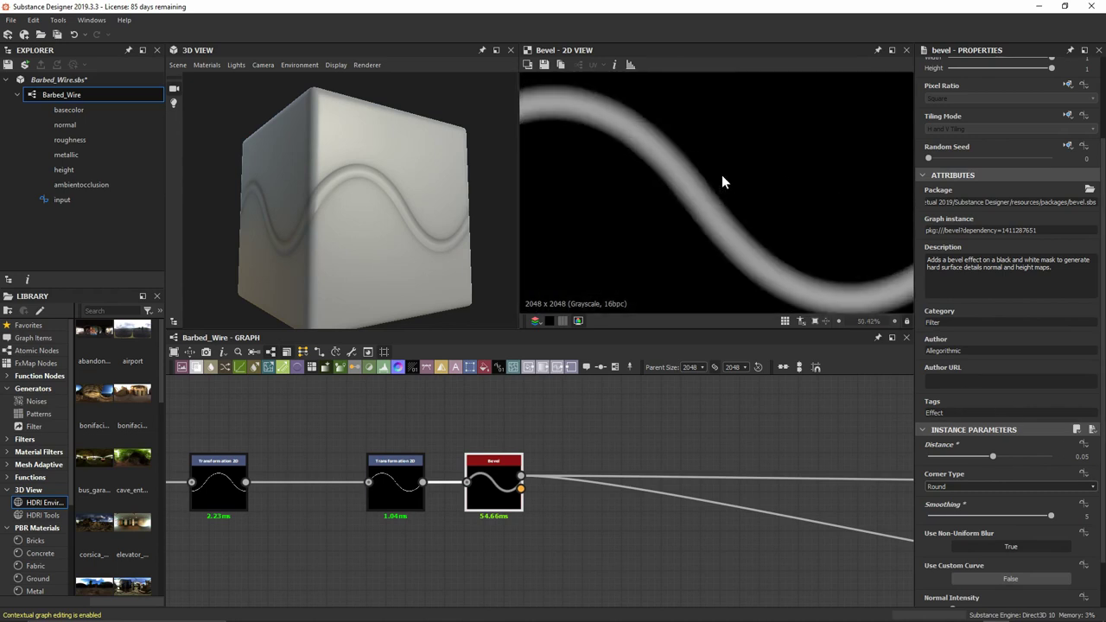
# Compare the last Transformation 2D with the Bevel output and insert a Blur HQ Grayscale node after the Bevel
pyautogui.doubleClick(411, 480)
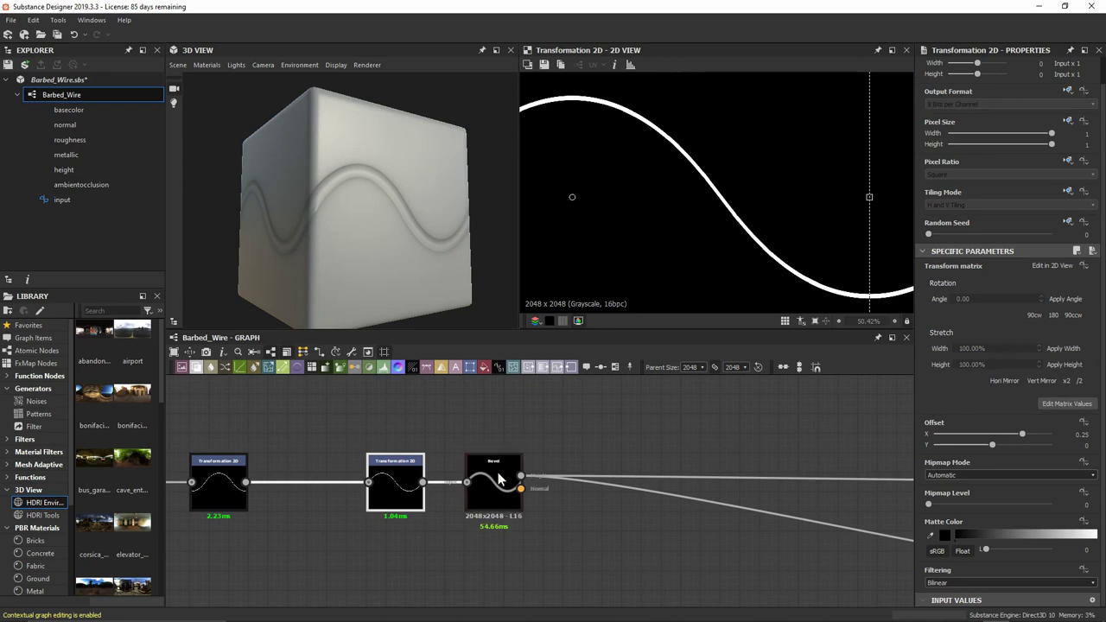
pyautogui.doubleClick(492, 491)
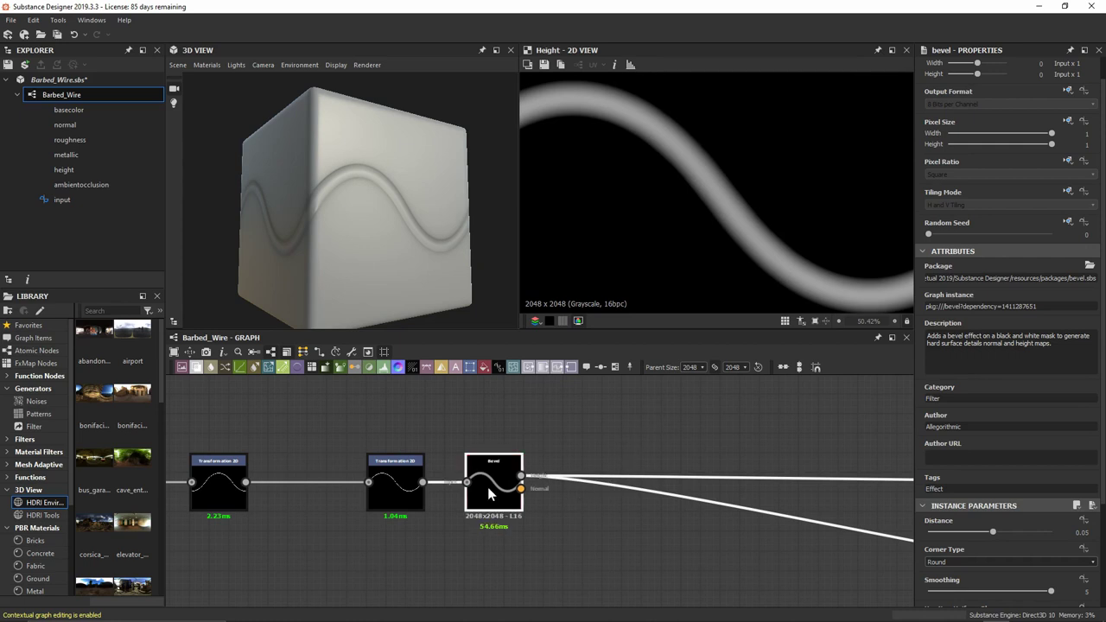
pyautogui.press('space')
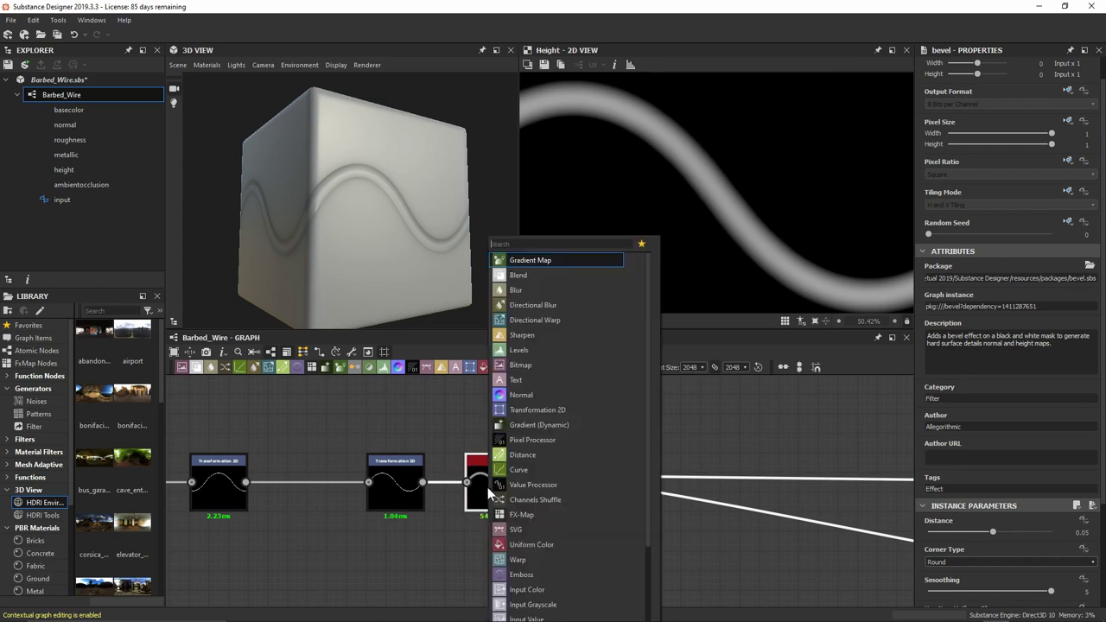
pyautogui.write('blu')
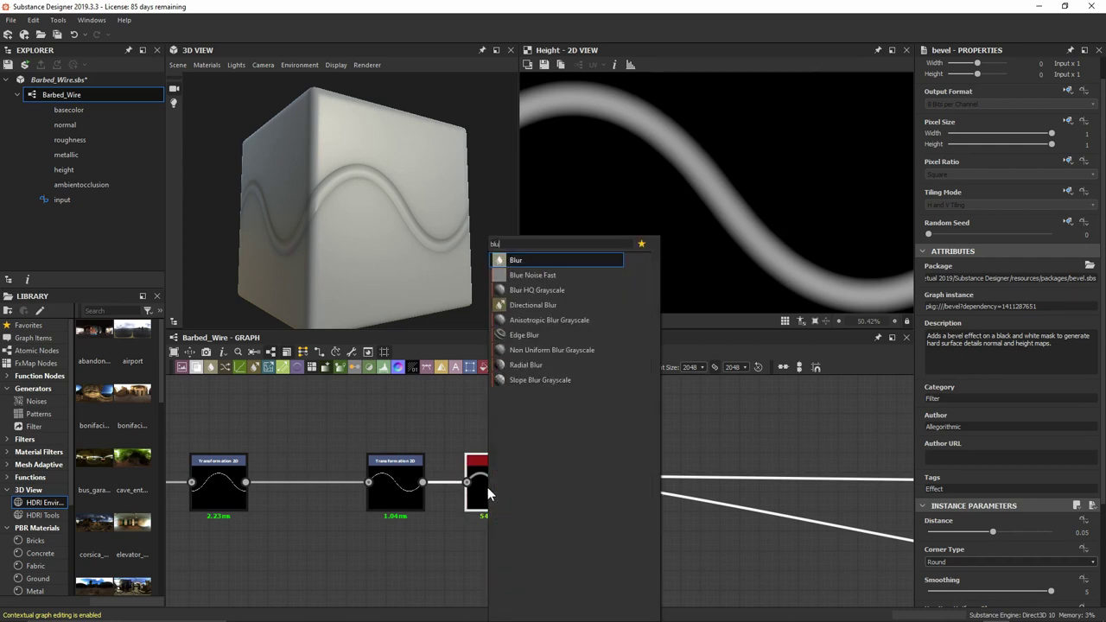
pyautogui.press('Down')
pyautogui.press('Down')
pyautogui.press('Return')
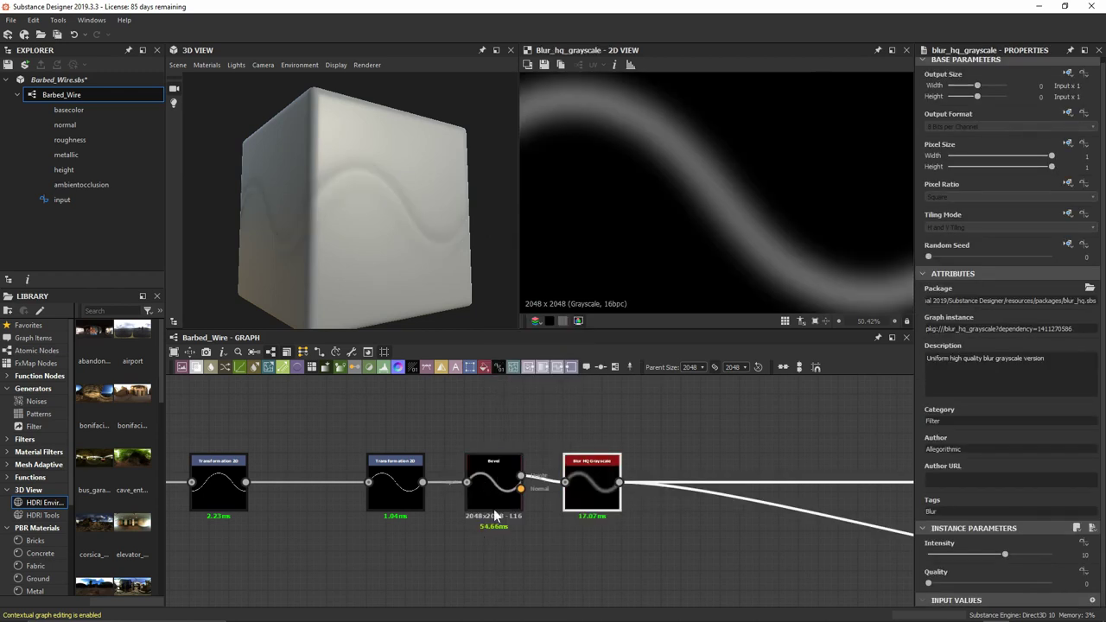
# Set the Blur HQ Grayscale node's Quality to 1 and its Intensity to 2
pyautogui.moveTo(626, 513); pyautogui.dragTo(562, 515, button='middle')
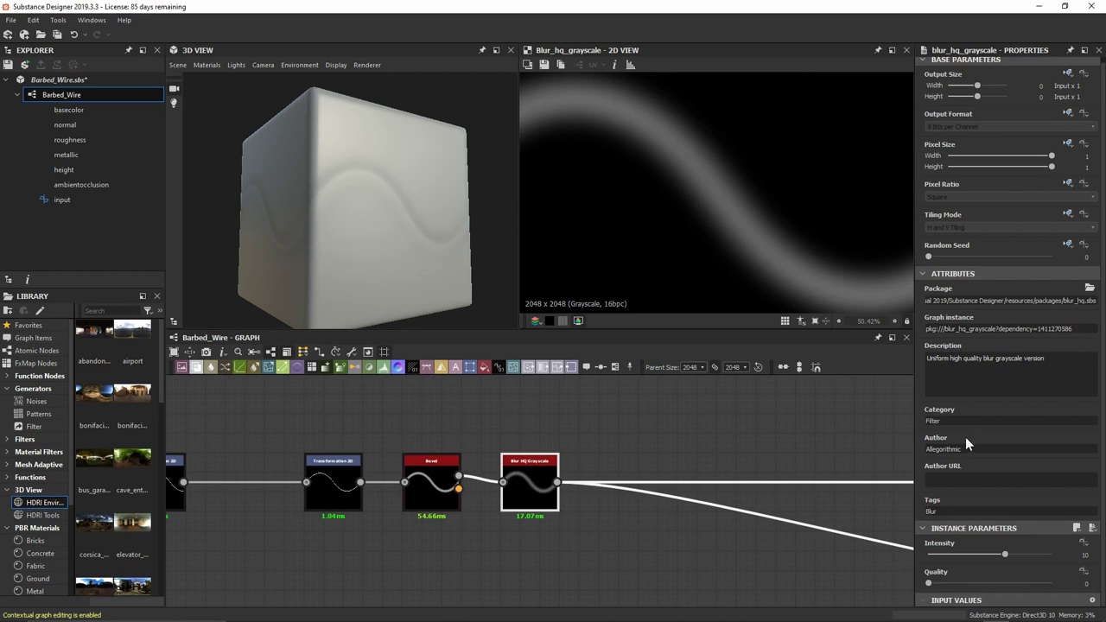
pyautogui.moveTo(929, 583); pyautogui.dragTo(1069, 586)
pyautogui.click(1003, 555)
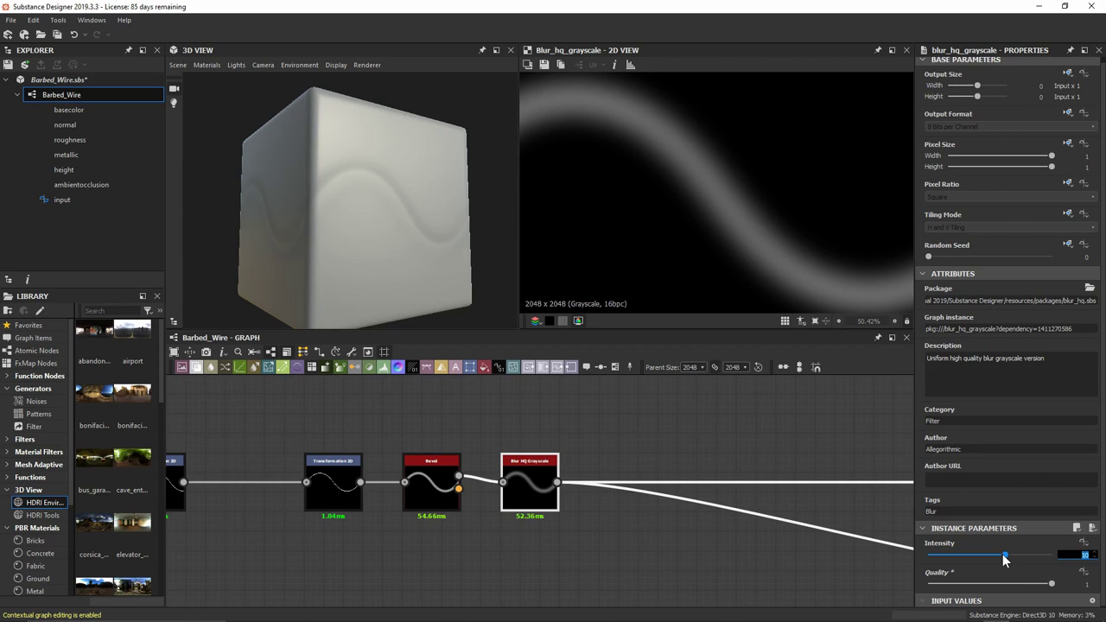
pyautogui.write('2')
pyautogui.press('Return')
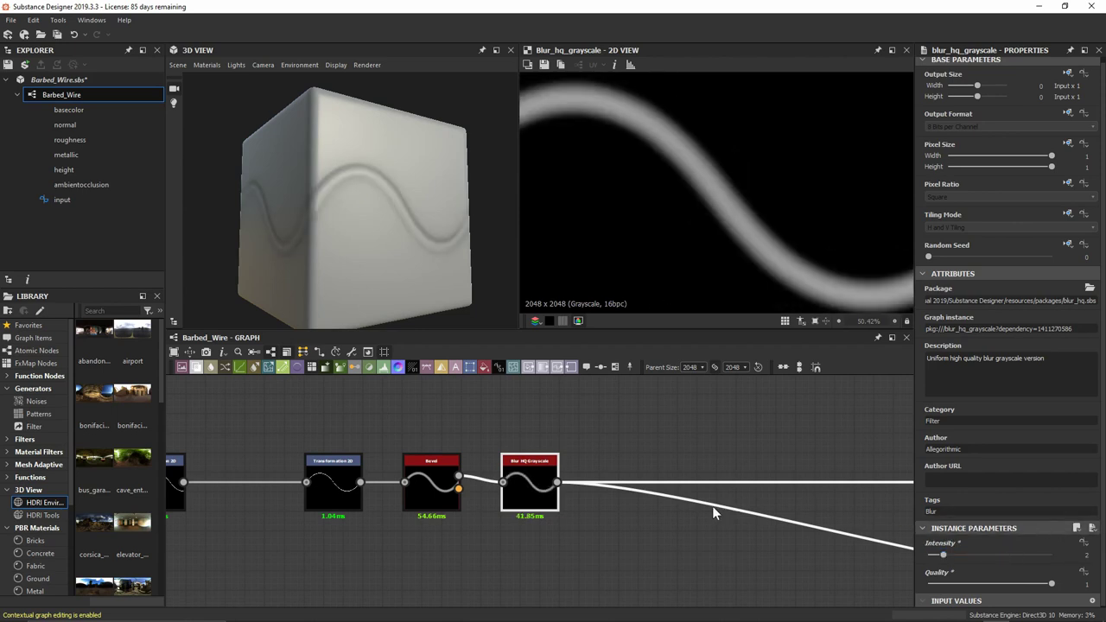
# Insert an Auto Levels node after the Blur HQ Grayscale and compare its output with the blur's
pyautogui.moveTo(712, 513); pyautogui.dragTo(553, 513, button='middle')
pyautogui.press('space')
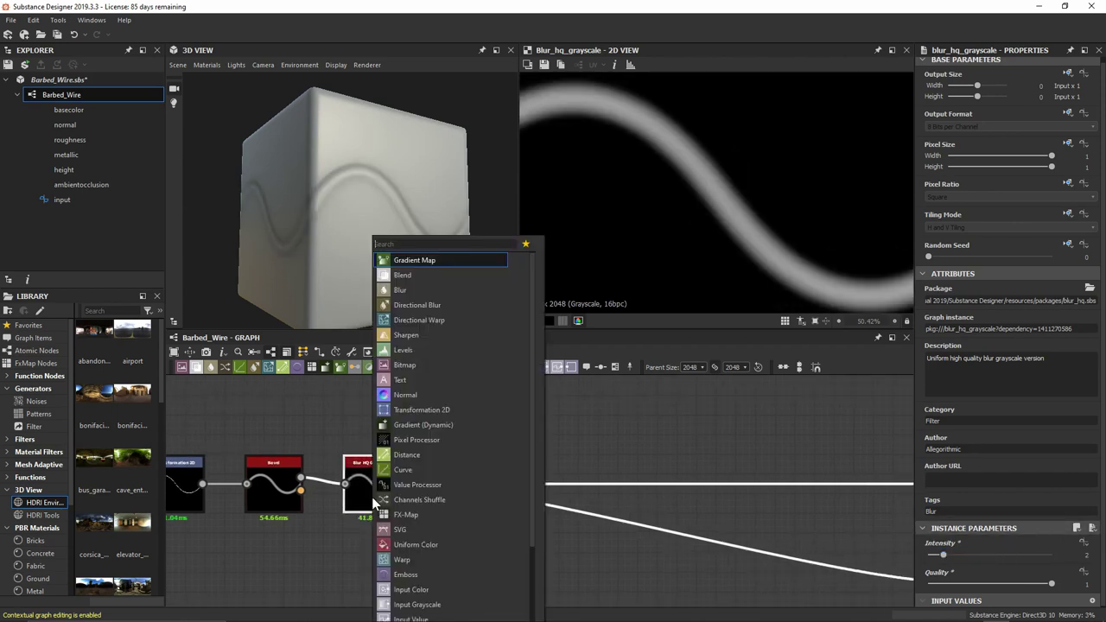
pyautogui.write('auto levels')
pyautogui.press('Return')
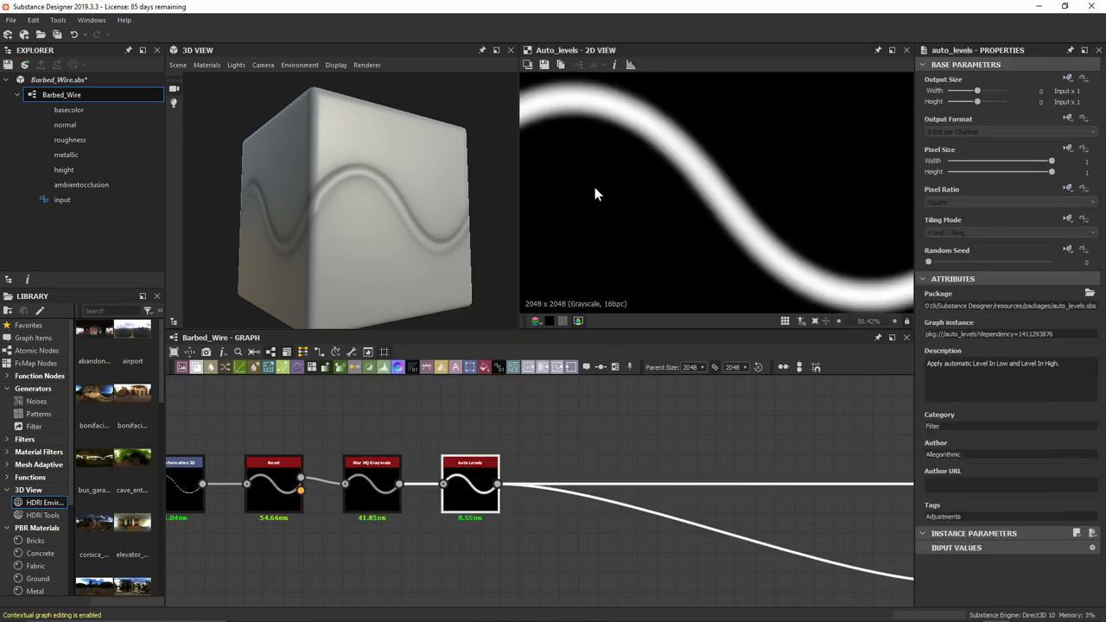
pyautogui.click(370, 496)
pyautogui.doubleClick(370, 497)
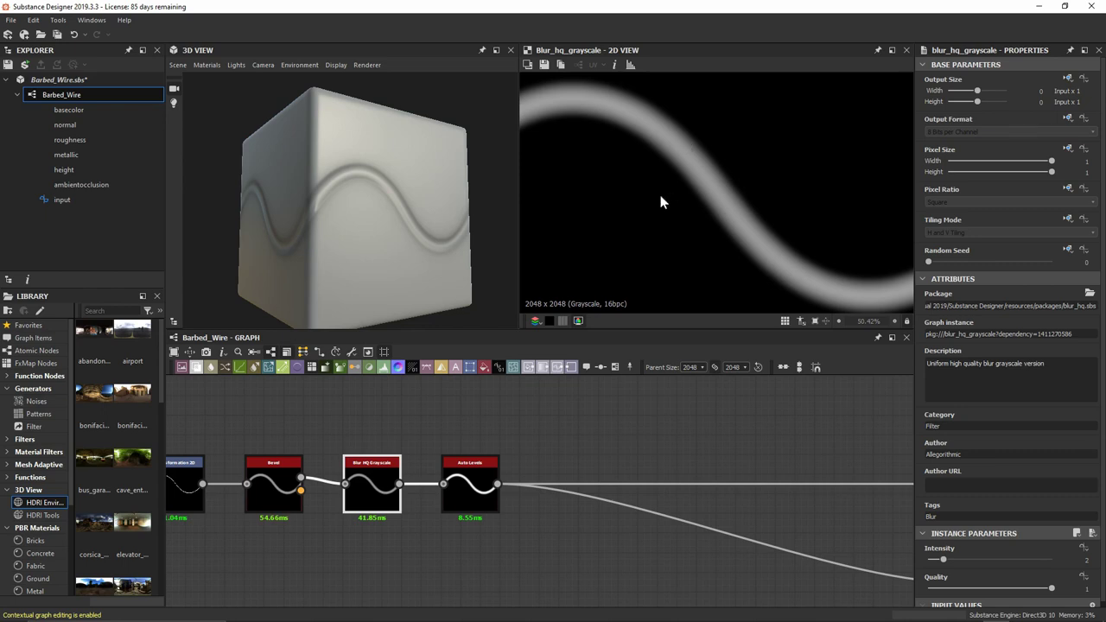
# Insert a Levels node after the Auto Levels node
pyautogui.click(472, 484)
pyautogui.press('space')
pyautogui.write('levels')
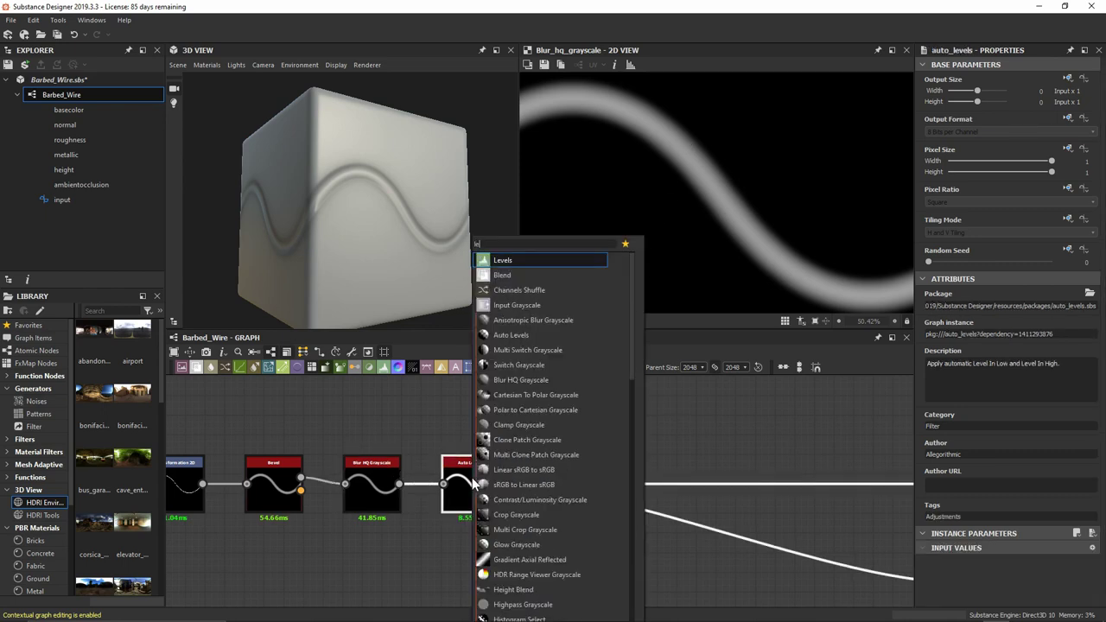
pyautogui.press('Return')
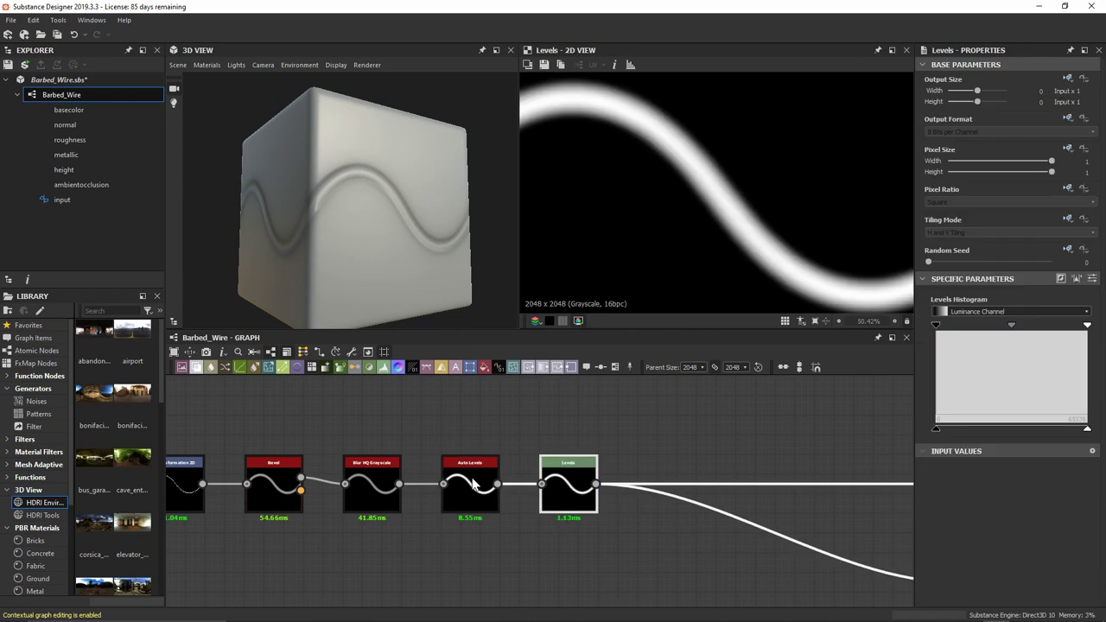
# Raise the input black point of the Levels histogram slightly to trim the wave's soft edges
pyautogui.scroll(3, 622, 173)
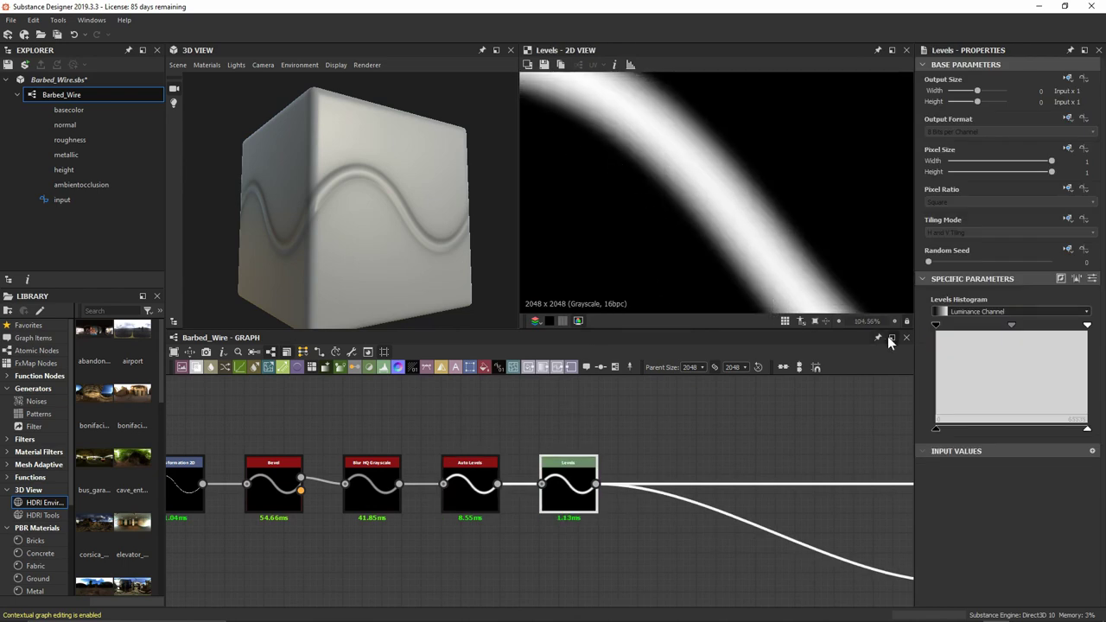
pyautogui.moveTo(942, 328); pyautogui.dragTo(954, 326)
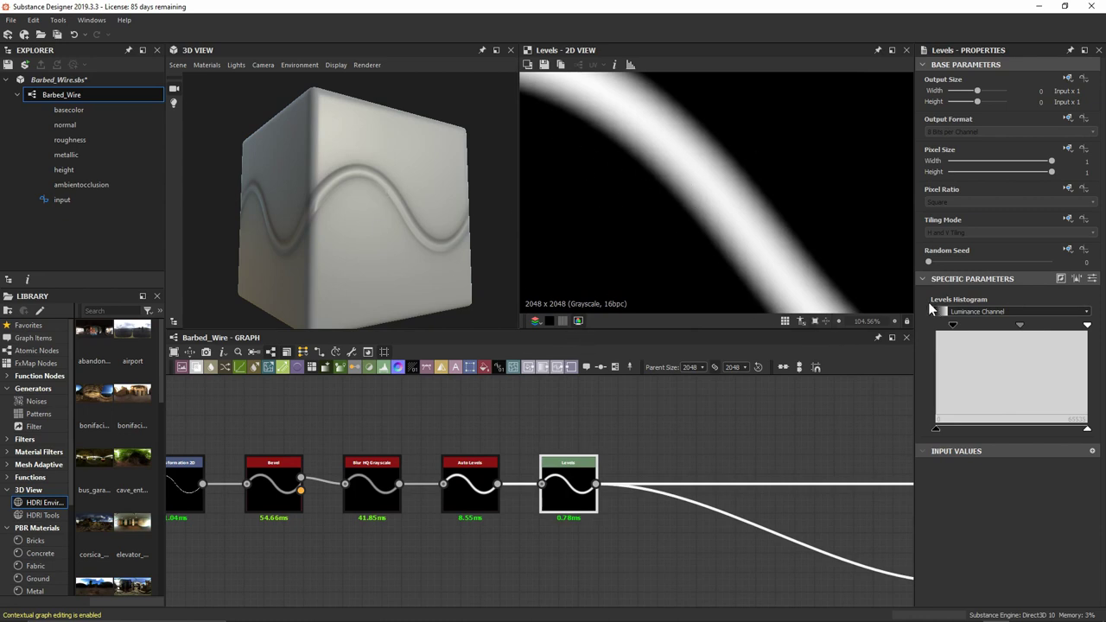
pyautogui.moveTo(953, 325); pyautogui.dragTo(959, 329)
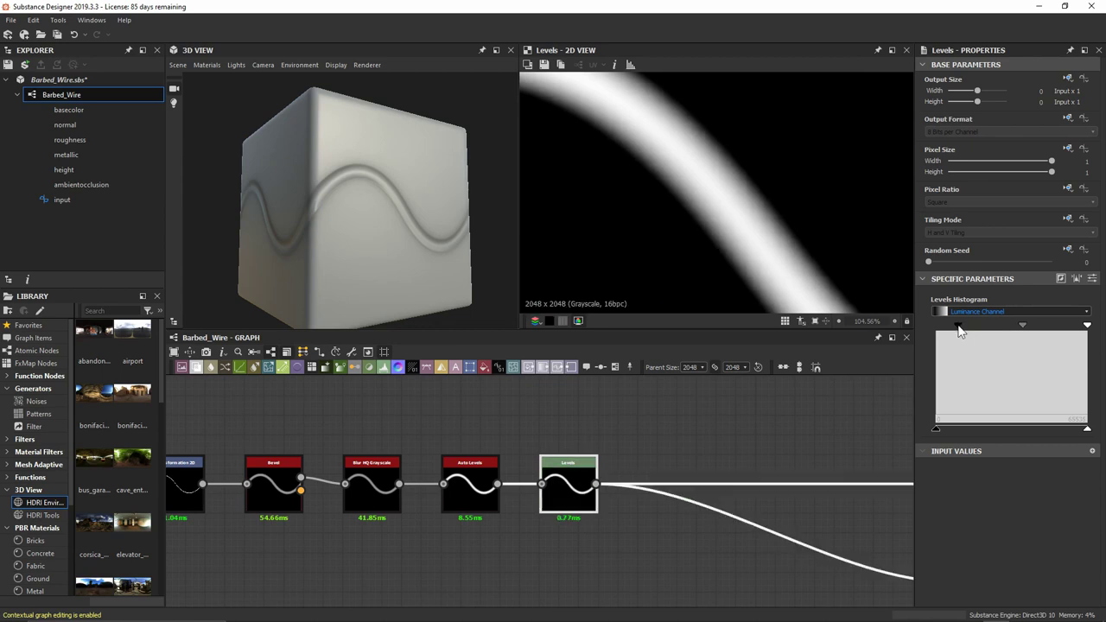
pyautogui.scroll(-5, 688, 155)
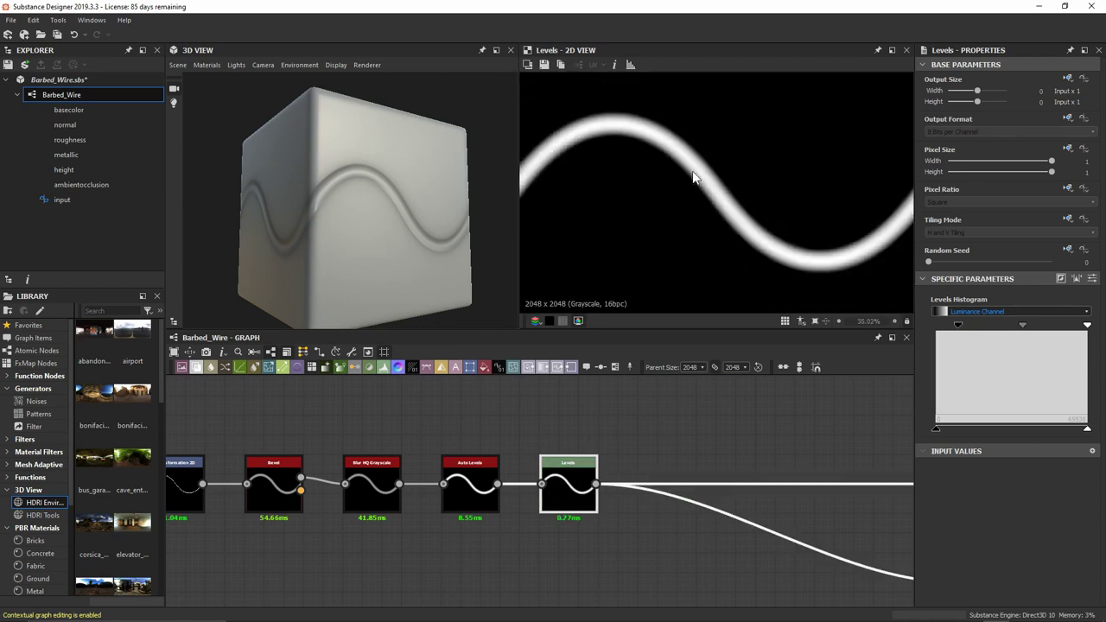
pyautogui.scroll(-1, 696, 173)
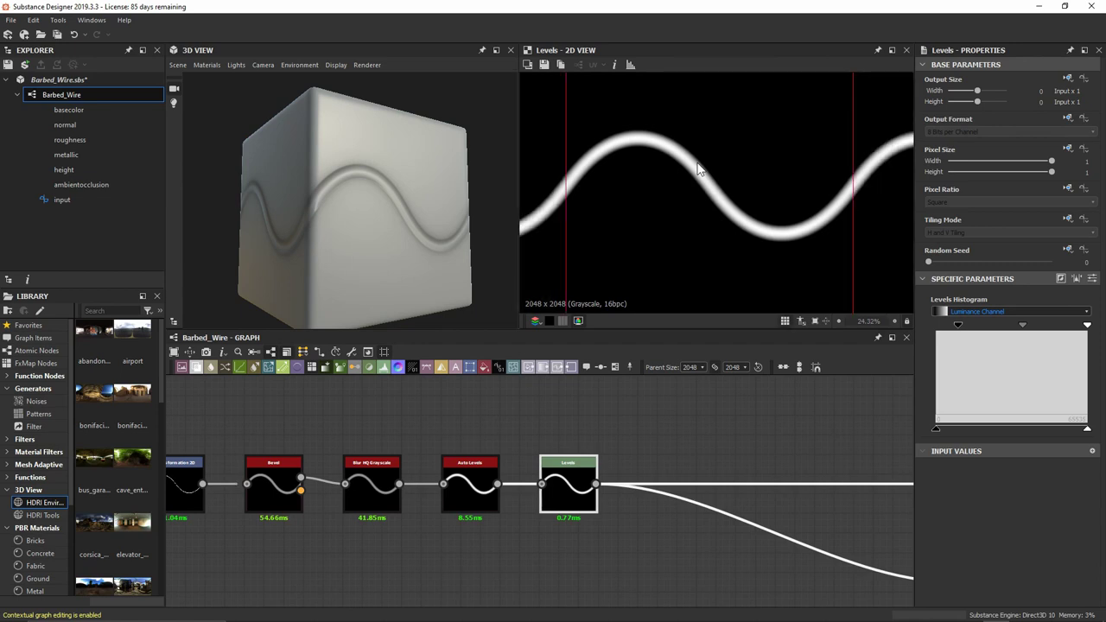
# Compare the last Transformation 2D with the Levels output and turn off the tiled display in the 2D view
pyautogui.click(189, 491)
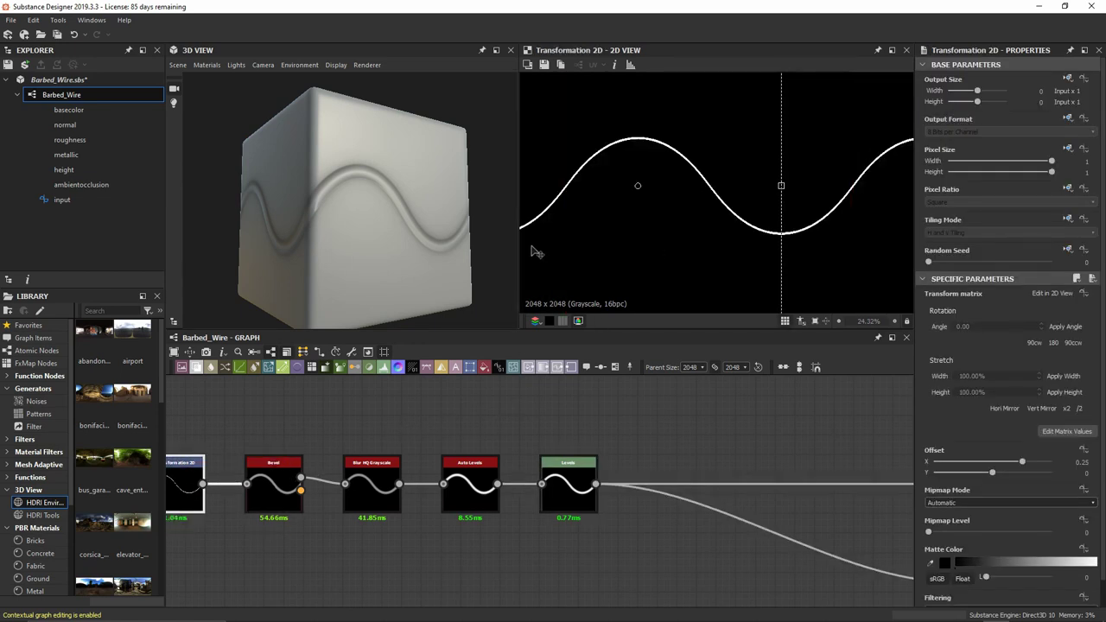
pyautogui.click(567, 486)
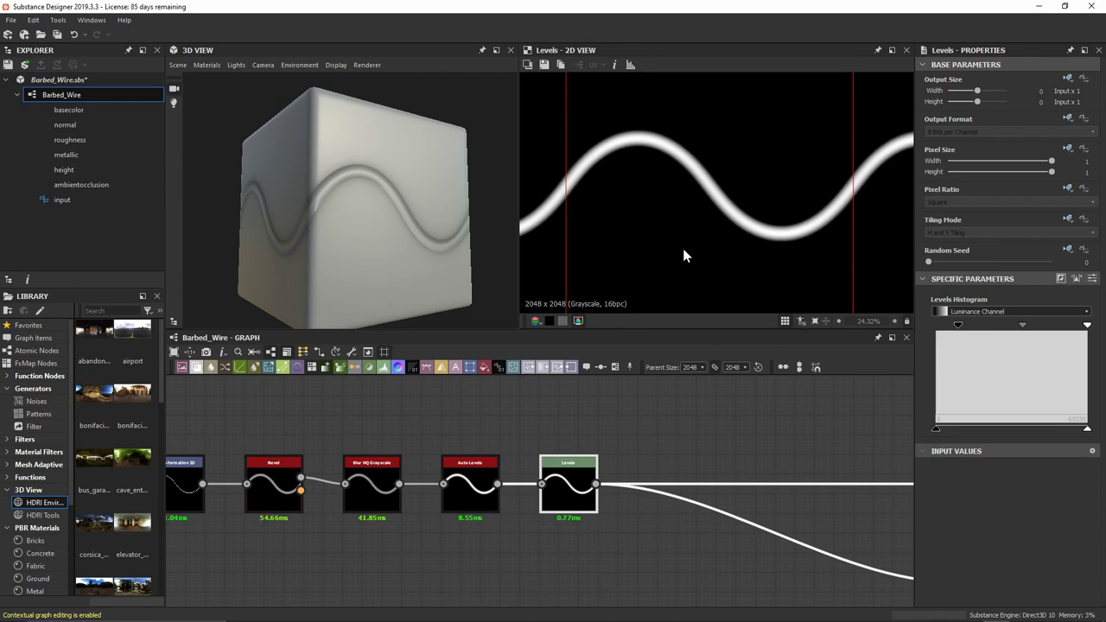
pyautogui.press('t')
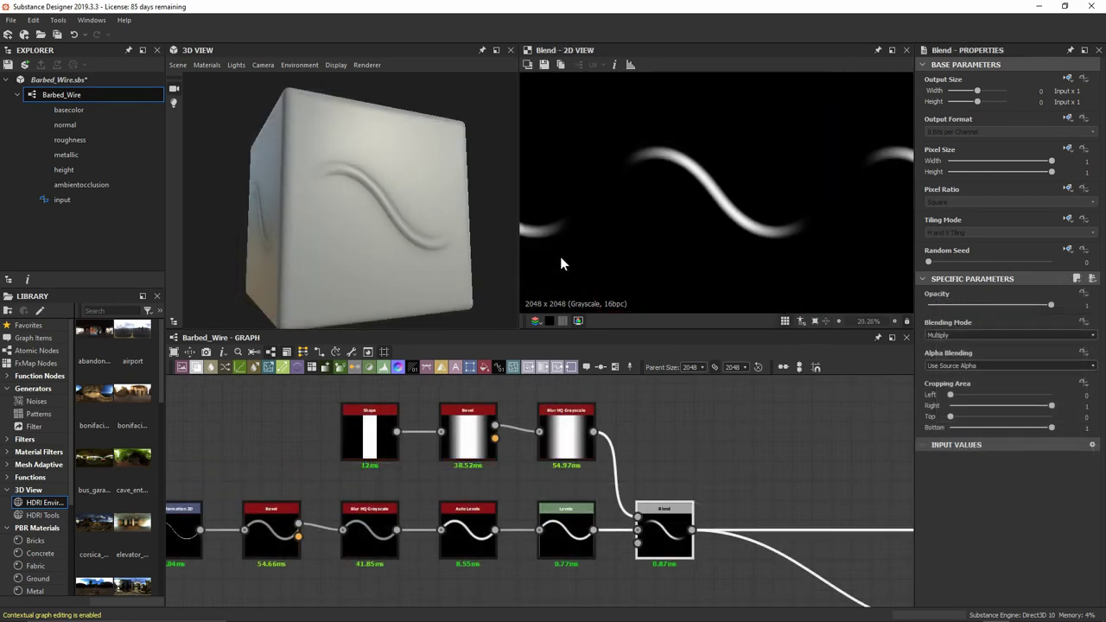
pyautogui.scroll(-3, 604, 238)
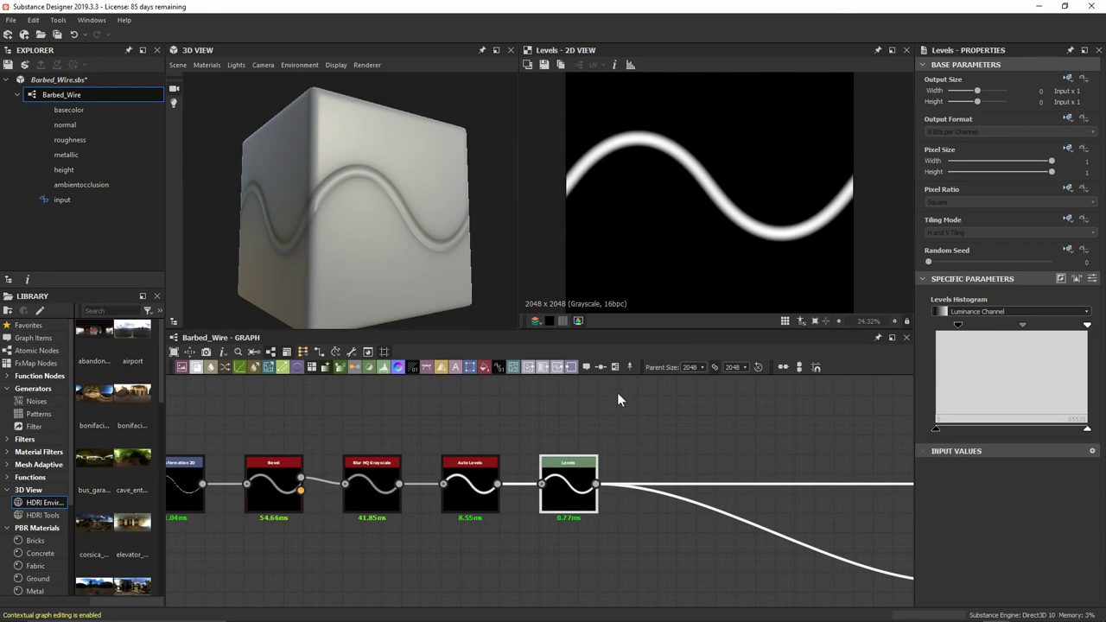
# Add a Shape node in free space above the Auto Levels node
pyautogui.moveTo(617, 393); pyautogui.dragTo(605, 490, button='middle')
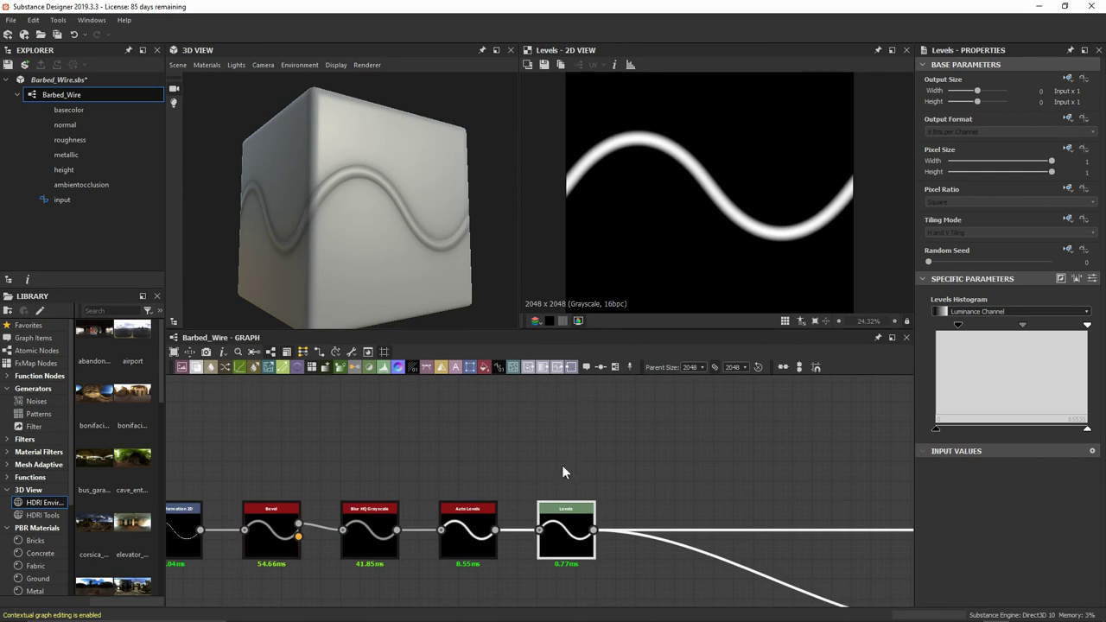
pyautogui.press('space')
pyautogui.write('shape')
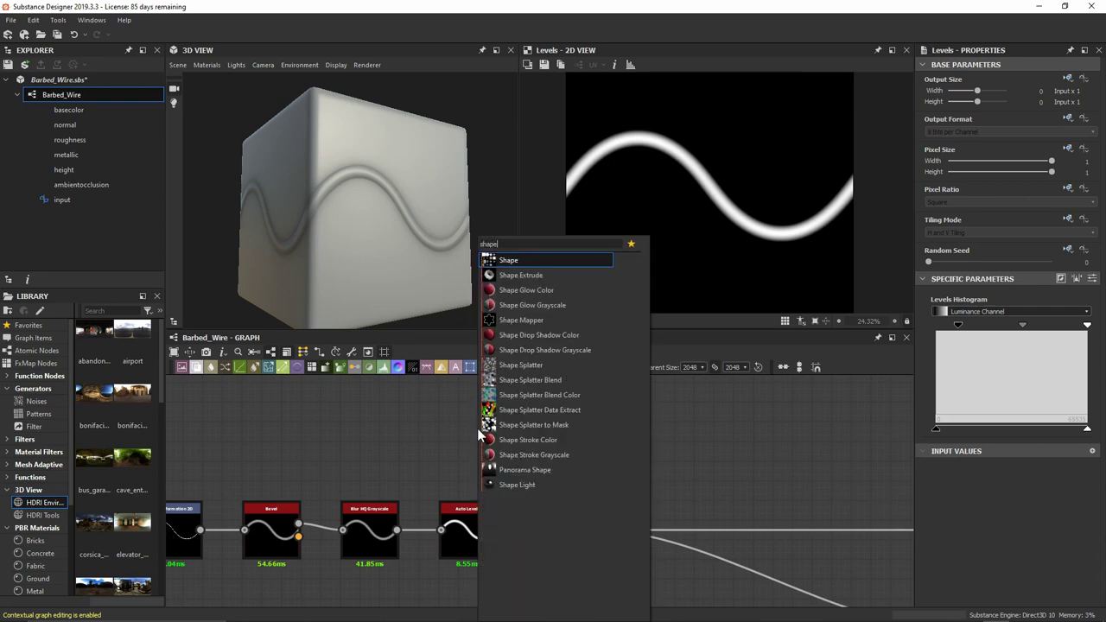
pyautogui.press('Return')
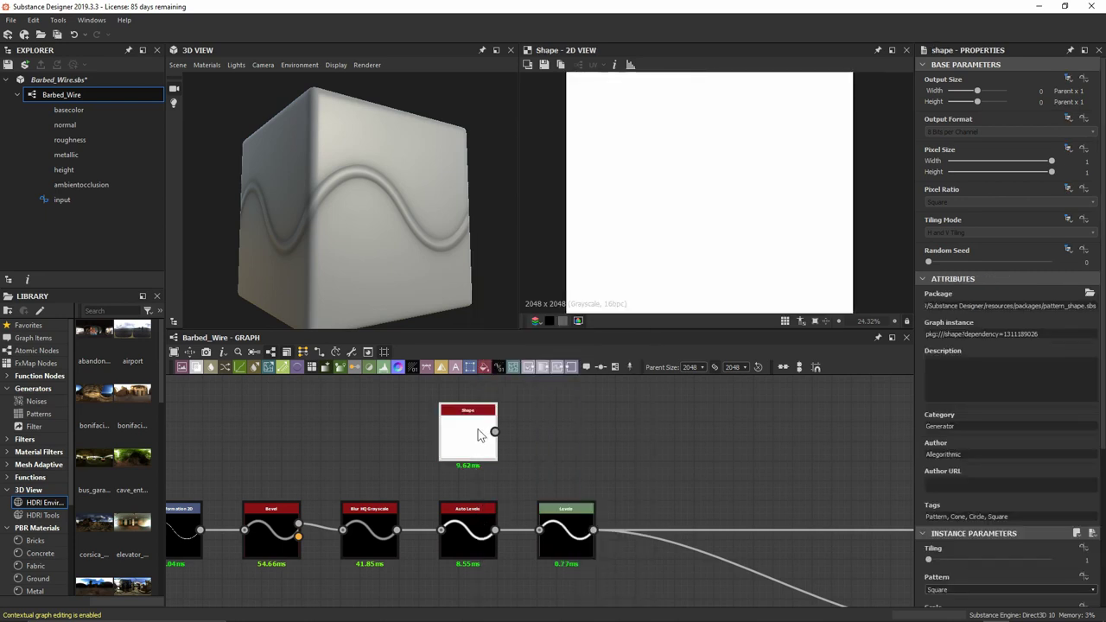
# Set the Shape node's X size to 0.25 for a vertical strip and fit the 2D view to it
pyautogui.scroll(-5, 961, 395)
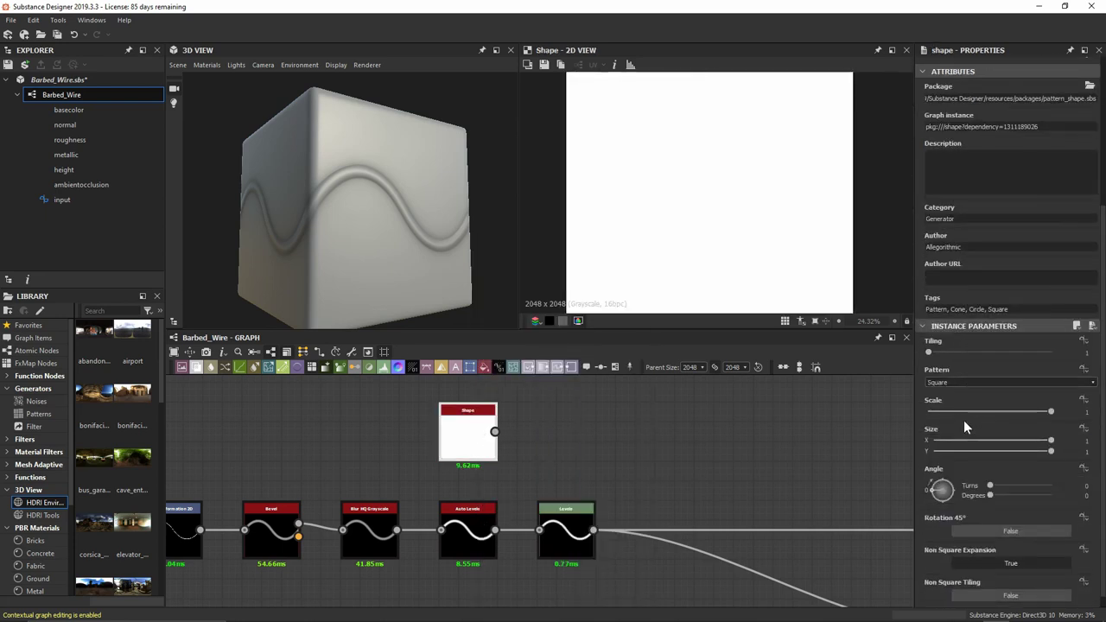
pyautogui.doubleClick(992, 439)
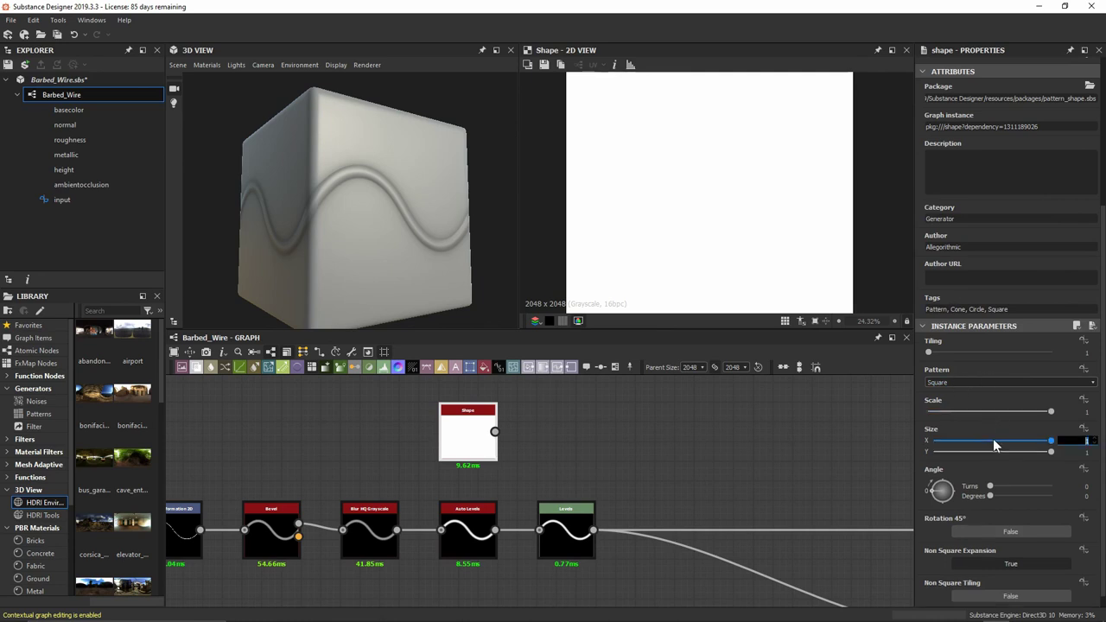
pyautogui.write('0.25')
pyautogui.press('Return')
pyautogui.press('f')
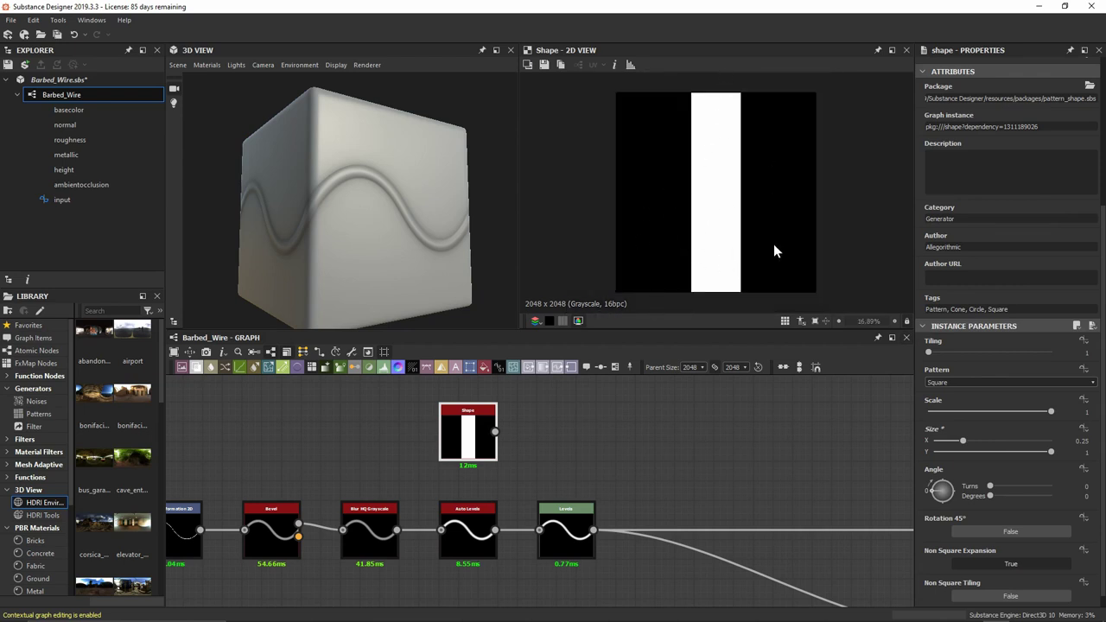
# Insert a Blend node after the Levels node and connect the Shape output to its foreground input
pyautogui.click(563, 551)
pyautogui.rightClick(563, 551)
pyautogui.press('Escape')
pyautogui.hotkey('ctrl', 'alt', 'b')
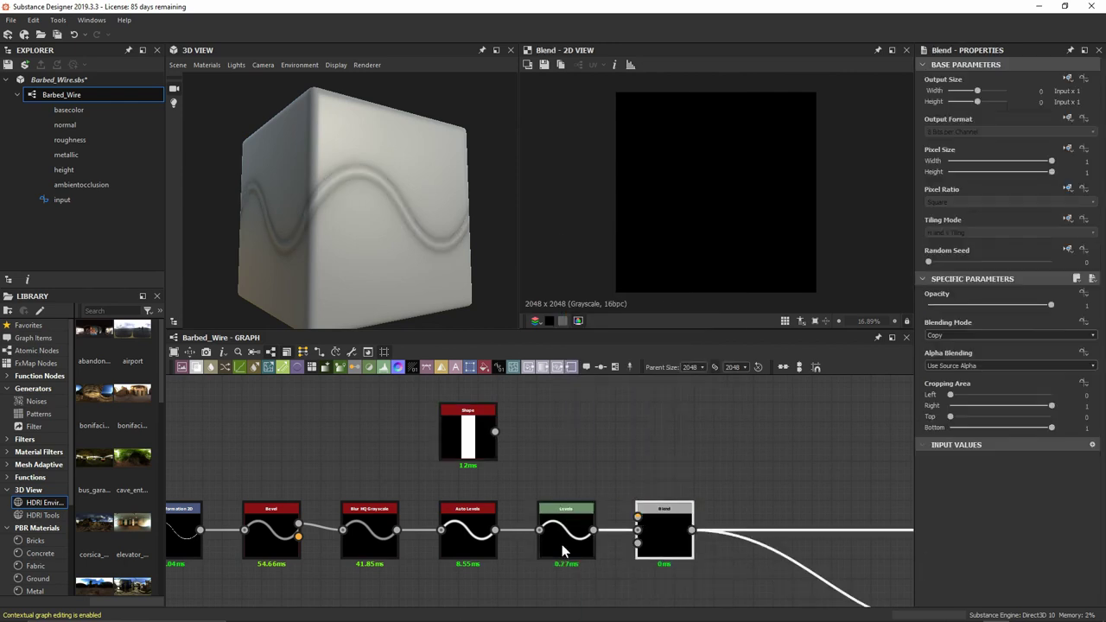
pyautogui.moveTo(494, 432); pyautogui.dragTo(637, 516)
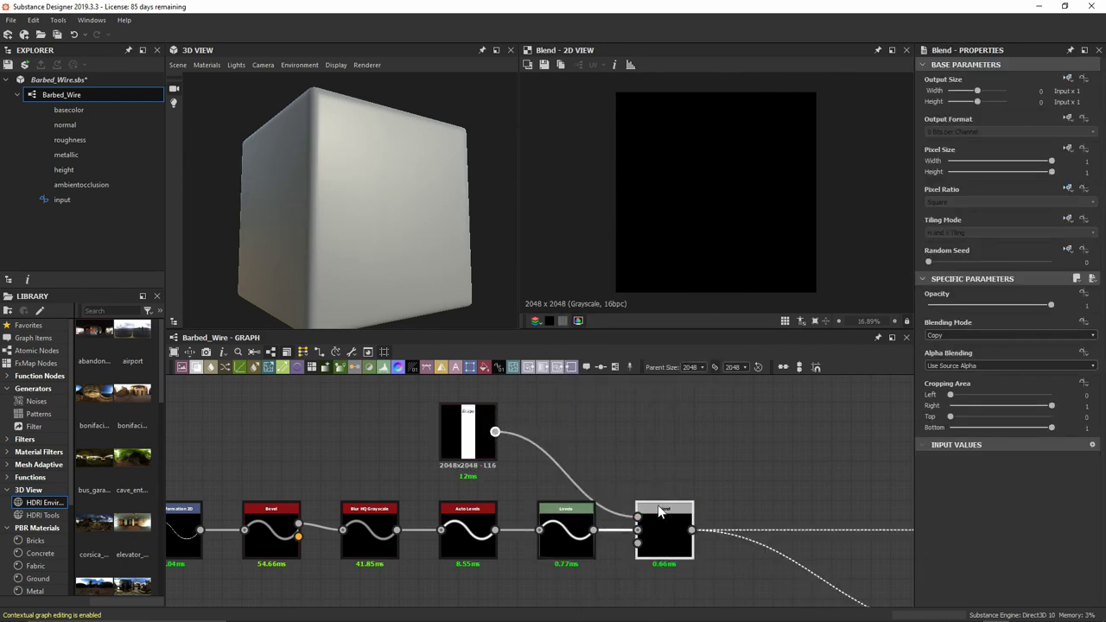
# Compare the Shape and Levels outputs, then set the Blend node's blending mode to Multiply and display its result
pyautogui.doubleClick(467, 432)
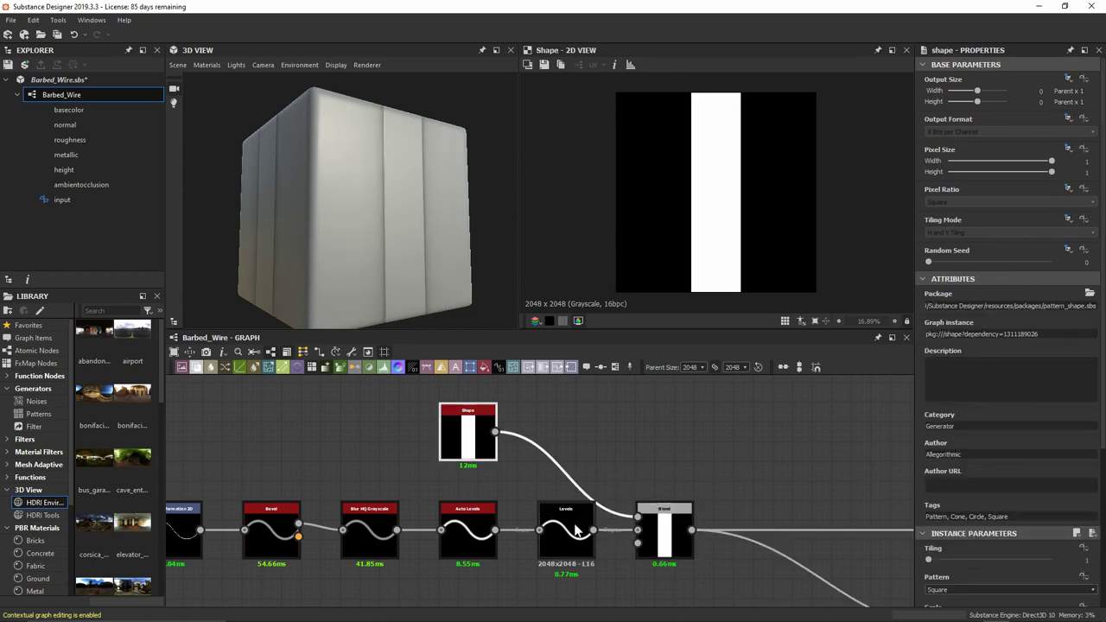
pyautogui.doubleClick(566, 529)
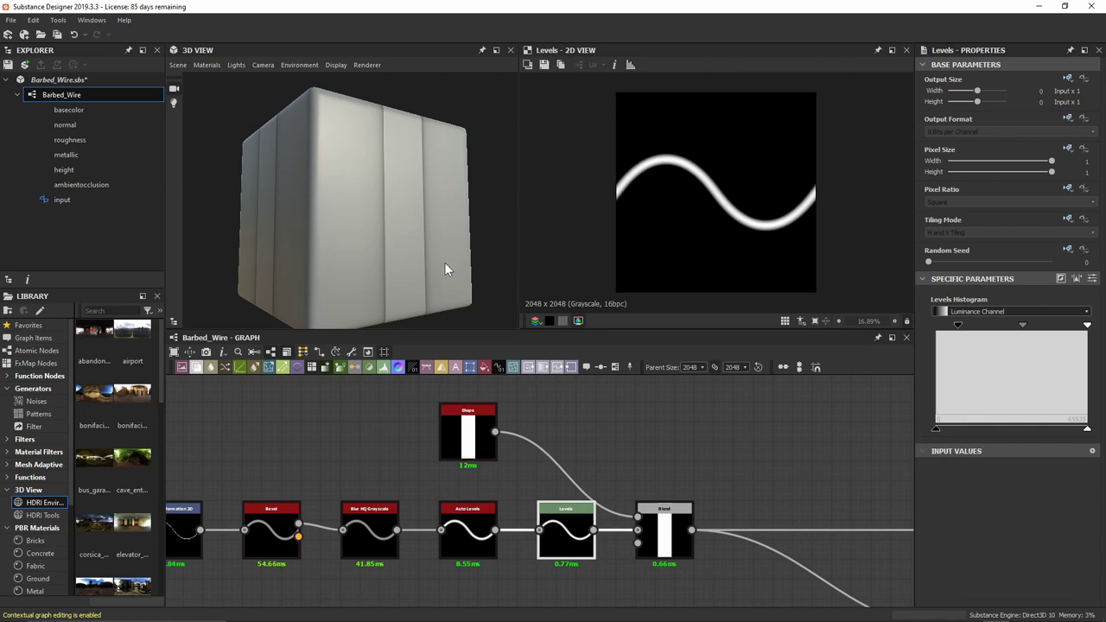
pyautogui.moveTo(444, 262); pyautogui.dragTo(423, 220)
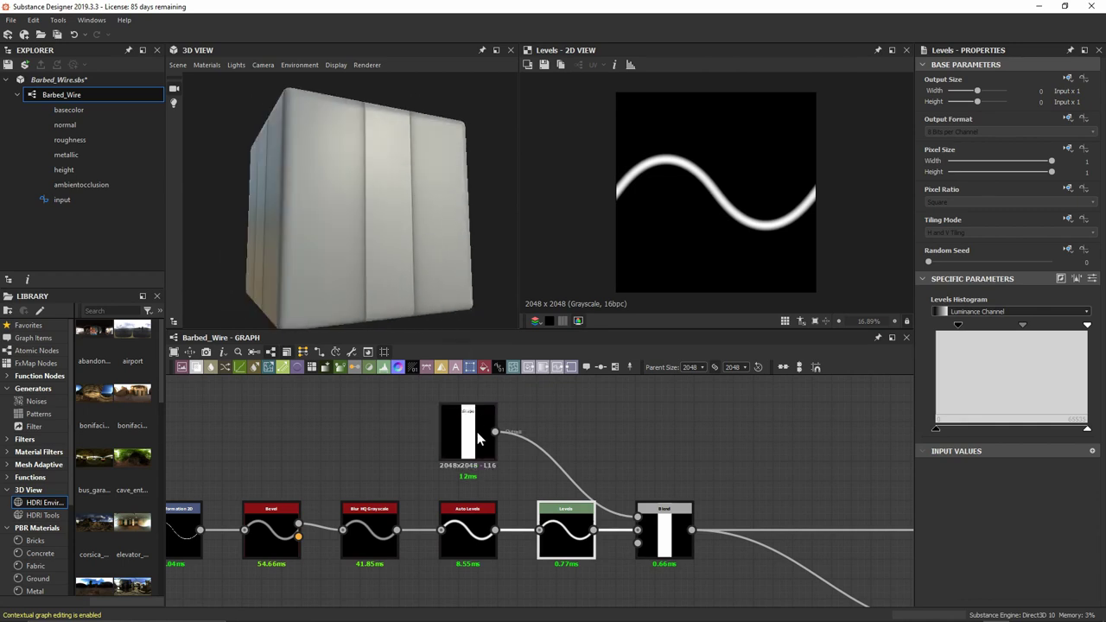
pyautogui.click(664, 535)
pyautogui.click(974, 334)
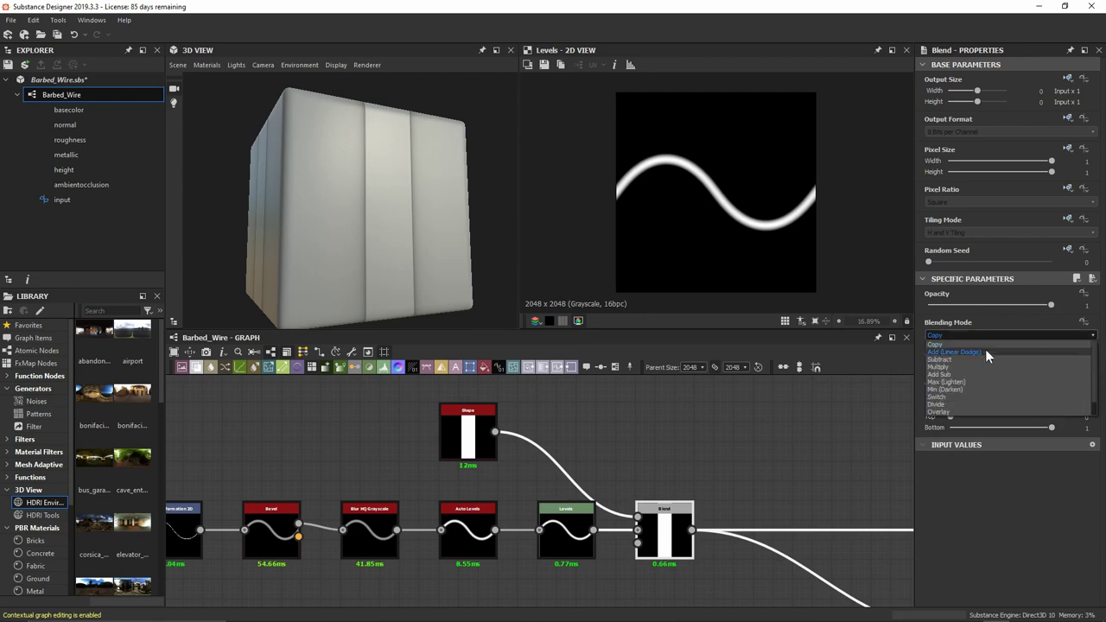
pyautogui.click(989, 368)
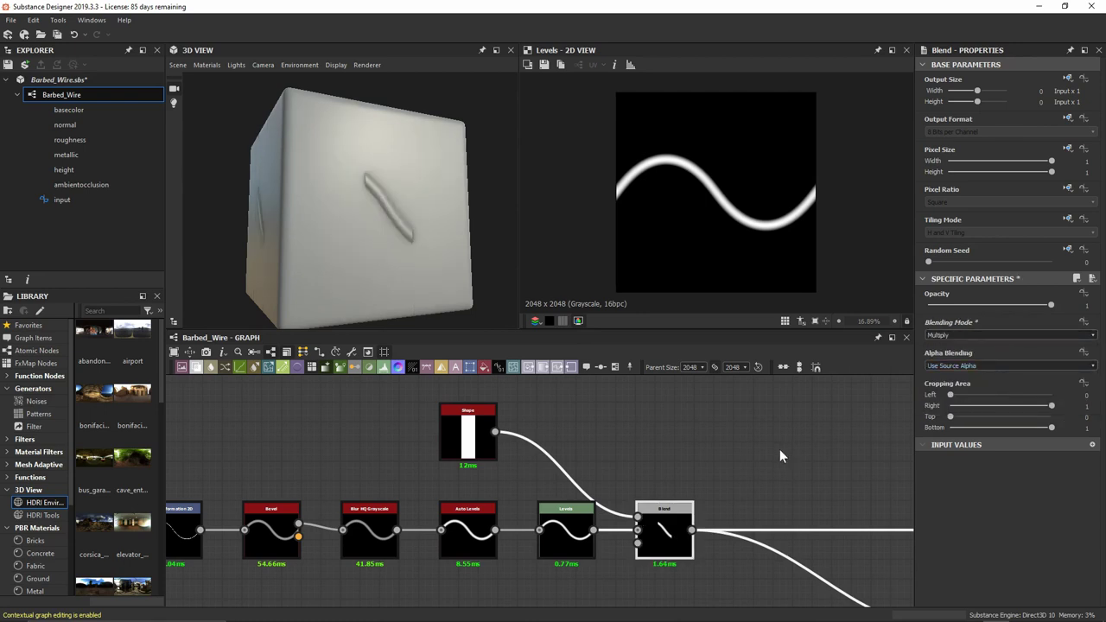
pyautogui.doubleClick(657, 540)
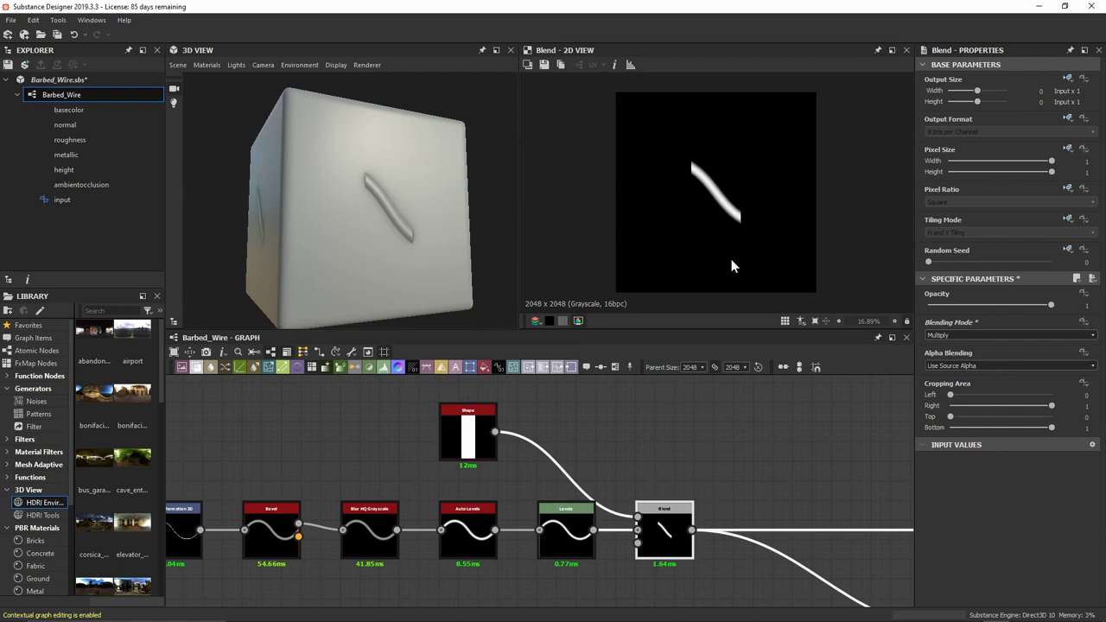
# Add a Bevel node after the Shape node and connect its height output to the Blend node's foreground input
pyautogui.click(465, 432)
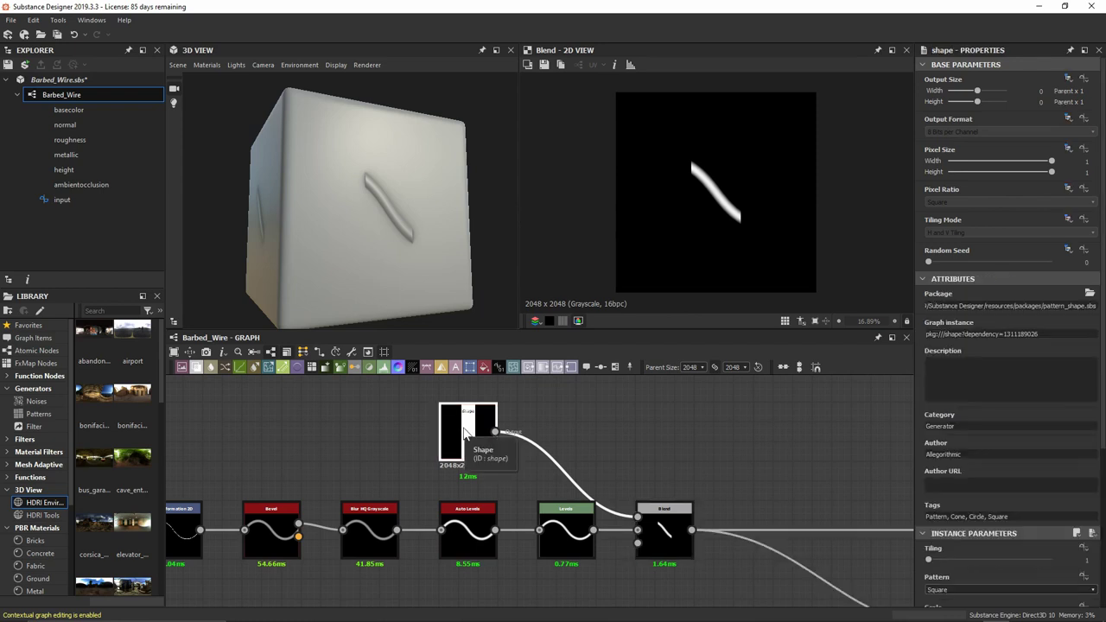
pyautogui.press('space')
pyautogui.write('bev')
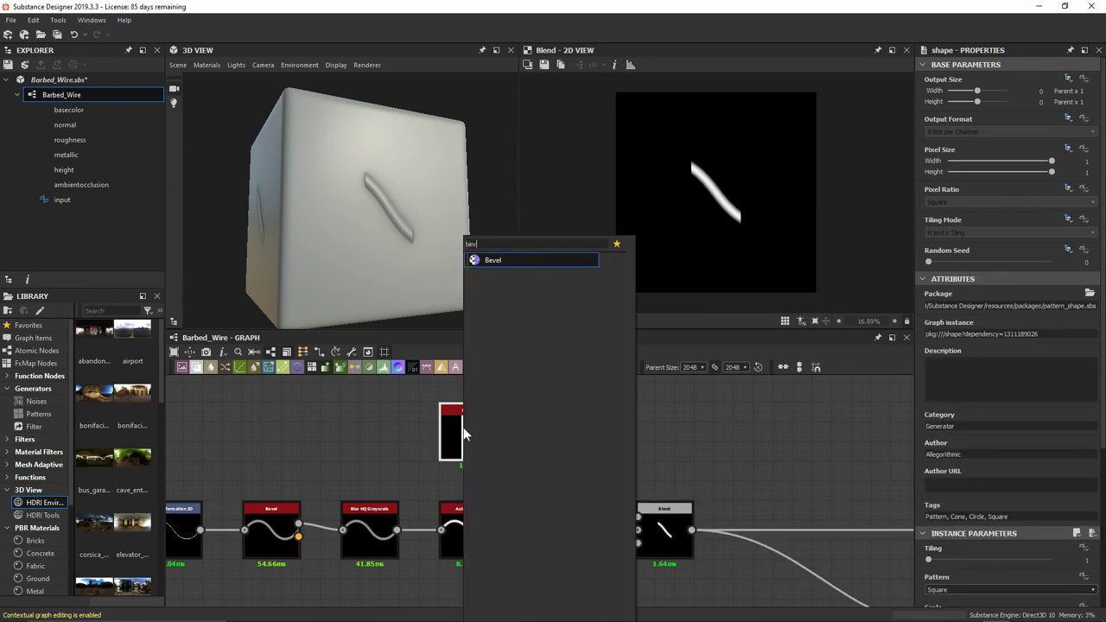
pyautogui.press('Return')
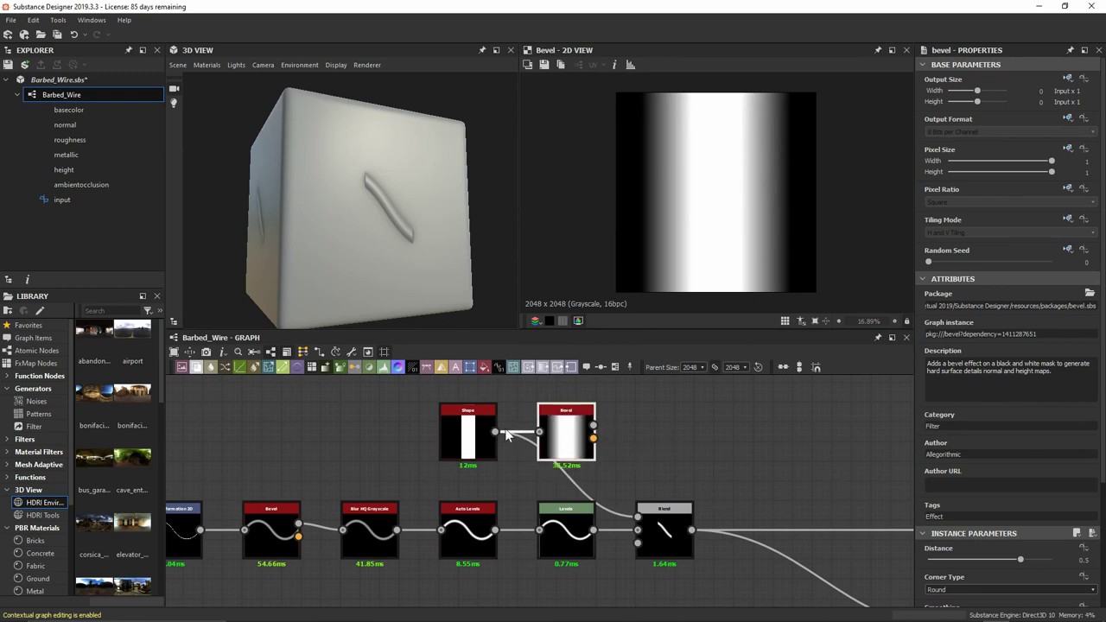
pyautogui.moveTo(592, 425); pyautogui.dragTo(638, 516)
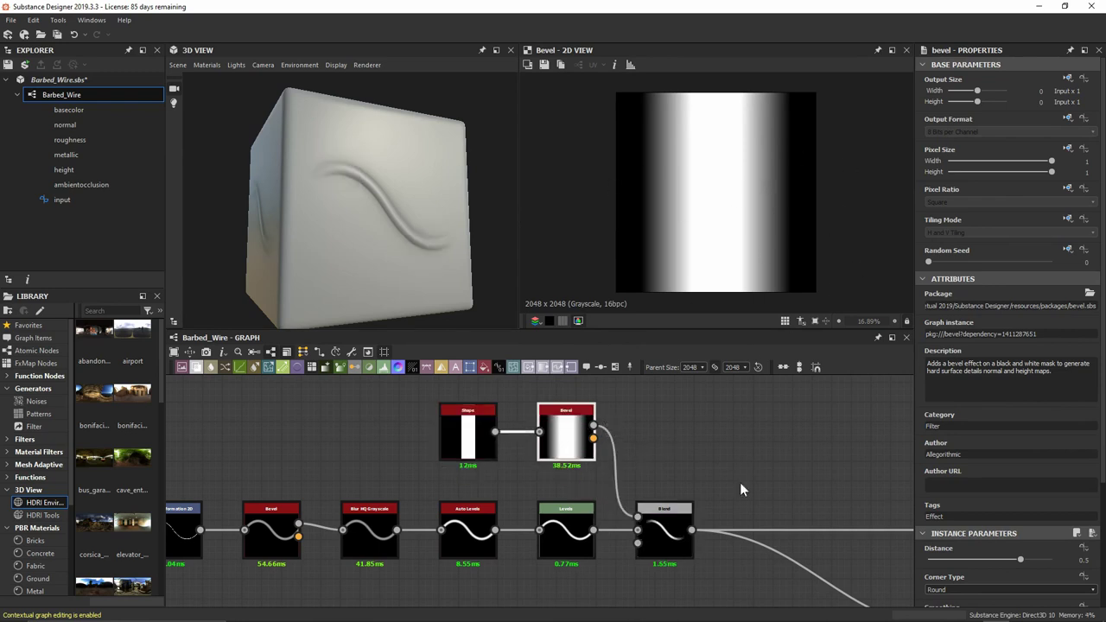
# Shift the Shape and Bevel nodes back together to free space for another node before the Blend node
pyautogui.scroll(-1, 1000, 395)
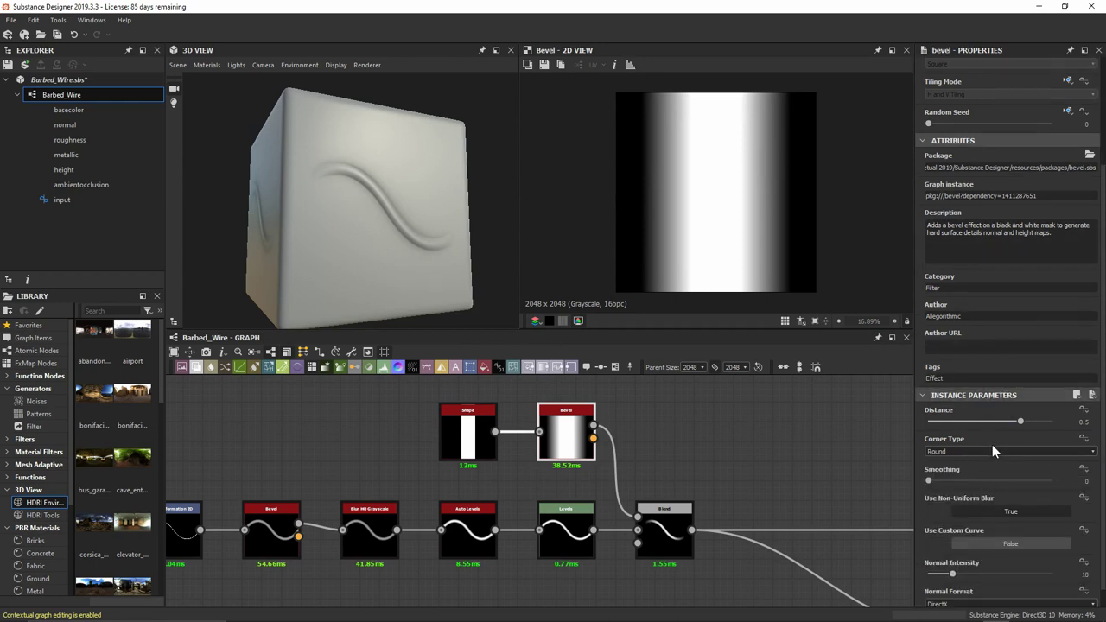
pyautogui.scroll(1, 970, 452)
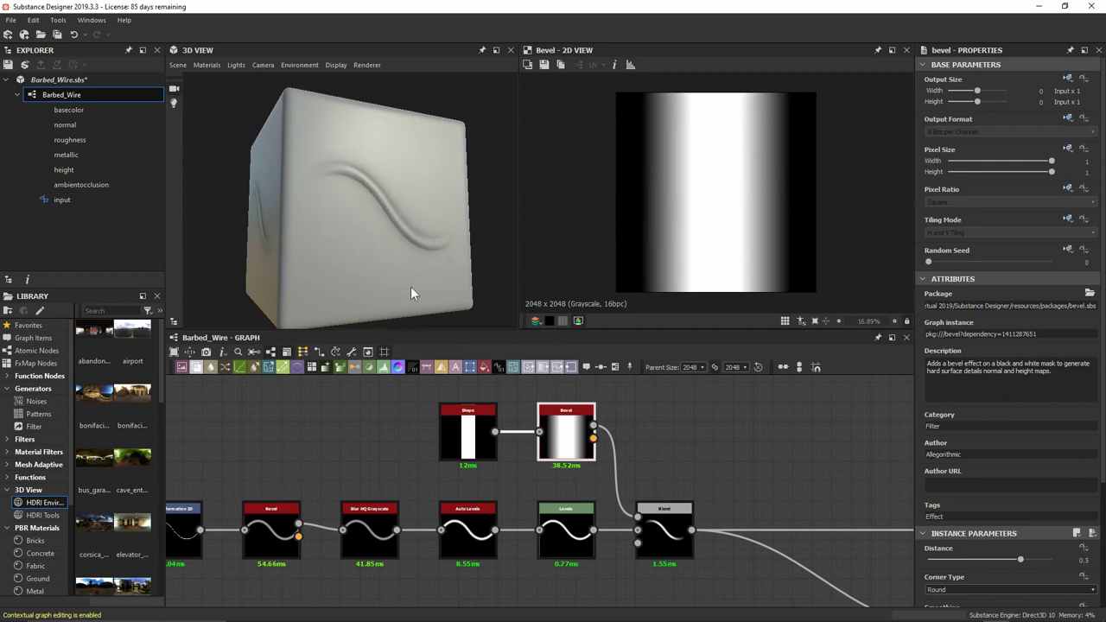
pyautogui.moveTo(524, 393); pyautogui.dragTo(428, 470)
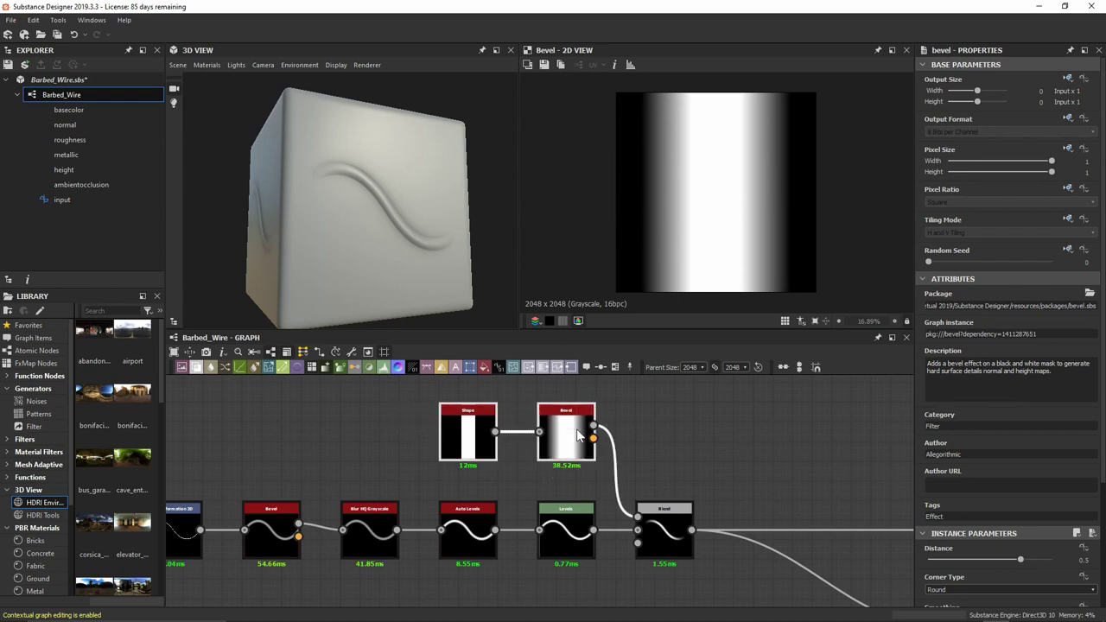
pyautogui.moveTo(579, 434); pyautogui.dragTo(481, 434)
# Insert a Blur HQ Grayscale node between the Bevel and Blend nodes and set its quality to 1
pyautogui.click(478, 434)
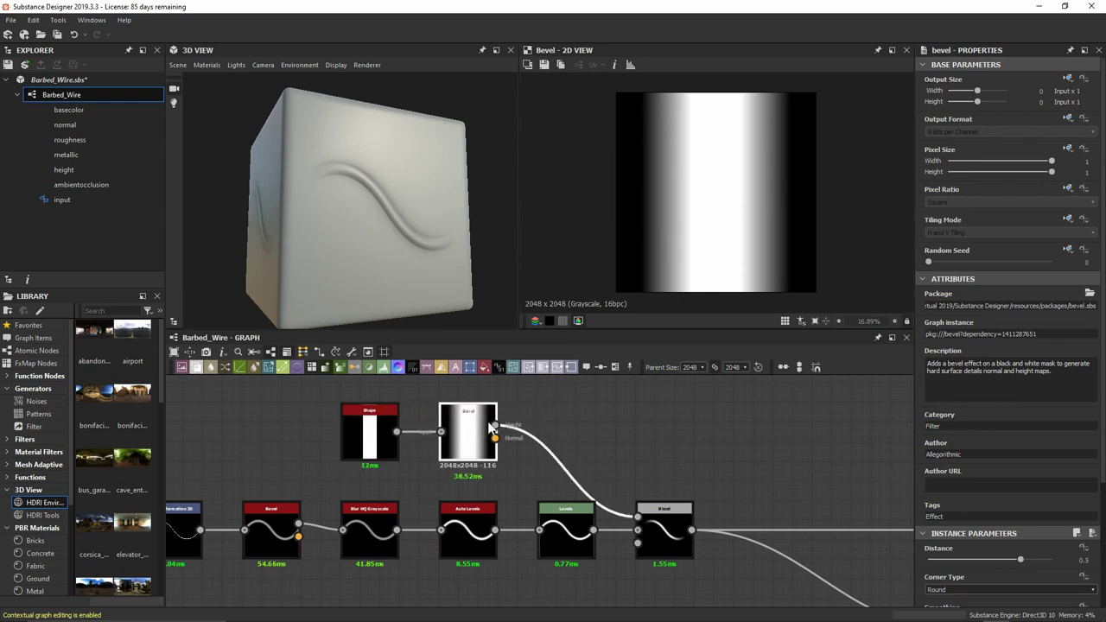
pyautogui.press('space')
pyautogui.write('blur')
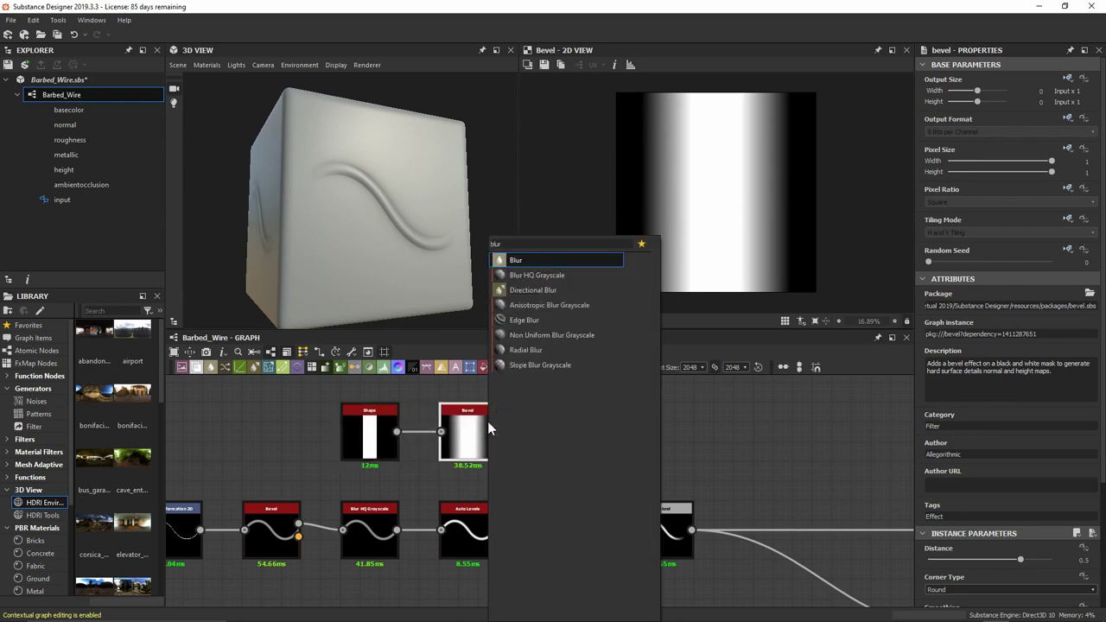
pyautogui.press('Down')
pyautogui.press('Return')
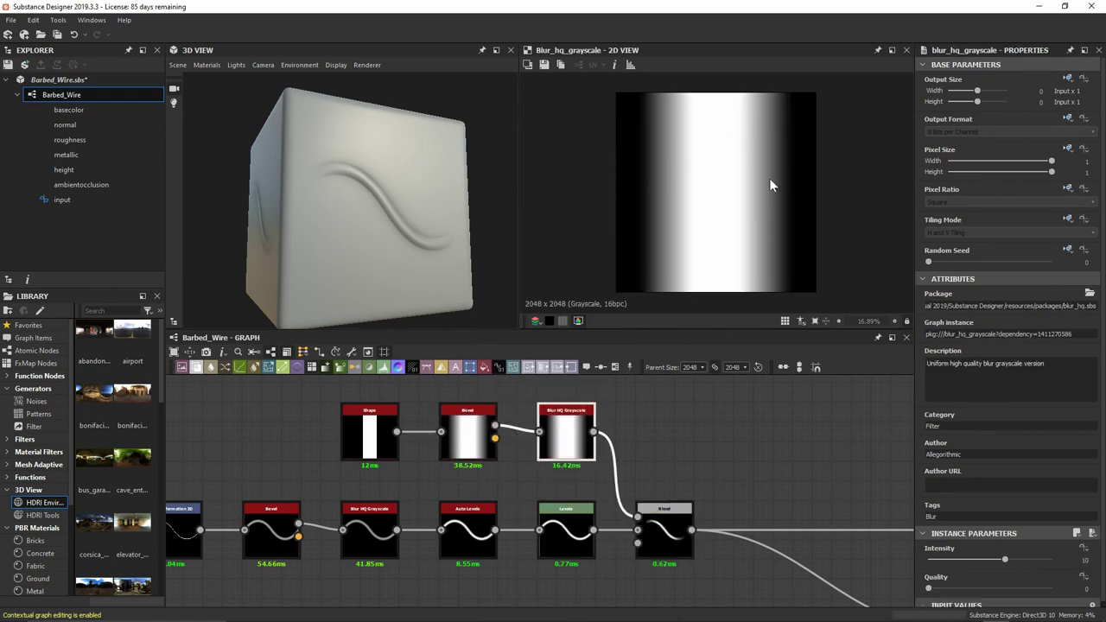
pyautogui.click(983, 586)
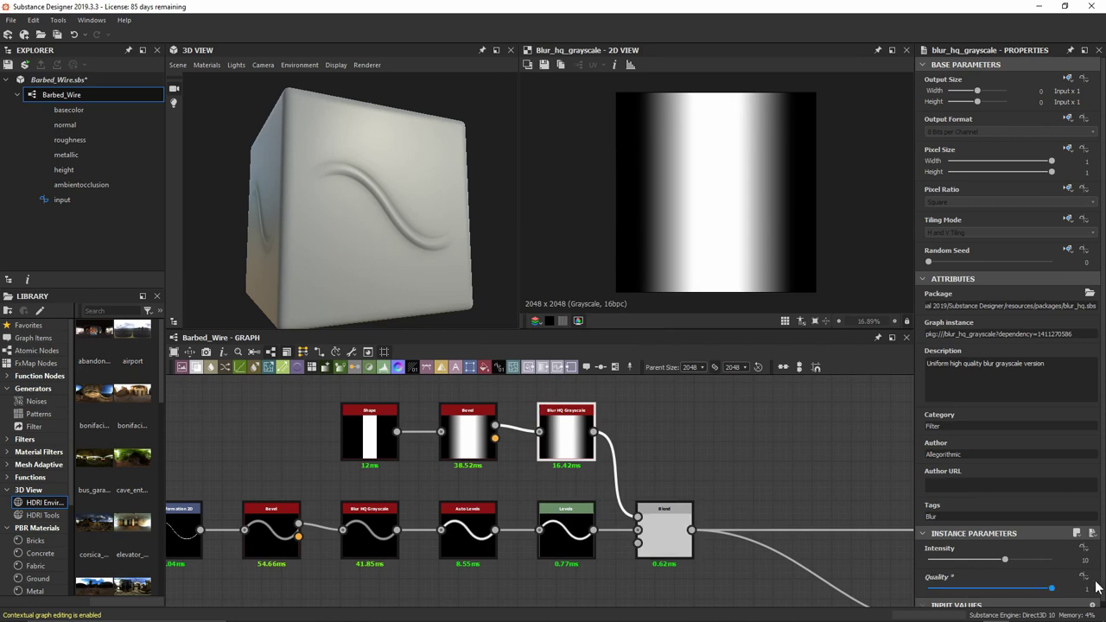
# Display the Blend node's output and set its opacity to 0.75 so the wave fades only partly towards its ends
pyautogui.doubleClick(672, 539)
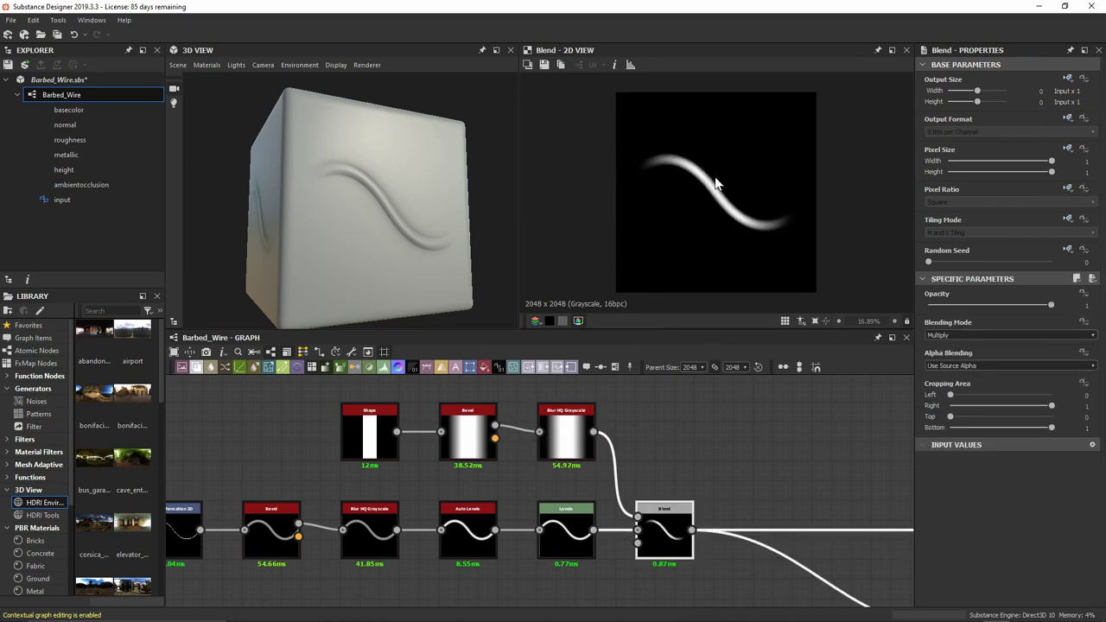
pyautogui.scroll(4, 658, 186)
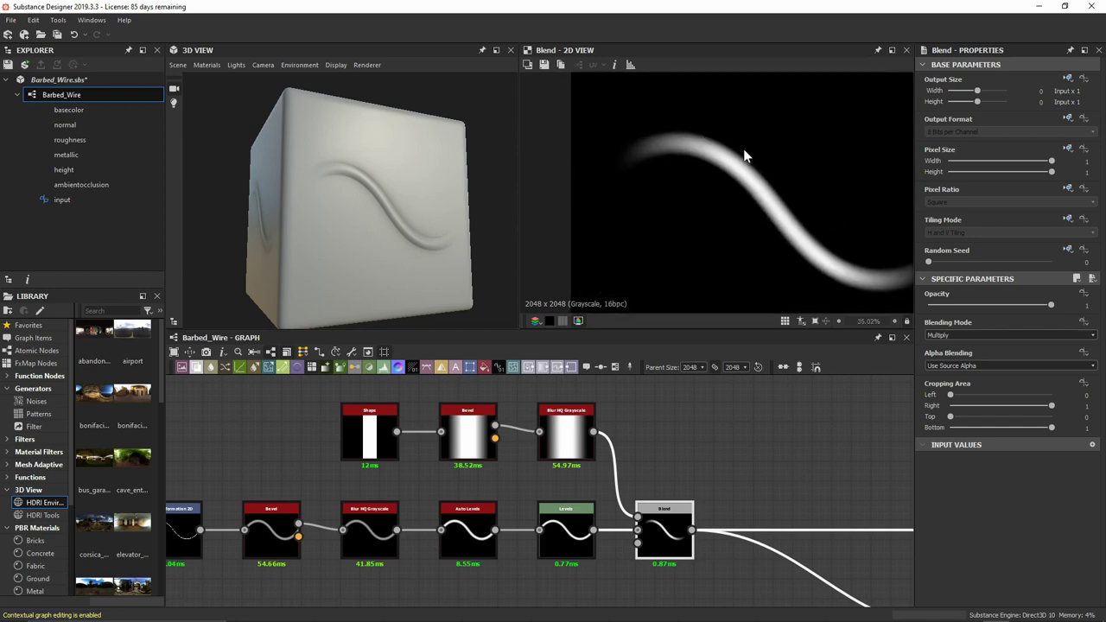
pyautogui.moveTo(760, 192); pyautogui.dragTo(706, 181, button='middle')
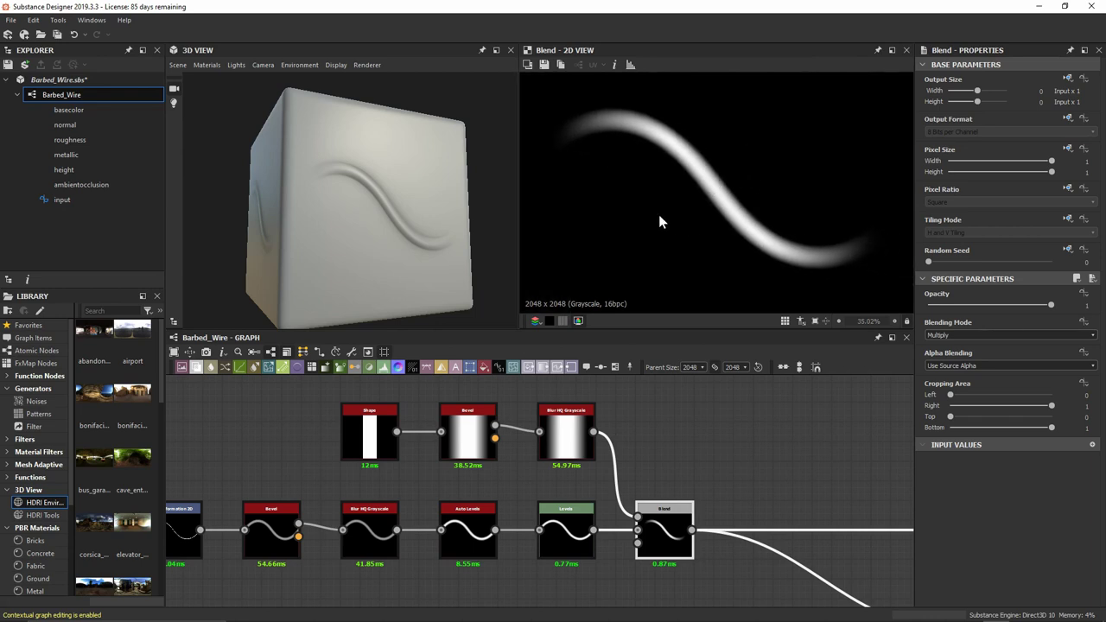
pyautogui.scroll(-3, 709, 159)
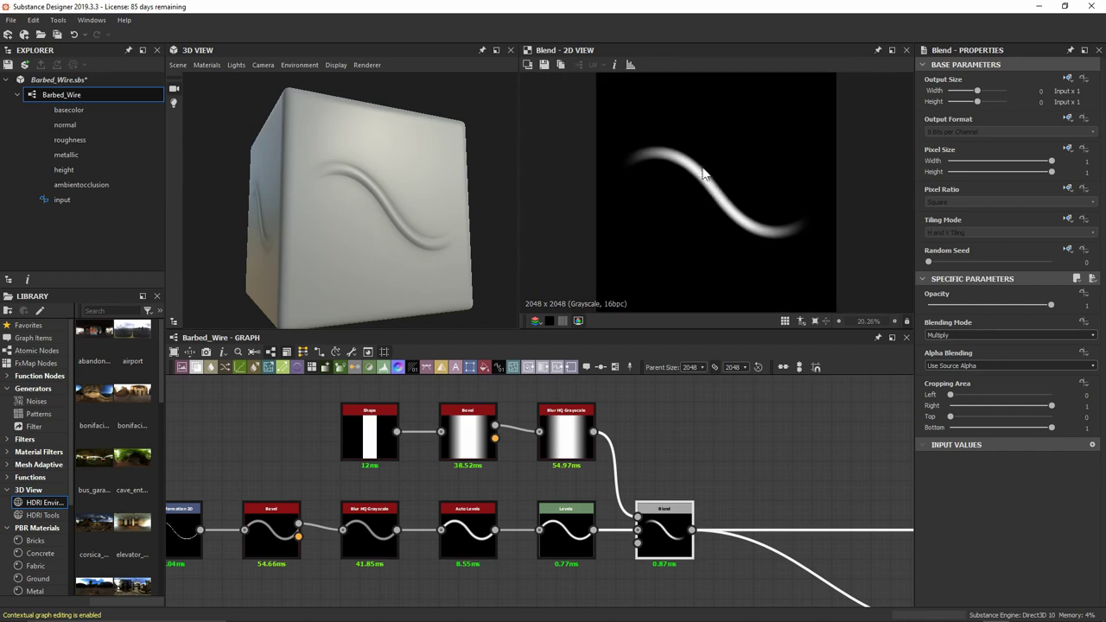
pyautogui.scroll(1, 641, 182)
pyautogui.scroll(-3, 629, 223)
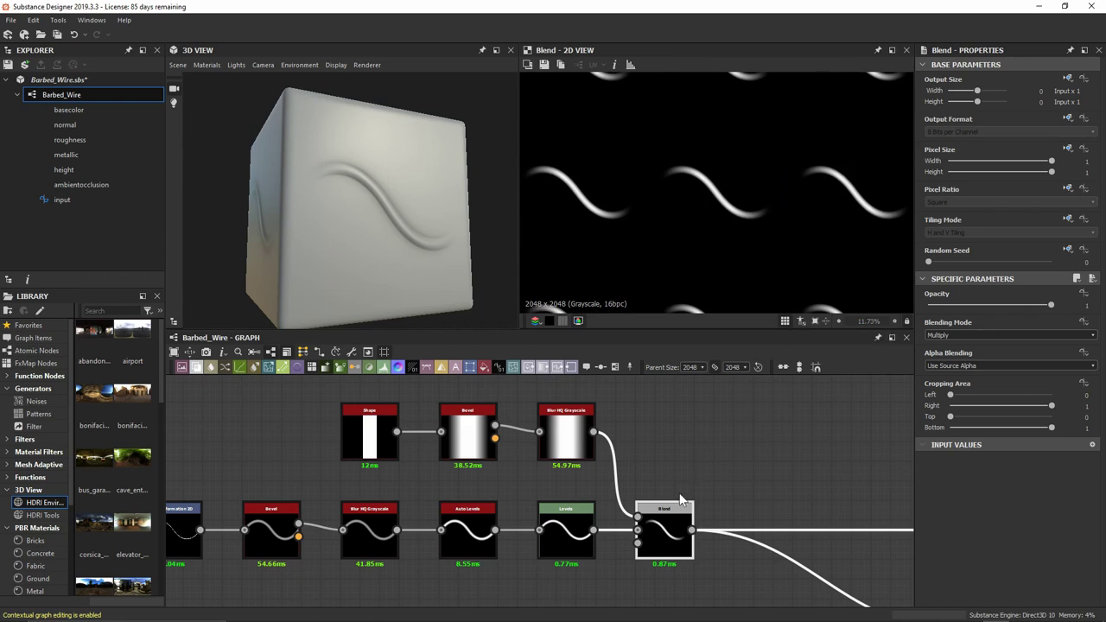
pyautogui.click(1001, 305)
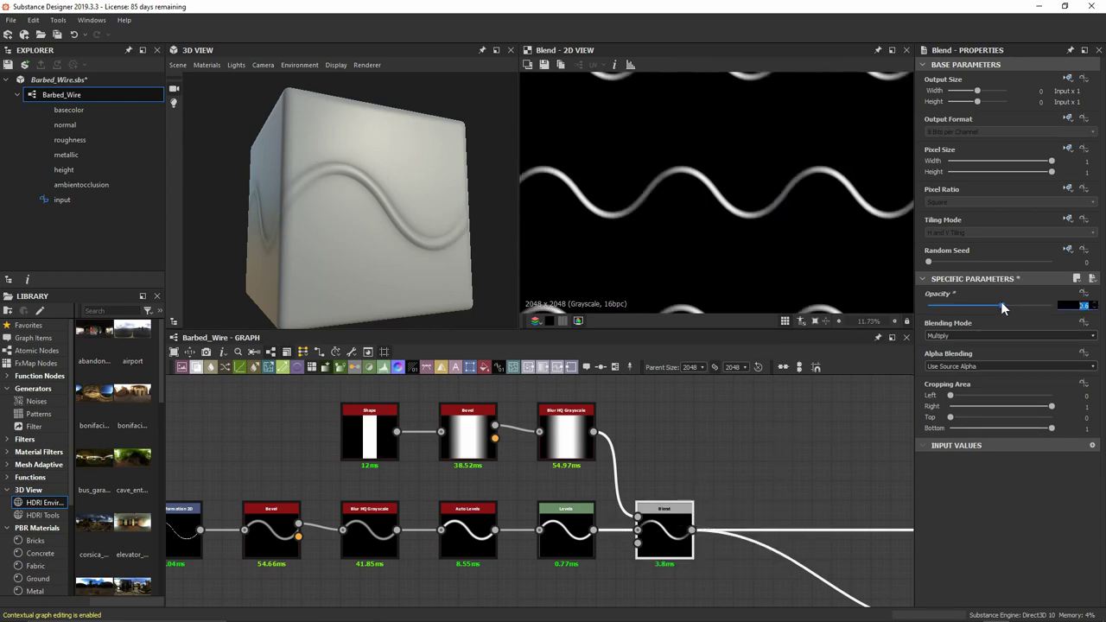
pyautogui.write('0.75')
pyautogui.press('Return')
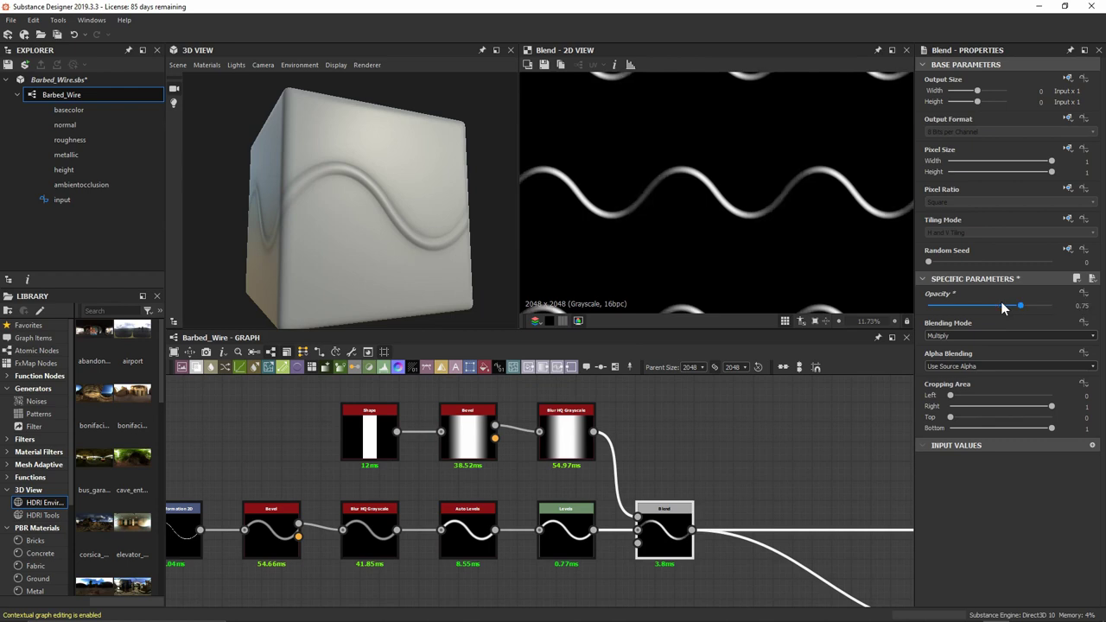
pyautogui.scroll(3, 684, 223)
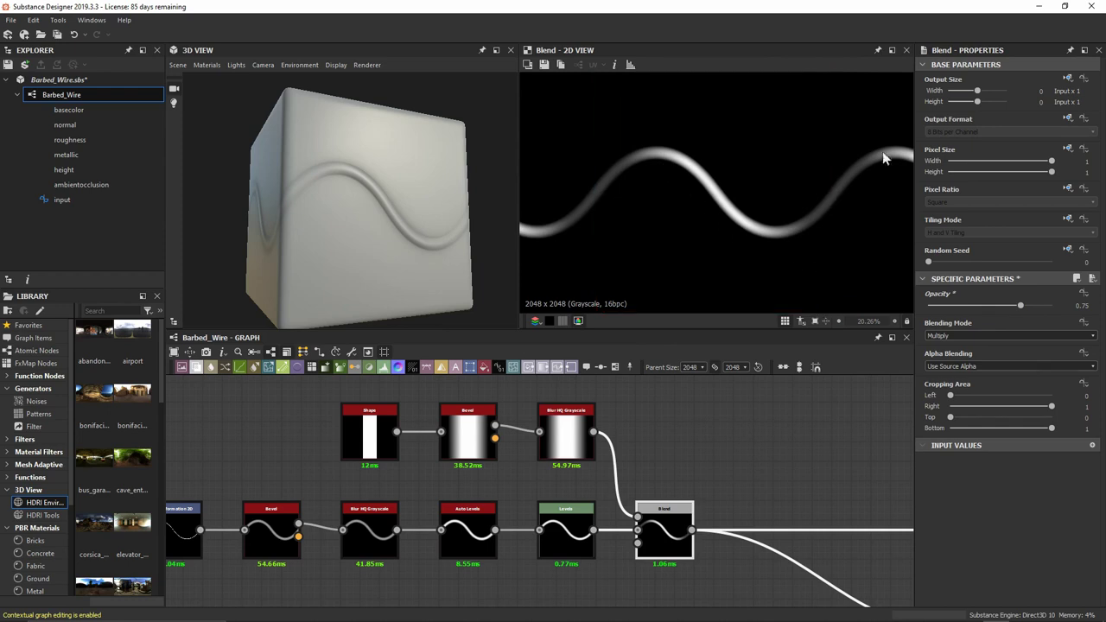
pyautogui.moveTo(620, 187); pyautogui.dragTo(616, 229, button='middle')
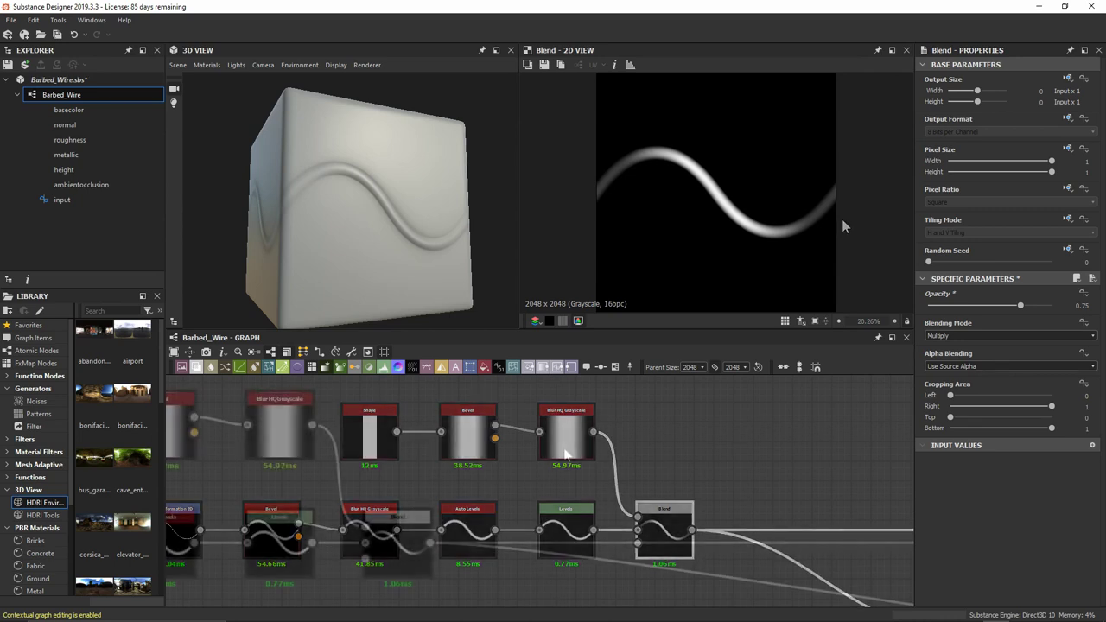
# Add a Transformation 2D node above the main chain, fed by the Blend node's output
pyautogui.moveTo(829, 439); pyautogui.dragTo(564, 448, button='middle')
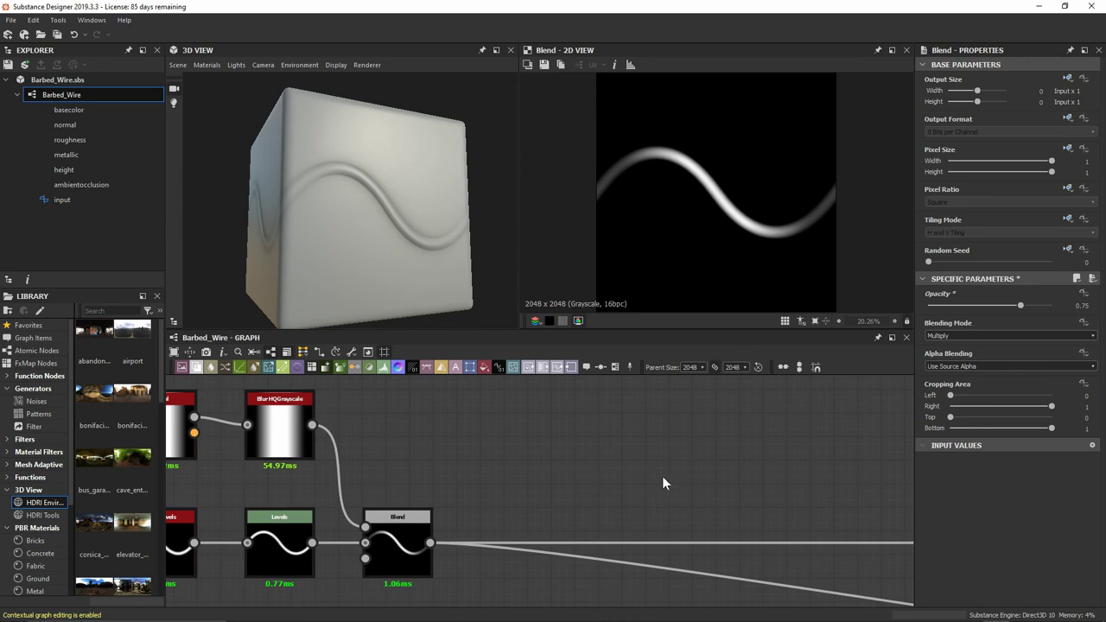
pyautogui.moveTo(600, 501); pyautogui.dragTo(529, 501, button='middle')
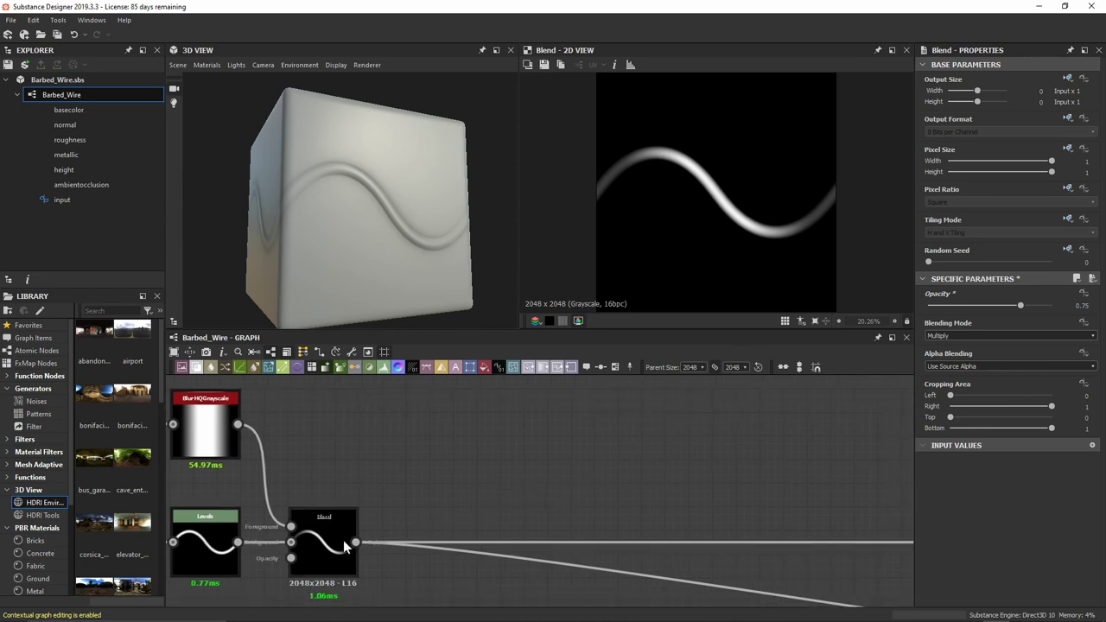
pyautogui.moveTo(355, 543); pyautogui.dragTo(415, 434)
pyautogui.write('tra')
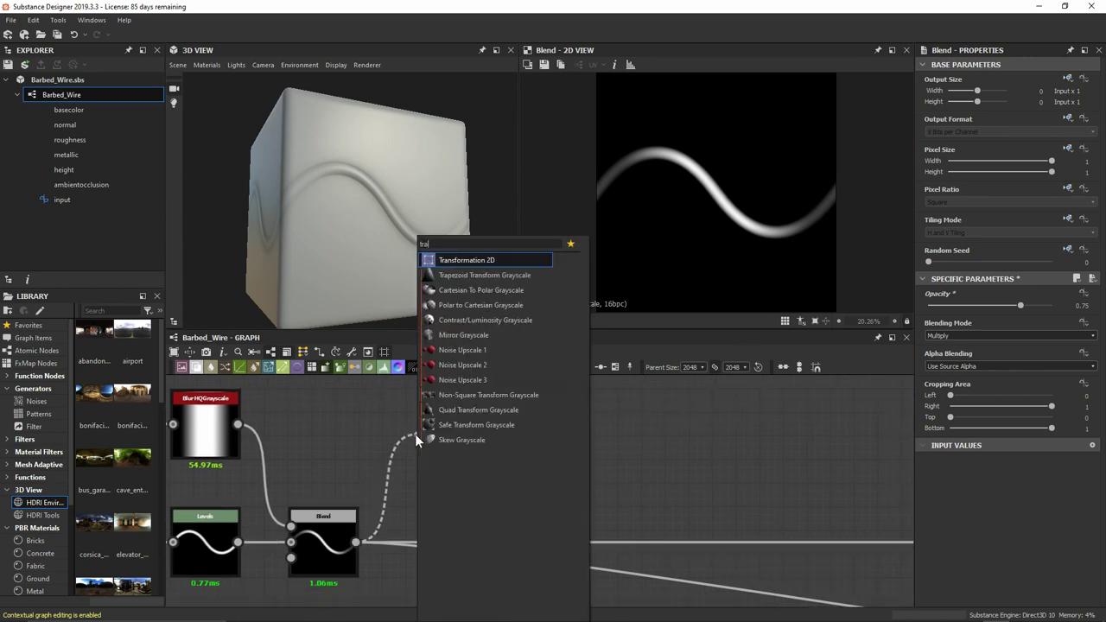
pyautogui.press('Return')
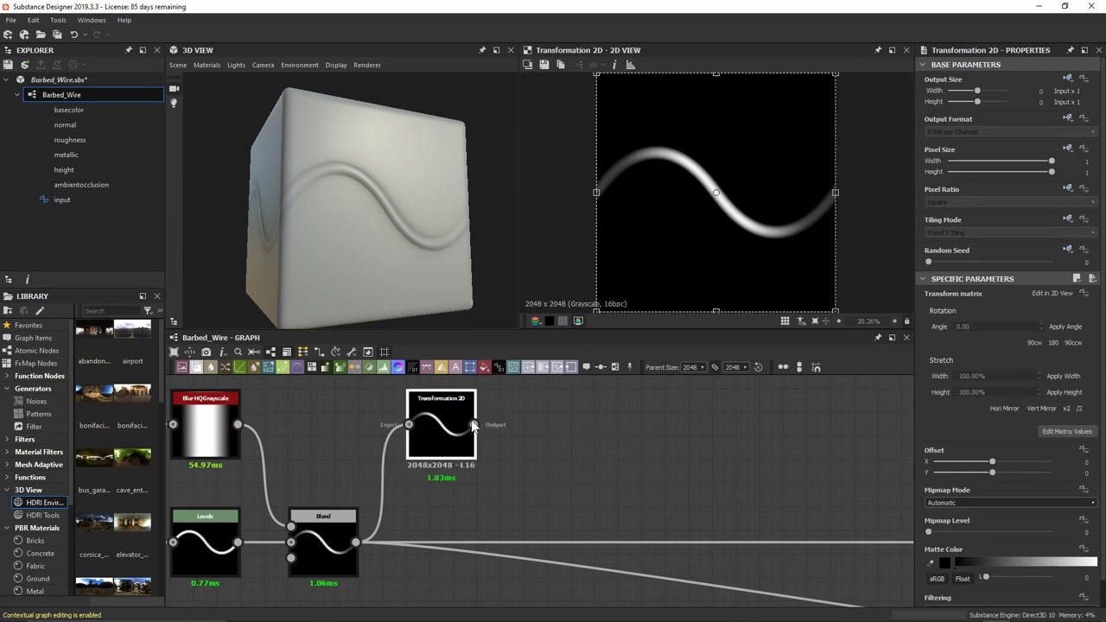
pyautogui.moveTo(481, 457); pyautogui.dragTo(419, 467, button='middle')
pyautogui.moveTo(413, 464); pyautogui.dragTo(436, 463)
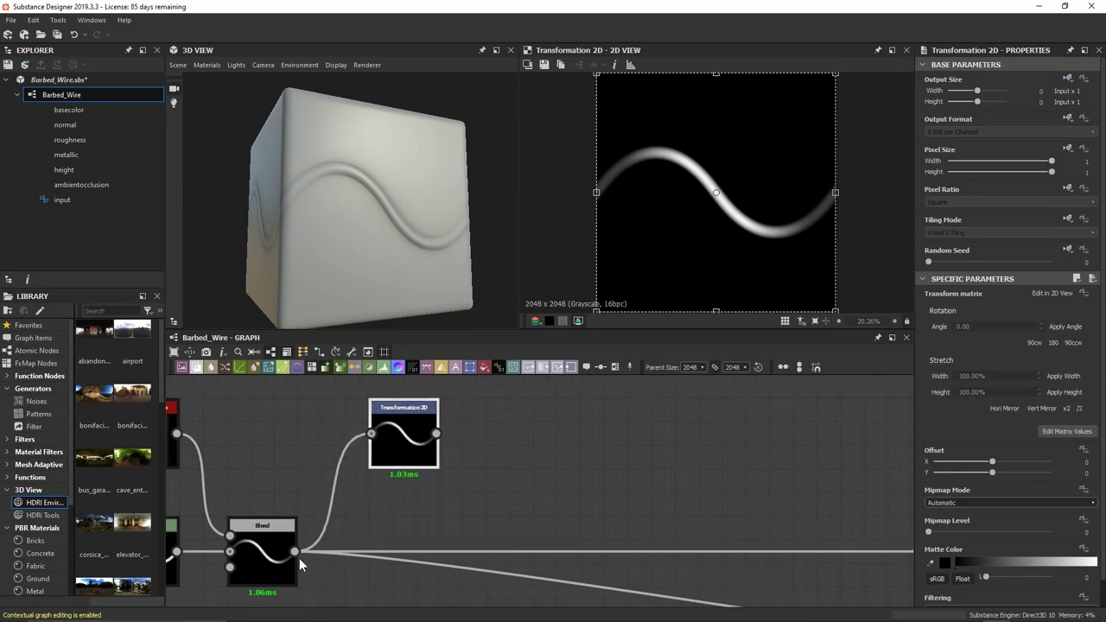
# Add a second Blend node in line with the masked wave as its background and move the first Blend's outgoing links to its output
pyautogui.moveTo(294, 551); pyautogui.dragTo(543, 511)
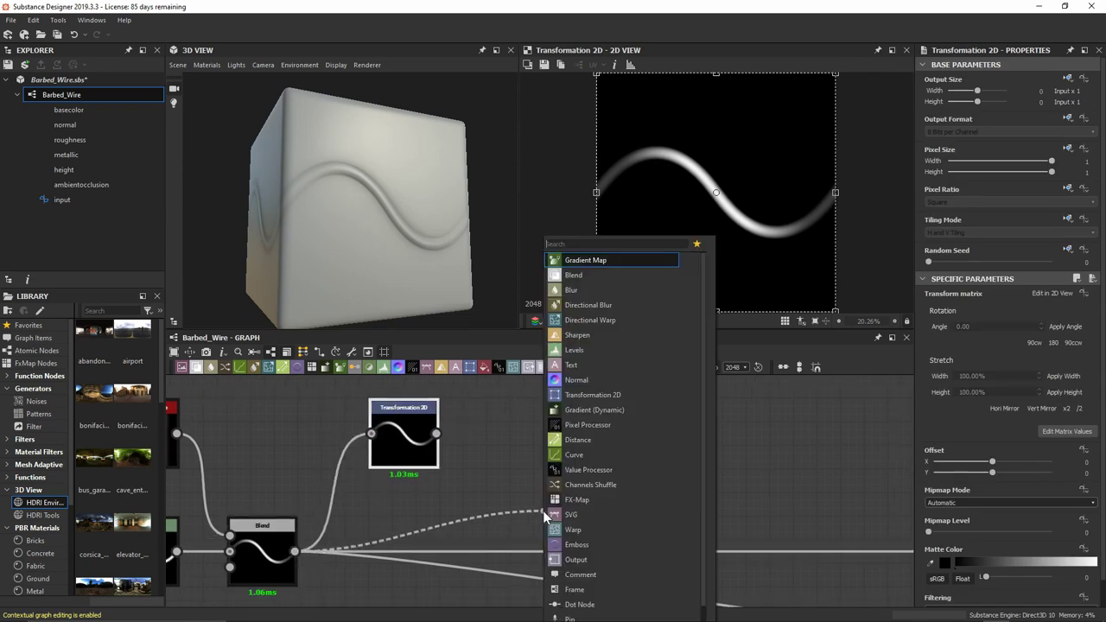
pyautogui.press('Down')
pyautogui.press('Return')
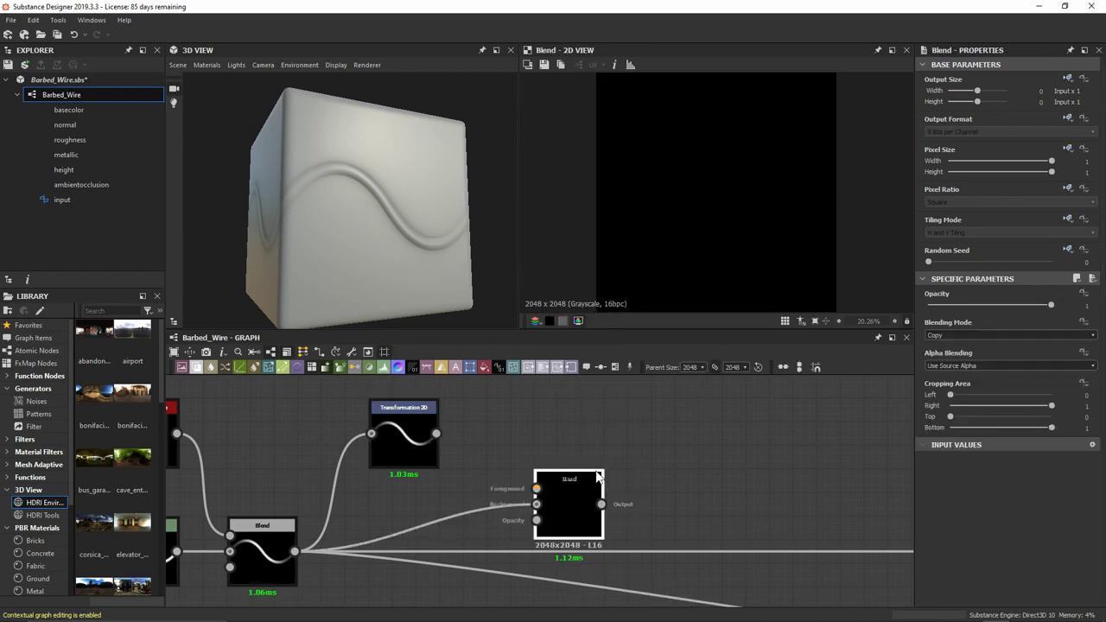
pyautogui.moveTo(598, 475); pyautogui.dragTo(574, 539)
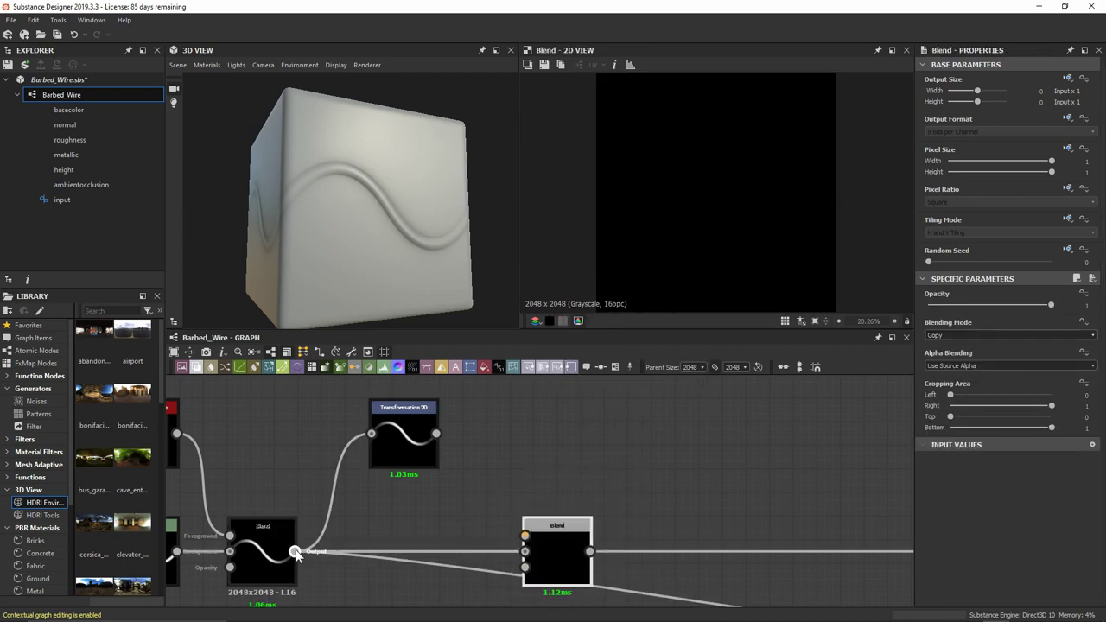
pyautogui.keyDown('shift'); pyautogui.moveTo(295, 550); pyautogui.dragTo(590, 549); pyautogui.keyUp('shift')
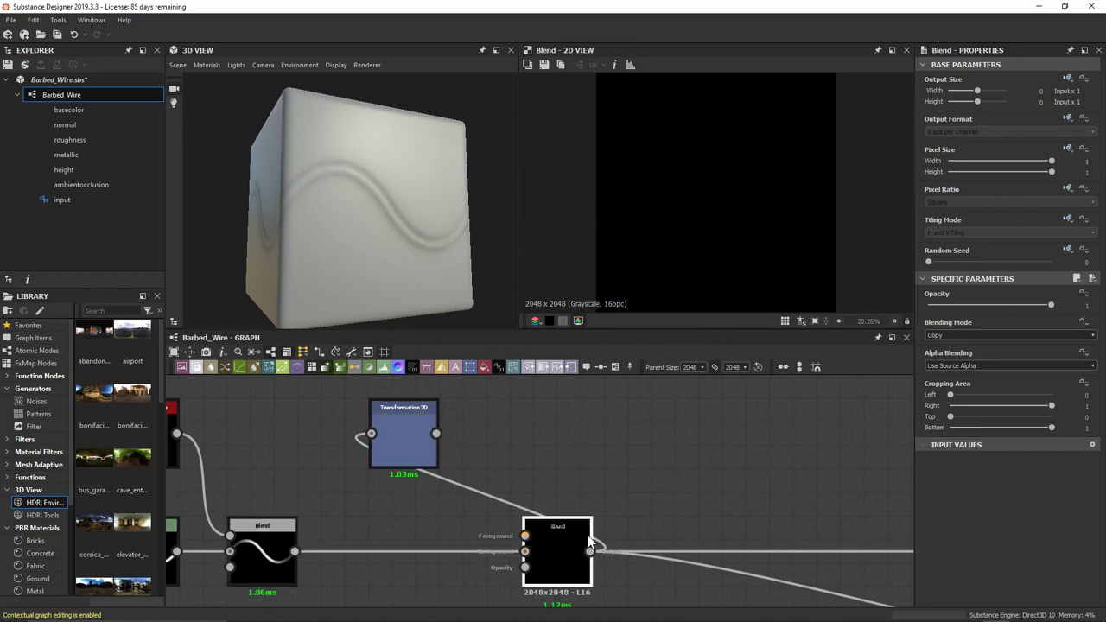
# Connect the Transformation 2D output to the second Blend's foreground and set that Blend's blending mode to Max (Lighten)
pyautogui.moveTo(295, 551); pyautogui.dragTo(524, 535)
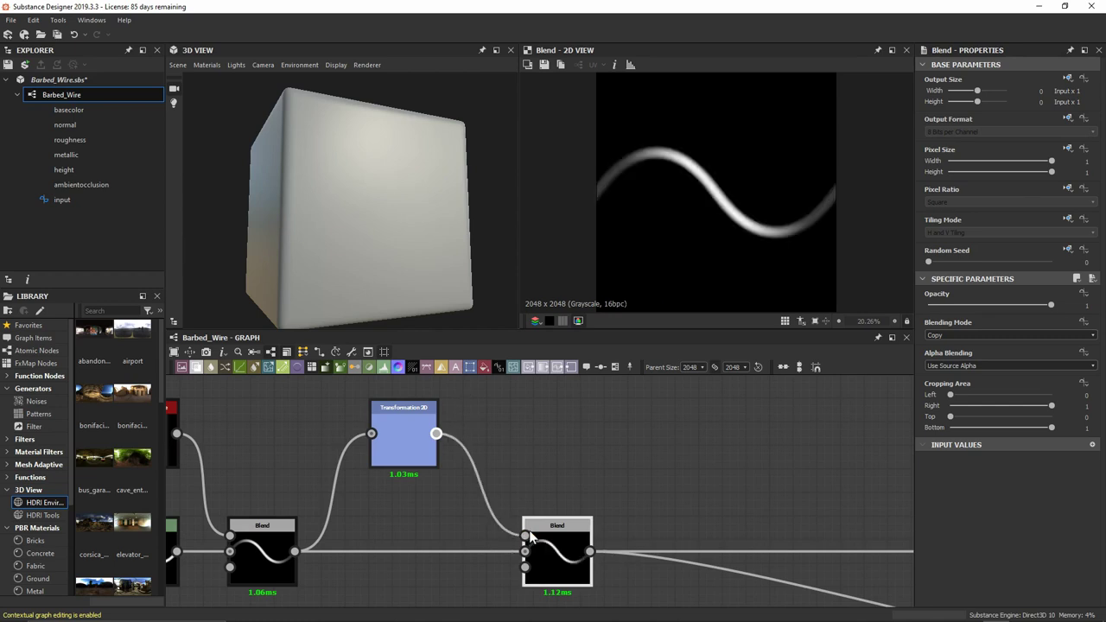
pyautogui.moveTo(435, 519); pyautogui.dragTo(478, 511, button='middle')
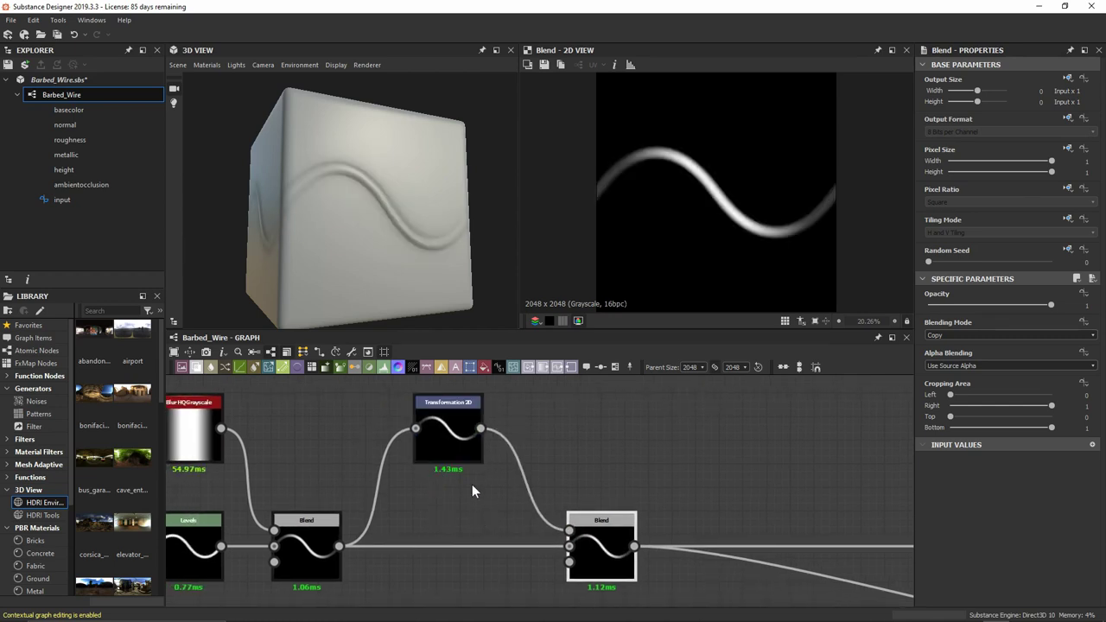
pyautogui.click(456, 420)
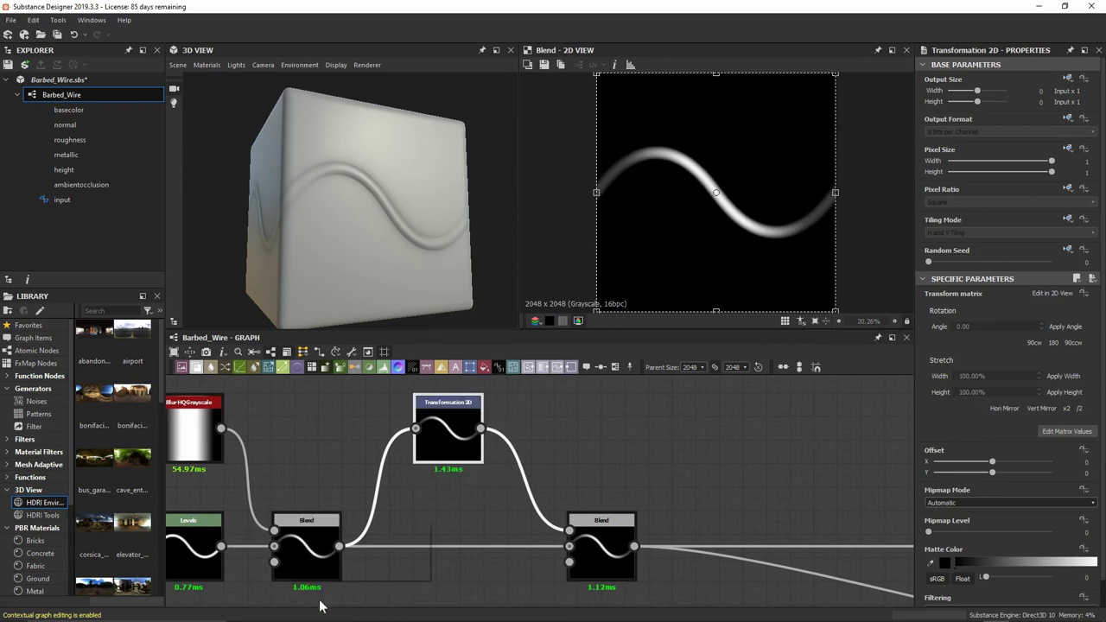
pyautogui.click(595, 547)
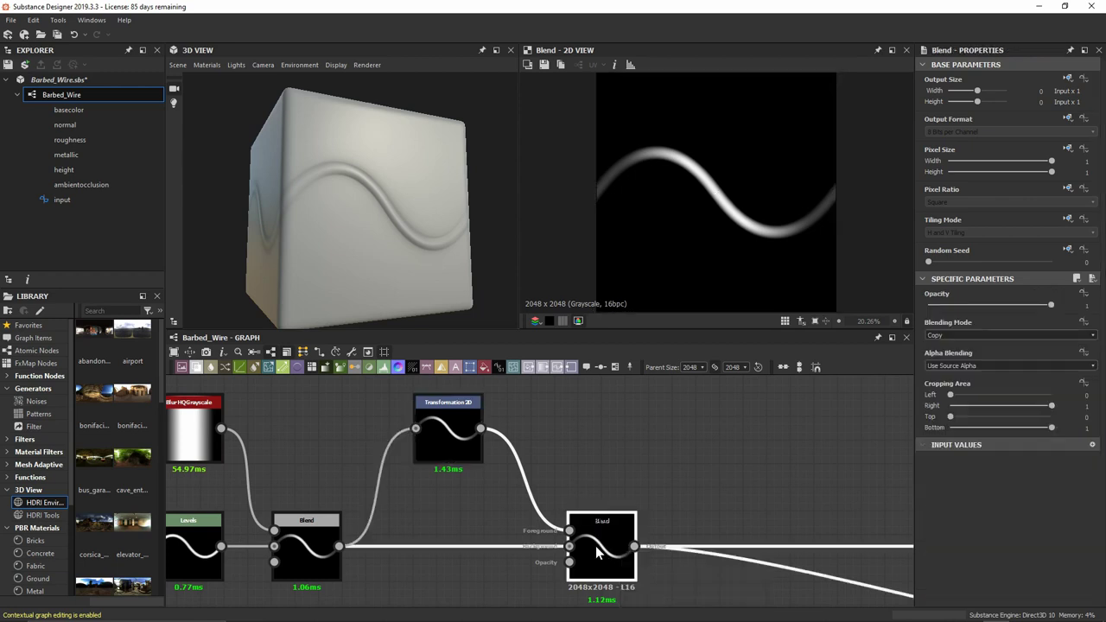
pyautogui.click(970, 337)
pyautogui.click(1001, 385)
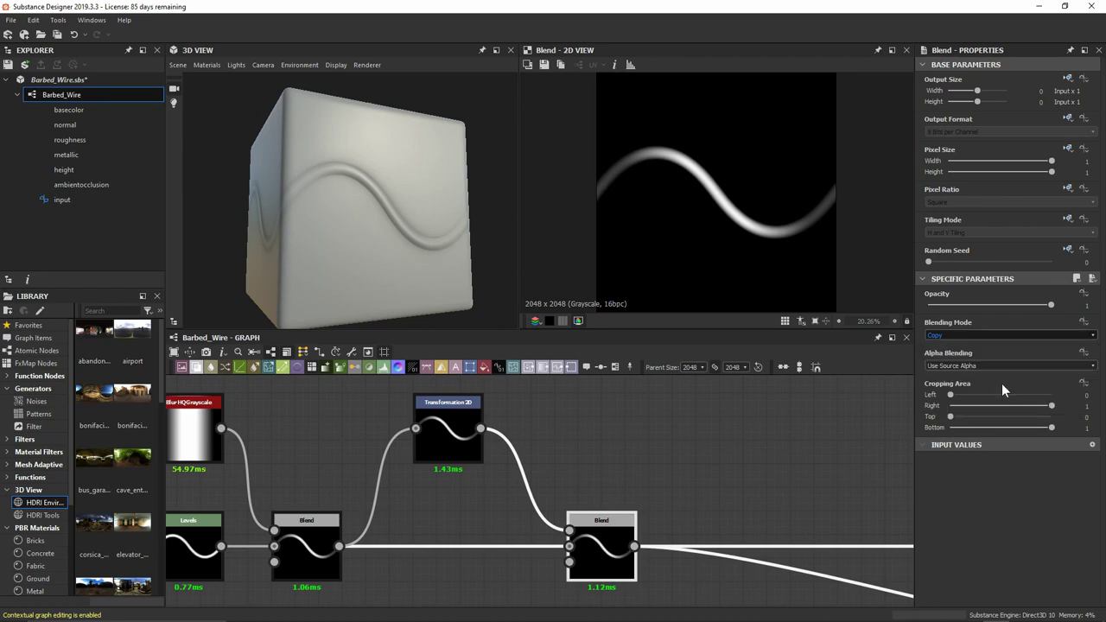
# Set the upper Transformation 2D node's X offset to 0.5 so the copied wave crosses the original strand
pyautogui.click(459, 432)
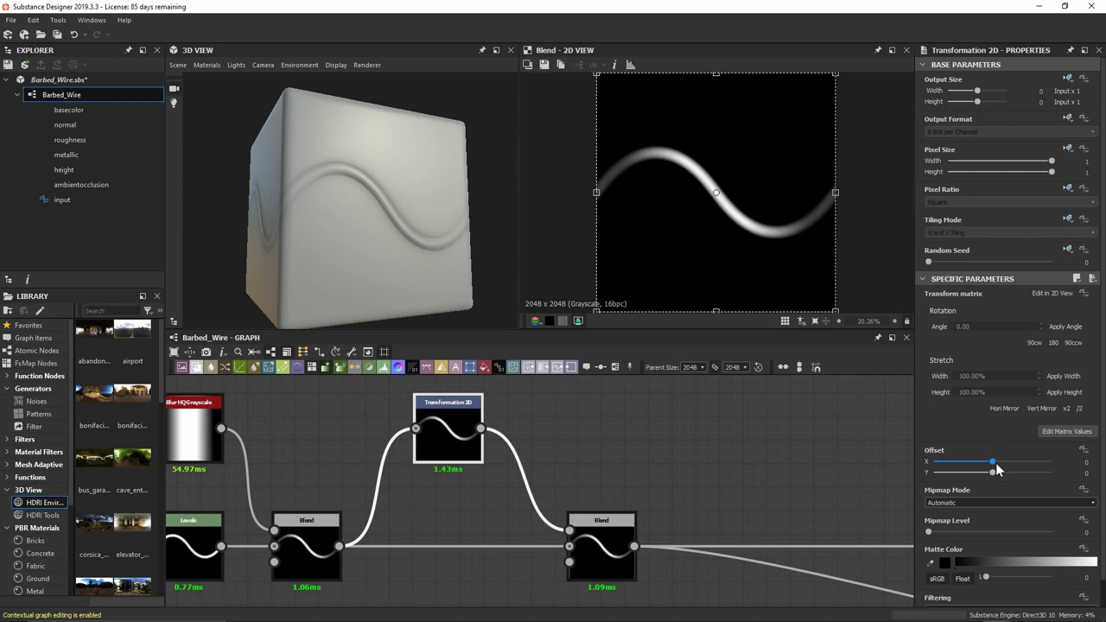
pyautogui.moveTo(994, 464); pyautogui.dragTo(1090, 453)
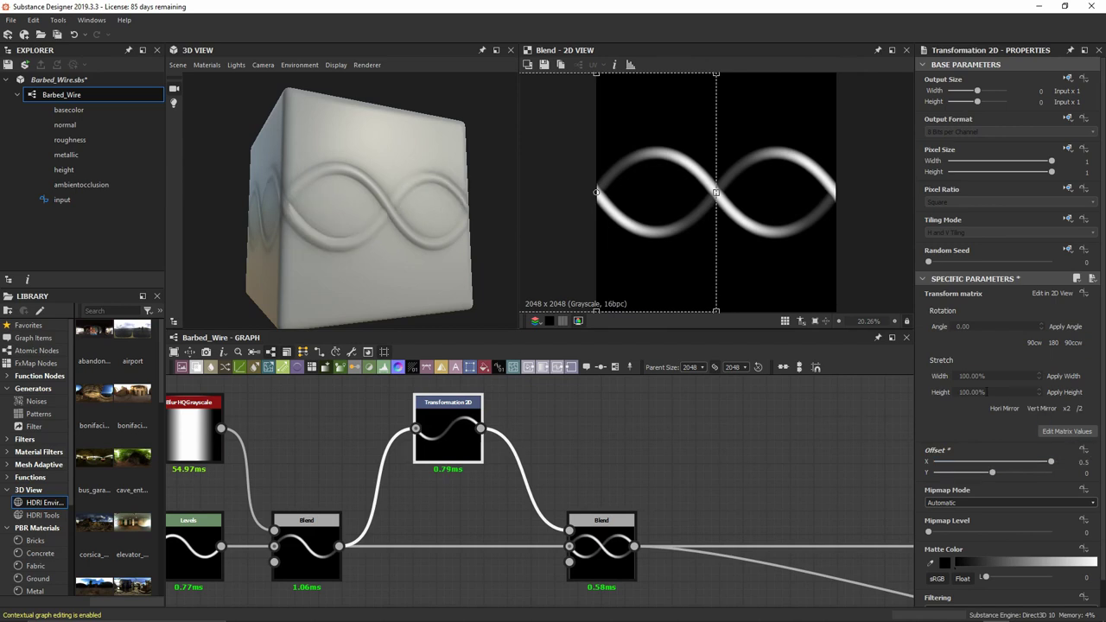
pyautogui.moveTo(802, 396); pyautogui.dragTo(775, 433)
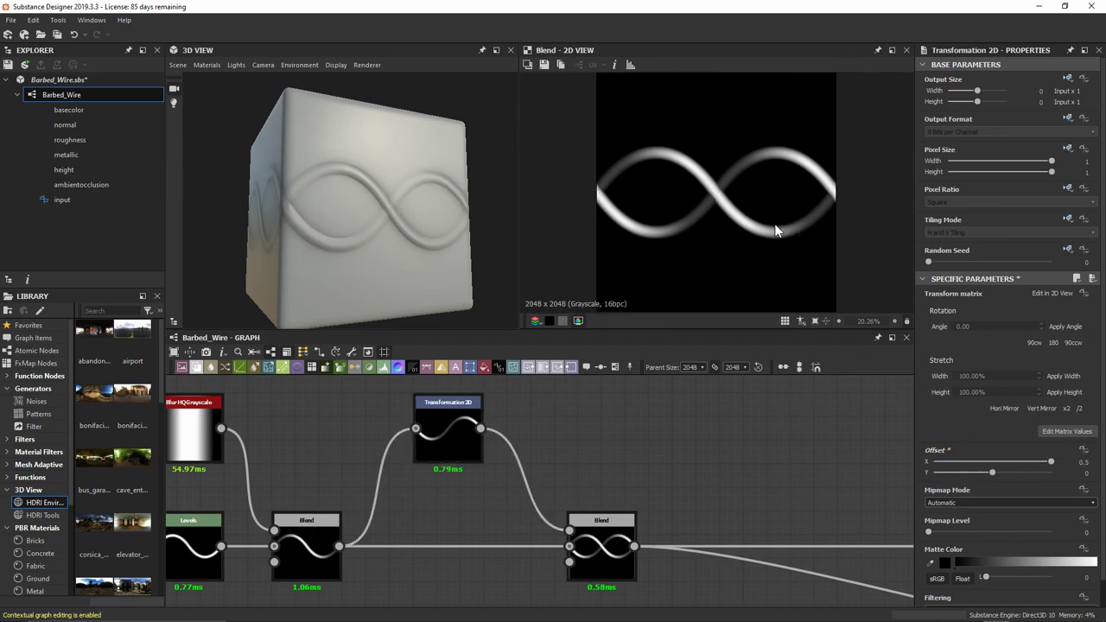
# Examine the strand crossing up close, compare the first Blend with the combined result, and check how the pattern tiles
pyautogui.scroll(5, 748, 216)
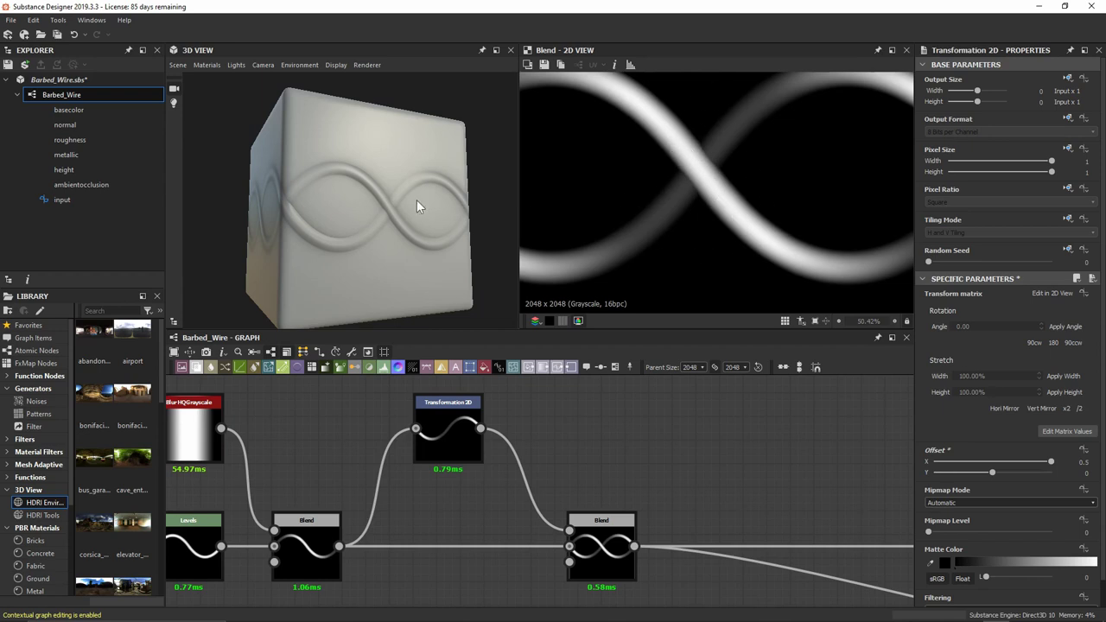
pyautogui.scroll(-3, 763, 170)
pyautogui.moveTo(378, 510); pyautogui.dragTo(497, 509, button='middle')
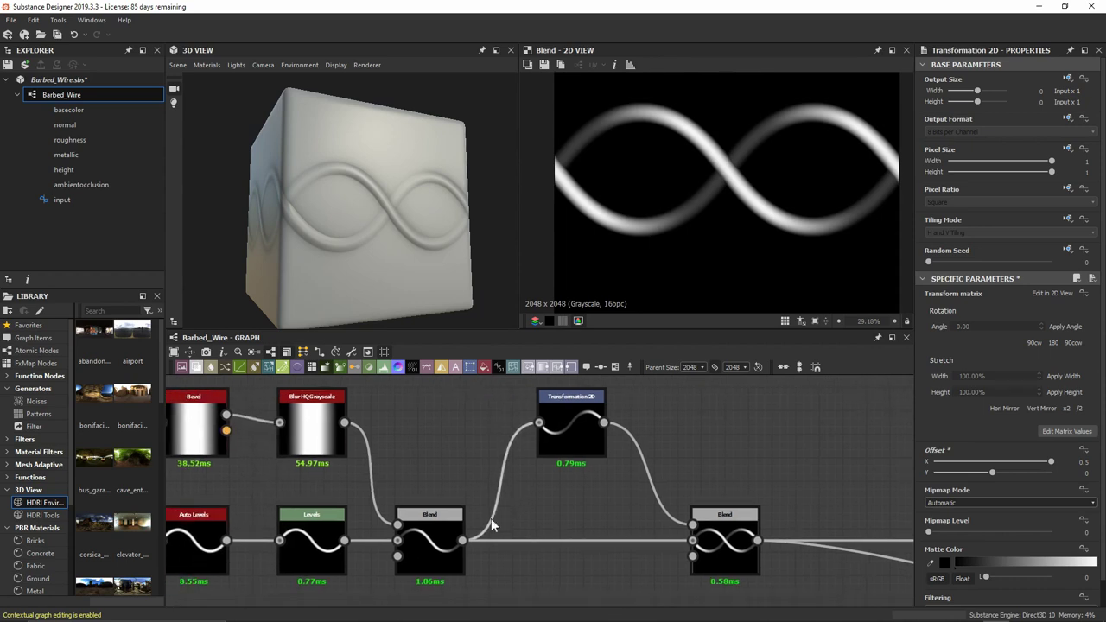
pyautogui.doubleClick(439, 541)
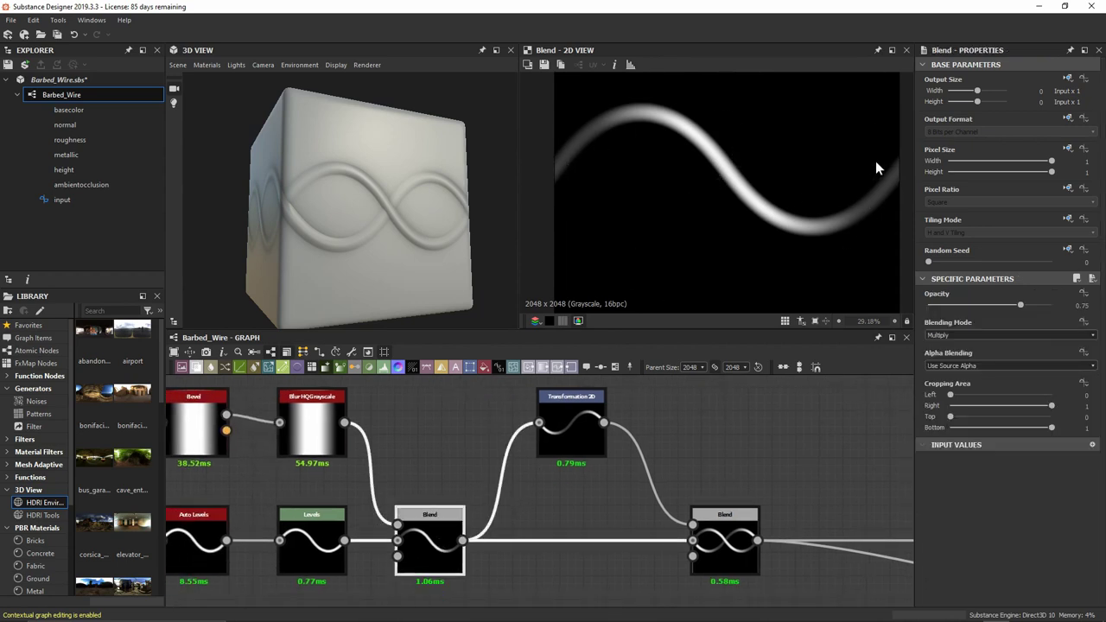
pyautogui.doubleClick(730, 542)
pyautogui.scroll(-5, 777, 203)
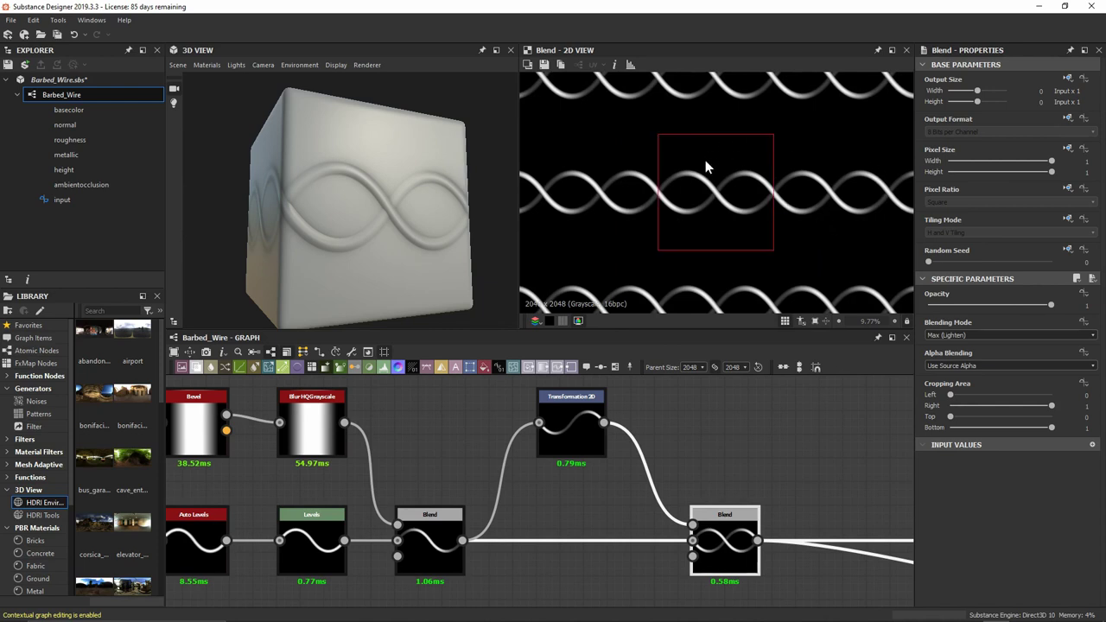
pyautogui.press('f')
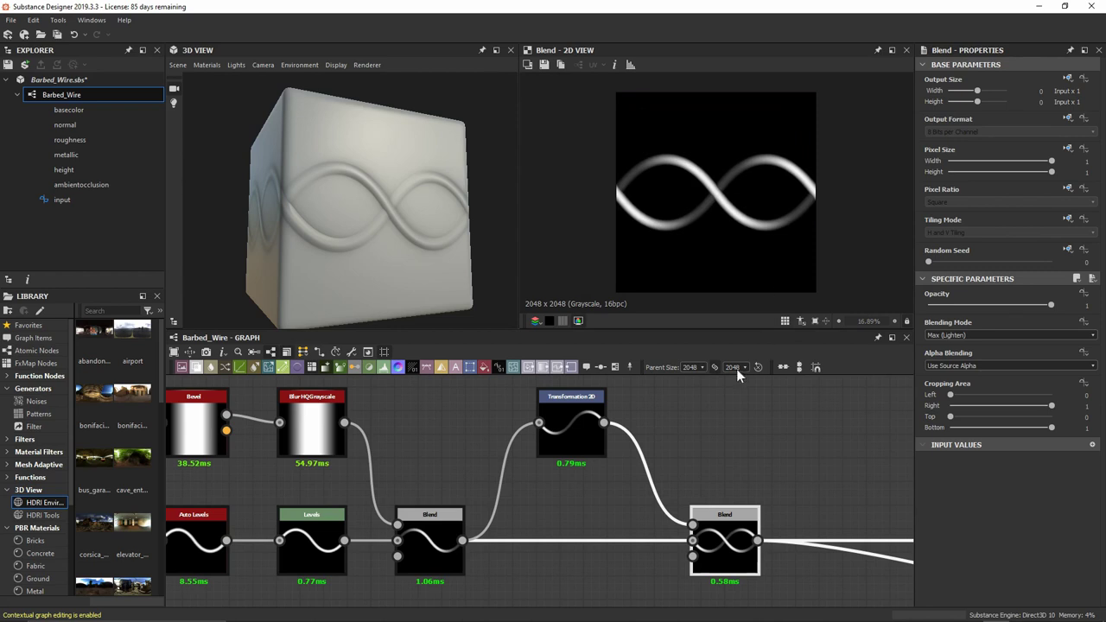
# Squash the wave vertically to about 15% of its height in the Transformation 2D node directly after Directional Warp
pyautogui.scroll(-2, 604, 466)
pyautogui.moveTo(337, 487); pyautogui.dragTo(821, 486, button='middle')
pyautogui.scroll(3, 455, 482)
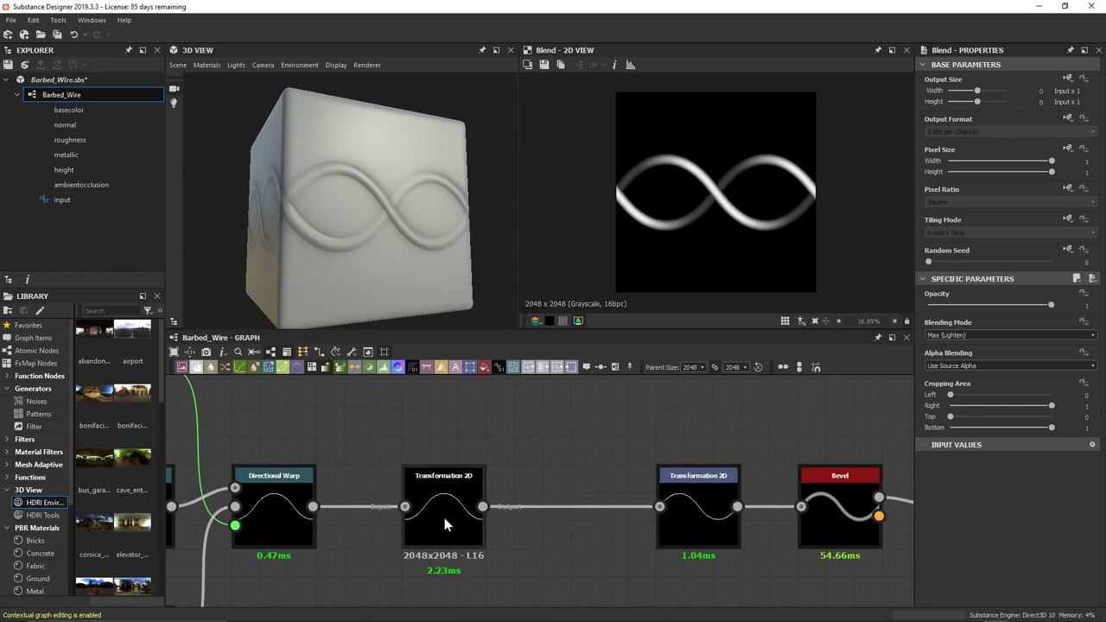
pyautogui.moveTo(444, 518); pyautogui.dragTo(490, 502)
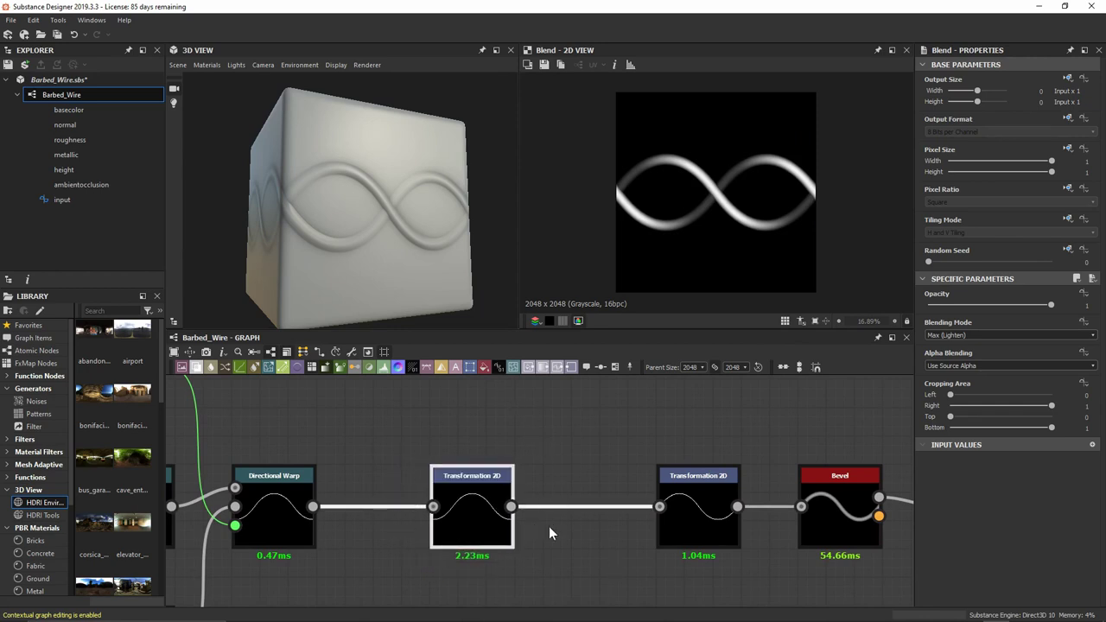
pyautogui.scroll(-4, 551, 532)
pyautogui.moveTo(551, 531); pyautogui.dragTo(323, 498, button='middle')
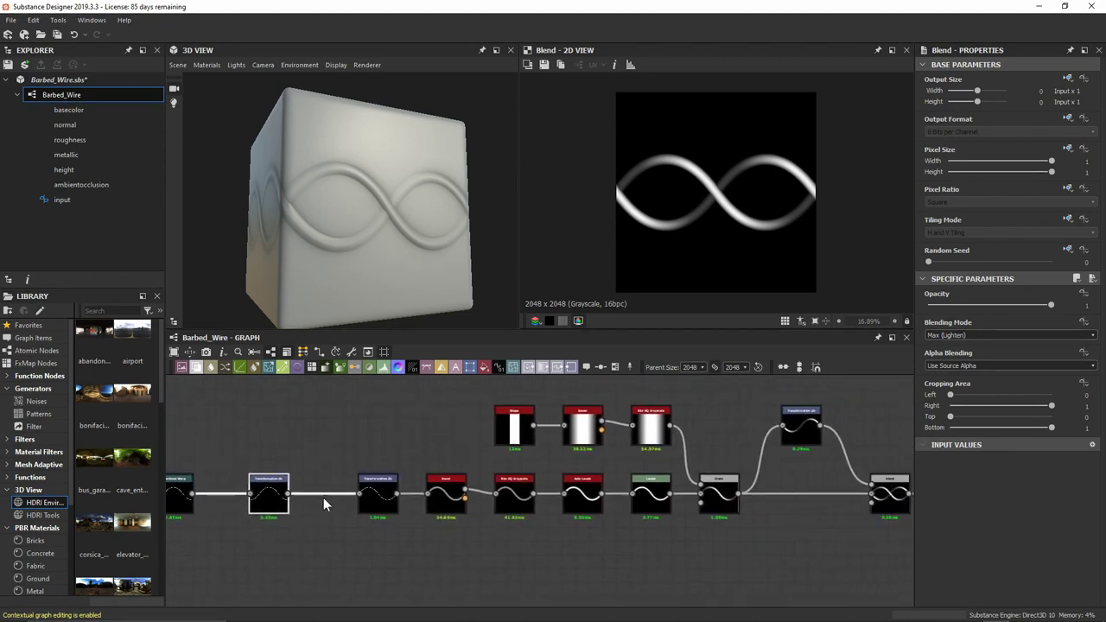
pyautogui.scroll(-1, 323, 497)
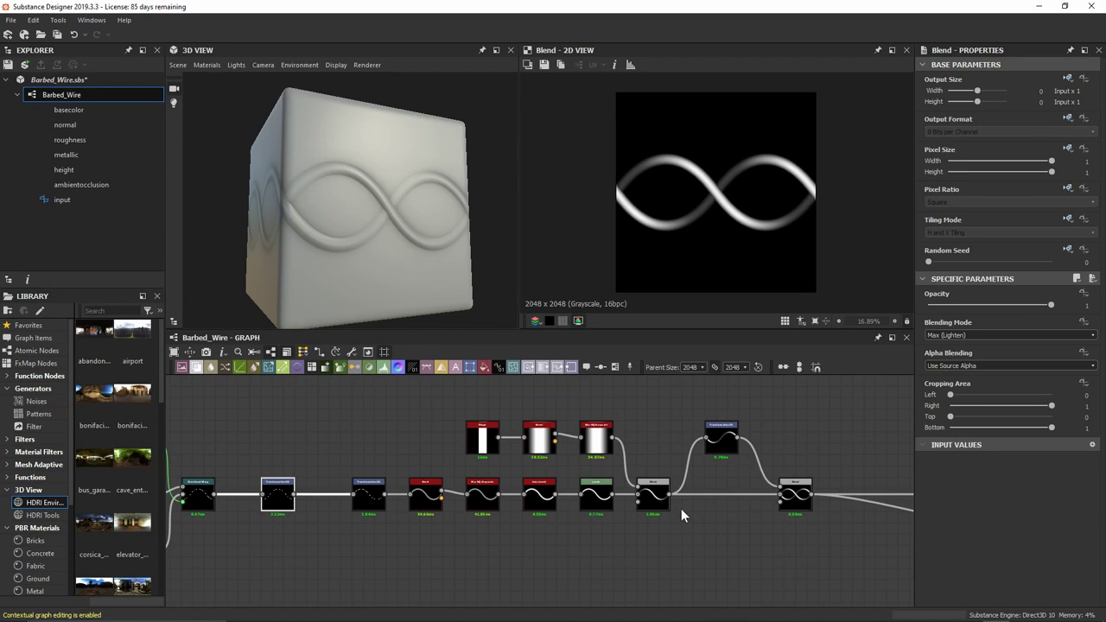
pyautogui.scroll(3, 203, 486)
pyautogui.click(375, 511)
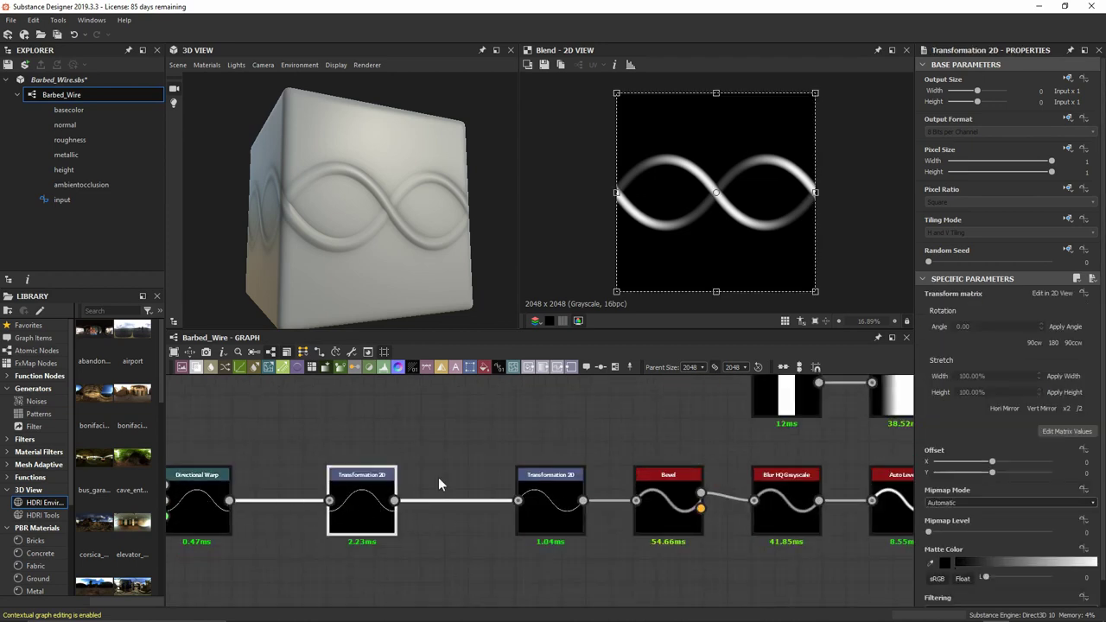
pyautogui.scroll(-5, 444, 481)
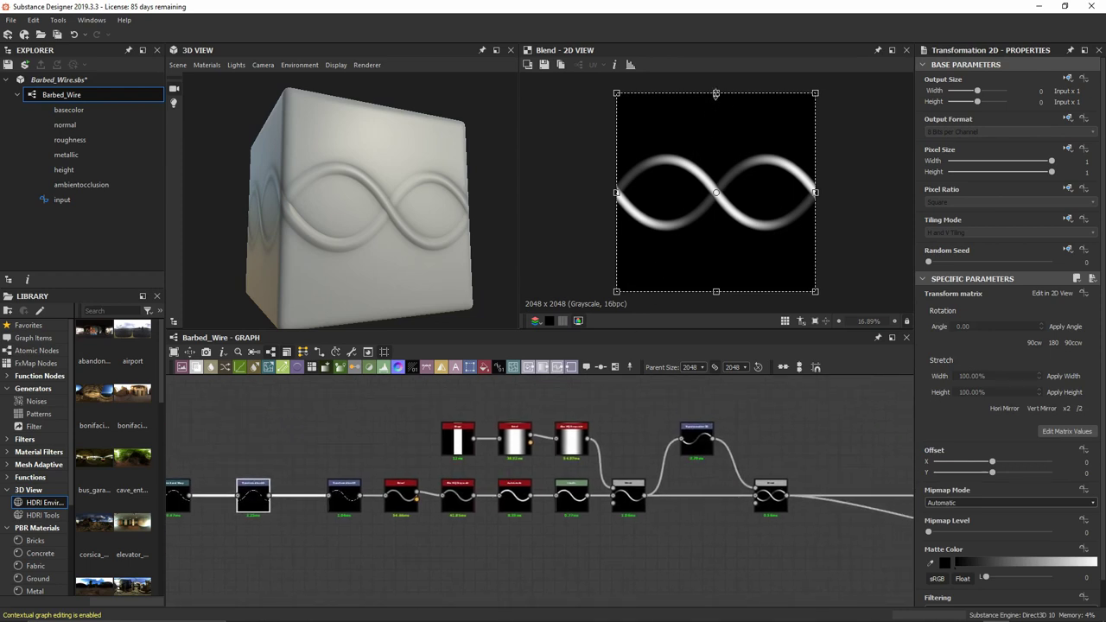
pyautogui.moveTo(715, 95); pyautogui.dragTo(757, 177)
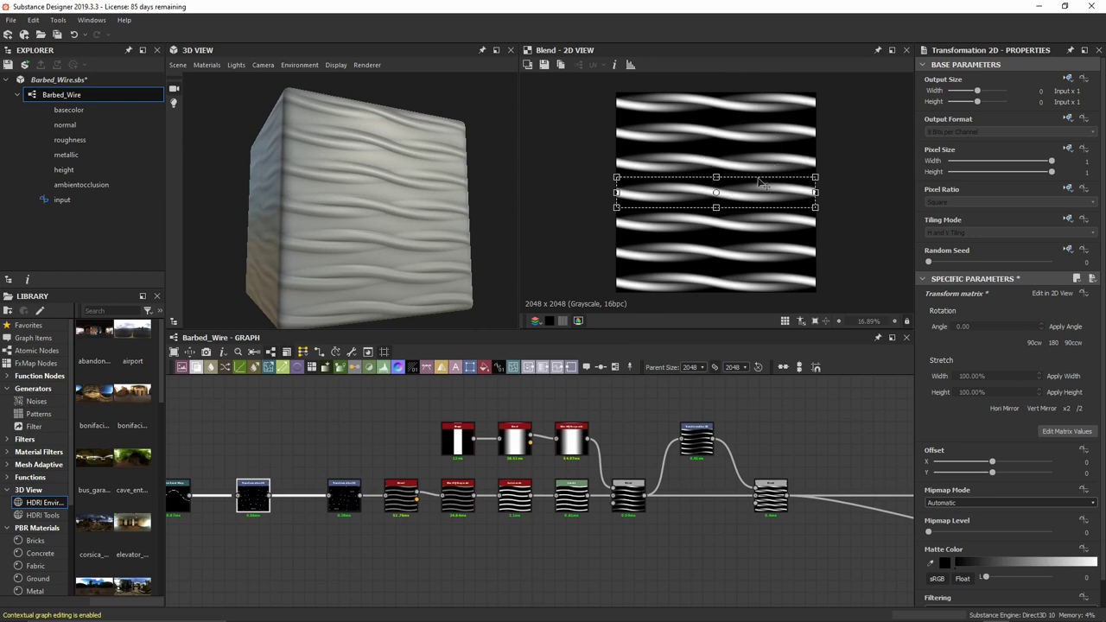
pyautogui.scroll(5, 736, 204)
pyautogui.scroll(-2, 731, 211)
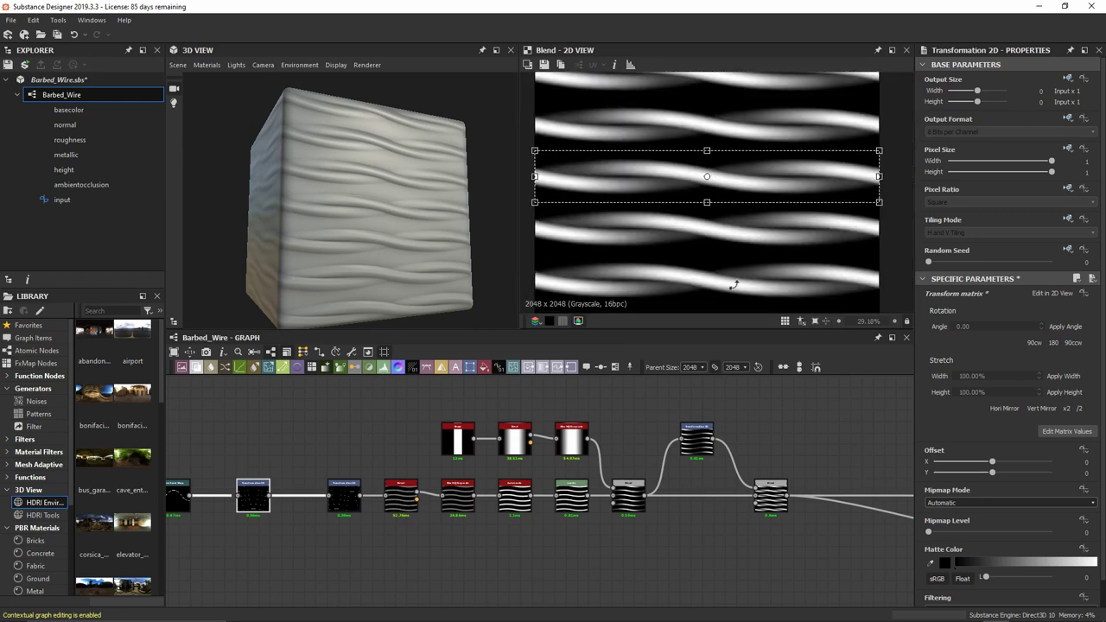
# Make this Transformation 2D node's Tiling Mode absolute and set it to Horizontal Tiling so only one strand pair remains
pyautogui.scroll(3, 249, 497)
pyautogui.moveTo(260, 498); pyautogui.dragTo(393, 501, button='middle')
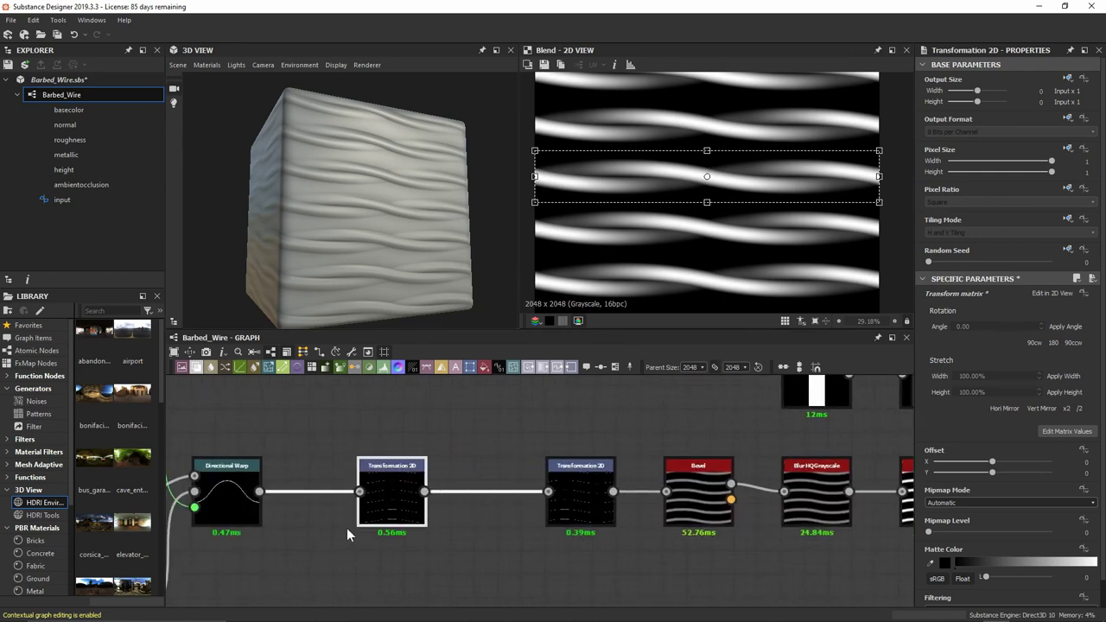
pyautogui.click(1068, 219)
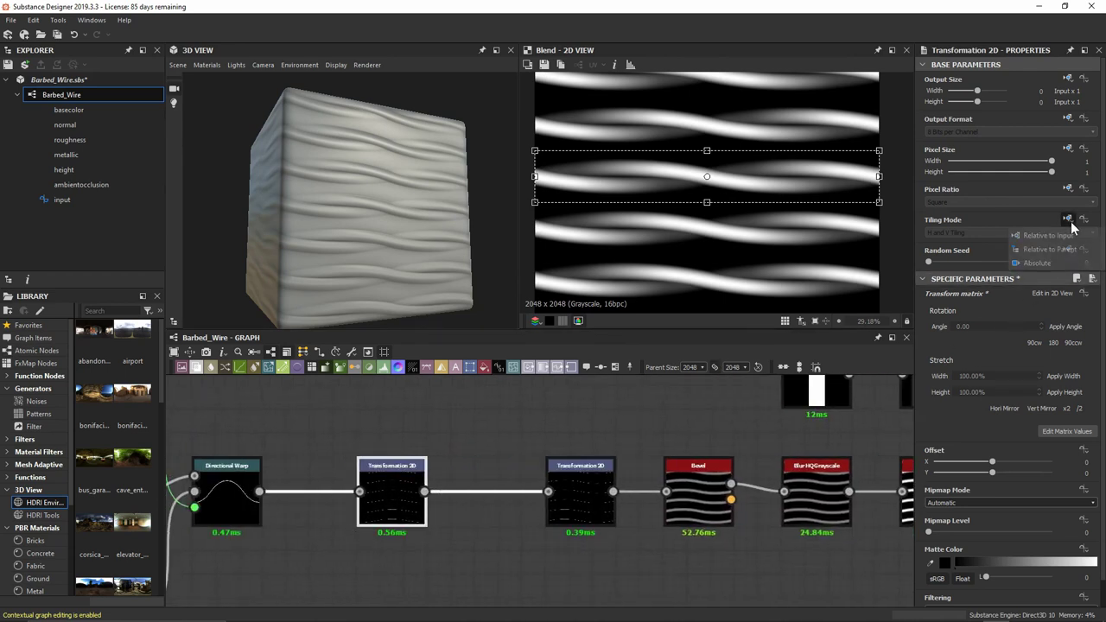
pyautogui.click(1055, 260)
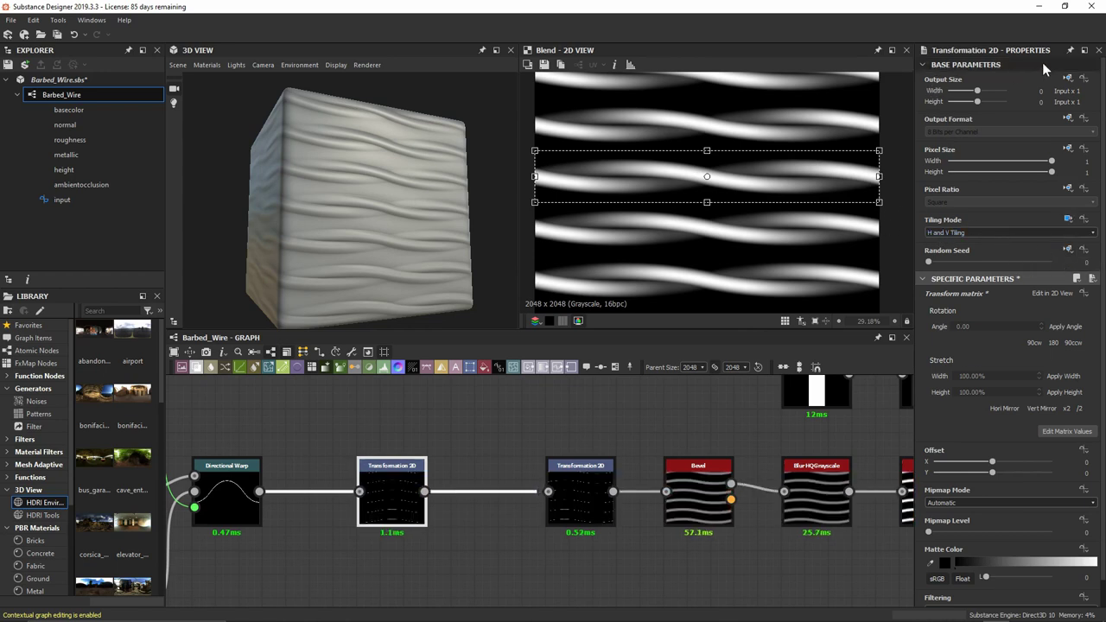
pyautogui.click(952, 233)
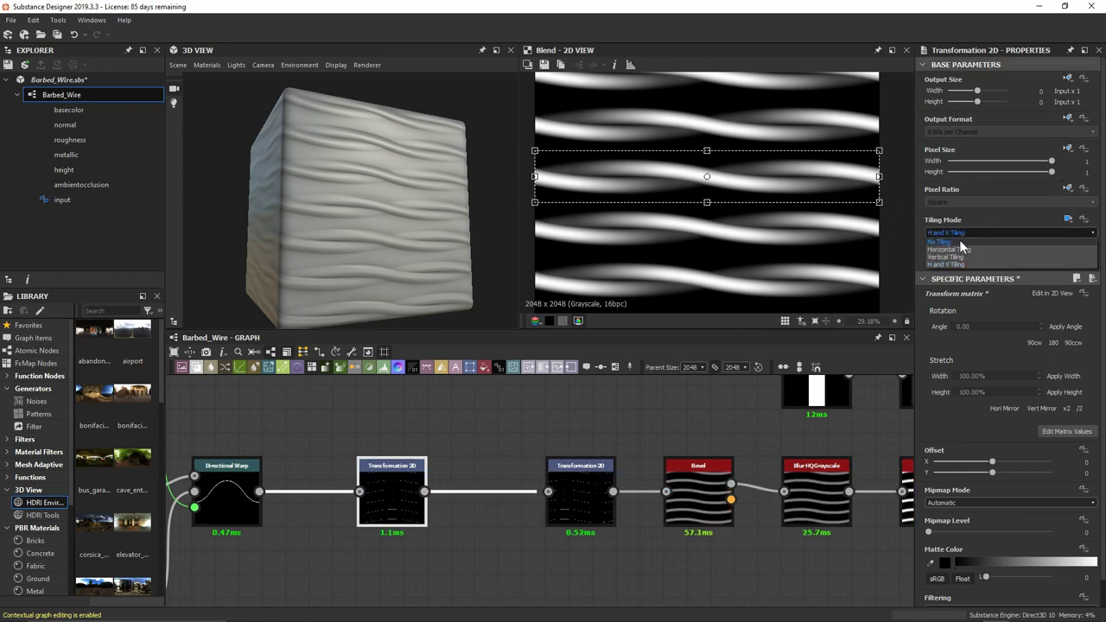
pyautogui.click(961, 249)
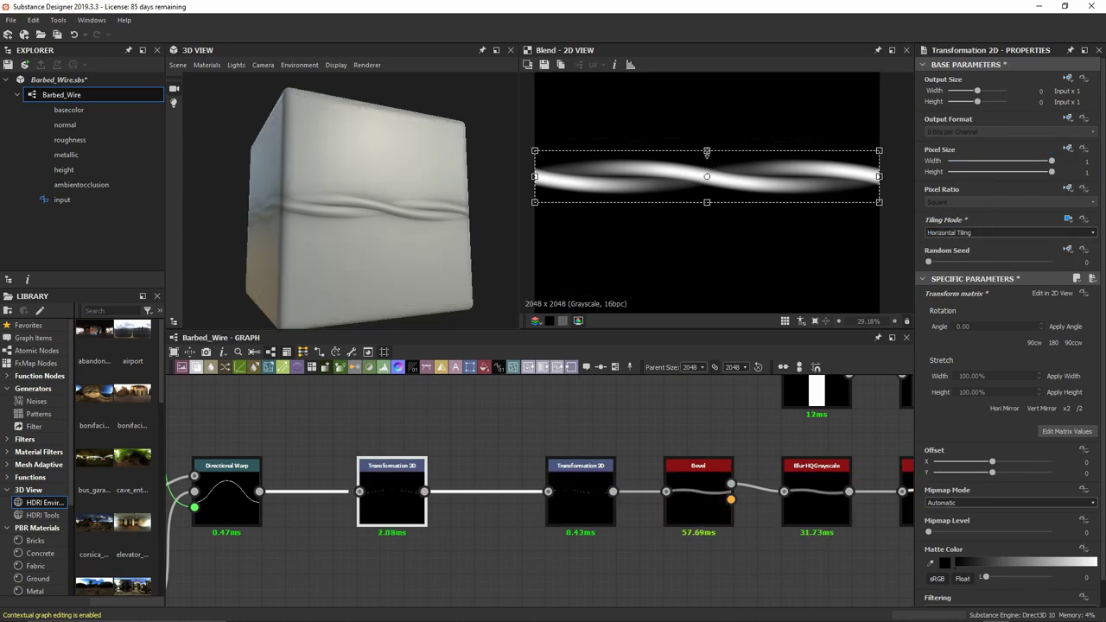
# Reduce the transformed wave's height slightly more and check the twisted wire's tiling in the 2D view
pyautogui.moveTo(707, 151); pyautogui.dragTo(708, 153)
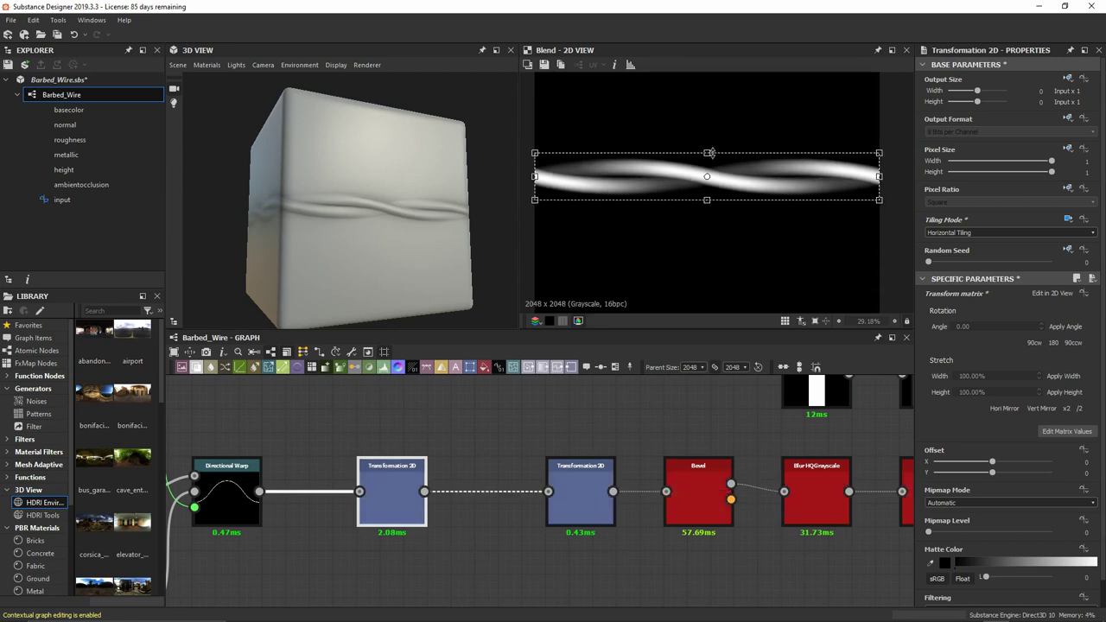
pyautogui.click(537, 424)
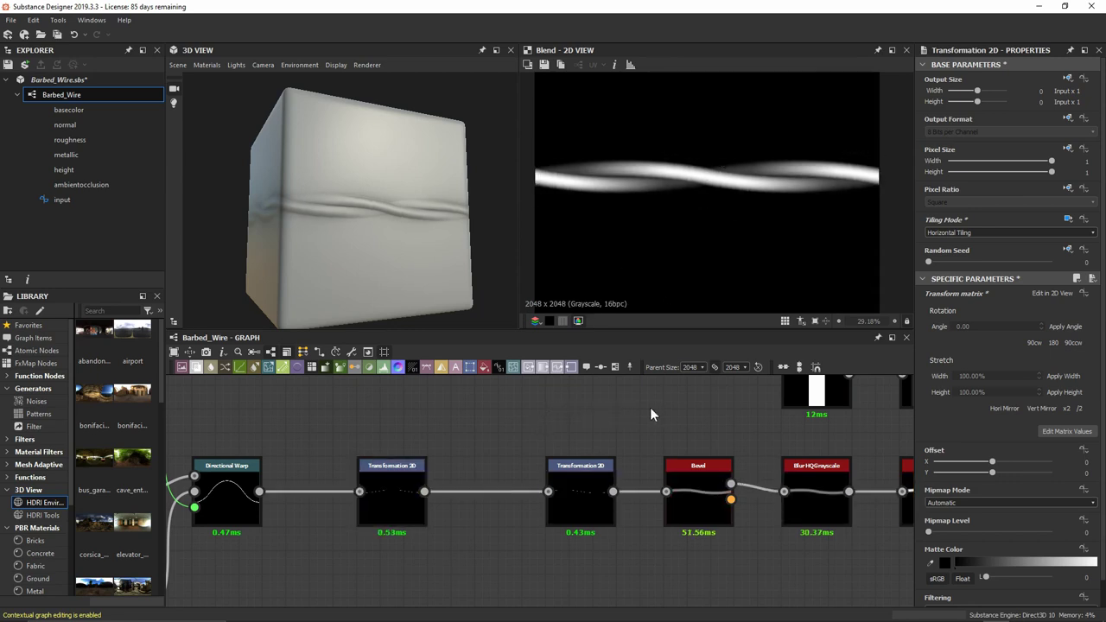
pyautogui.scroll(-2, 694, 207)
pyautogui.press('t')
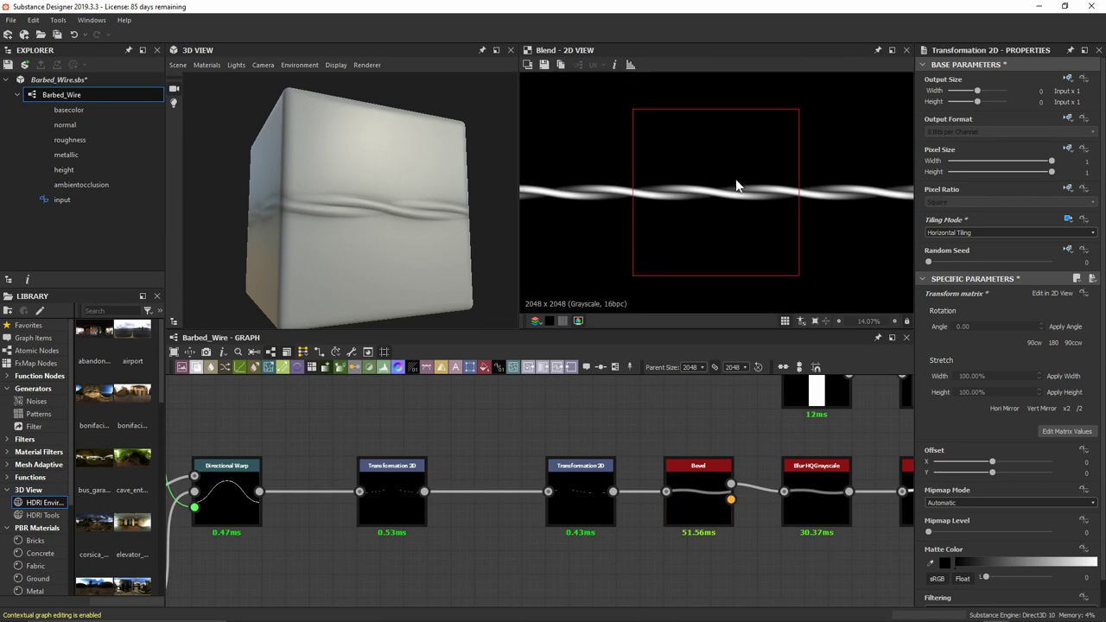
pyautogui.scroll(2, 730, 202)
pyautogui.press('t')
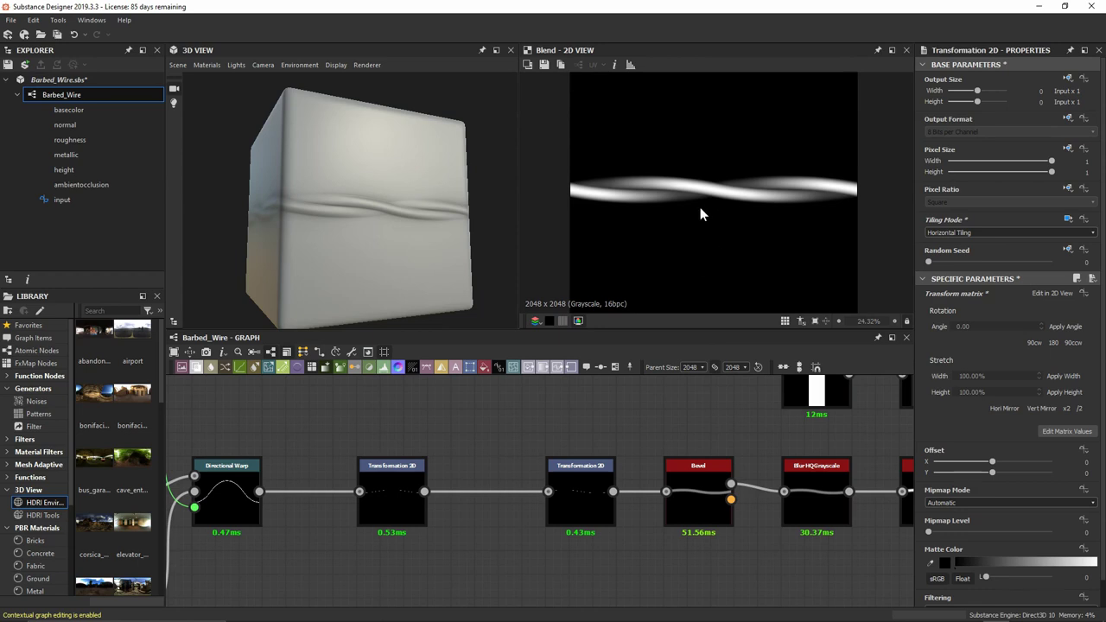
# Insert a Tile Generator node after the second Blend and connect the Blend's output to its first input
pyautogui.scroll(-2, 698, 493)
pyautogui.moveTo(698, 492); pyautogui.dragTo(521, 432, button='middle')
pyautogui.scroll(2, 447, 451)
pyautogui.moveTo(446, 452); pyautogui.dragTo(575, 459, button='middle')
pyautogui.scroll(1, 583, 490)
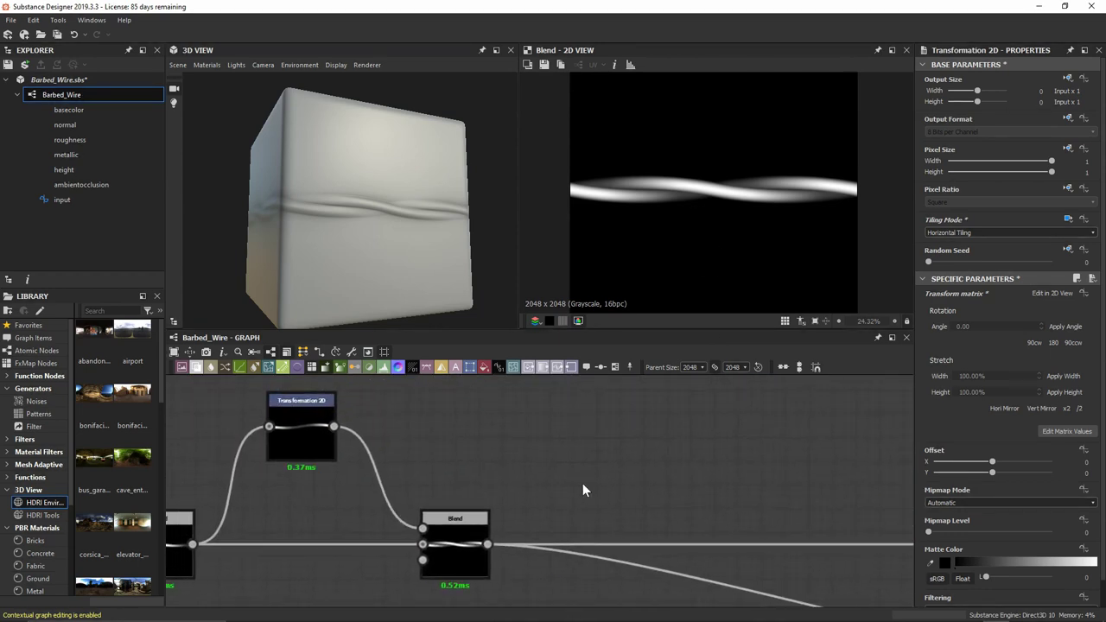
pyautogui.click(455, 534)
pyautogui.press('space')
pyautogui.write('tile')
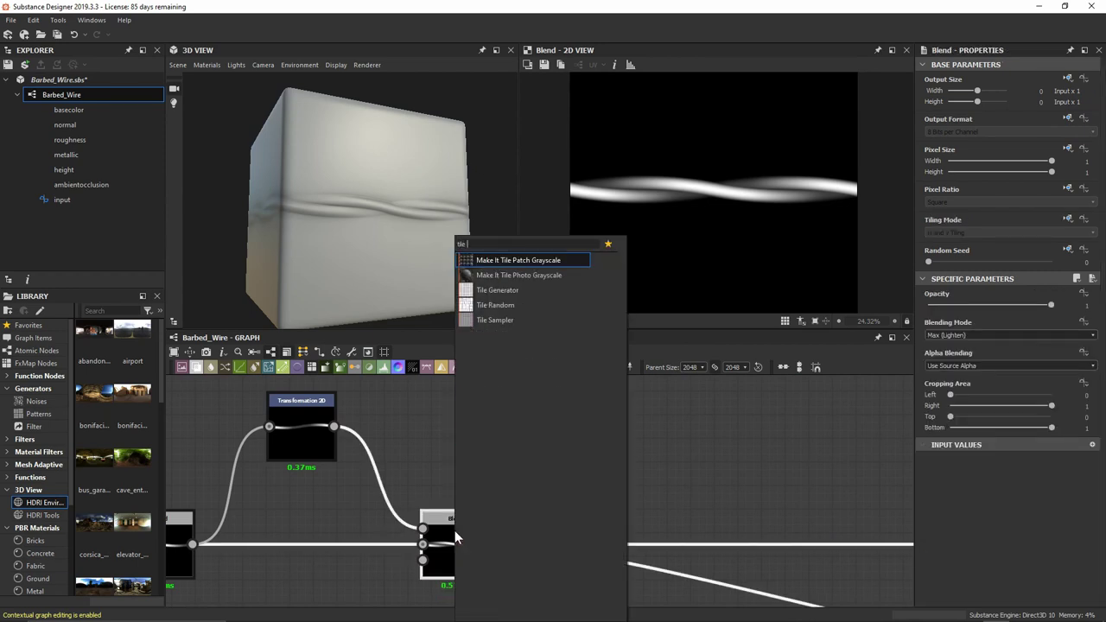
pyautogui.write(' gen')
pyautogui.press('Return')
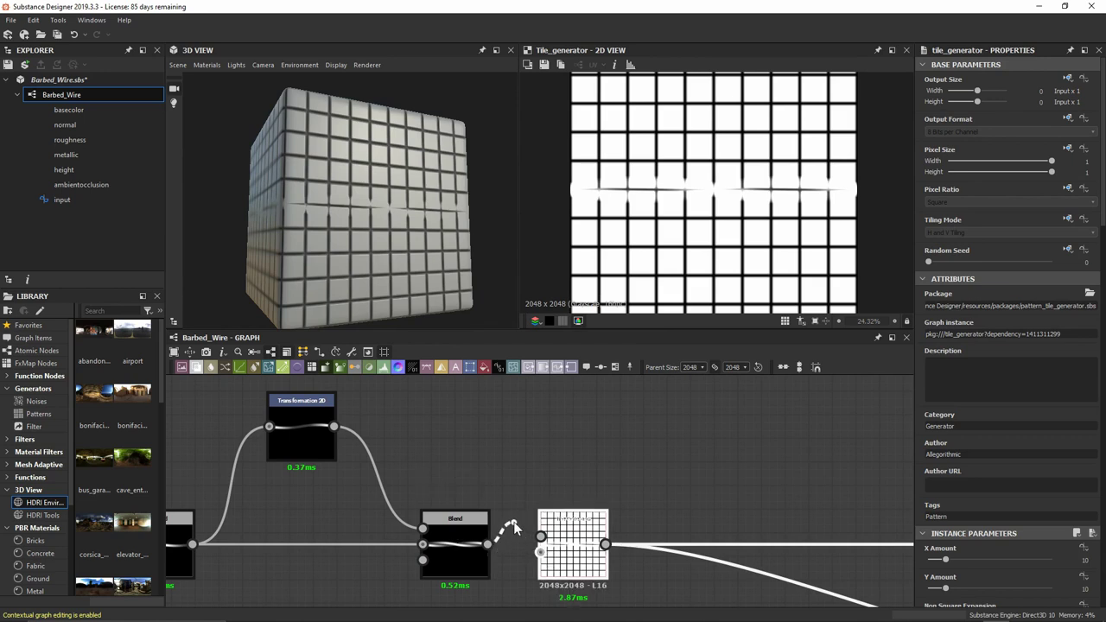
pyautogui.scroll(3, 549, 550)
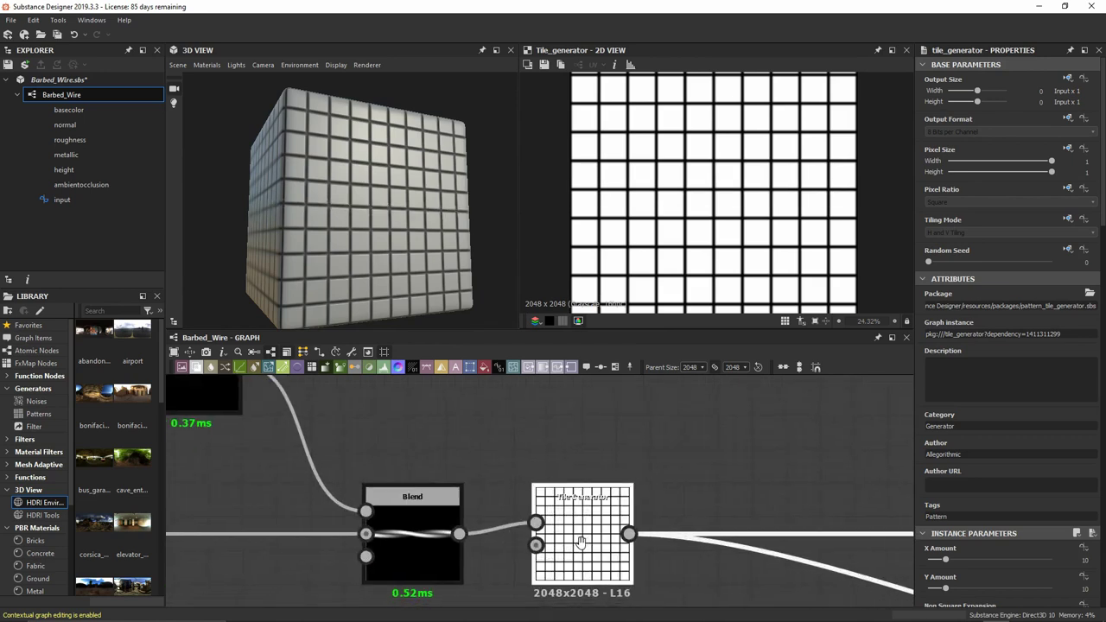
pyautogui.moveTo(576, 549); pyautogui.dragTo(608, 512, button='middle')
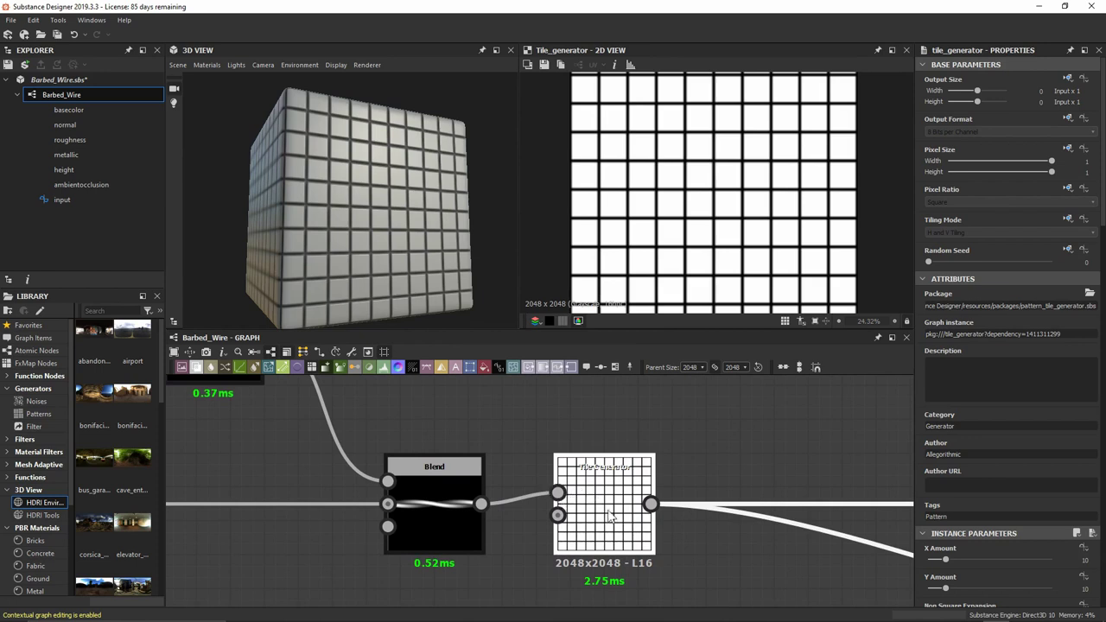
# Switch the Tile Generator's Pattern to Image Input, with a Y Amount of 1 and an X Amount of 2
pyautogui.scroll(-8, 1035, 382)
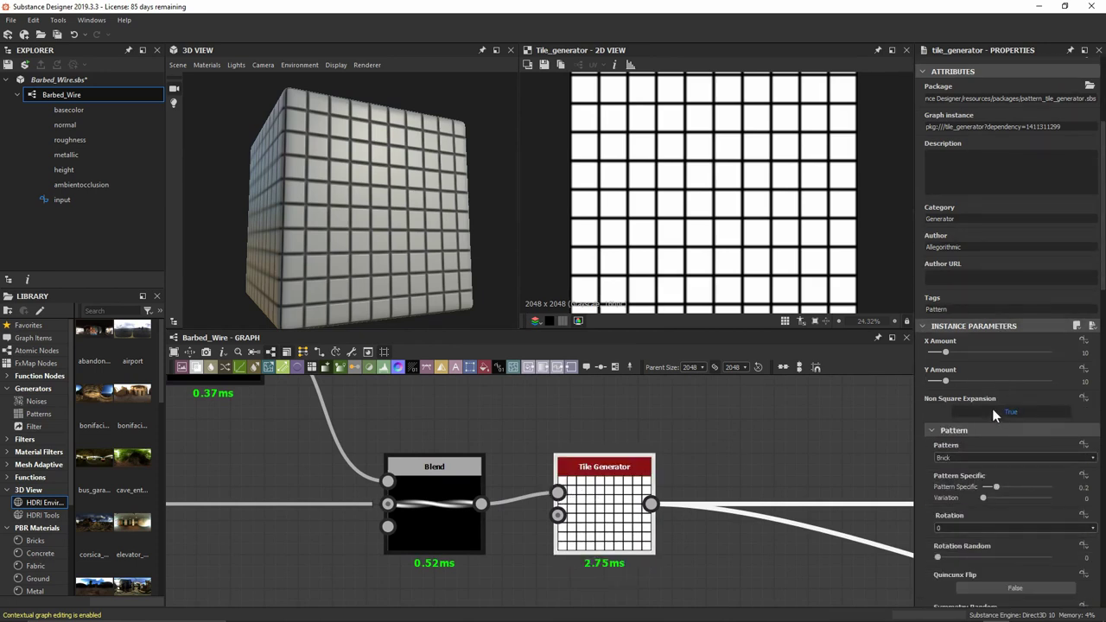
pyautogui.click(967, 386)
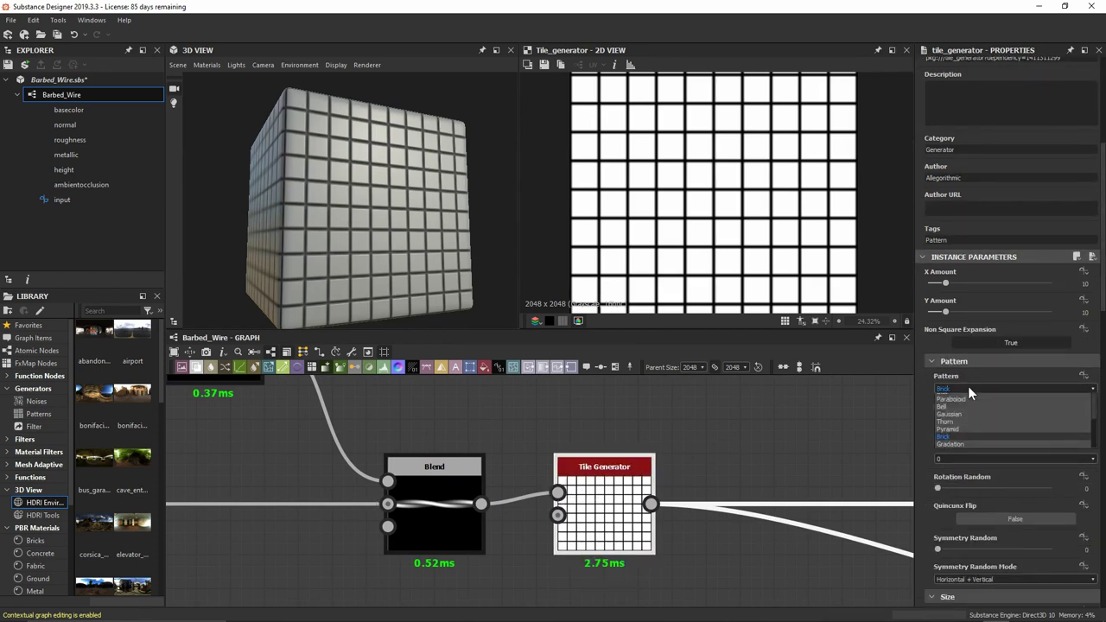
pyautogui.click(973, 395)
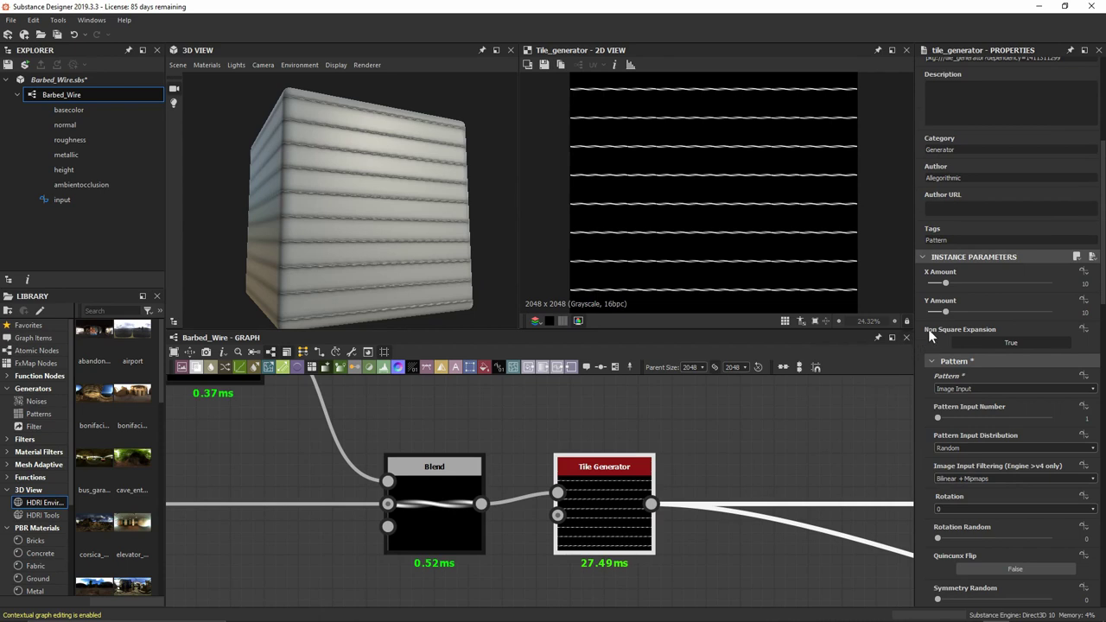
pyautogui.moveTo(945, 312); pyautogui.dragTo(929, 313)
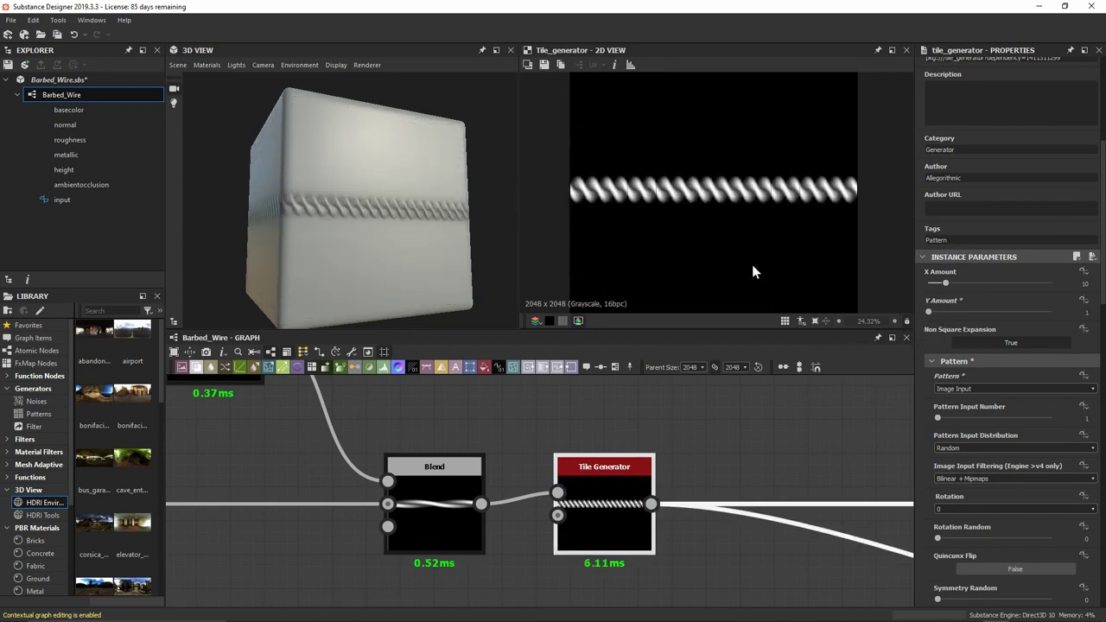
pyautogui.scroll(-2, 706, 201)
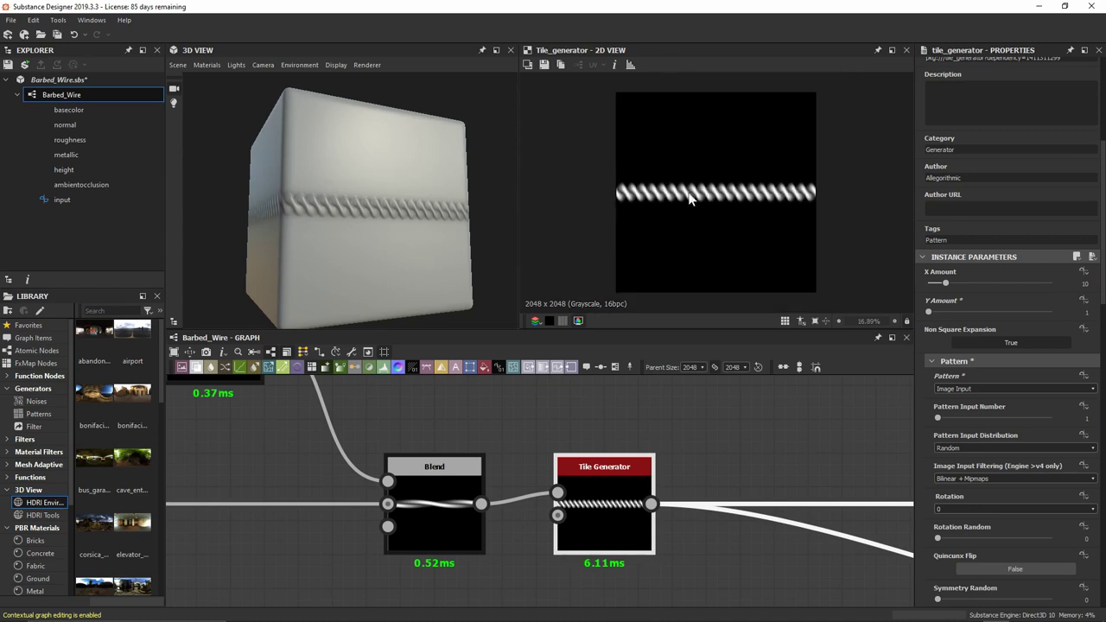
pyautogui.scroll(1, 687, 191)
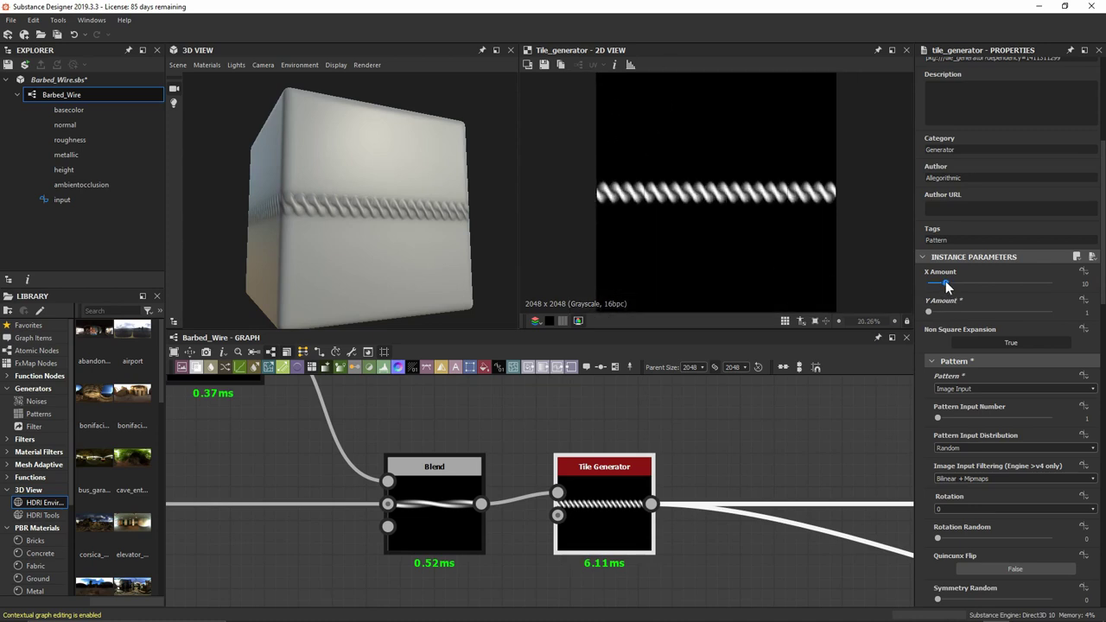
pyautogui.moveTo(945, 282); pyautogui.dragTo(930, 278)
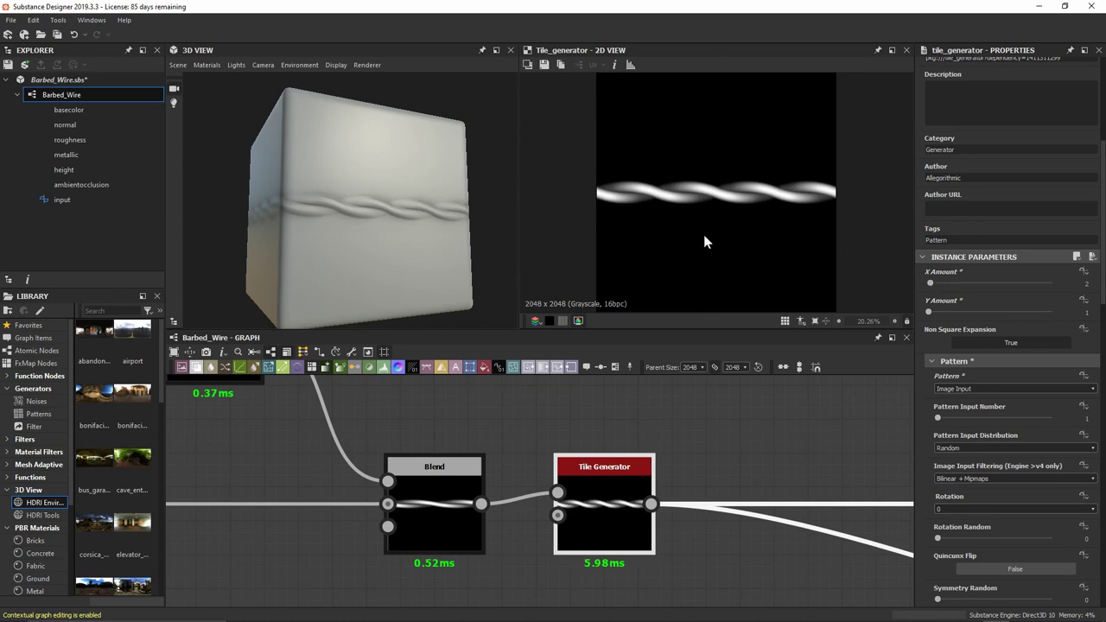
# Check the twisted wire's tiling seams in the 2D view and set the Tile Generator's Image Input Filtering to Bilinear
pyautogui.scroll(-2, 703, 234)
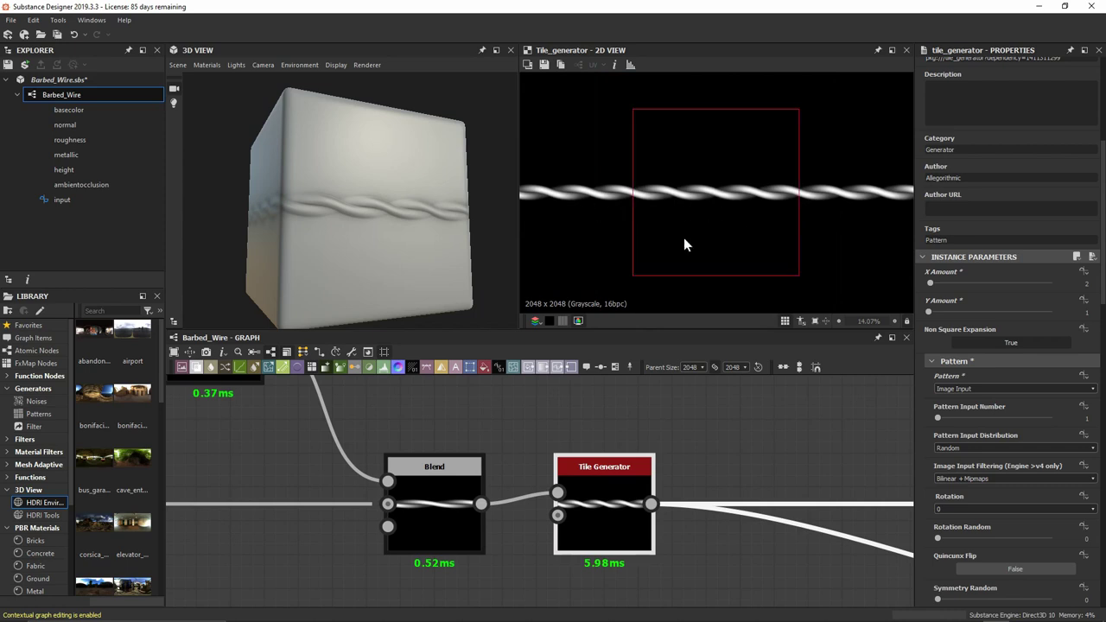
pyautogui.scroll(3, 689, 214)
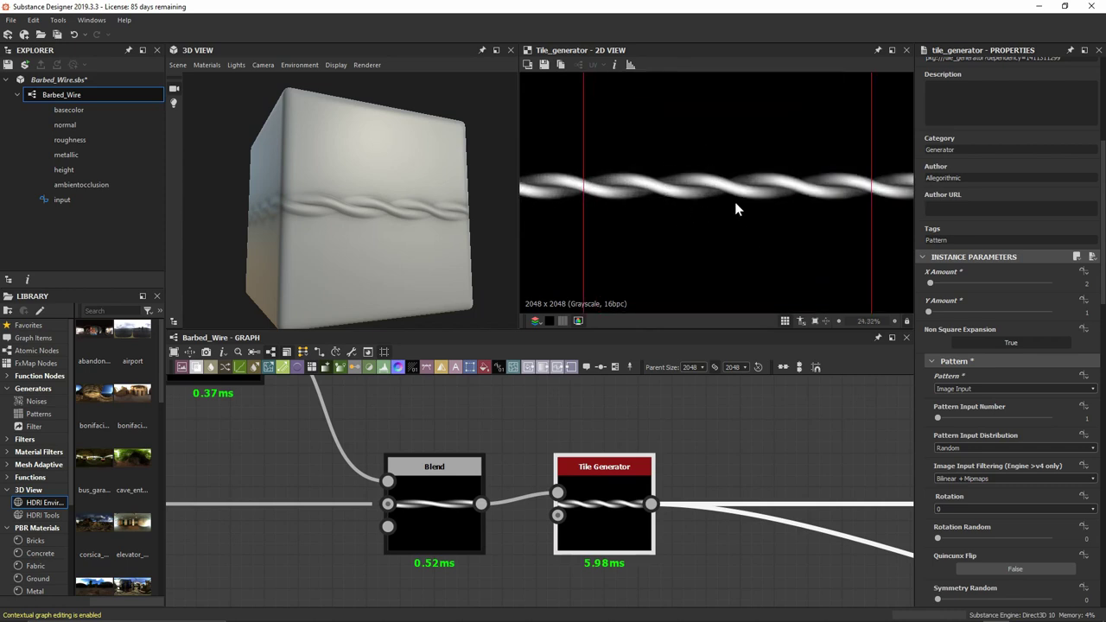
pyautogui.scroll(4, 741, 214)
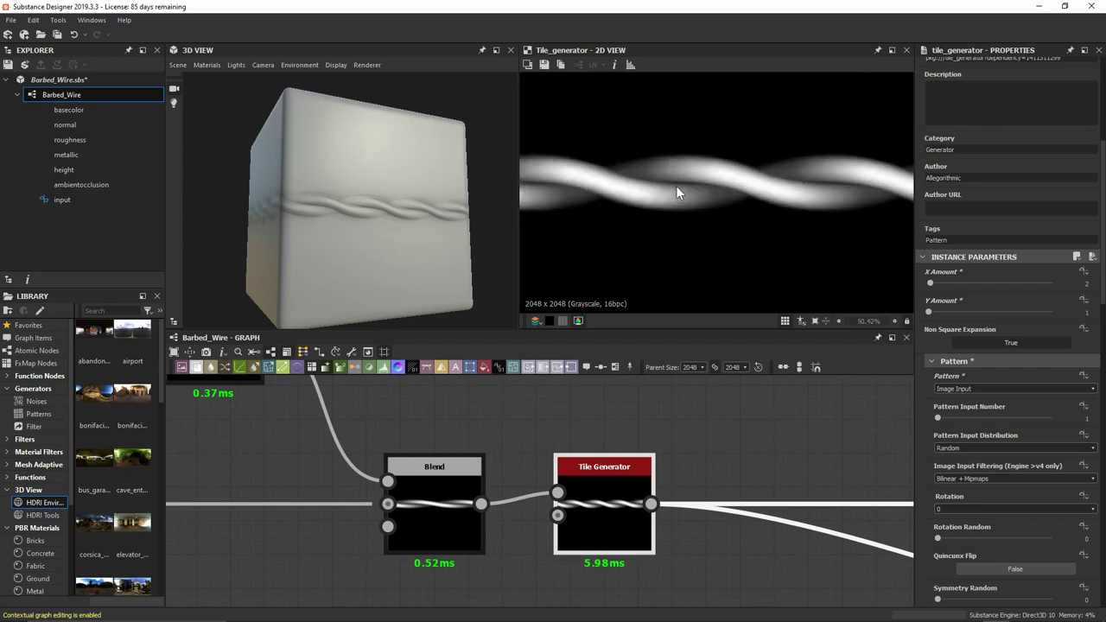
pyautogui.moveTo(791, 209); pyautogui.dragTo(849, 216, button='middle')
pyautogui.scroll(-3, 597, 234)
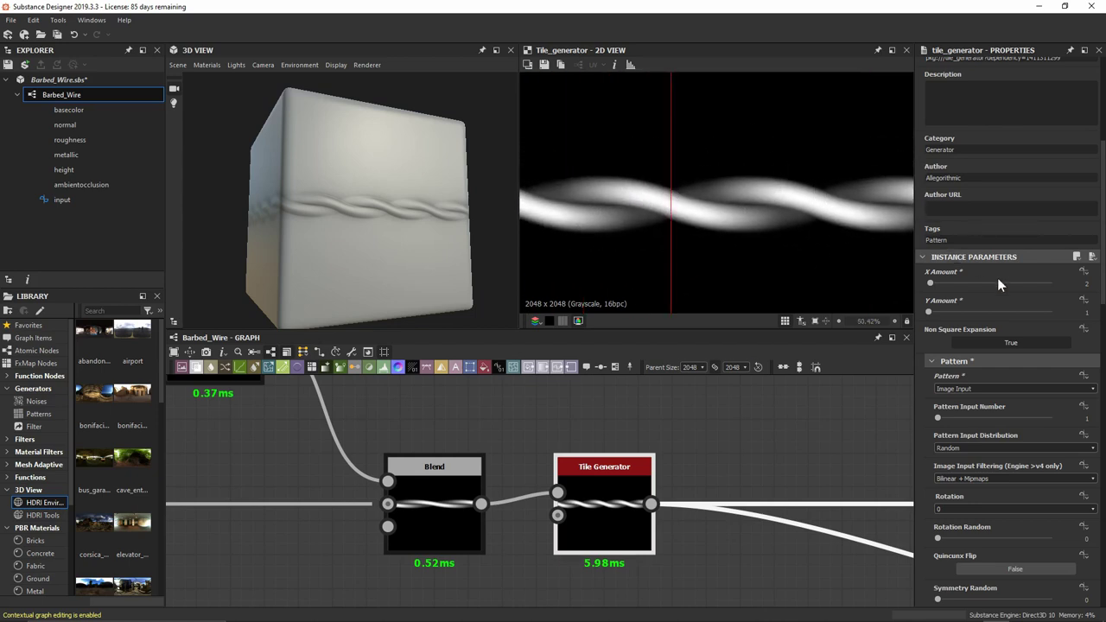
pyautogui.scroll(-2, 996, 353)
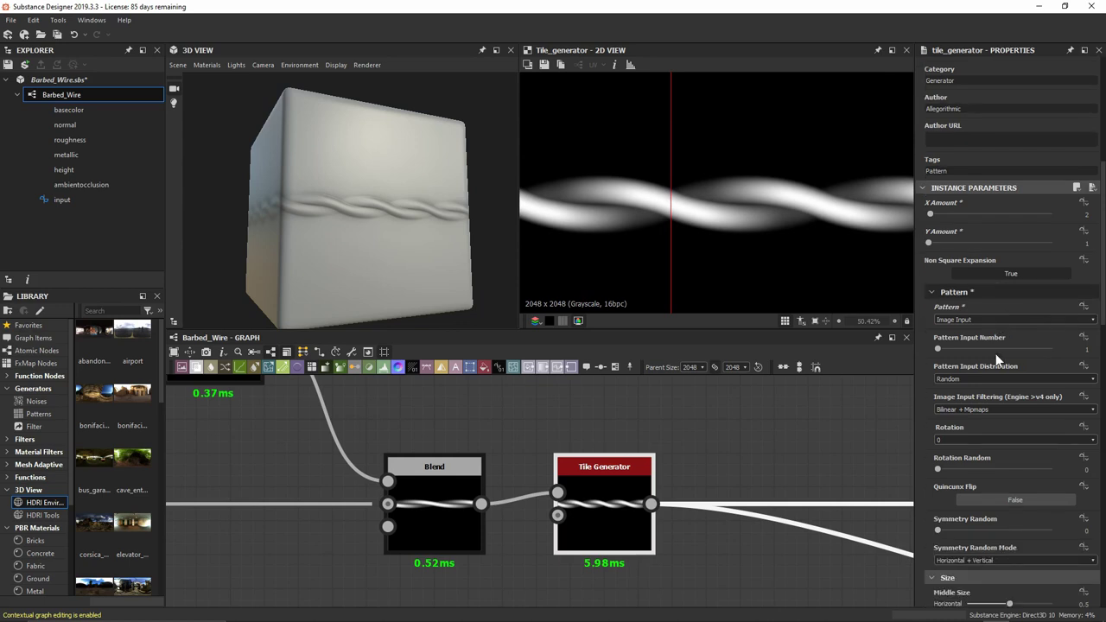
pyautogui.click(1002, 411)
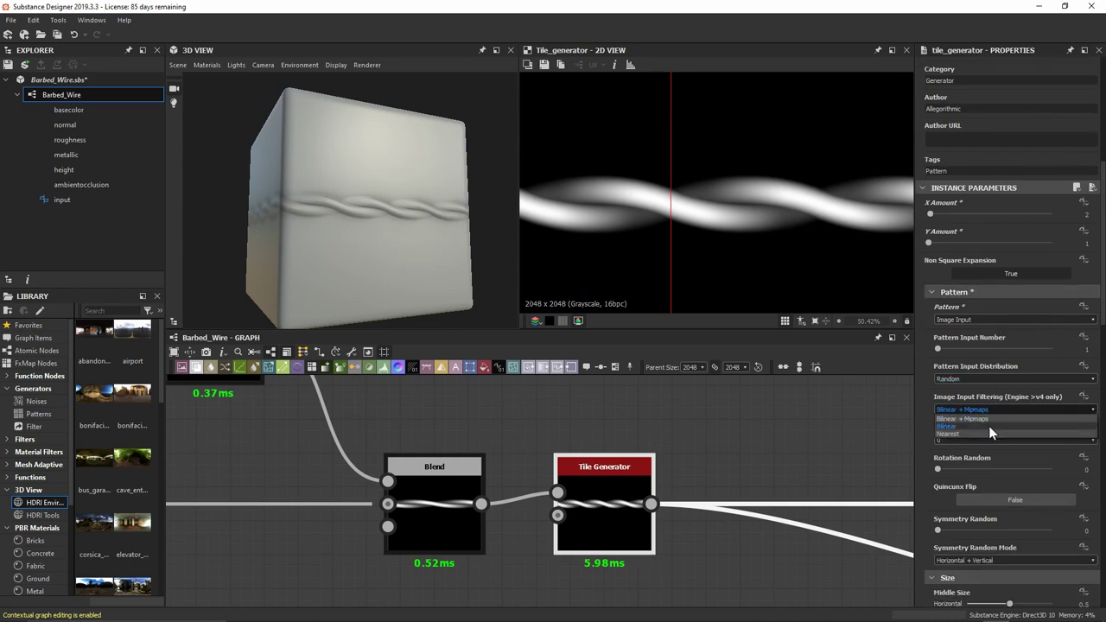
pyautogui.click(988, 426)
pyautogui.scroll(2, 707, 250)
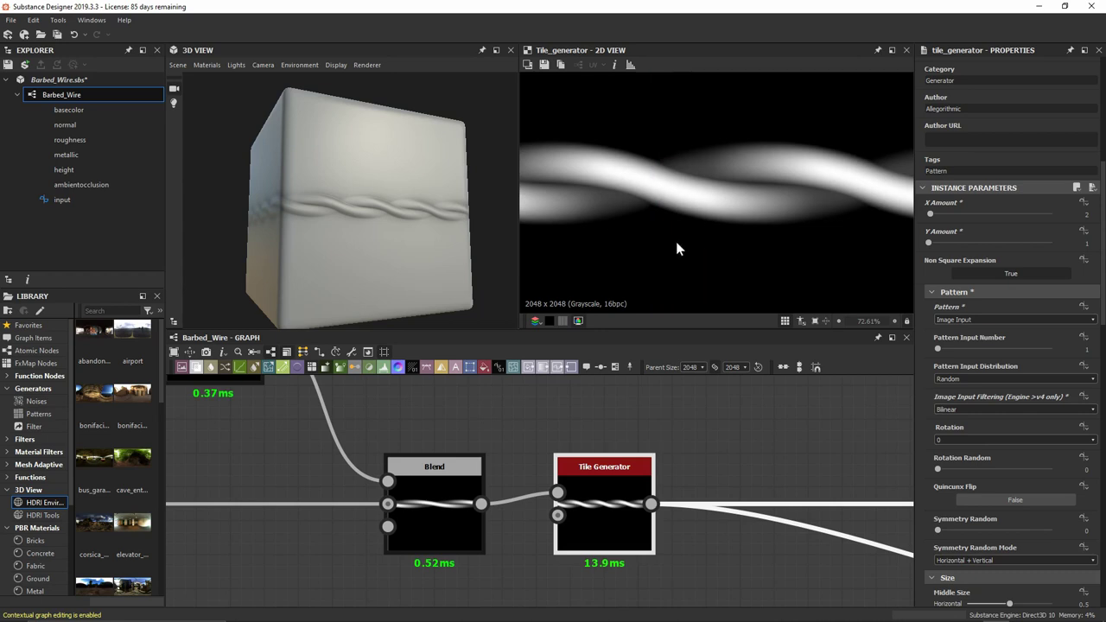
pyautogui.scroll(-2, 761, 212)
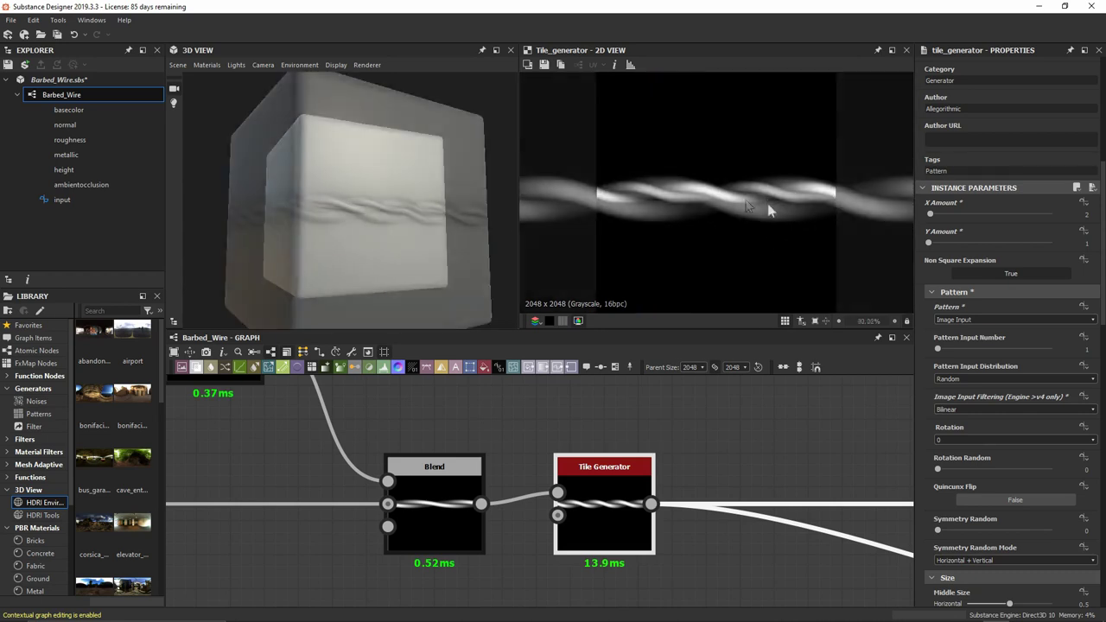
# Set the Normal node's Intensity to 10 and check the twisted wire on the 3D cube
pyautogui.scroll(-1, 726, 452)
pyautogui.moveTo(726, 452); pyautogui.dragTo(353, 435, button='middle')
pyautogui.scroll(-2, 353, 435)
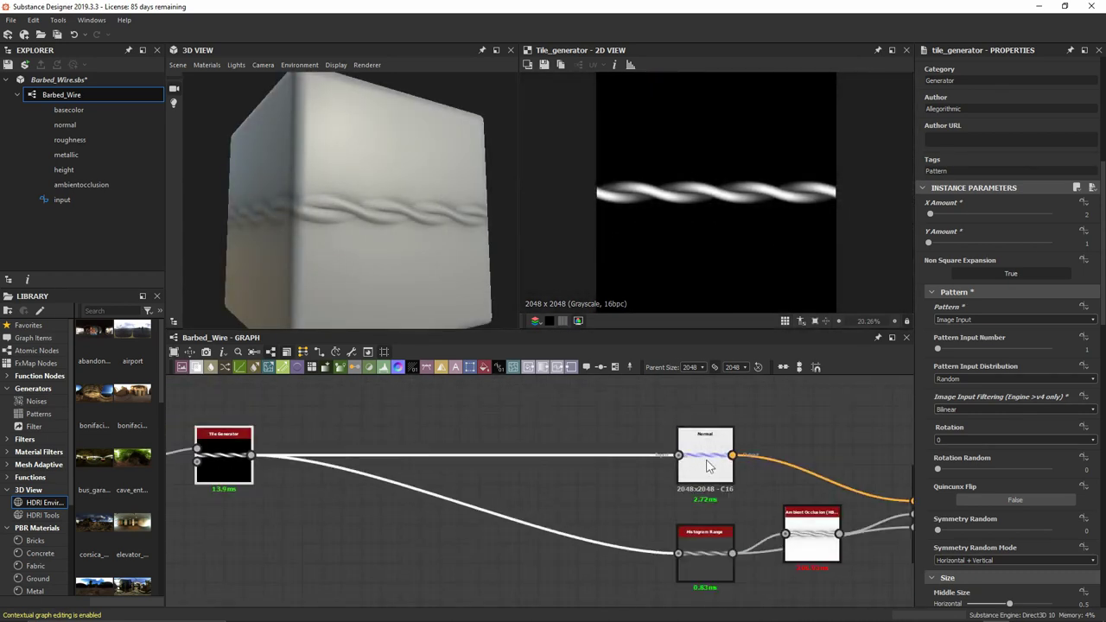
pyautogui.doubleClick(707, 465)
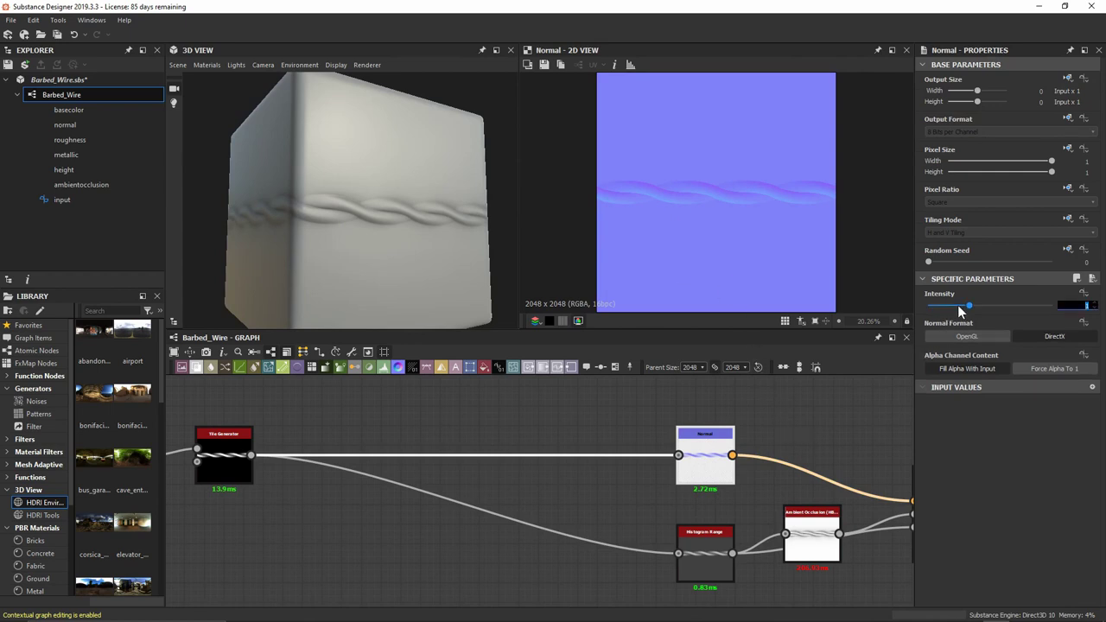
pyautogui.write('10')
pyautogui.press('Return')
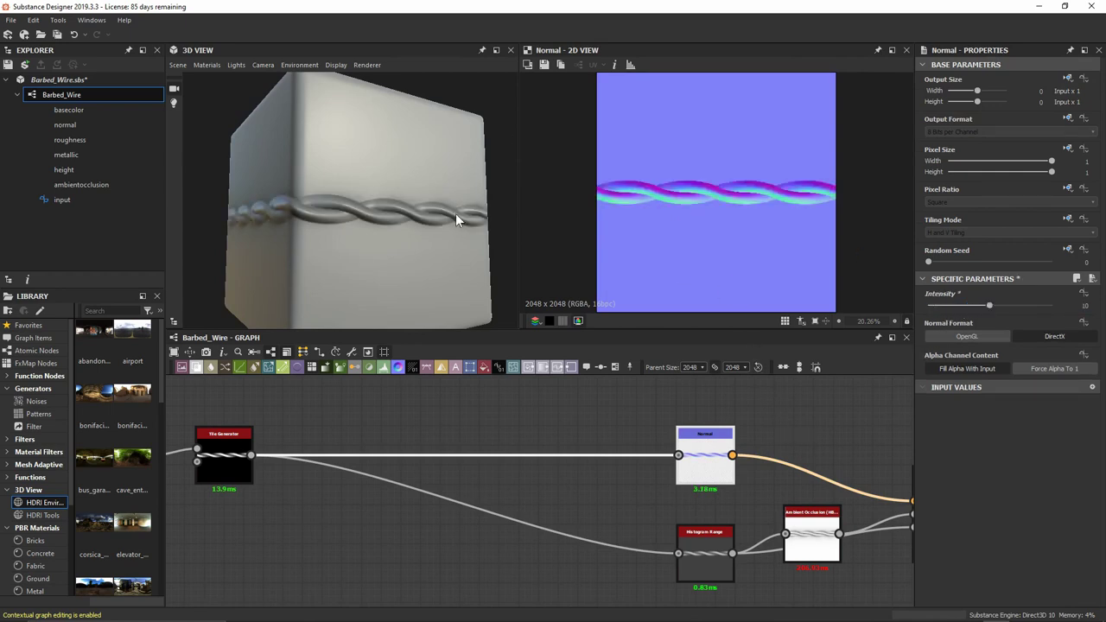
pyautogui.moveTo(464, 246); pyautogui.dragTo(441, 189)
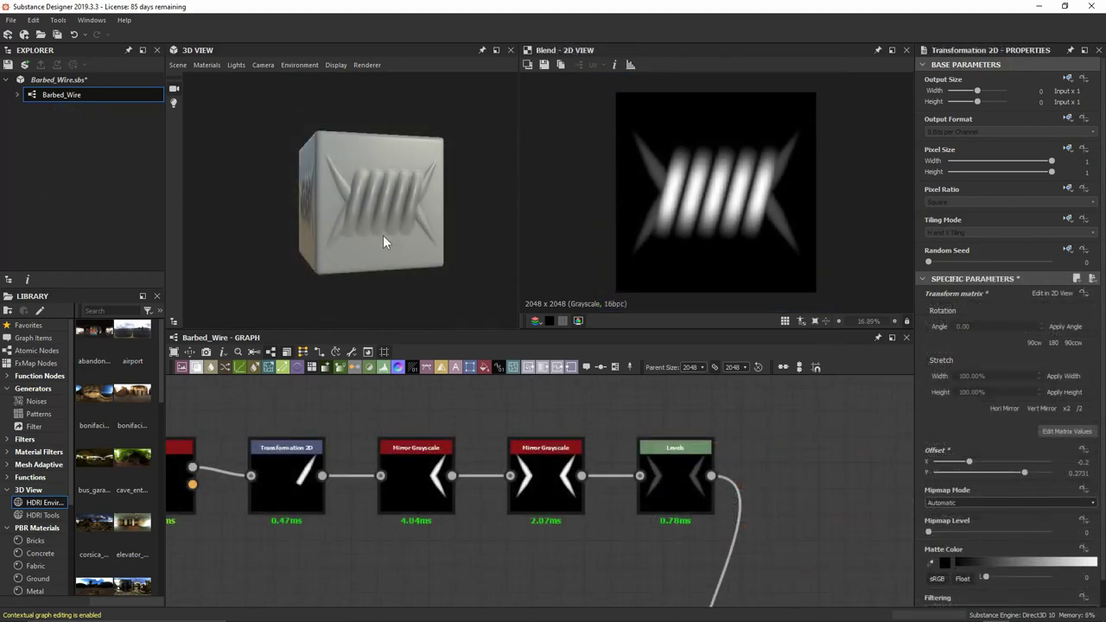
# Select the Blend node that combines the wire coil with the mirrored spikes and examine its connections
pyautogui.moveTo(679, 529); pyautogui.dragTo(531, 508, button='middle')
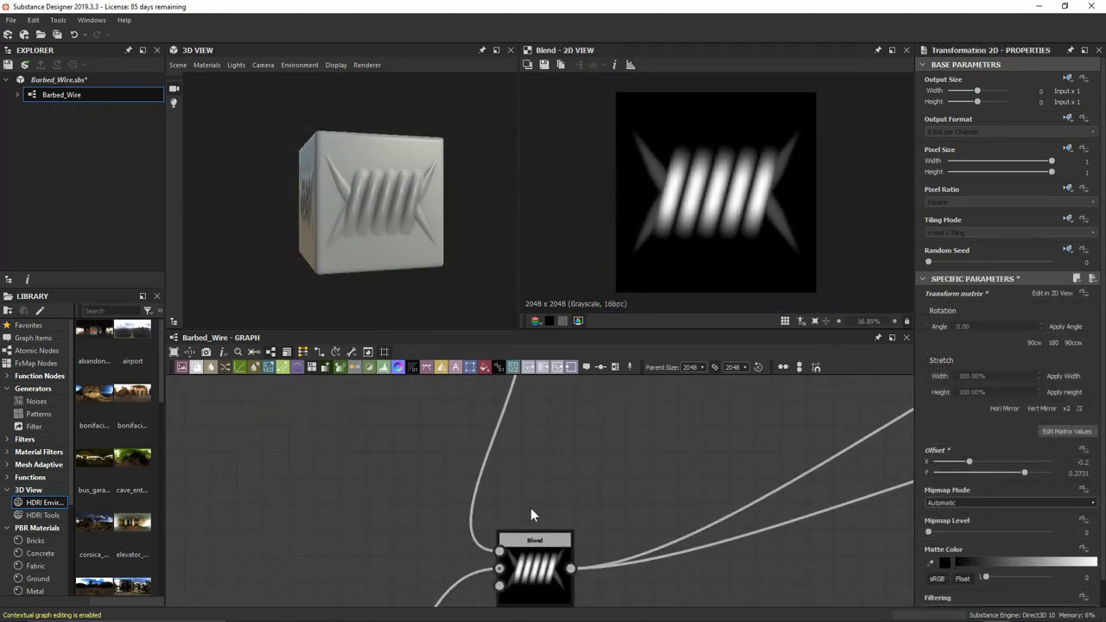
pyautogui.click(537, 571)
pyautogui.scroll(2, 537, 572)
pyautogui.moveTo(654, 568); pyautogui.dragTo(510, 493, button='middle')
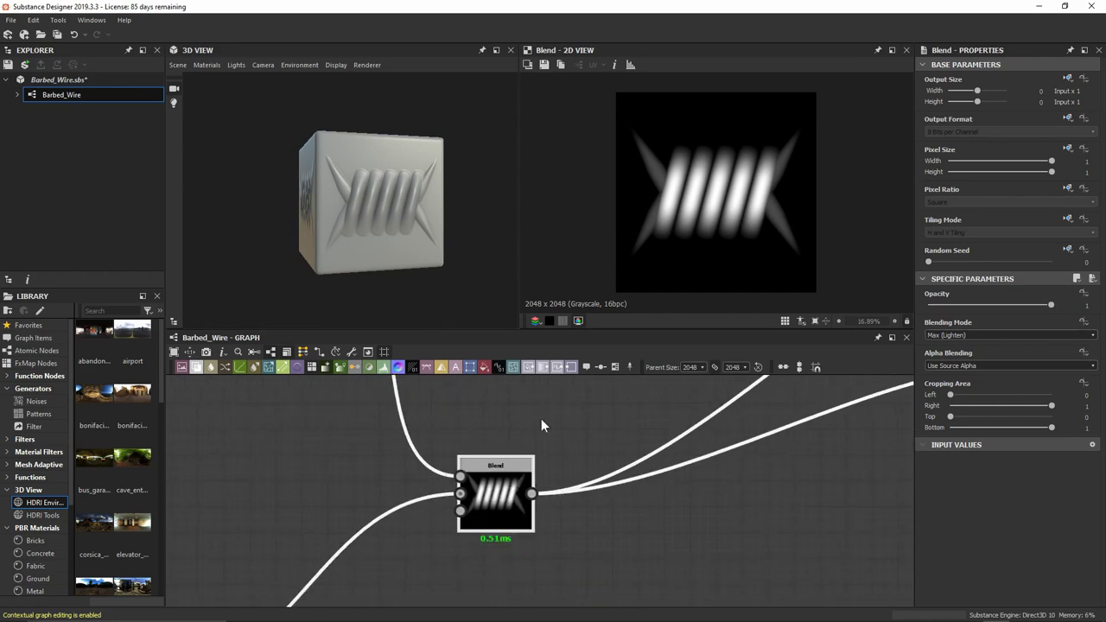
pyautogui.rightClick(512, 467)
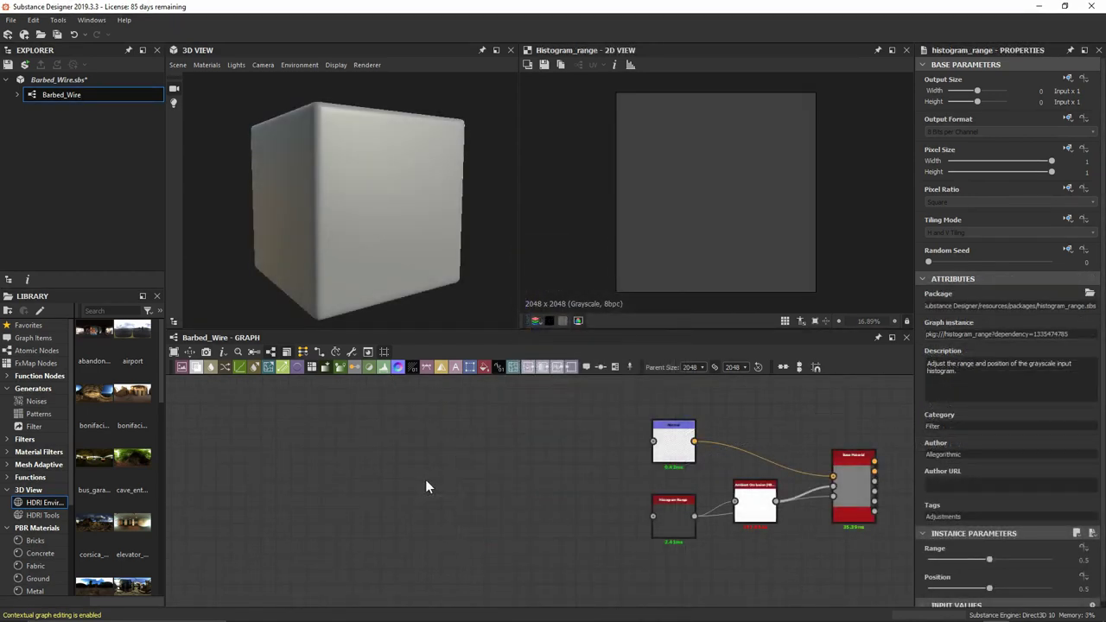
# Add a Gradient Linear 2 node and connect its output to the Normal and Histogram Range nodes
pyautogui.press('space')
pyautogui.write('grad')
pyautogui.press('Down')
pyautogui.press('Down')
pyautogui.press('Down')
pyautogui.press('Down')
pyautogui.press('Down')
pyautogui.press('Down')
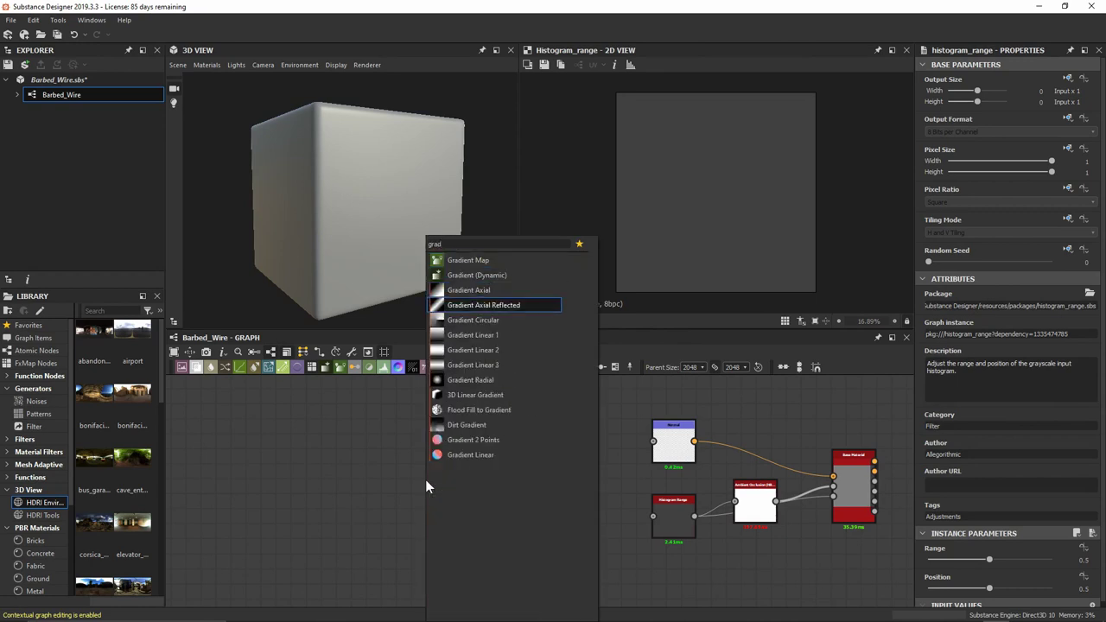
pyautogui.press('Return')
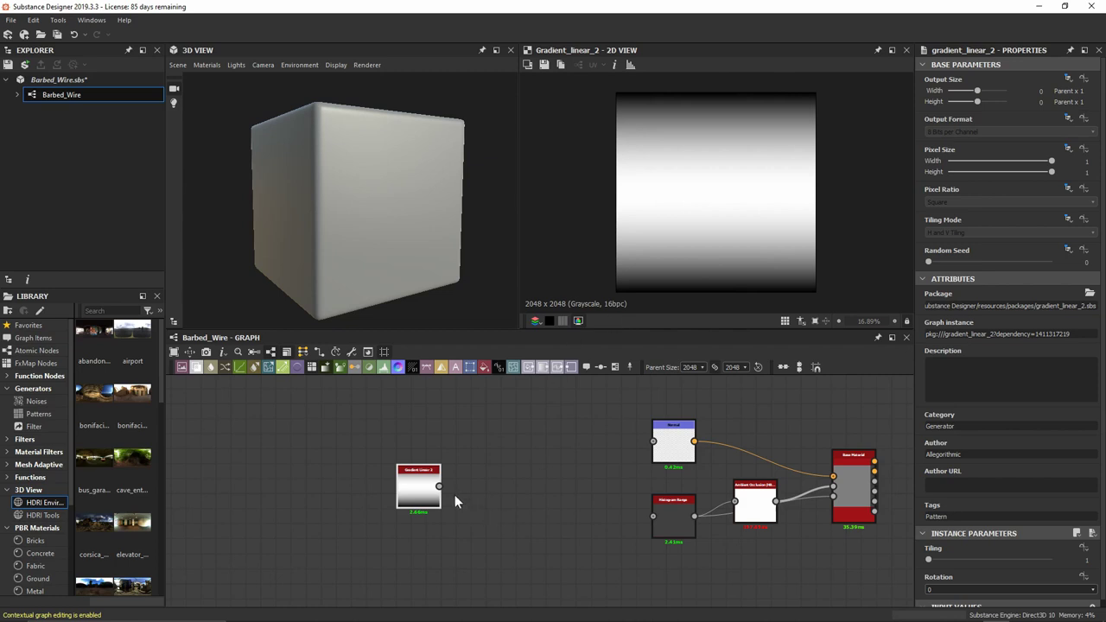
pyautogui.moveTo(438, 486); pyautogui.dragTo(654, 516)
pyautogui.moveTo(654, 516); pyautogui.dragTo(291, 498)
pyautogui.scroll(3, 455, 520)
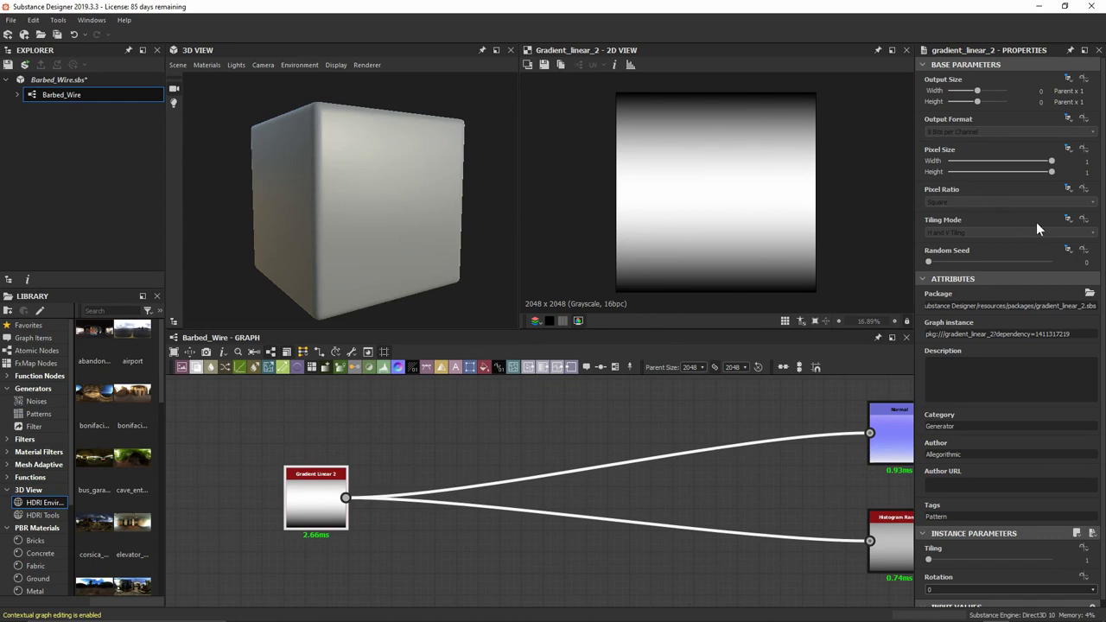
# Make the Gradient Linear 2 node's Tiling Mode absolute with Horizontal Tiling, and set its Tiling to 16 for a single thin strip
pyautogui.click(1068, 224)
pyautogui.click(1054, 249)
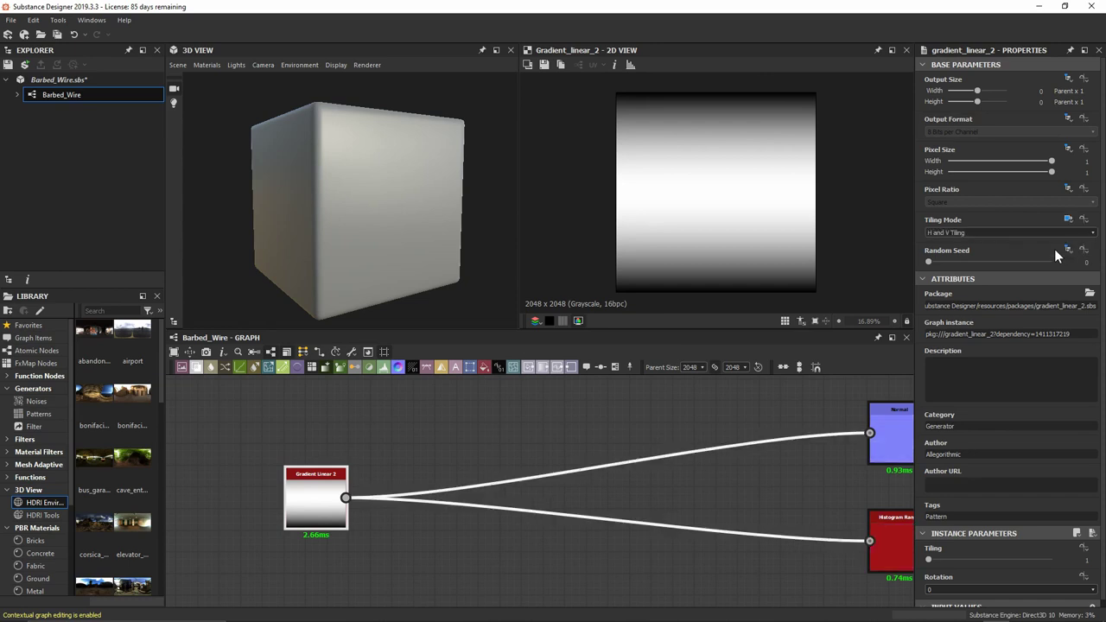
pyautogui.click(979, 229)
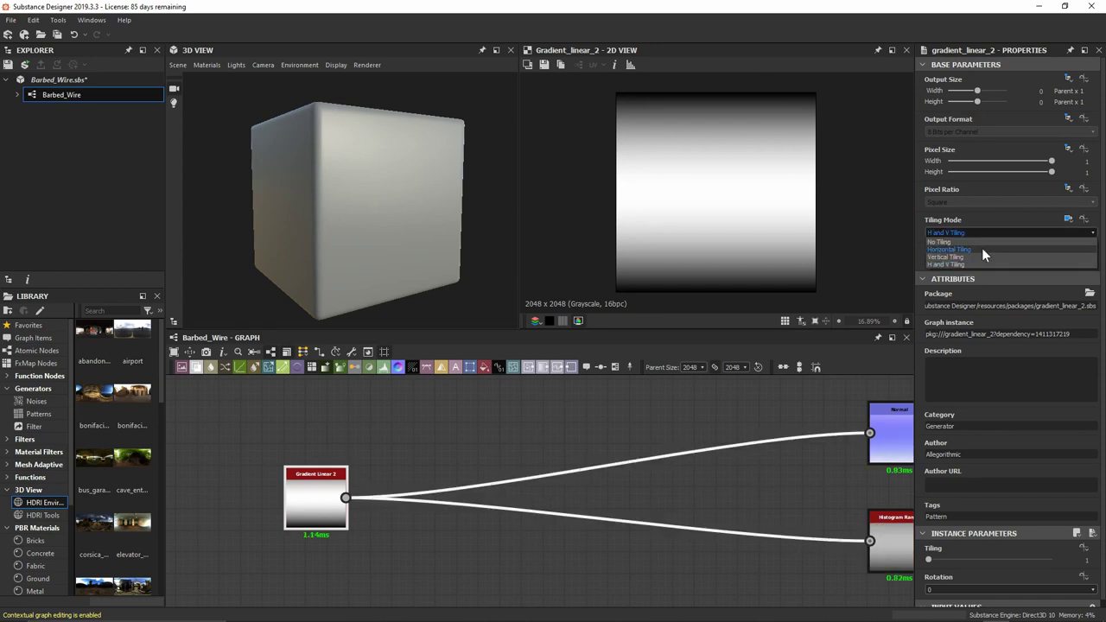
pyautogui.click(983, 249)
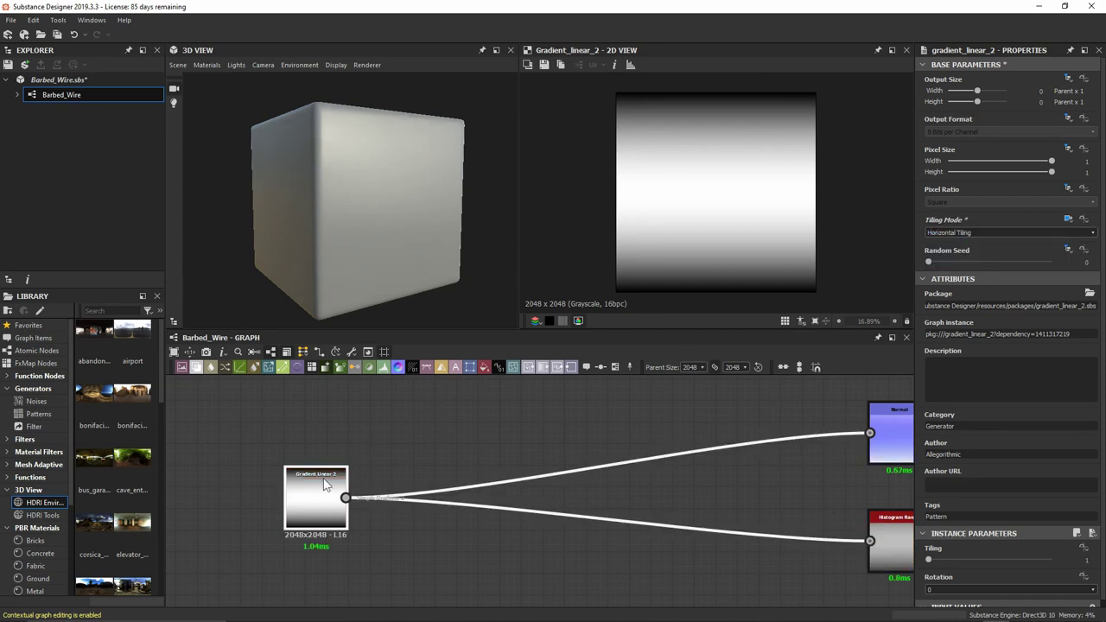
pyautogui.scroll(-1, 1002, 346)
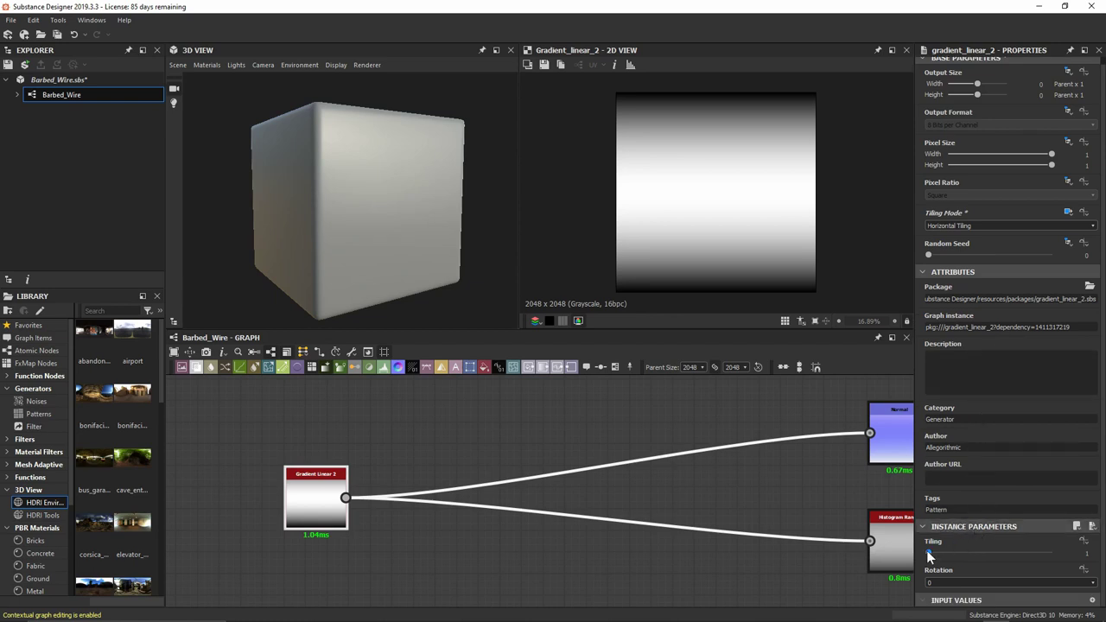
pyautogui.moveTo(928, 554); pyautogui.dragTo(1052, 560)
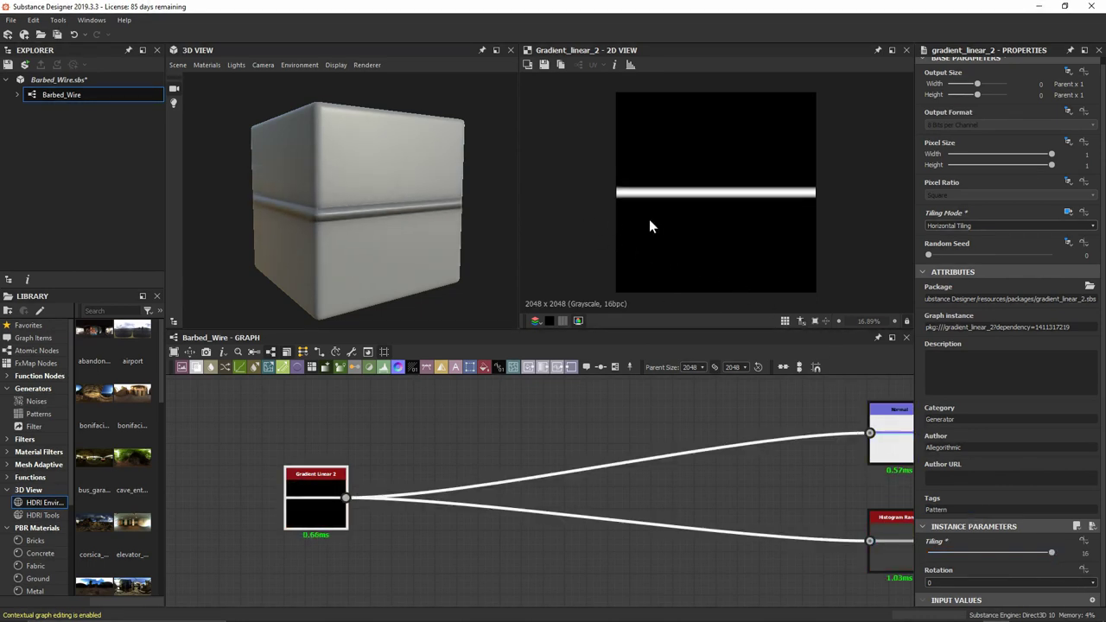
pyautogui.moveTo(349, 294); pyautogui.dragTo(286, 279)
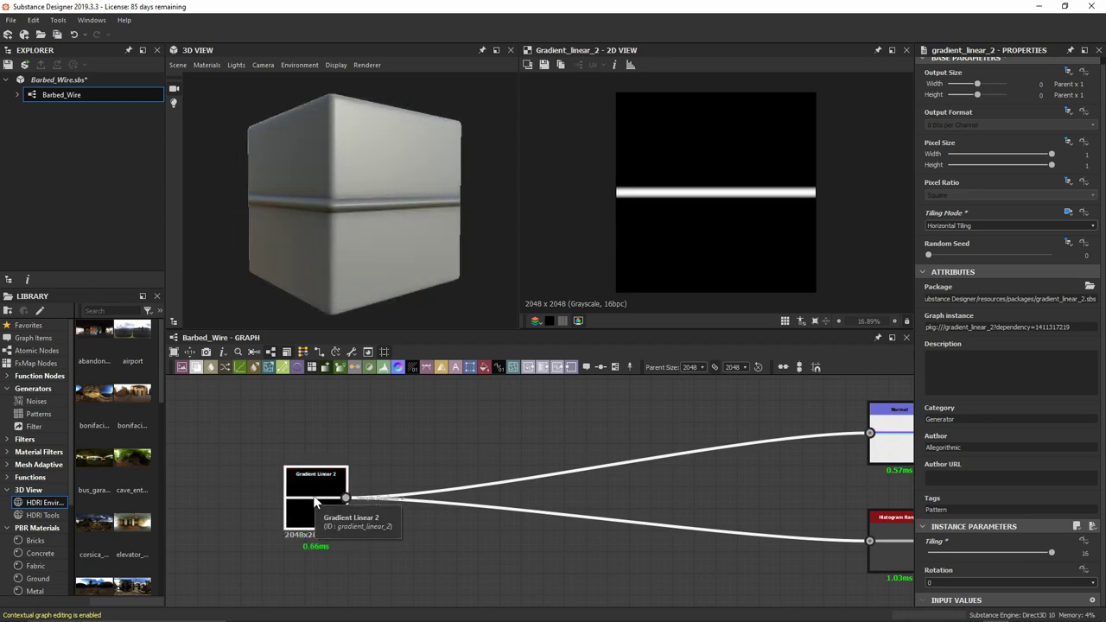
pyautogui.click(317, 501)
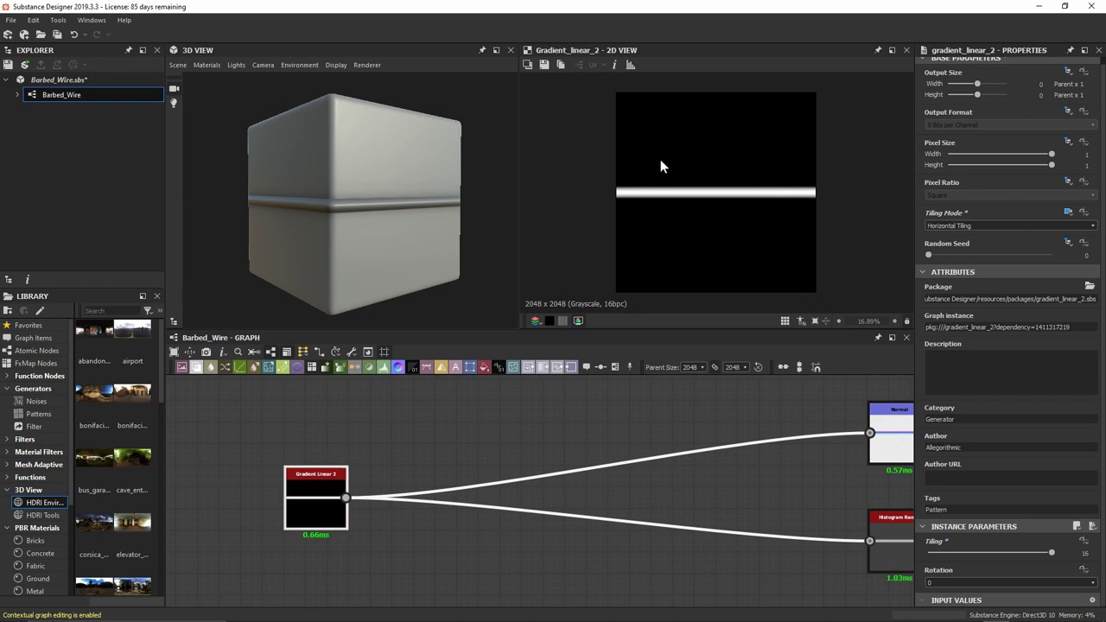
# Add a Shape node above the Gradient Linear 2 node and set its X Size to 0.25
pyautogui.moveTo(339, 475); pyautogui.dragTo(336, 539)
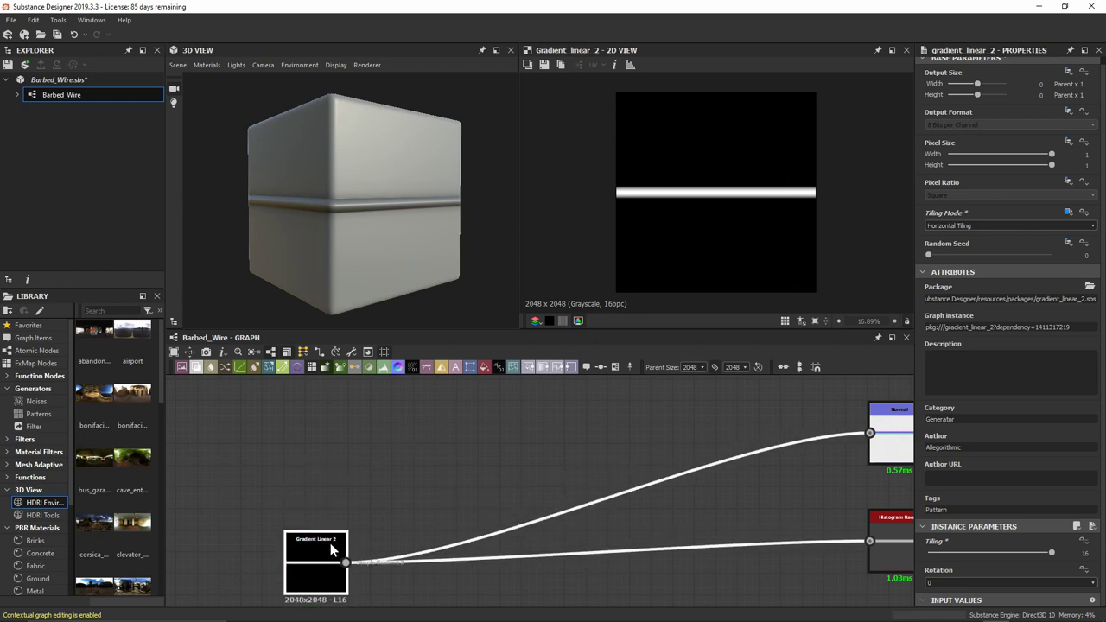
pyautogui.click(304, 450)
pyautogui.press('space')
pyautogui.write('shape')
pyautogui.press('Return')
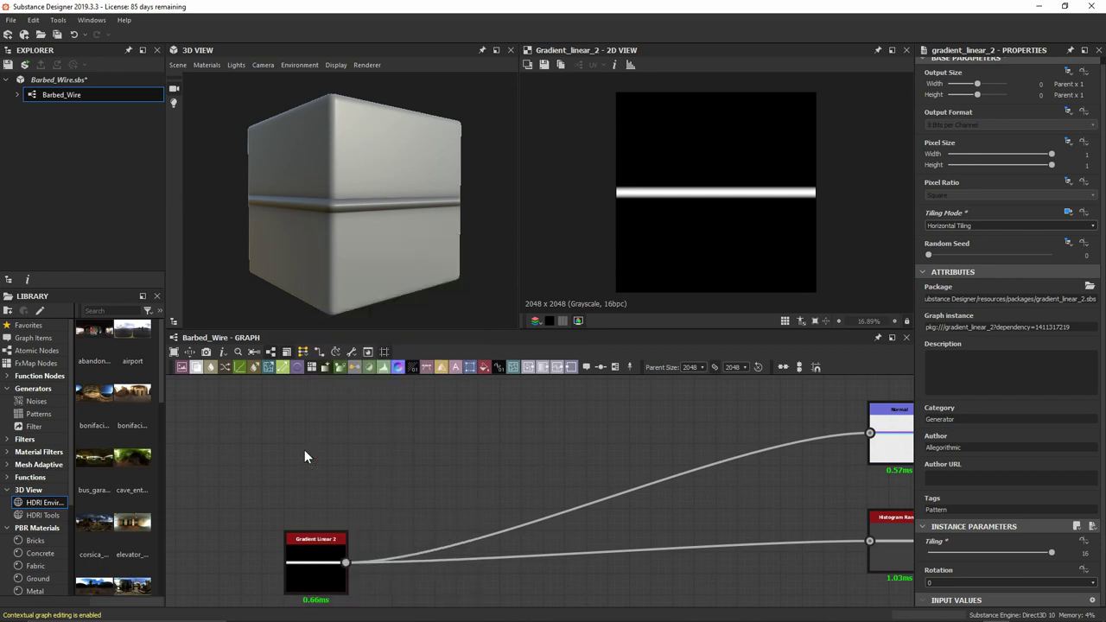
pyautogui.scroll(-4, 1060, 488)
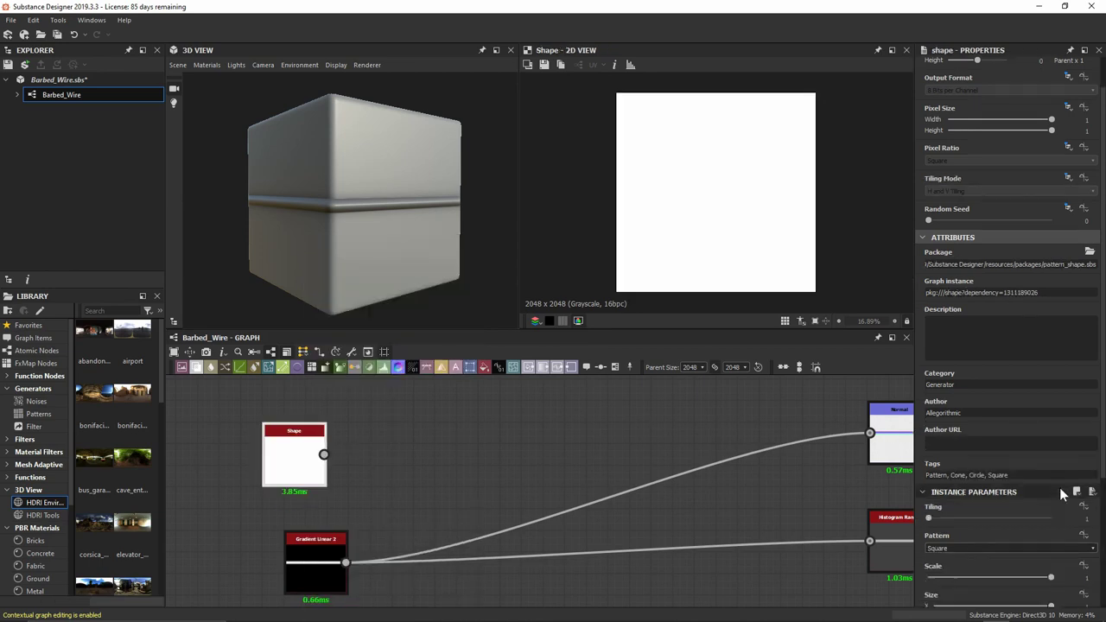
pyautogui.doubleClick(982, 501)
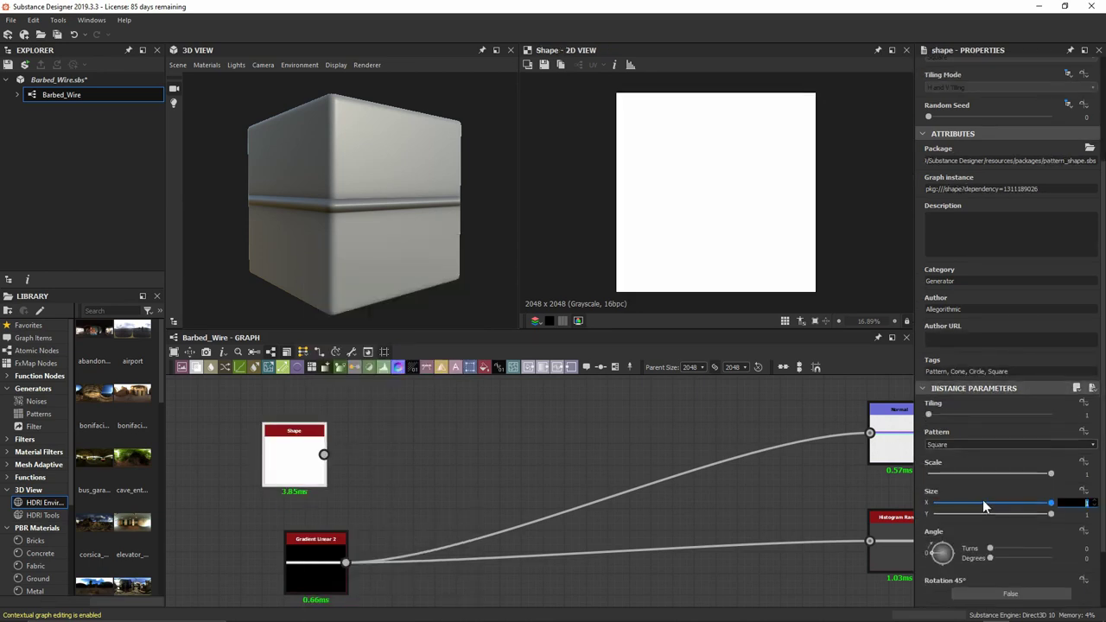
pyautogui.write('0.25')
pyautogui.press('Return')
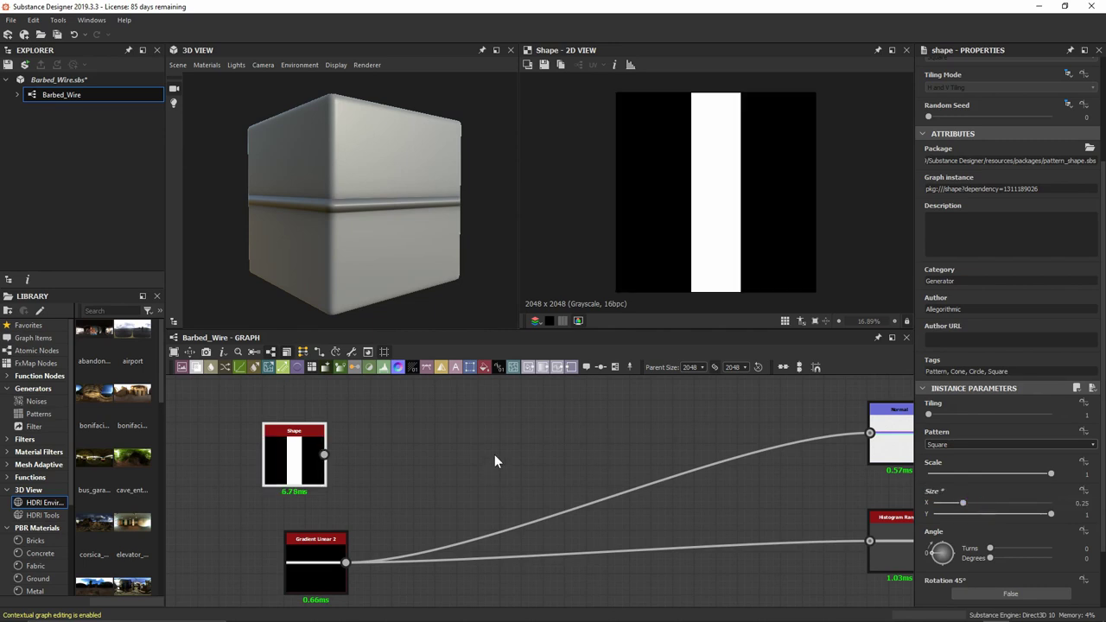
# Bring the twisted wire's complete node chain into view in the graph
pyautogui.scroll(-4, 494, 455)
pyautogui.moveTo(495, 455); pyautogui.dragTo(565, 521, button='middle')
pyautogui.scroll(3, 559, 516)
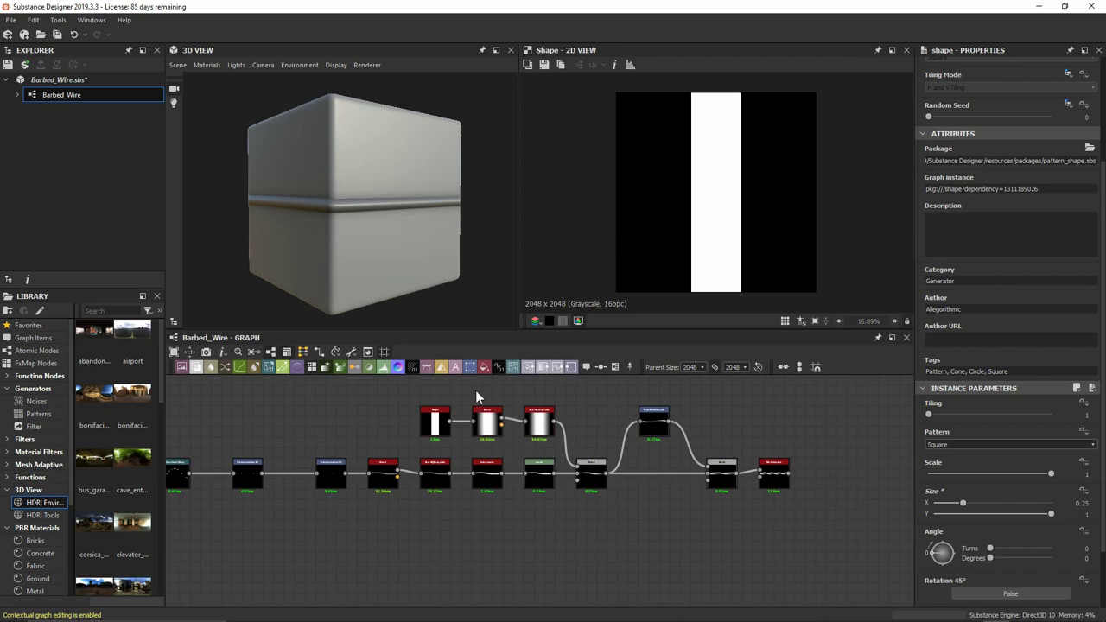
# Duplicate the Bevel and Blur HQ Grayscale nodes and feed the copies from the separate Shape node above Gradient Linear 2
pyautogui.hotkey('ctrl', 'd')
pyautogui.click(547, 471)
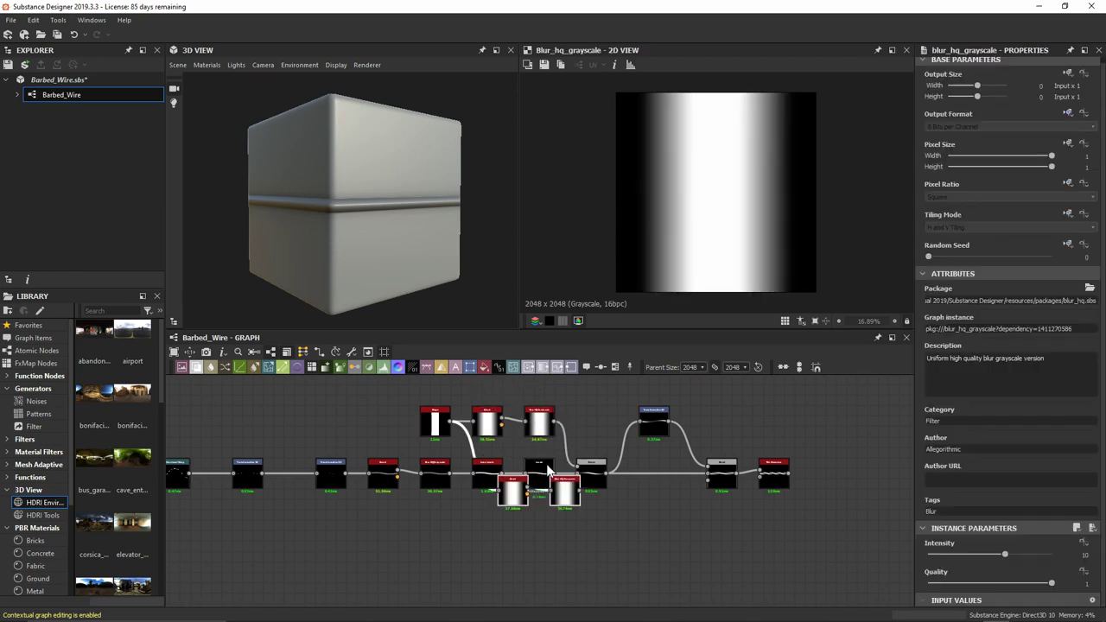
pyautogui.moveTo(547, 470); pyautogui.dragTo(576, 407)
pyautogui.scroll(4, 535, 519)
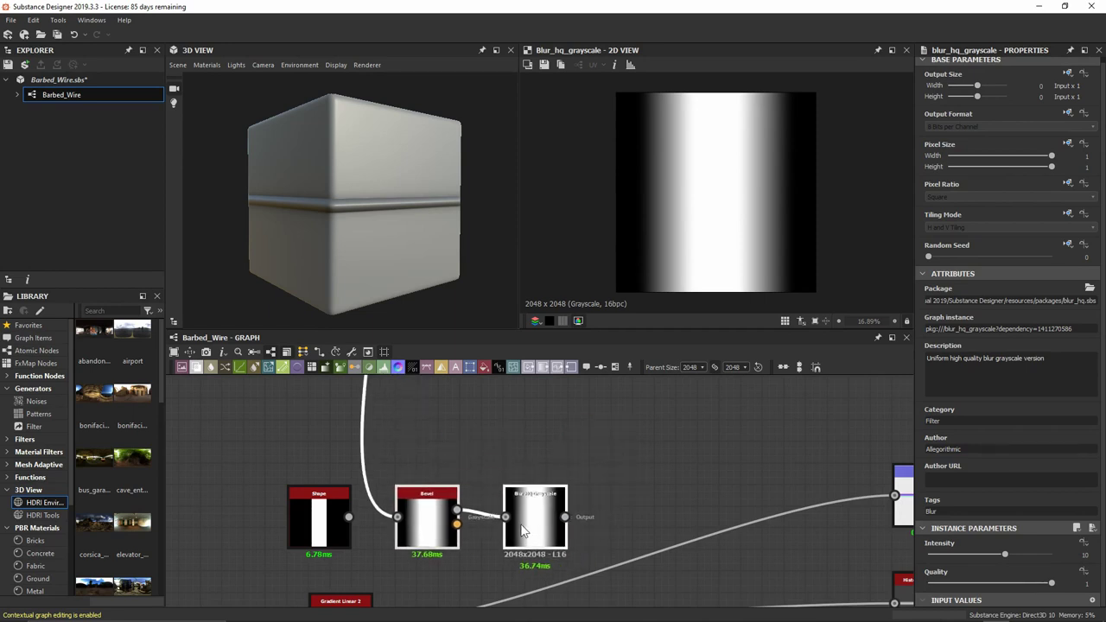
pyautogui.moveTo(348, 517); pyautogui.dragTo(397, 516)
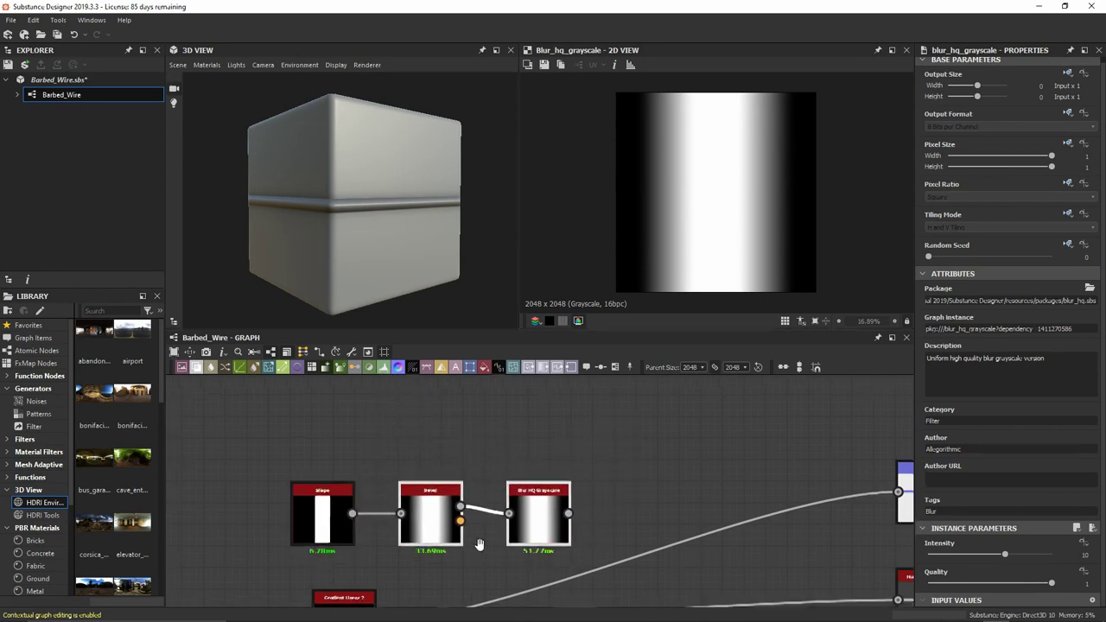
pyautogui.moveTo(606, 506); pyautogui.dragTo(413, 506)
pyautogui.moveTo(491, 490); pyautogui.dragTo(516, 481, button='middle')
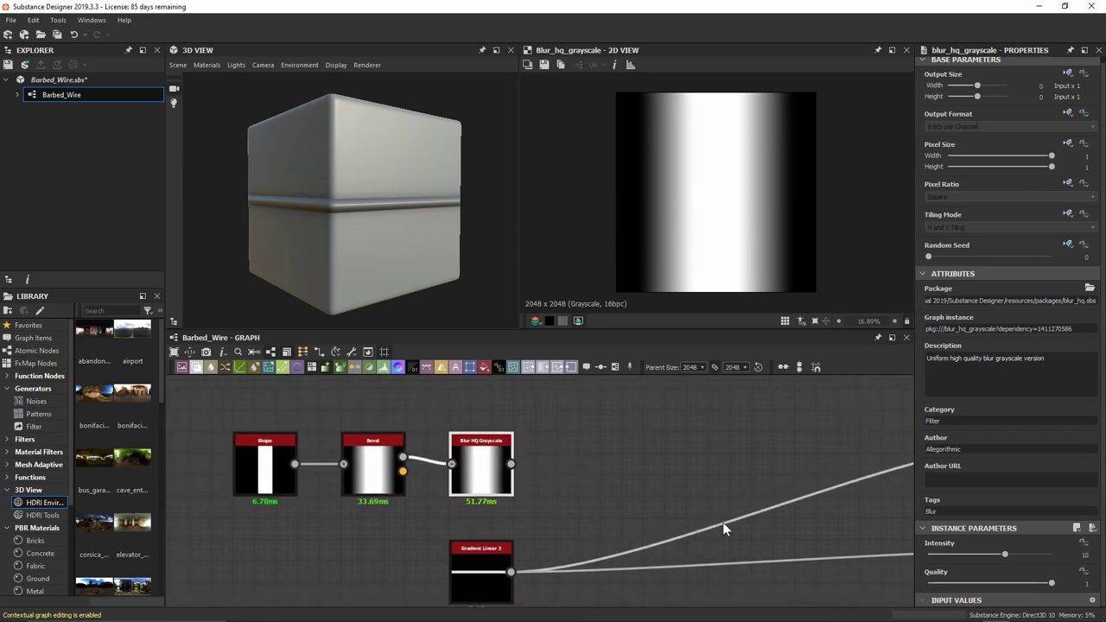
# Set the copied Blur HQ Grayscale node's intensity to 16
pyautogui.click(998, 560)
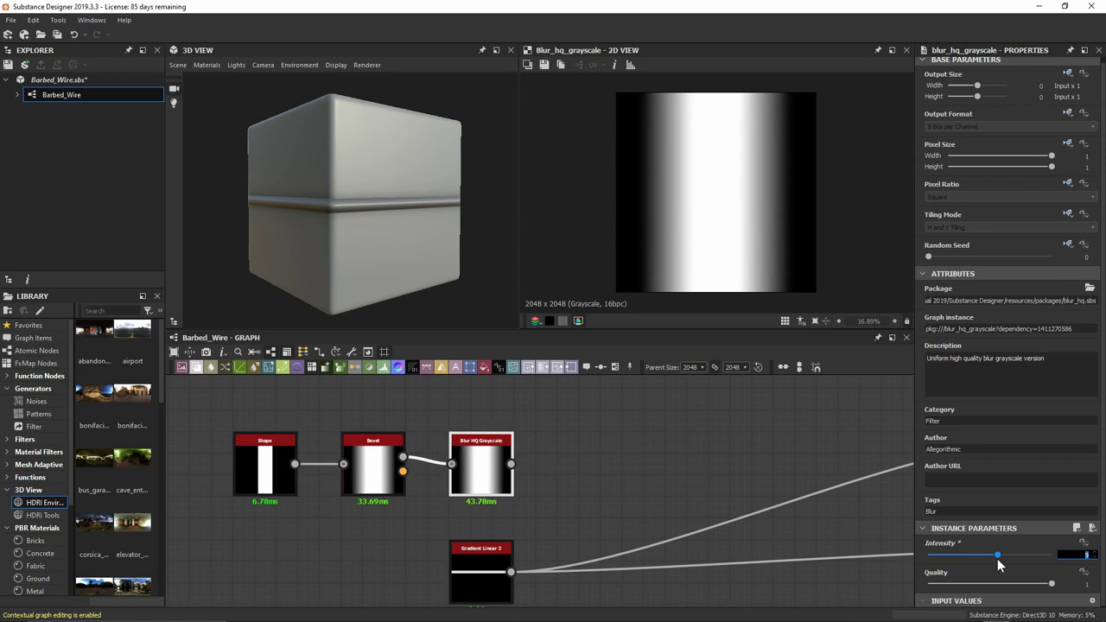
pyautogui.write('16')
pyautogui.press('Return')
# Insert a Blend node directly after the Gradient Linear 2 node
pyautogui.moveTo(544, 567); pyautogui.dragTo(494, 532, button='middle')
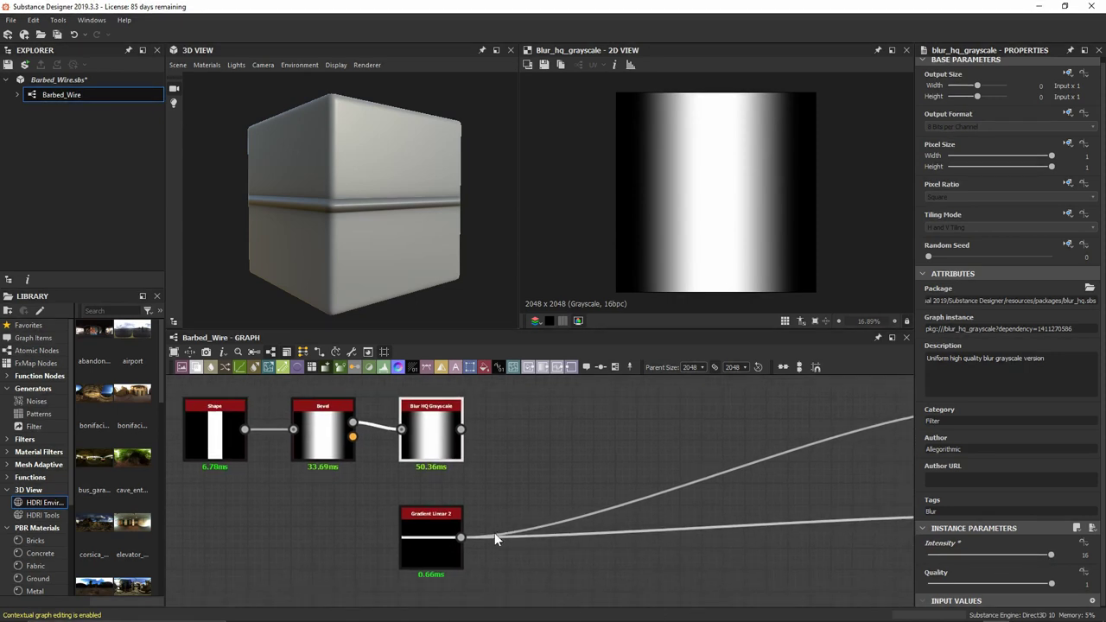
pyautogui.click(438, 529)
pyautogui.press('space')
pyautogui.write('bl')
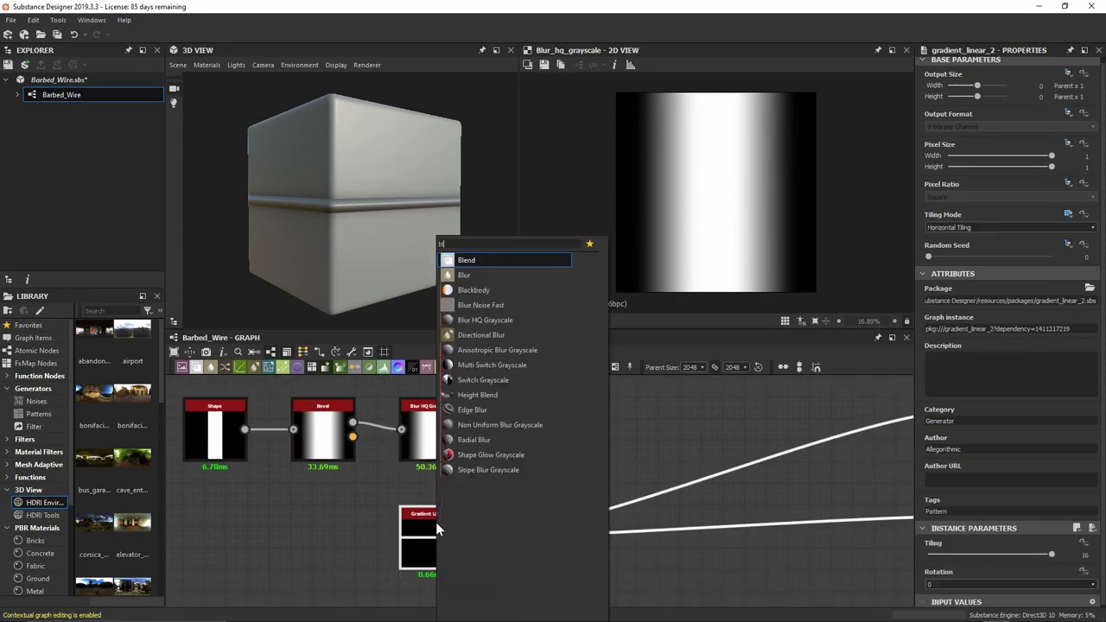
pyautogui.press('Return')
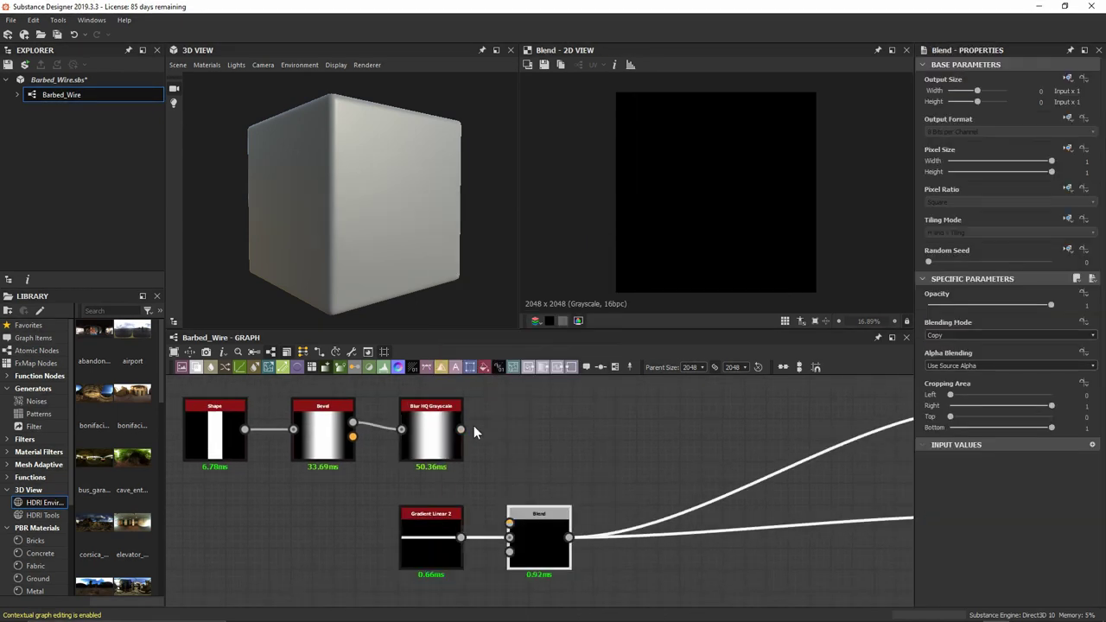
# Connect the Blur HQ Grayscale output to the Blend node's foreground and set the blending mode to Multiply
pyautogui.moveTo(460, 429); pyautogui.dragTo(511, 521)
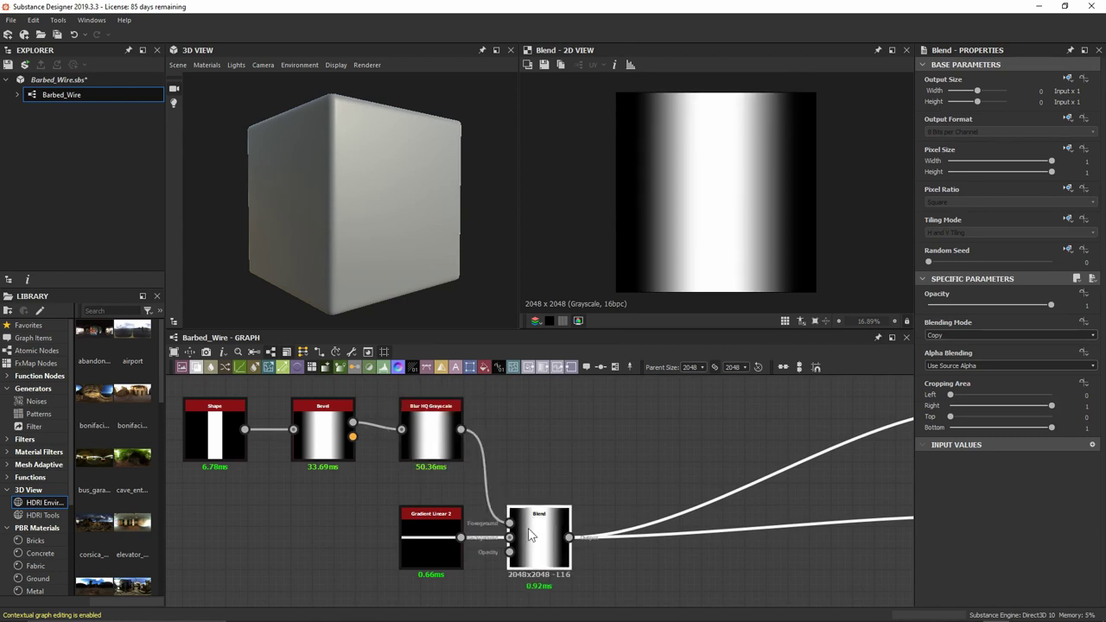
pyautogui.click(998, 334)
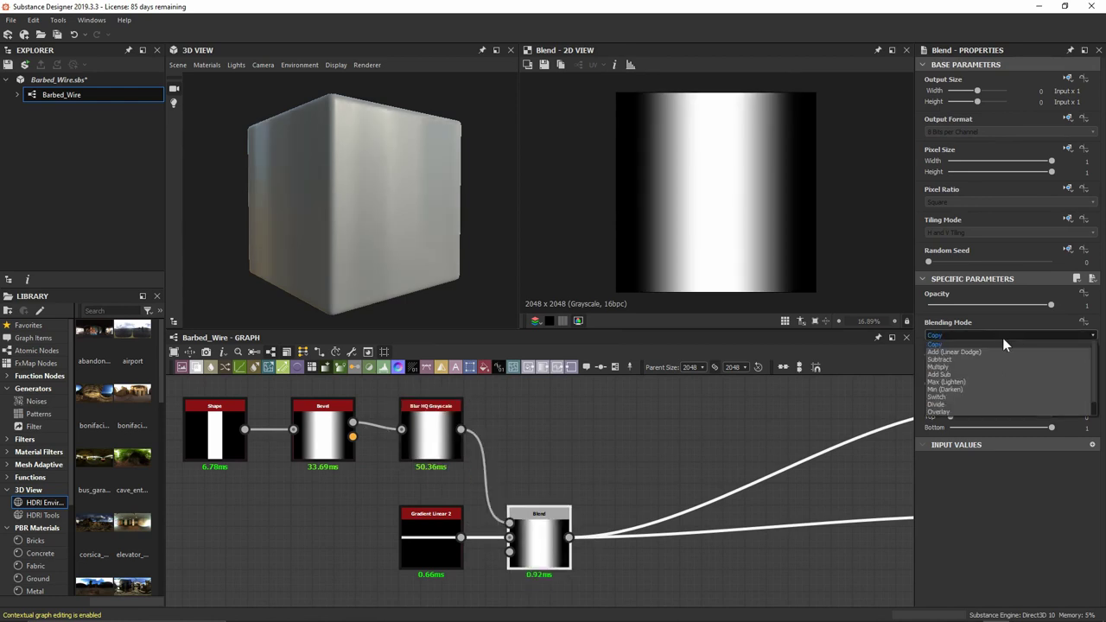
pyautogui.click(1003, 367)
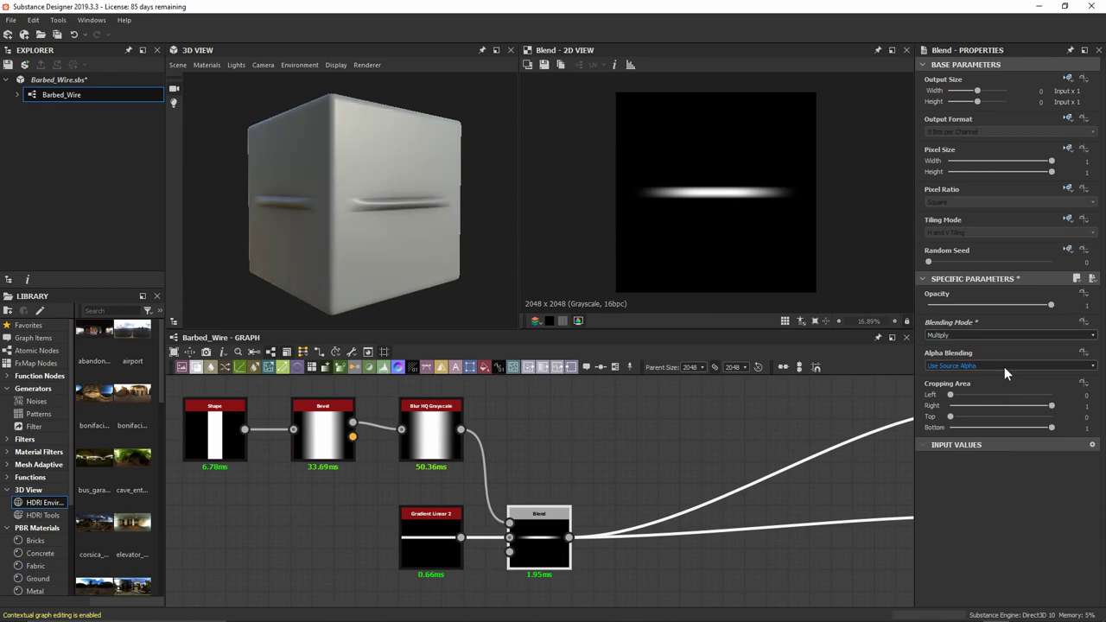
pyautogui.moveTo(408, 254)
pyautogui.mouseDown()
pyautogui.moveTo(361, 245)
pyautogui.moveTo(386, 251)
pyautogui.mouseUp()
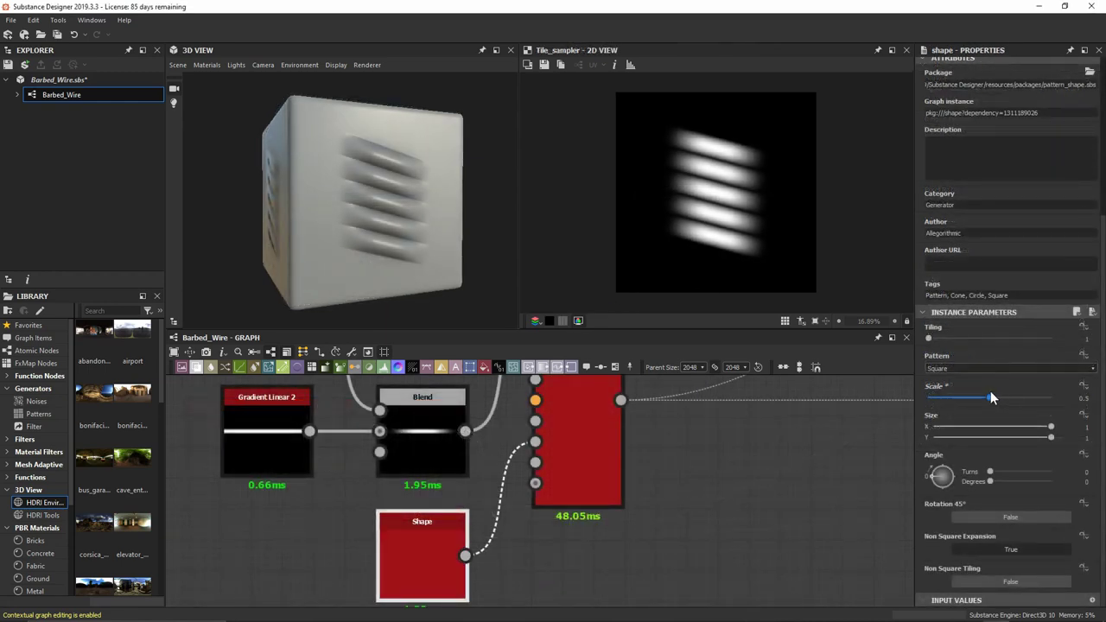
pyautogui.moveTo(991, 398); pyautogui.dragTo(966, 385)
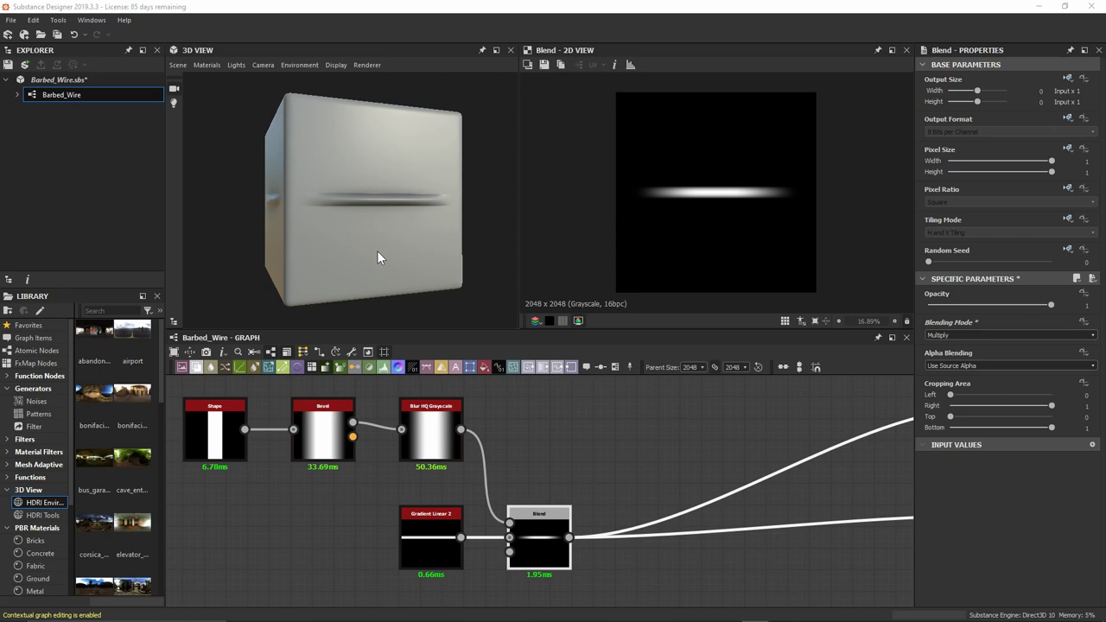
# Insert a Tile Sampler node between the Blend and the Normal and Histogram Range nodes, using the Blend as Pattern Input 1
pyautogui.moveTo(680, 484); pyautogui.dragTo(538, 484, button='middle')
pyautogui.click(494, 437)
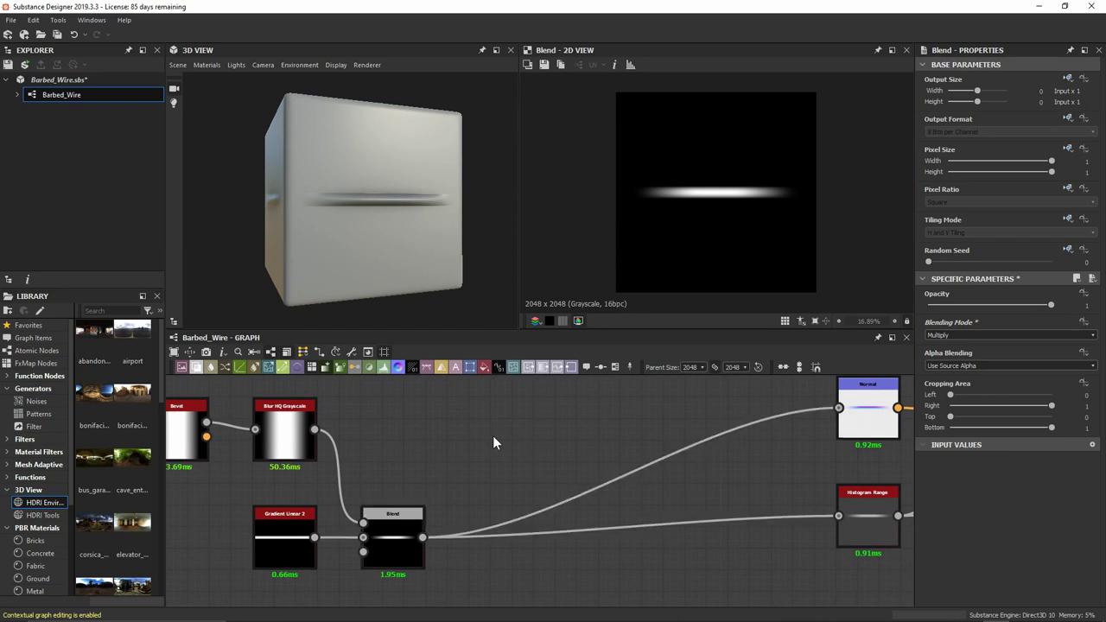
pyautogui.press('space')
pyautogui.write('tile sa')
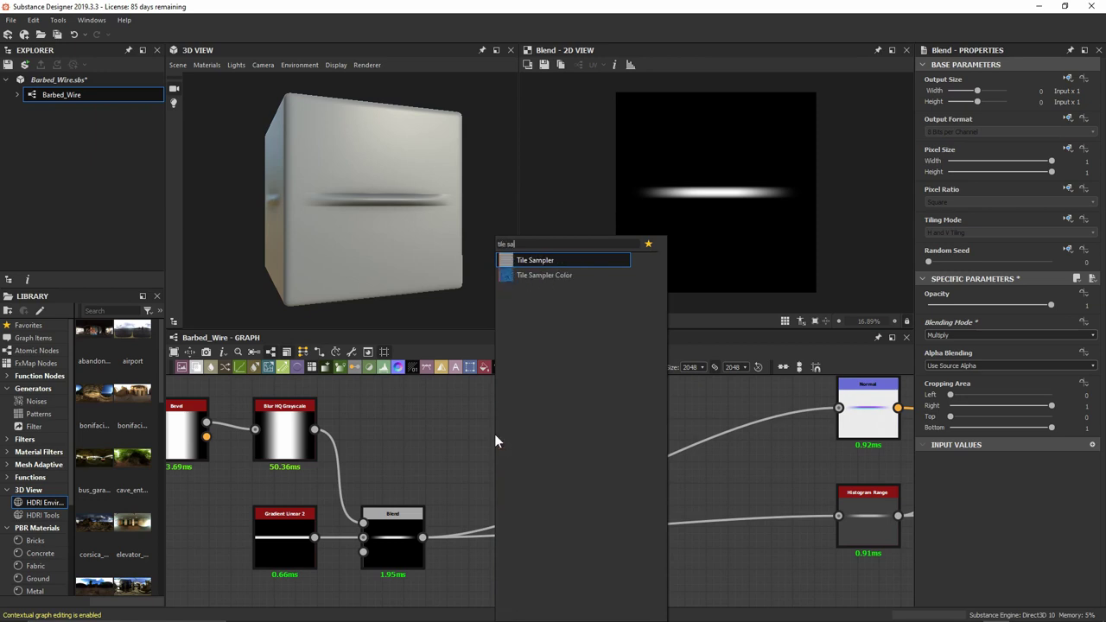
pyautogui.press('Return')
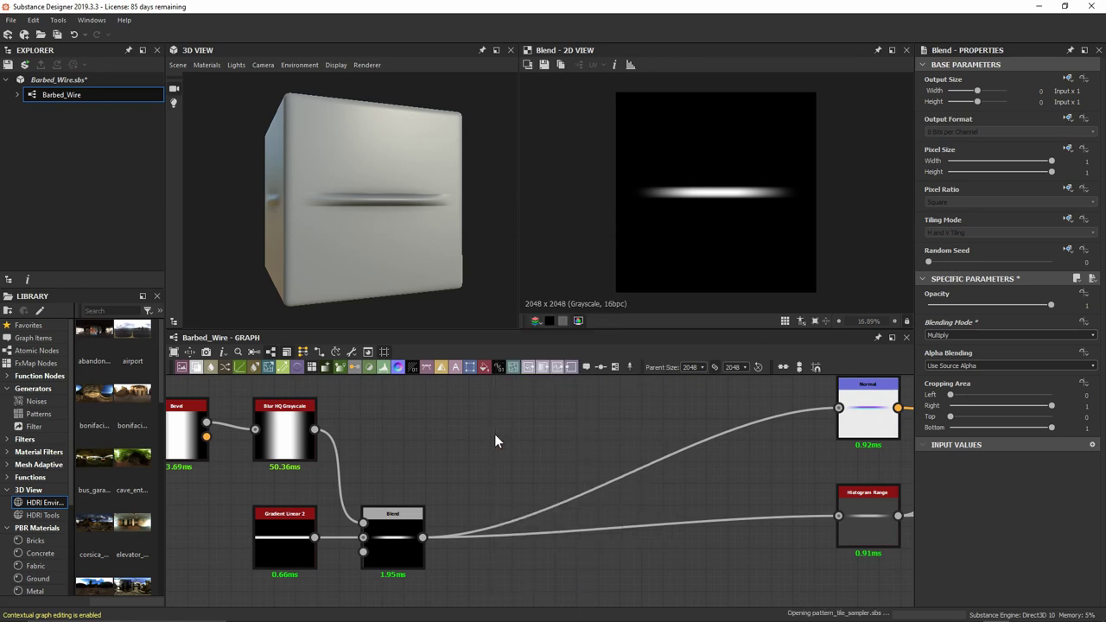
pyautogui.moveTo(495, 439); pyautogui.dragTo(495, 525)
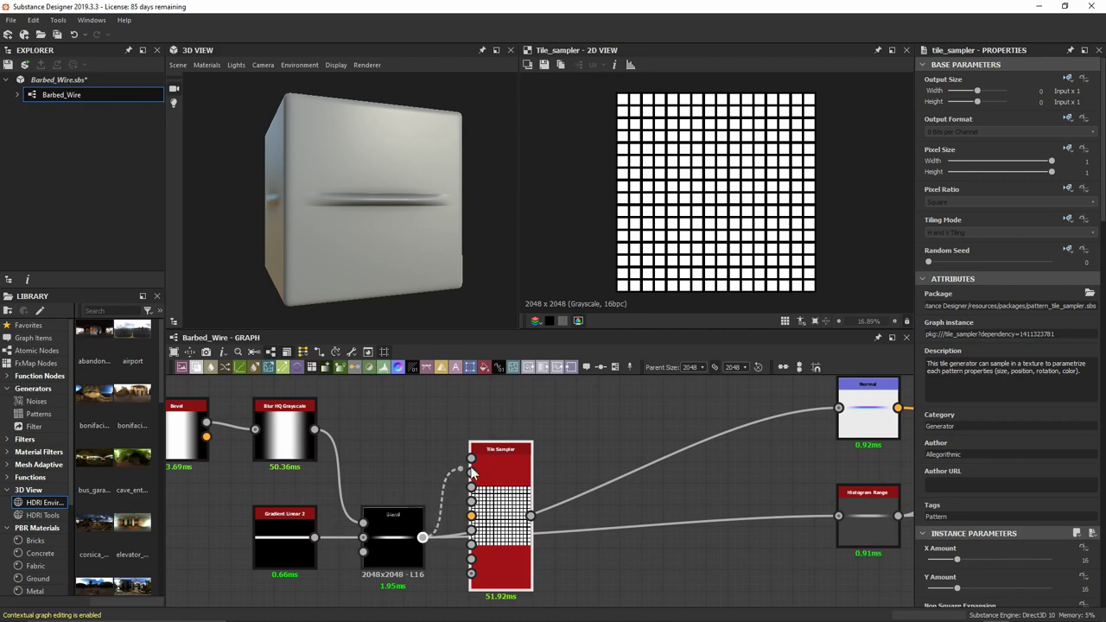
pyautogui.moveTo(421, 537); pyautogui.dragTo(471, 472)
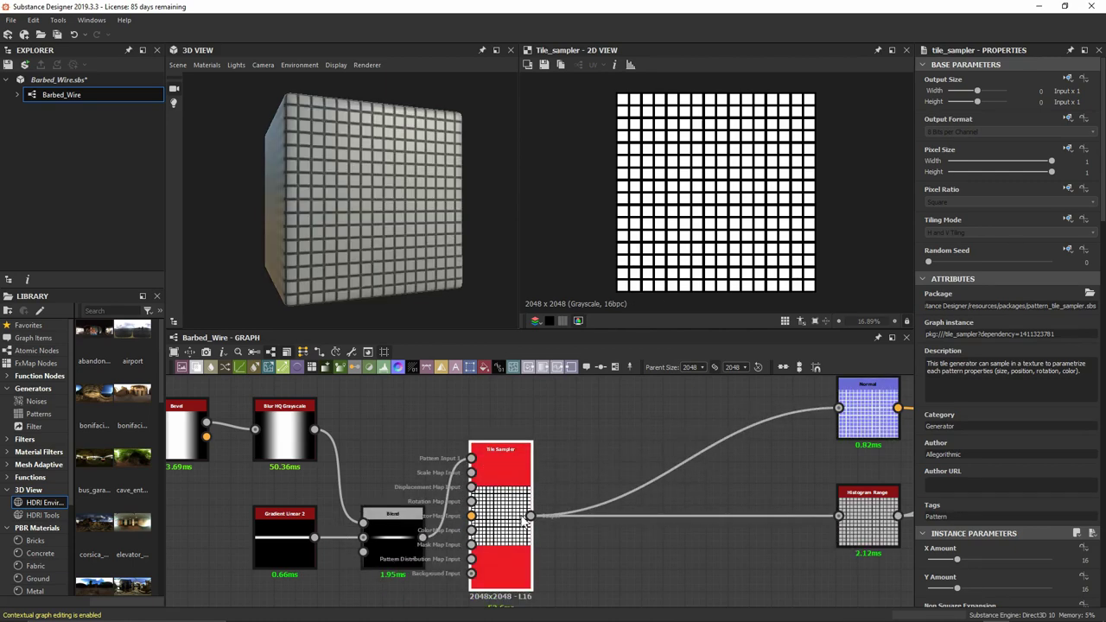
# Set the Tile Sampler's pattern to Pattern Input
pyautogui.moveTo(649, 500); pyautogui.dragTo(669, 489, button='middle')
pyautogui.scroll(-5, 1008, 395)
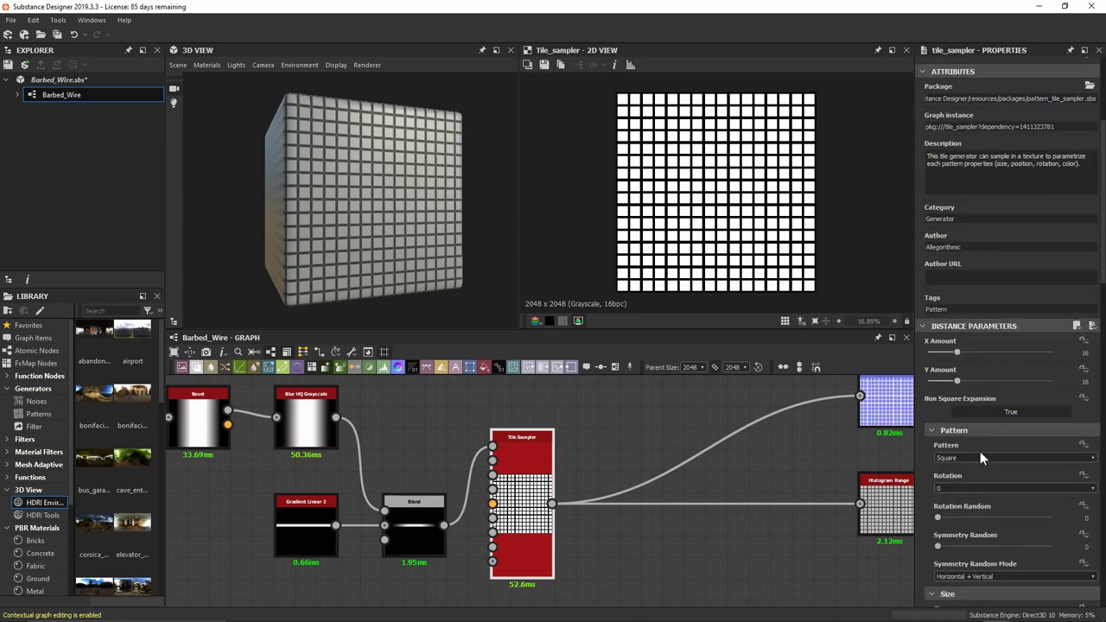
pyautogui.click(981, 457)
pyautogui.click(980, 465)
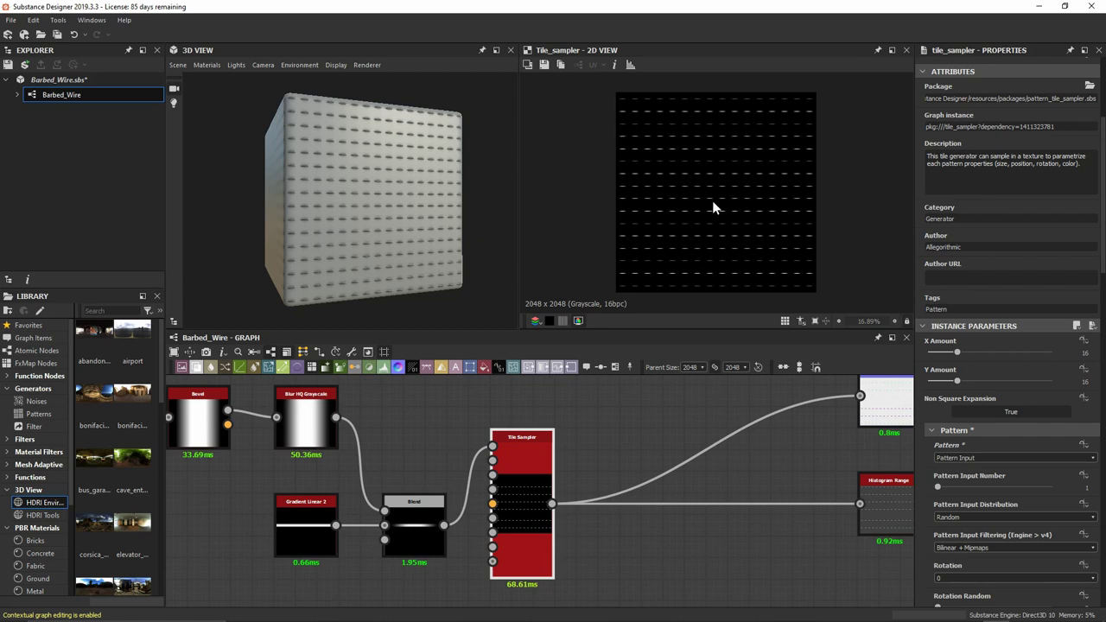
# Set the Tile Sampler's X Amount to 1 and Y Amount to 9
pyautogui.moveTo(955, 353); pyautogui.dragTo(925, 354)
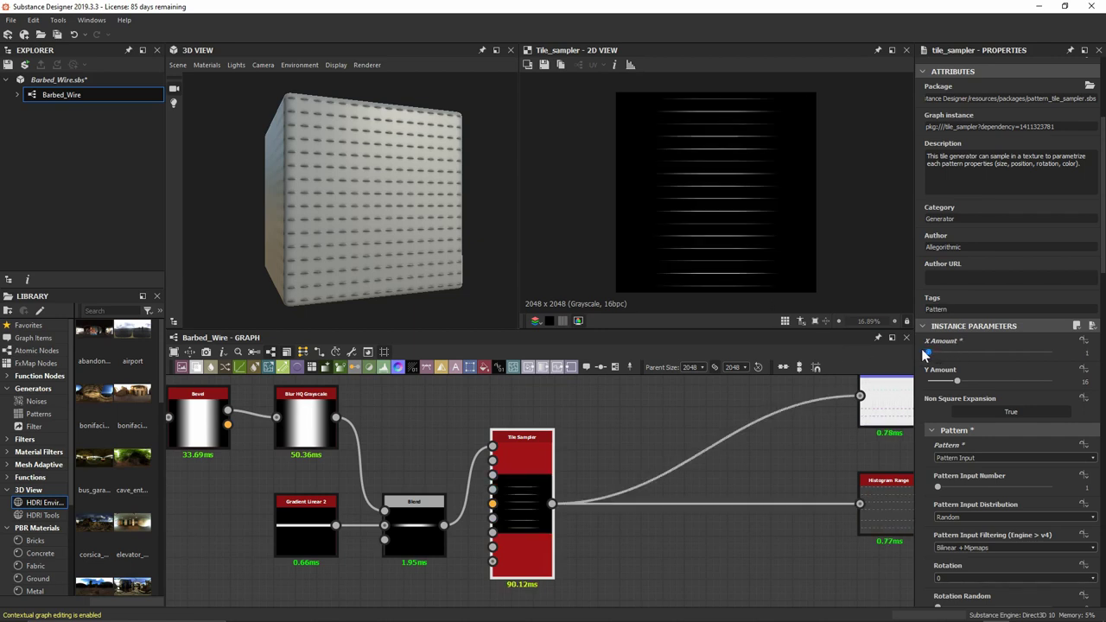
pyautogui.moveTo(968, 387); pyautogui.dragTo(945, 387)
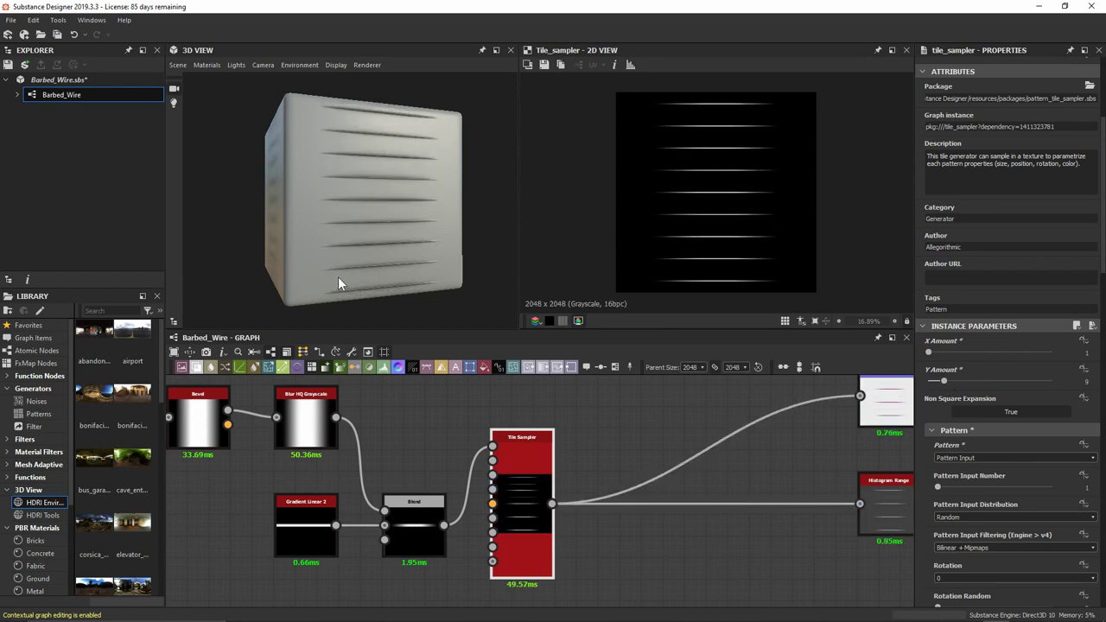
pyautogui.moveTo(338, 277); pyautogui.dragTo(381, 115)
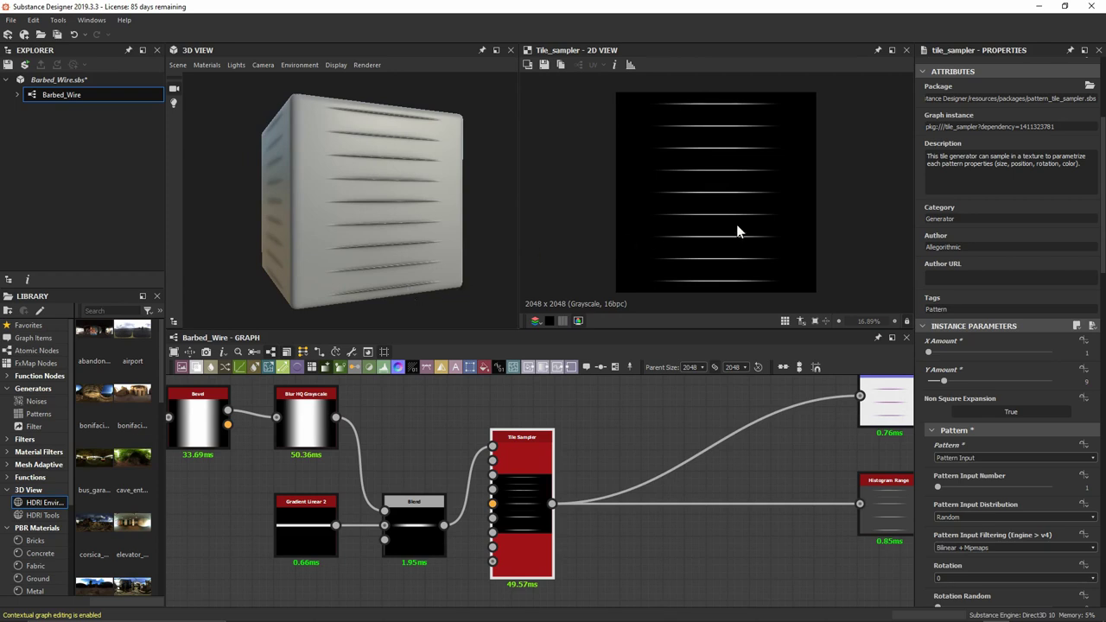
# Set the Tile Sampler's pattern size to 0.32 in X and 8 in Y
pyautogui.scroll(-10, 988, 368)
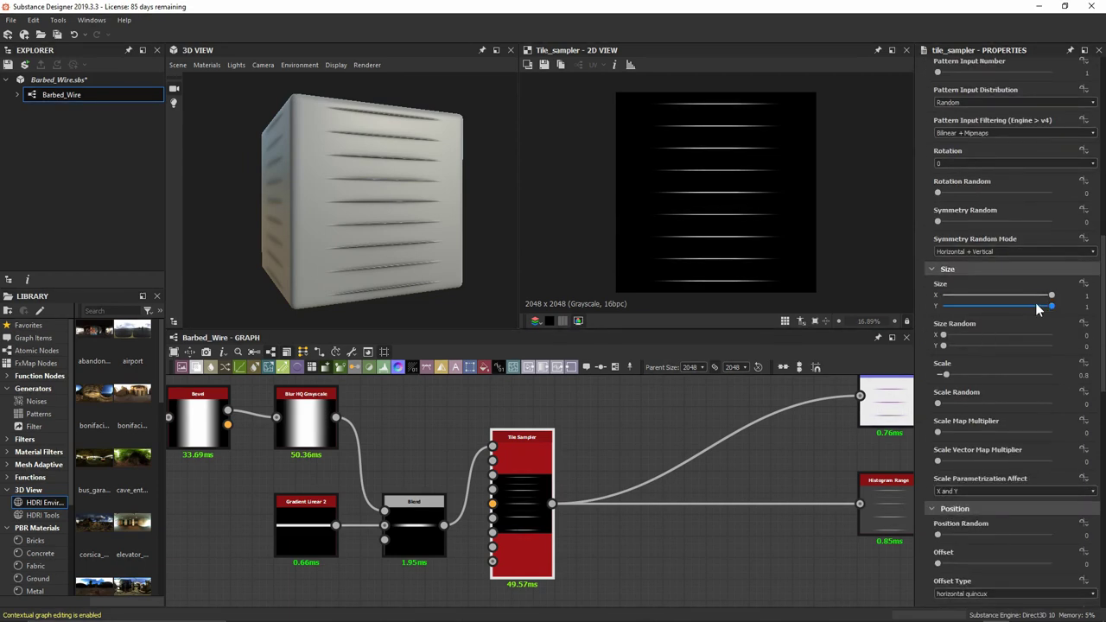
pyautogui.moveTo(1051, 295); pyautogui.dragTo(977, 272)
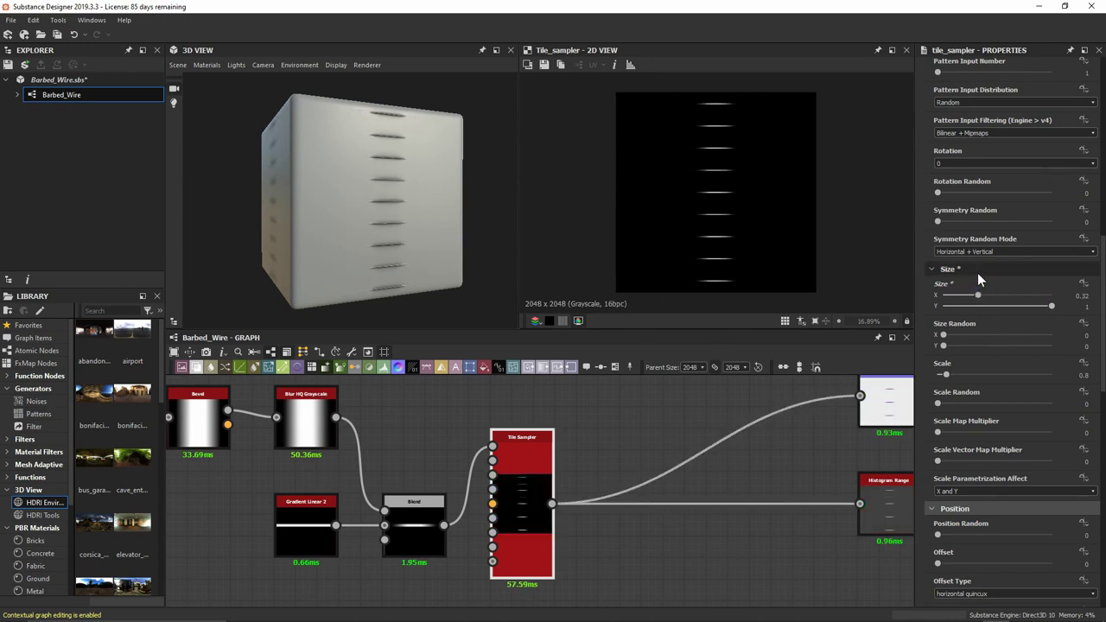
pyautogui.scroll(1, 696, 235)
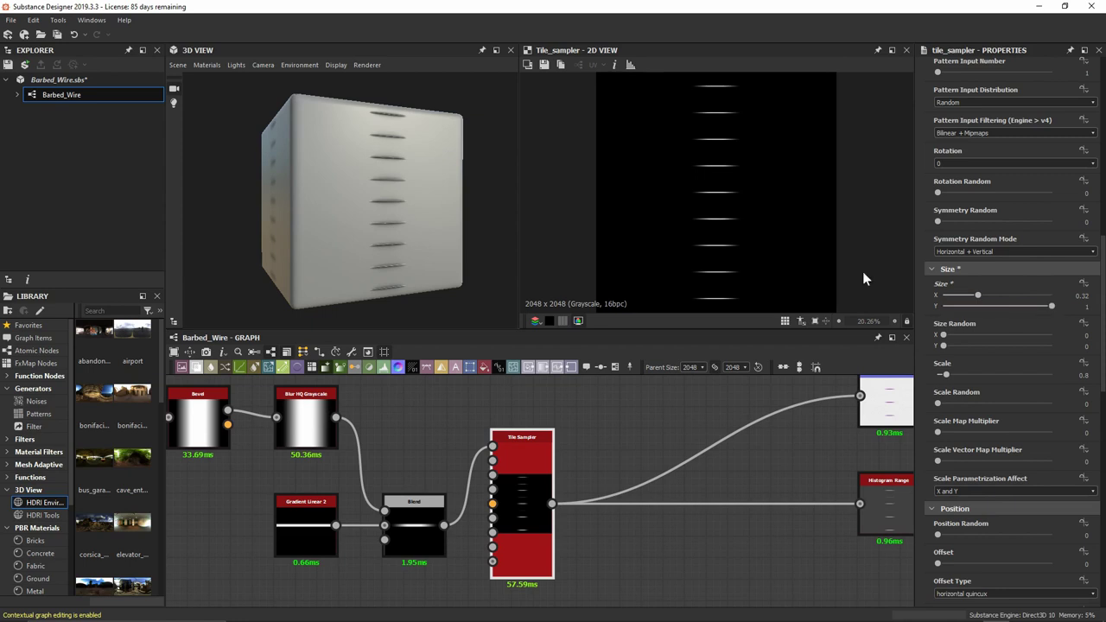
pyautogui.doubleClick(1019, 306)
pyautogui.write('8')
pyautogui.press('Return')
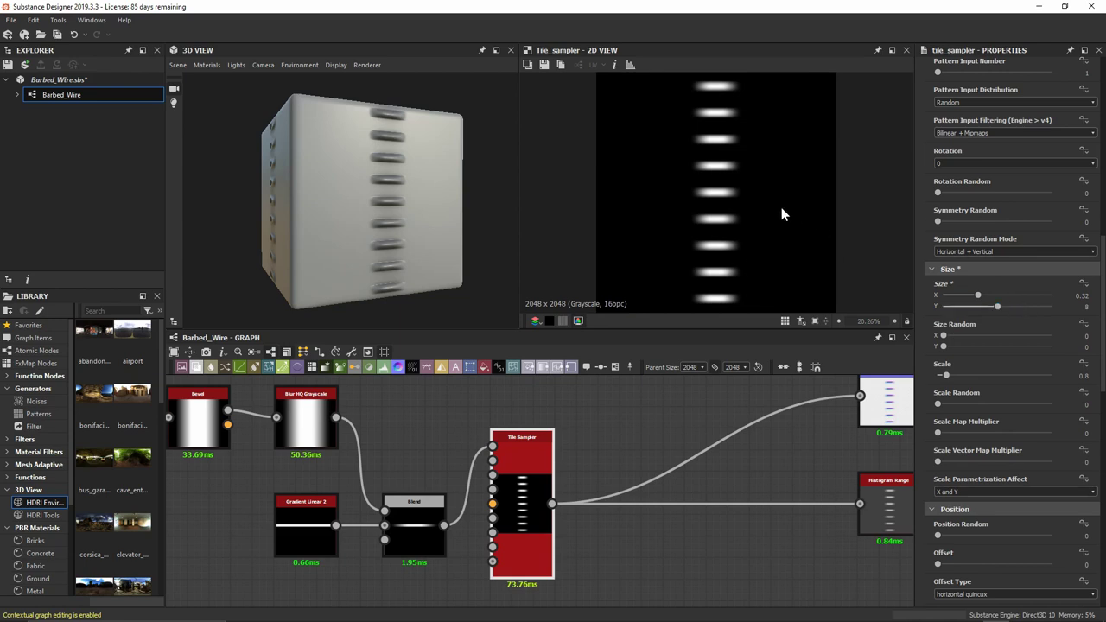
# Set the Tile Sampler's scale to 2 and check the enlarged strands in the 2D and 3D previews
pyautogui.scroll(5, 699, 197)
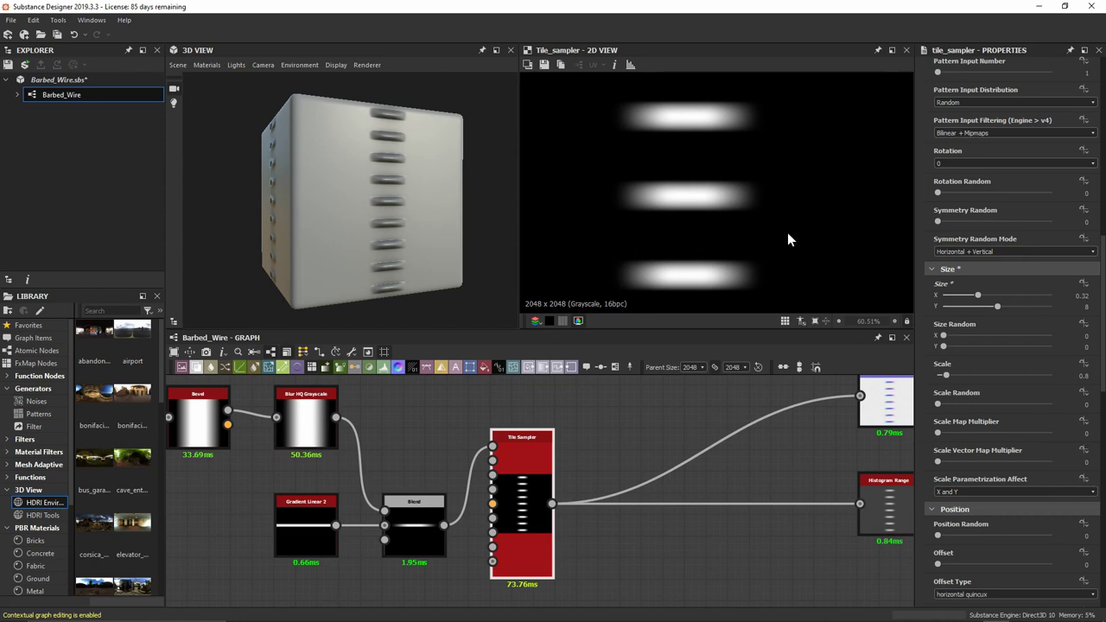
pyautogui.click(947, 377)
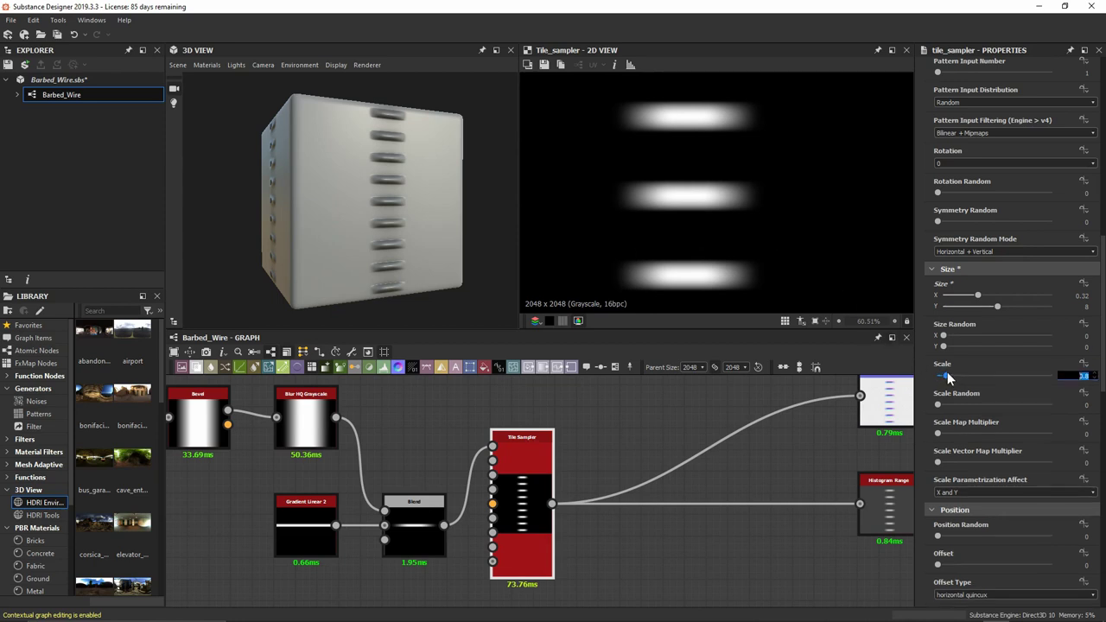
pyautogui.write('2')
pyautogui.press('Return')
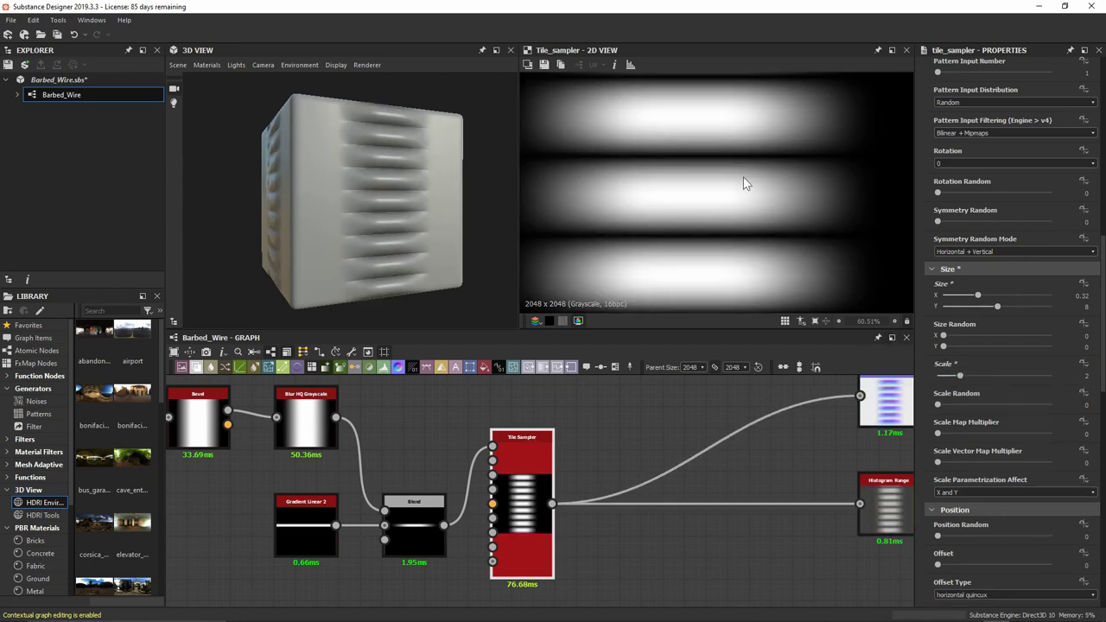
pyautogui.scroll(-5, 742, 188)
pyautogui.scroll(-2, 740, 177)
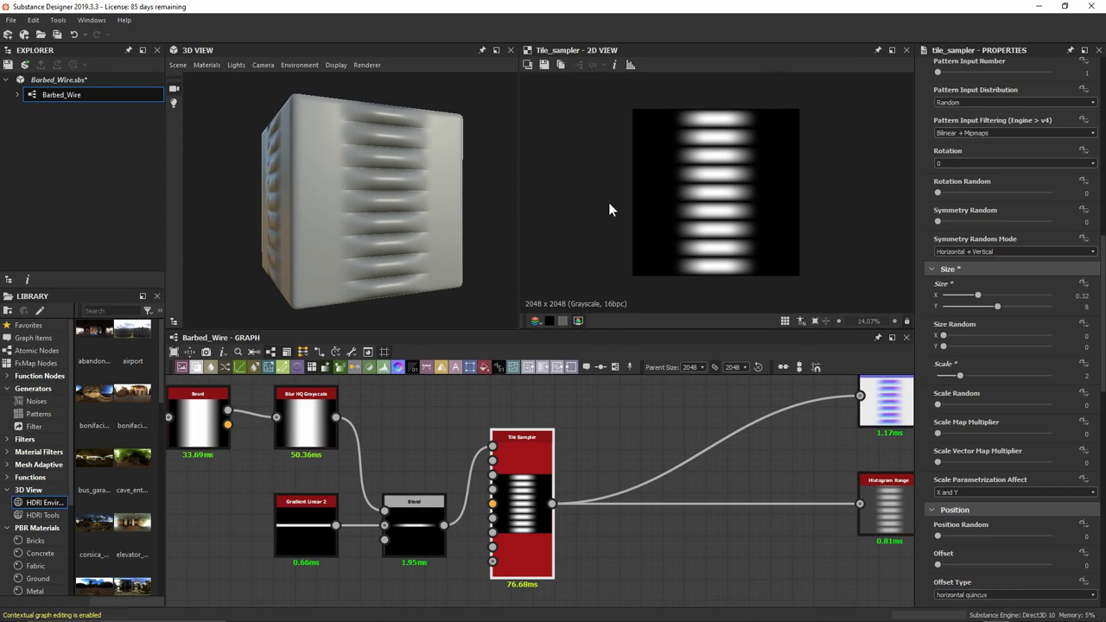
pyautogui.moveTo(448, 227); pyautogui.dragTo(391, 139)
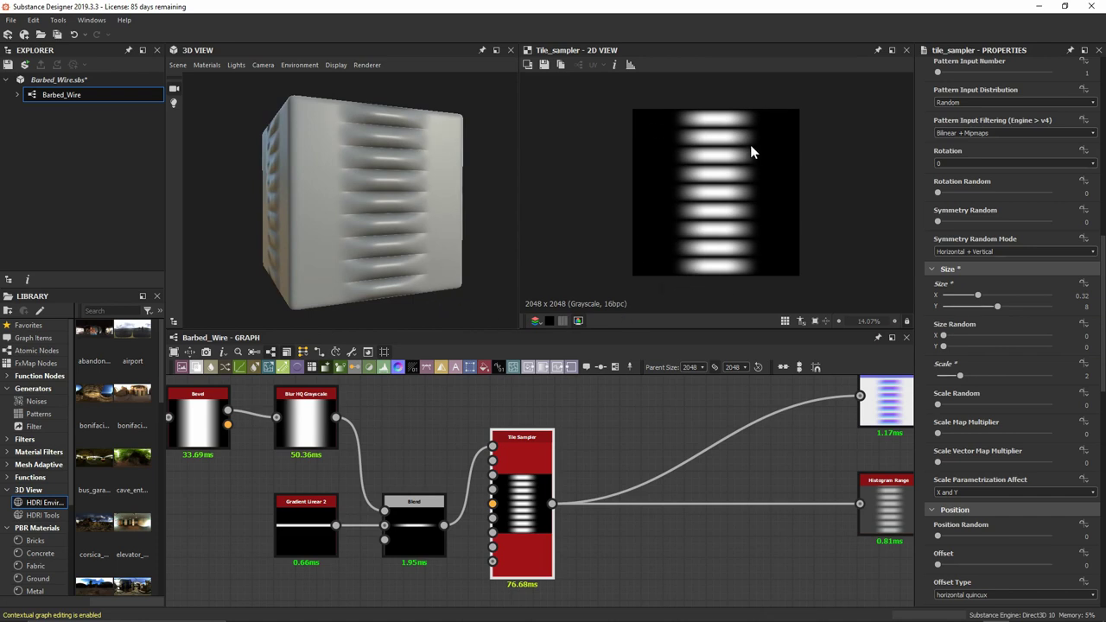
pyautogui.scroll(1, 653, 235)
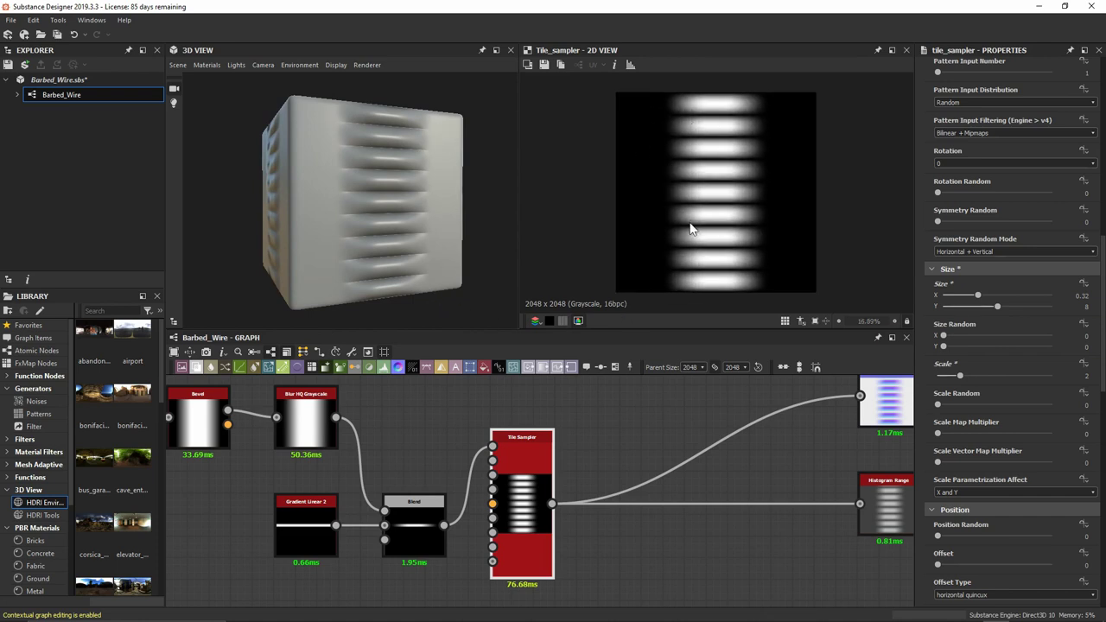
# Set the Tile Sampler's rotation to 15 degrees and check the slanted strands with the 2D tiling preview switched on and off
pyautogui.scroll(-6, 1012, 351)
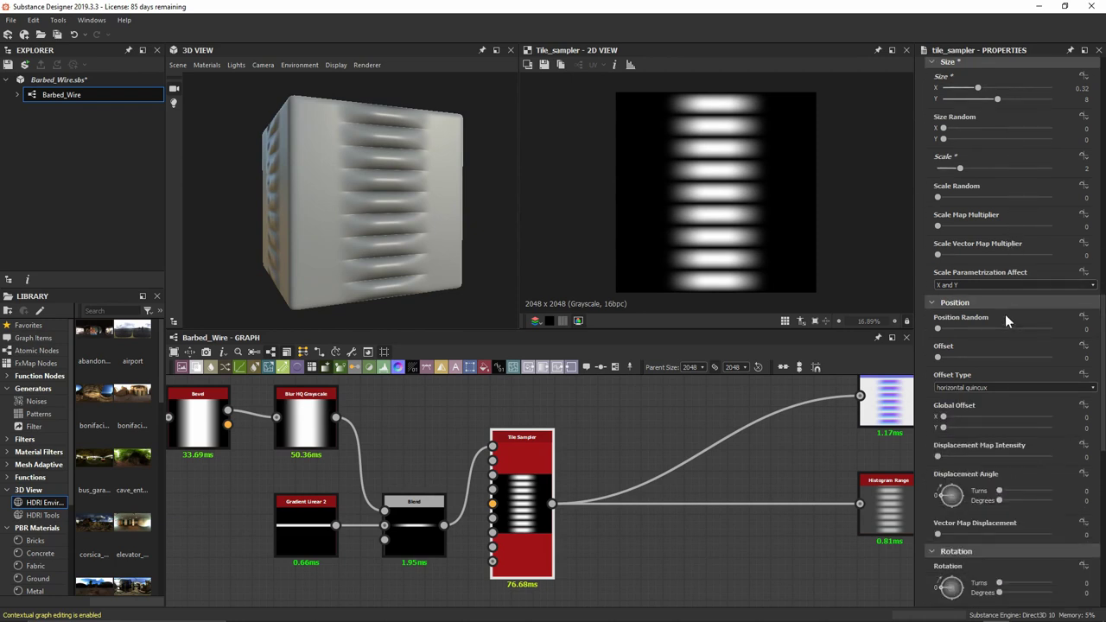
pyautogui.scroll(-1, 1005, 321)
pyautogui.scroll(-5, 1005, 313)
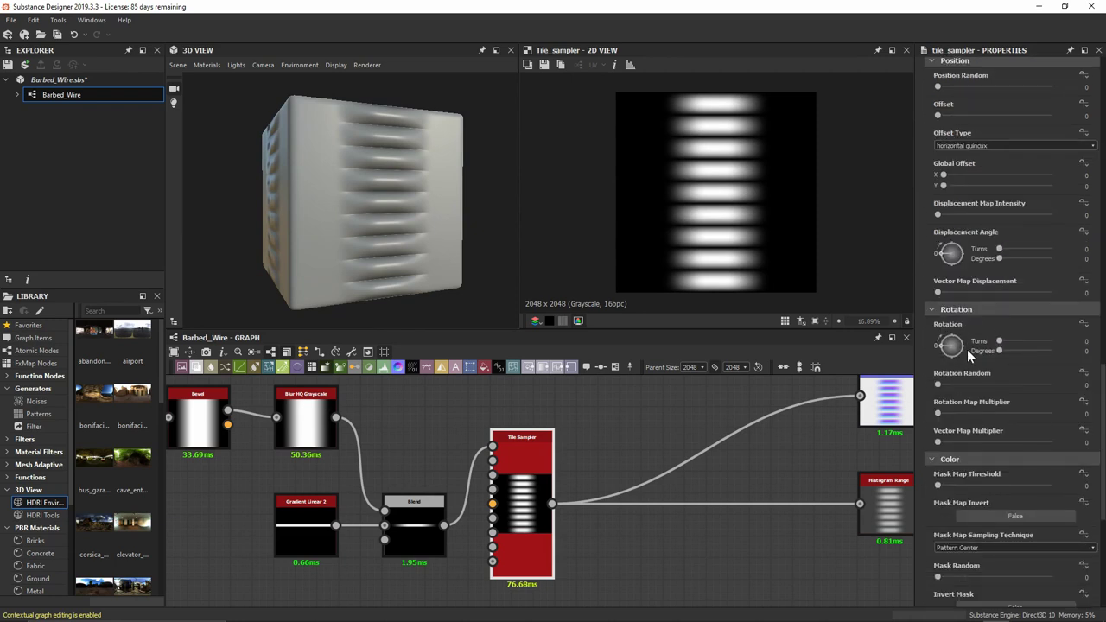
pyautogui.click(1001, 352)
pyautogui.write('15')
pyautogui.press('Return')
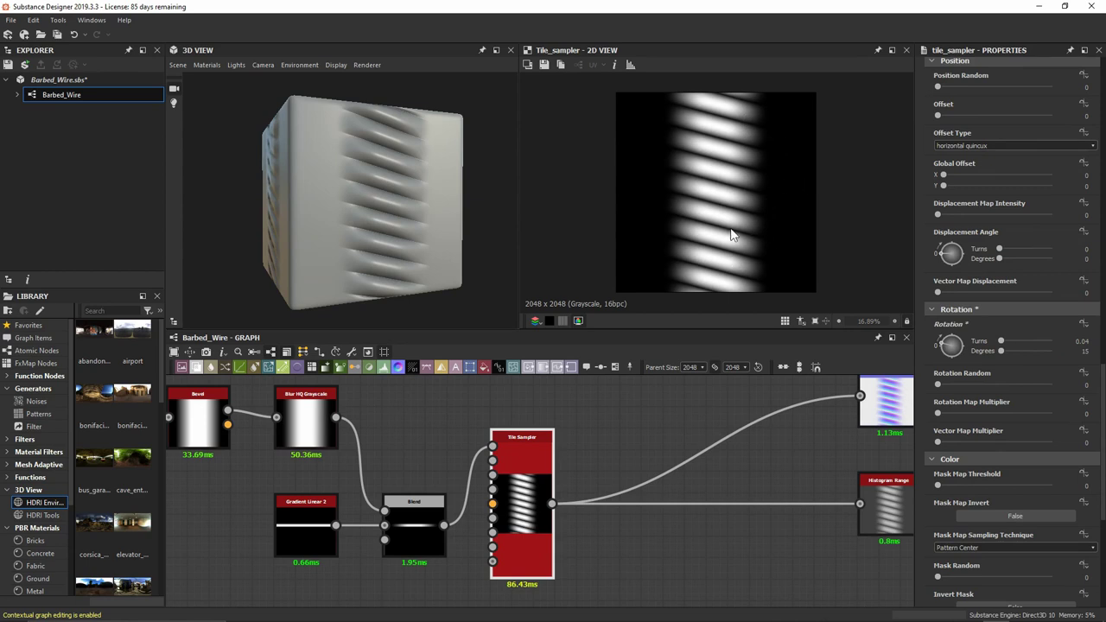
pyautogui.scroll(3, 731, 234)
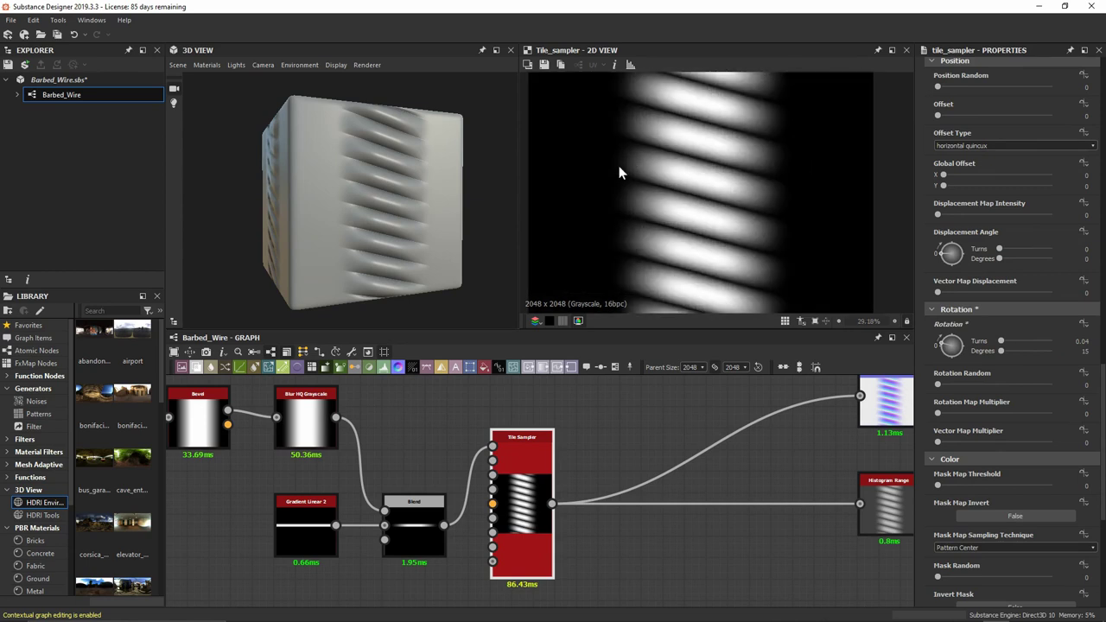
pyautogui.scroll(-3, 731, 244)
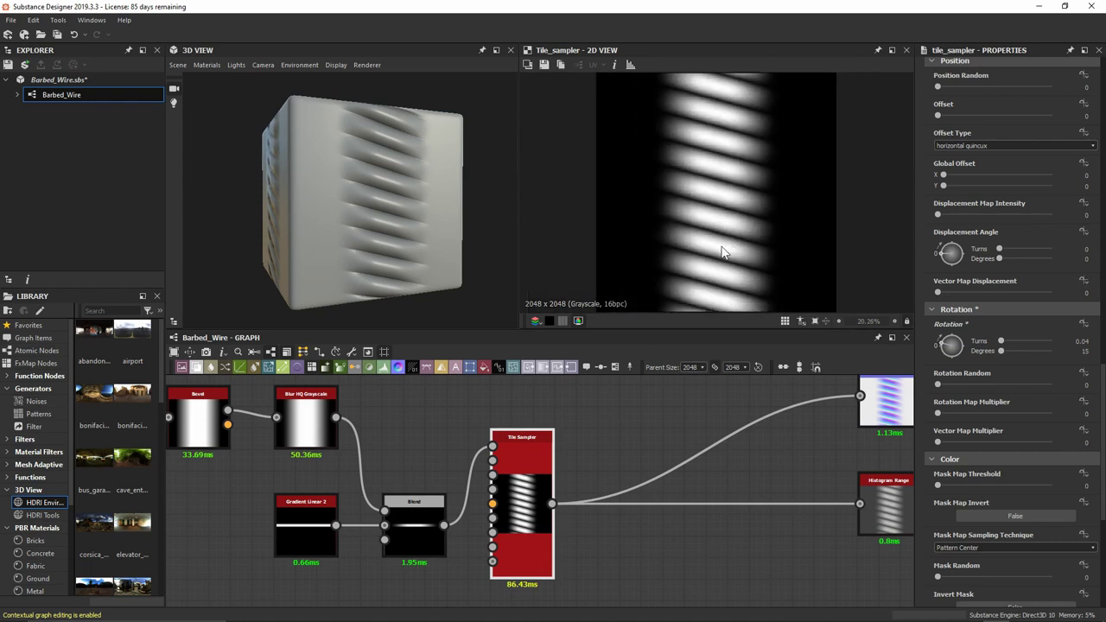
pyautogui.press('t')
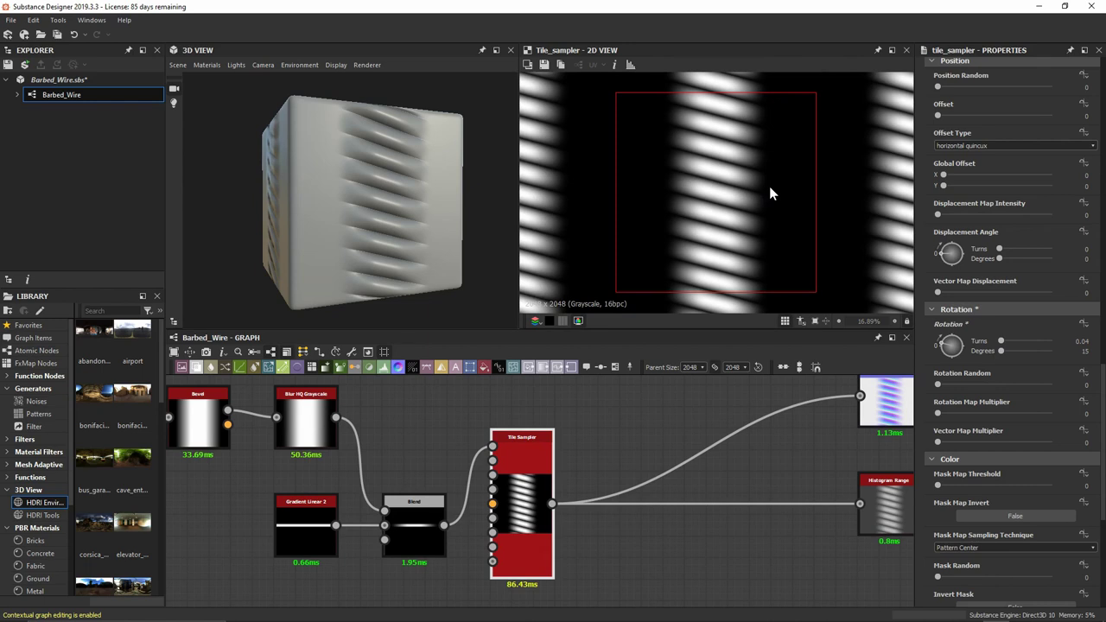
pyautogui.press('t')
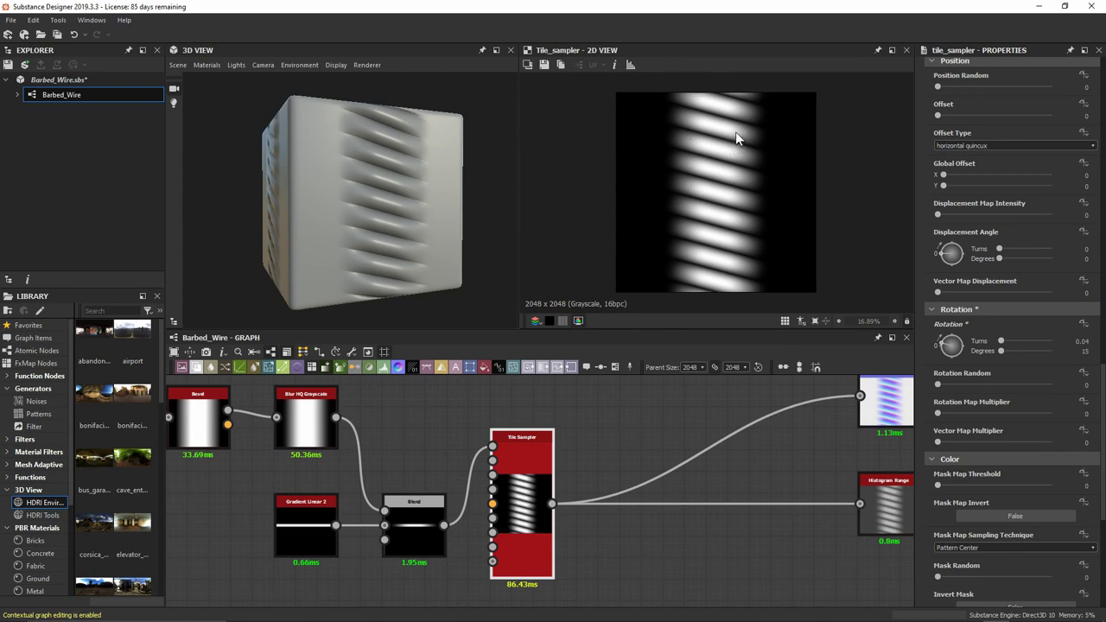
# Try raising the Tile Sampler's Mask Map Threshold to 0.55, and return it to 0
pyautogui.scroll(-5, 978, 322)
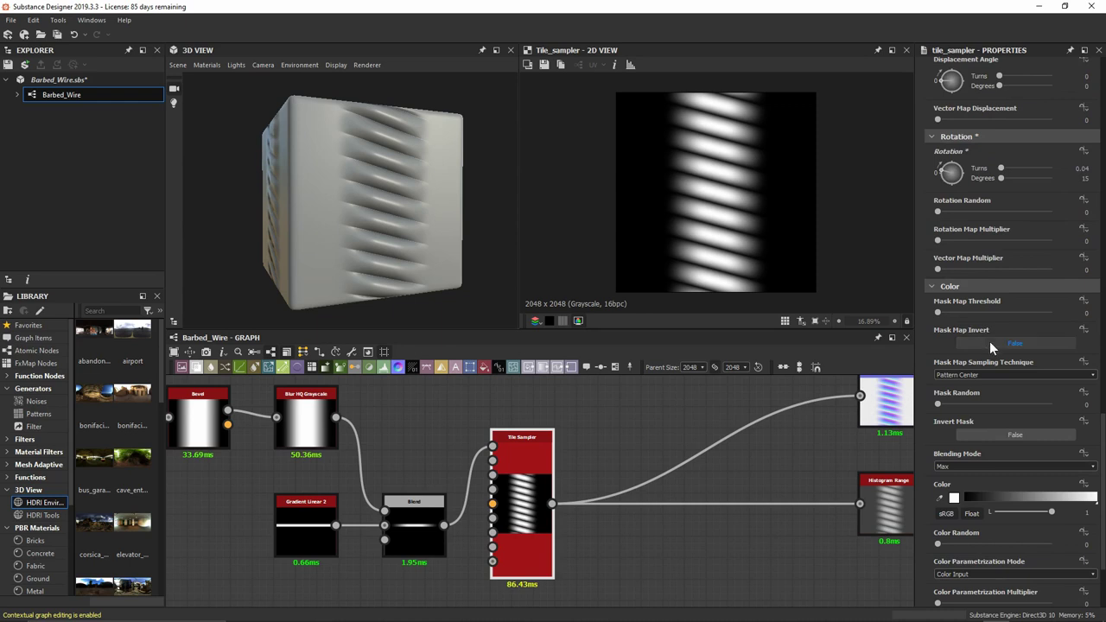
pyautogui.scroll(-1, 991, 341)
pyautogui.moveTo(938, 275)
pyautogui.mouseDown()
pyautogui.moveTo(1013, 275)
pyautogui.moveTo(921, 275)
pyautogui.mouseUp()
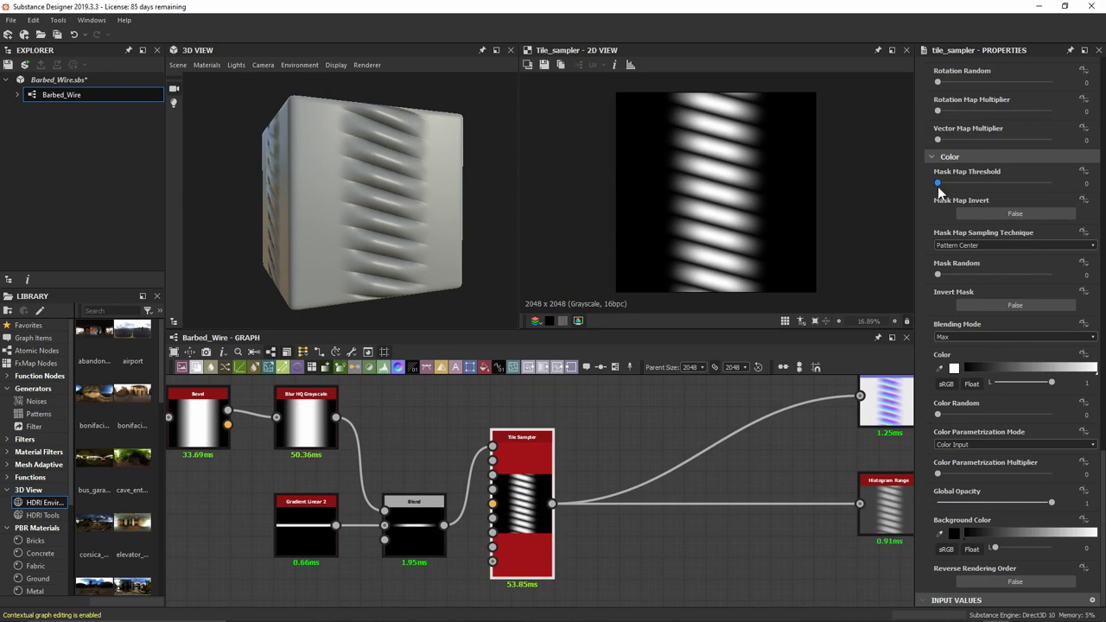
pyautogui.moveTo(937, 183); pyautogui.dragTo(1000, 179)
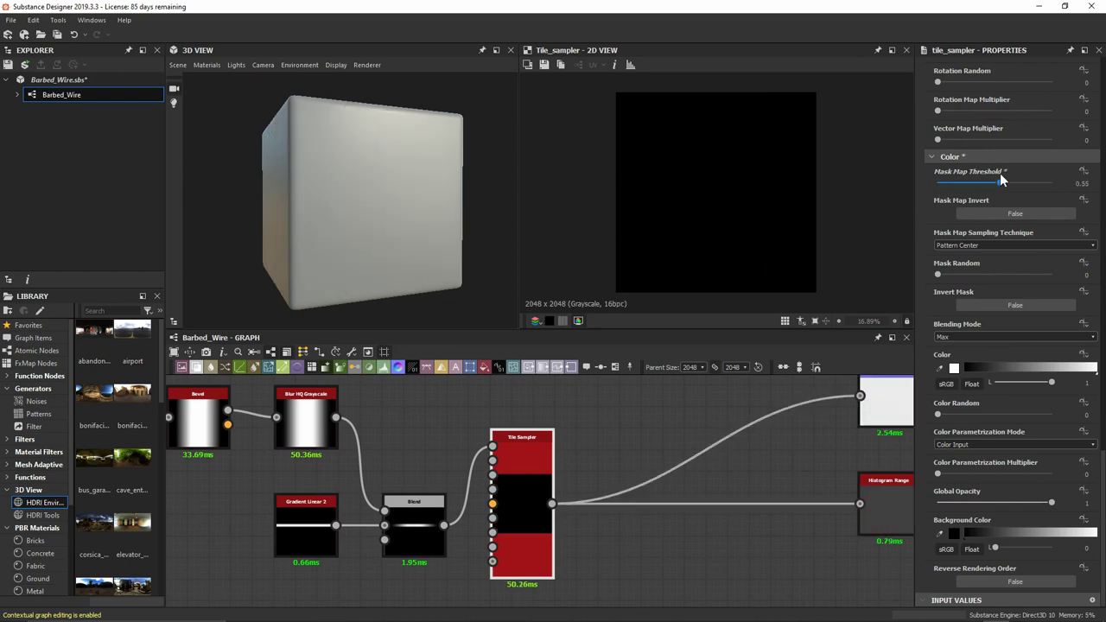
pyautogui.moveTo(1001, 176); pyautogui.dragTo(826, 203)
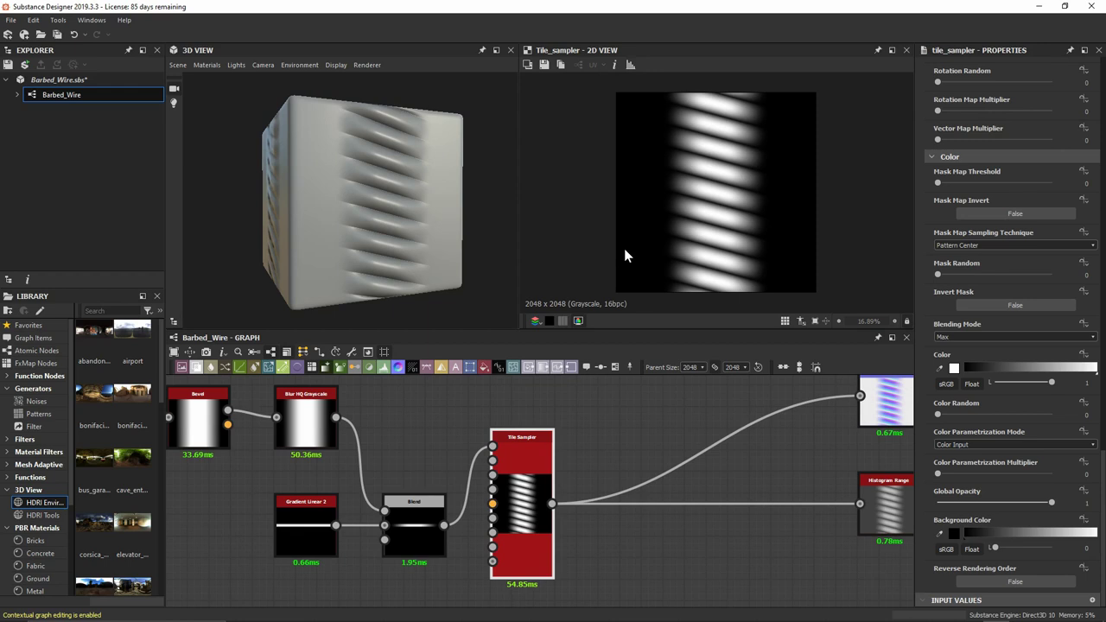
# Add a Shape node below the Blend node and connect its output to the Tile Sampler's Mask Map Input
pyautogui.moveTo(458, 578); pyautogui.dragTo(526, 485, button='middle')
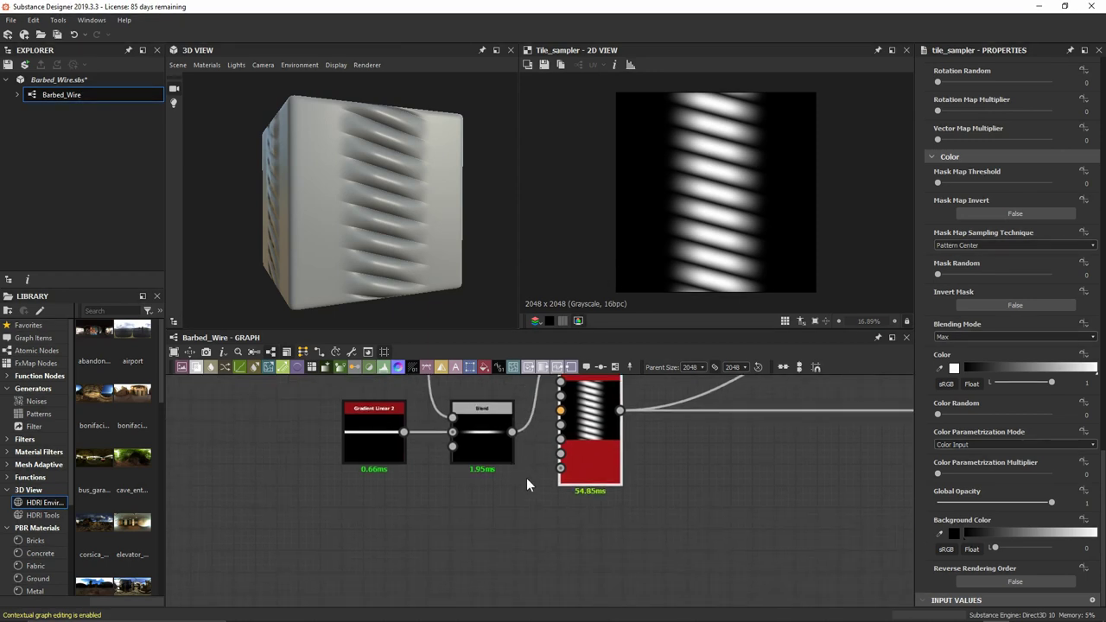
pyautogui.press('space')
pyautogui.write('shape')
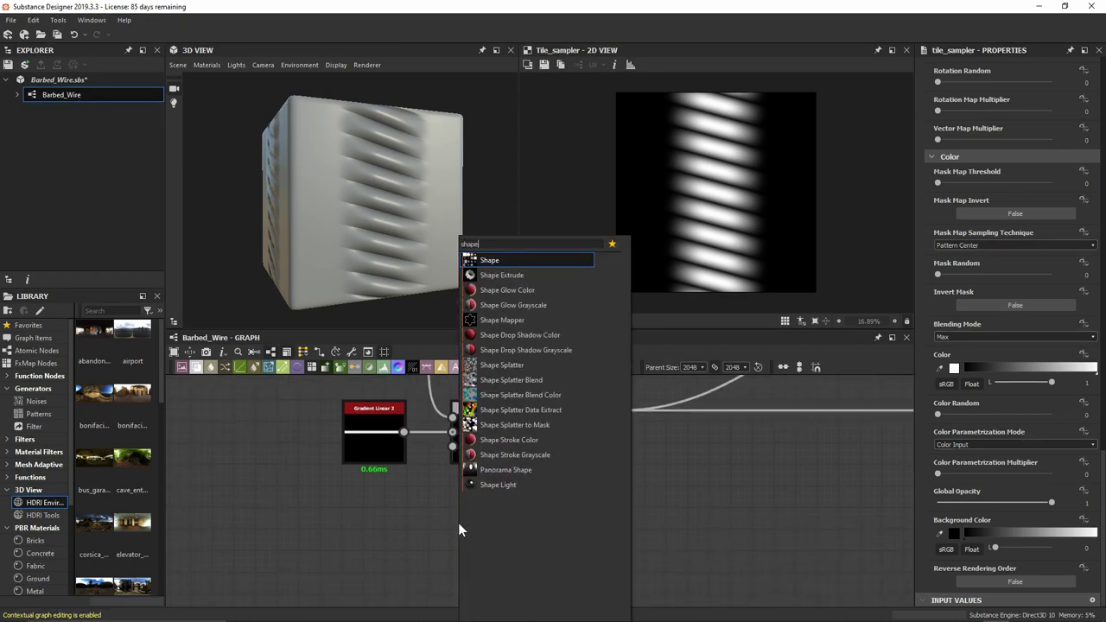
pyautogui.press('Return')
pyautogui.scroll(2, 561, 477)
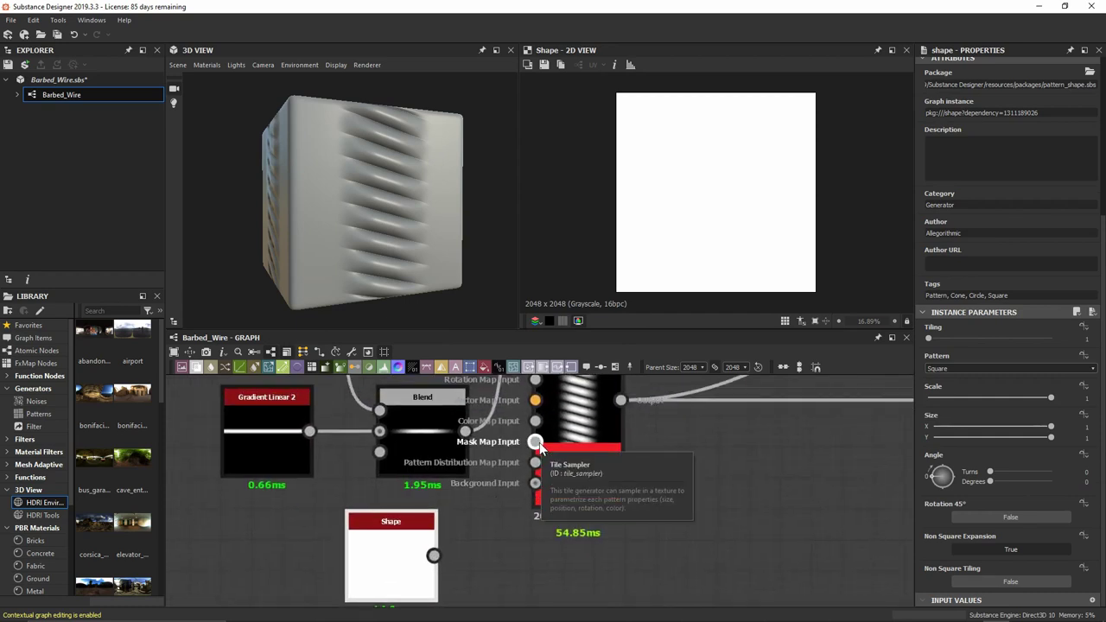
pyautogui.moveTo(535, 441); pyautogui.dragTo(430, 554)
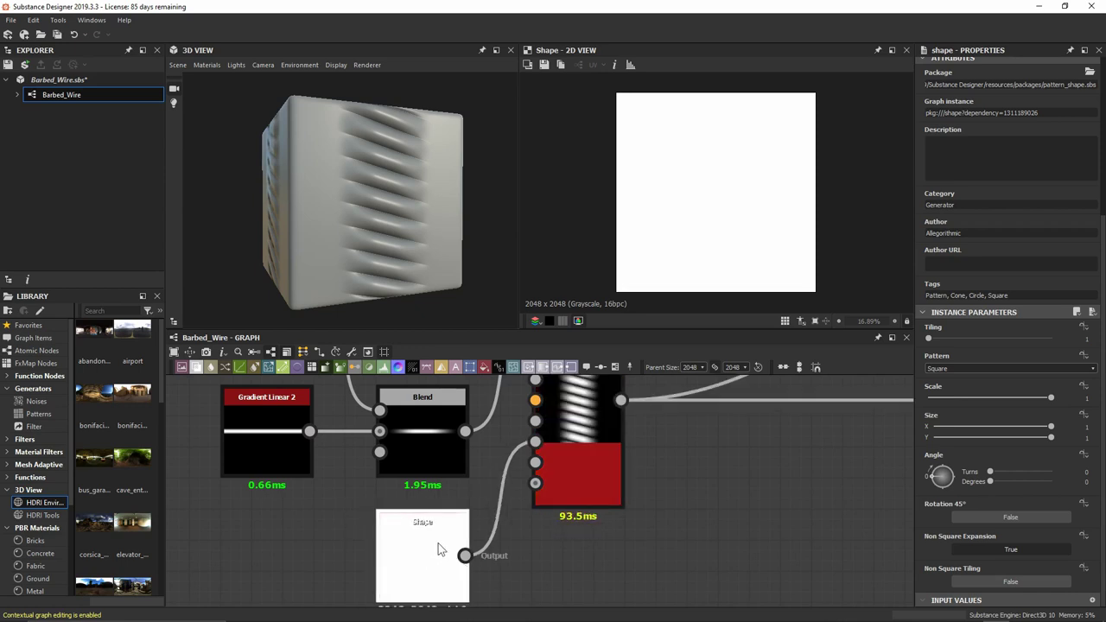
# Set the Tile Sampler's Mask Map Threshold to 1
pyautogui.doubleClick(581, 432)
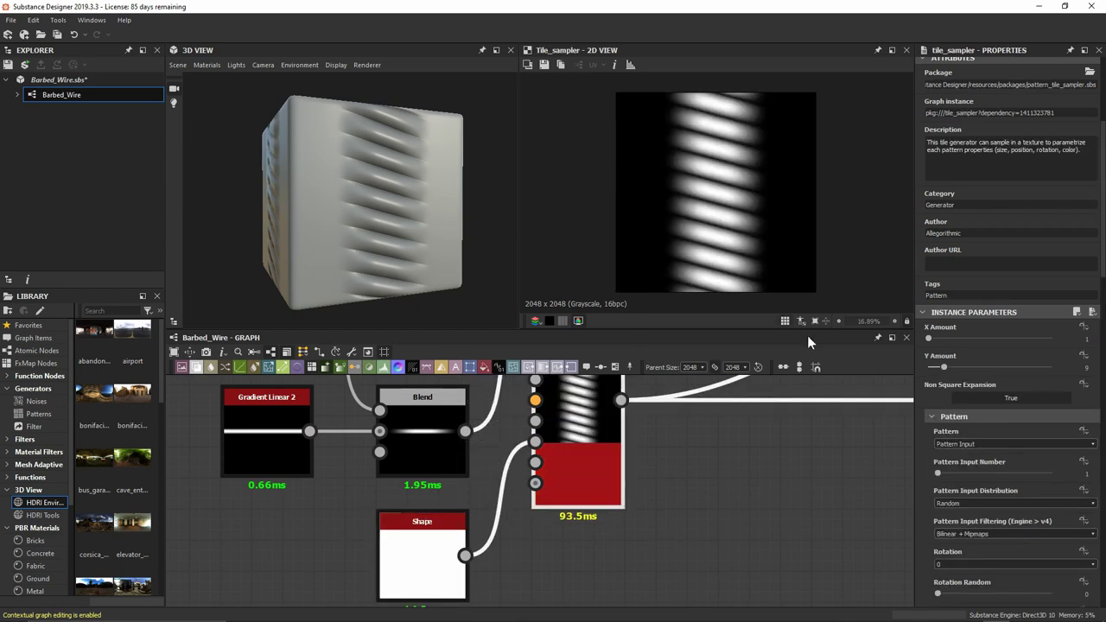
pyautogui.scroll(-5, 997, 441)
pyautogui.scroll(-10, 994, 423)
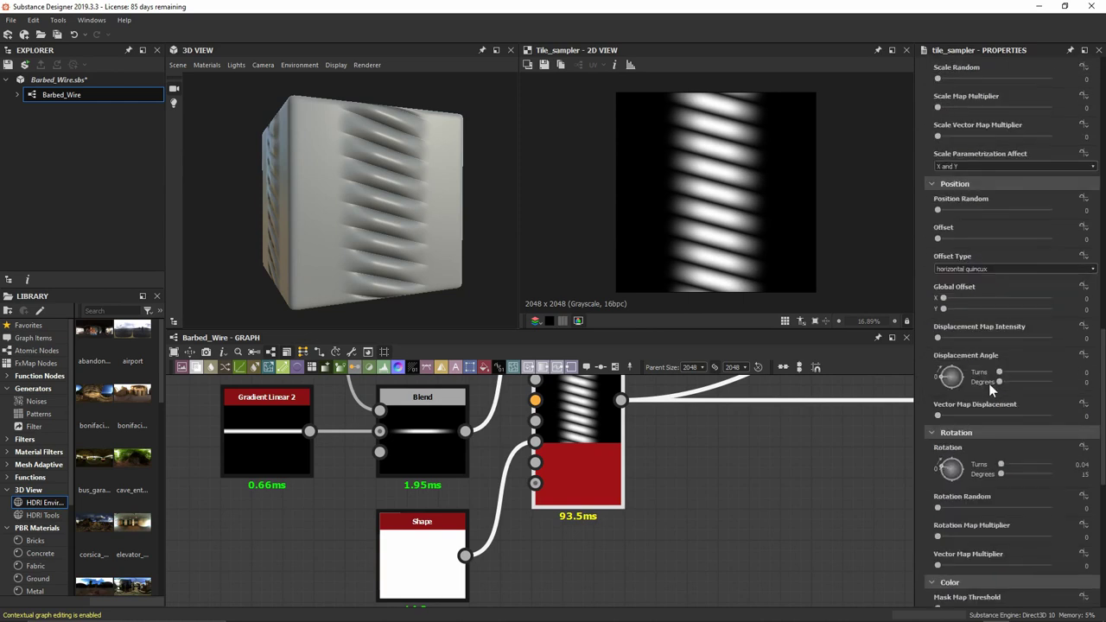
pyautogui.scroll(-3, 985, 379)
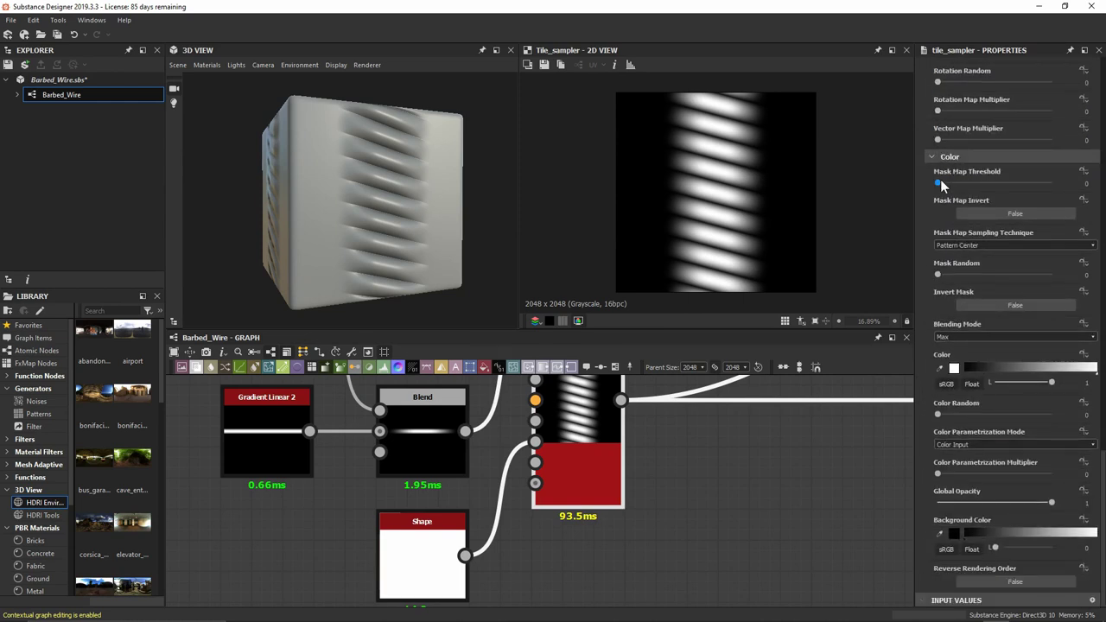
pyautogui.moveTo(939, 184); pyautogui.dragTo(1052, 183)
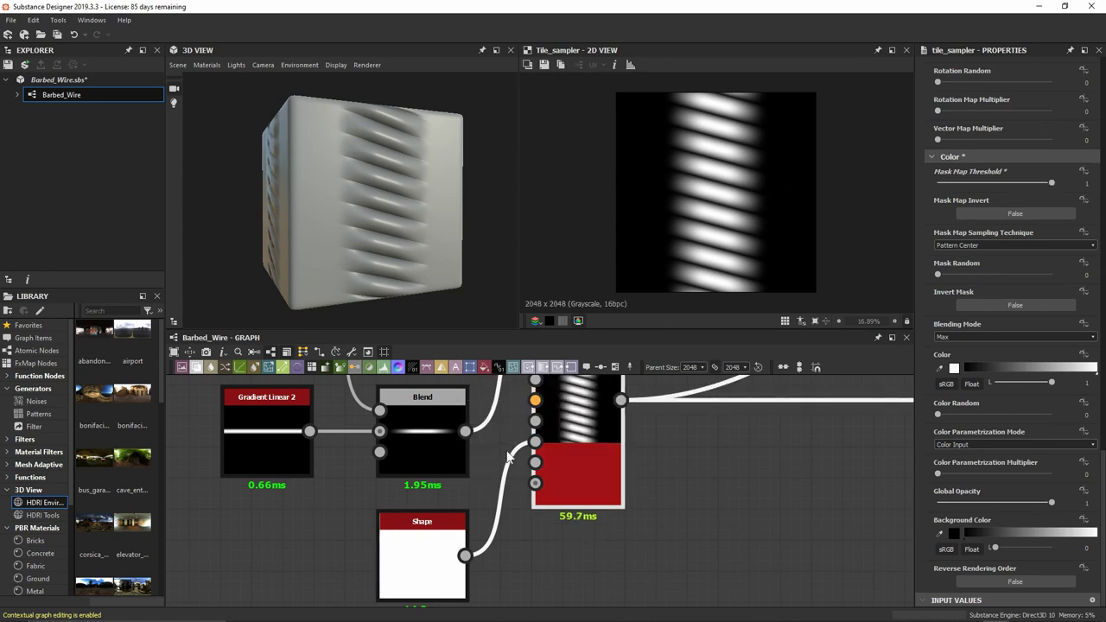
# Set the Shape node's scale to 0.6 to limit the masked strands, and inspect them in the 2D and 3D previews
pyautogui.click(432, 558)
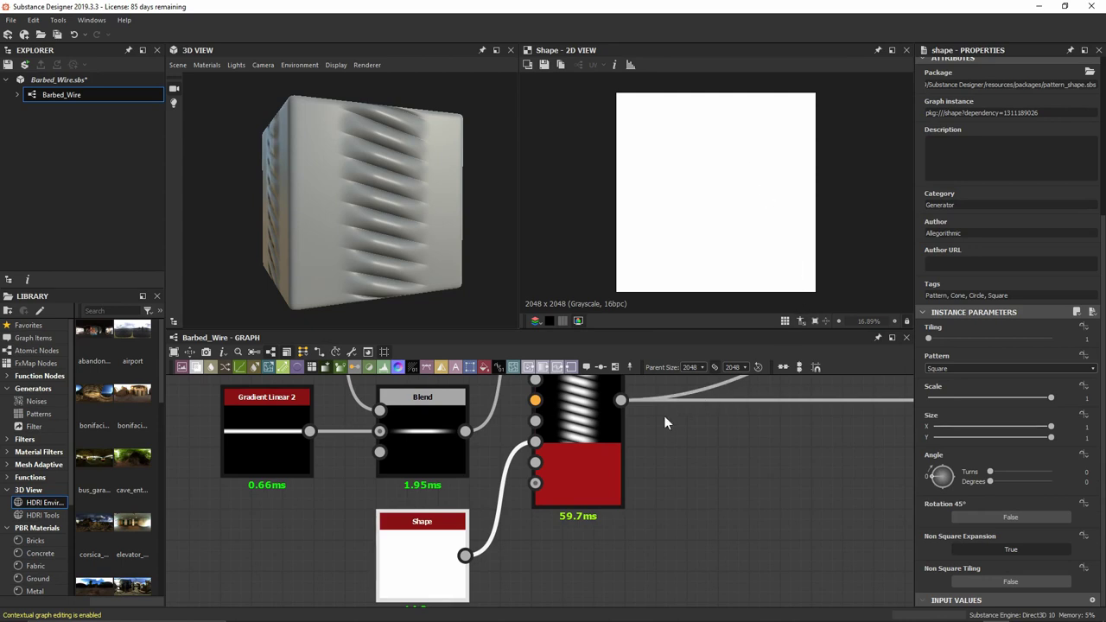
pyautogui.doubleClick(586, 419)
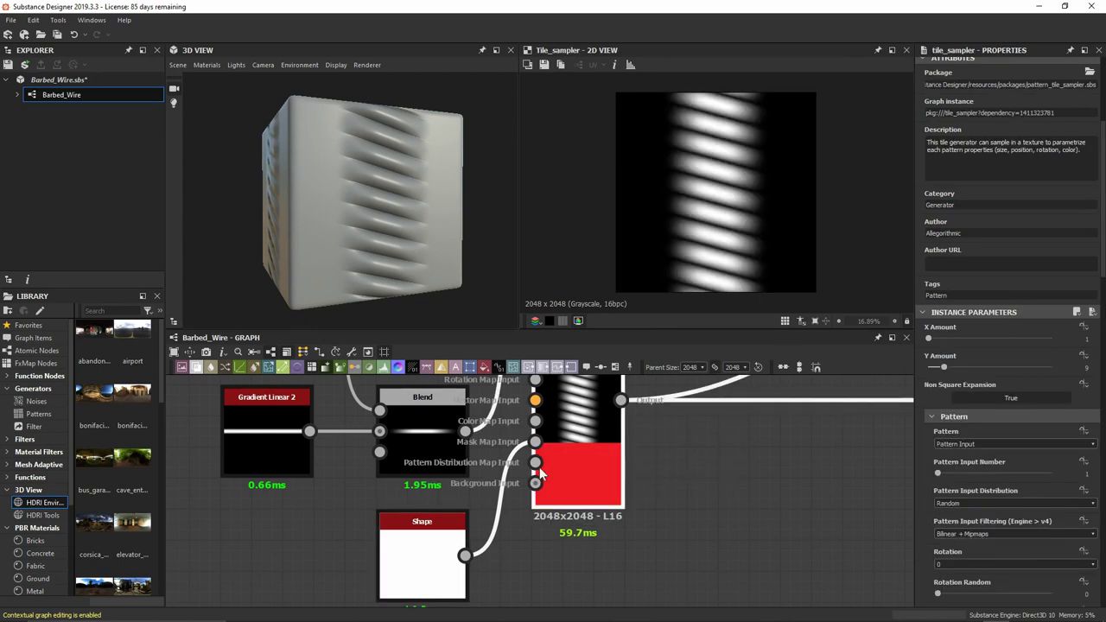
pyautogui.click(427, 547)
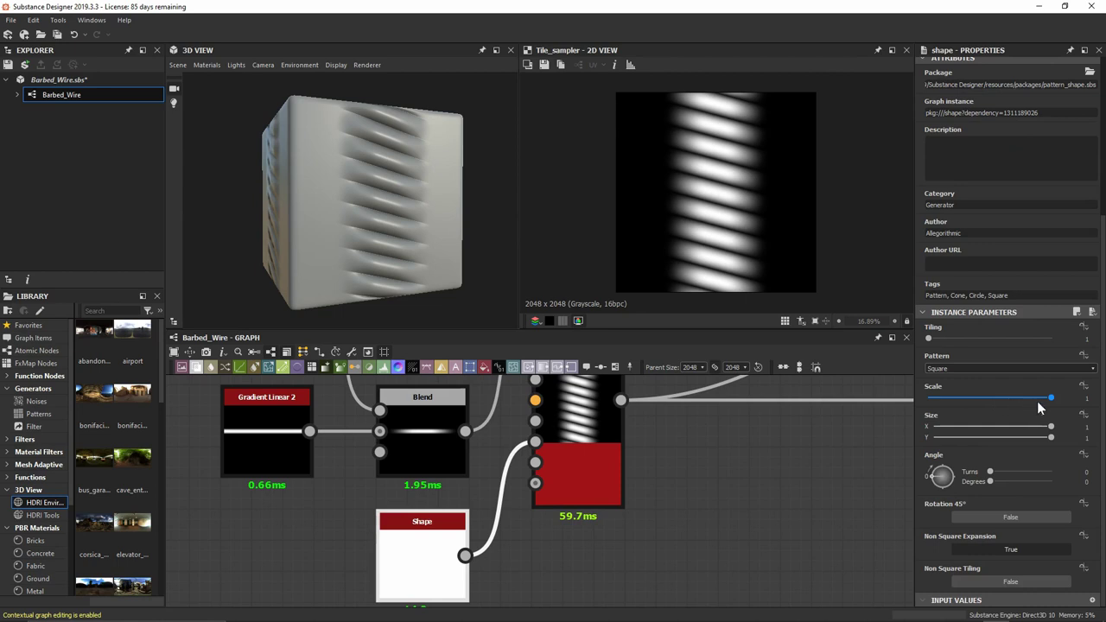
pyautogui.moveTo(1050, 401); pyautogui.dragTo(966, 392)
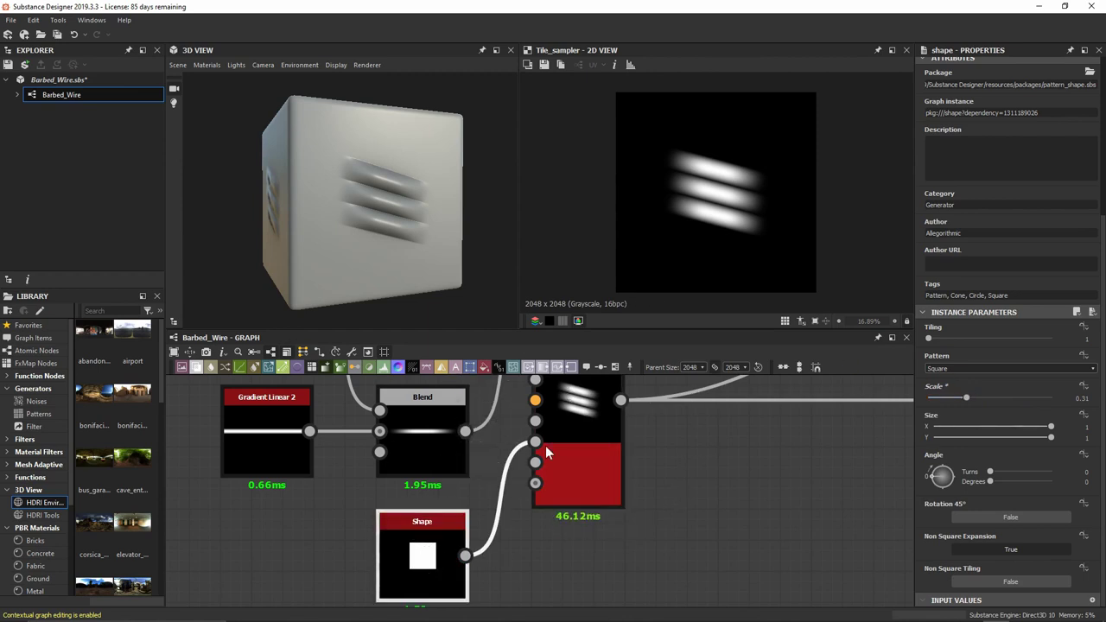
pyautogui.moveTo(966, 398); pyautogui.dragTo(1002, 397)
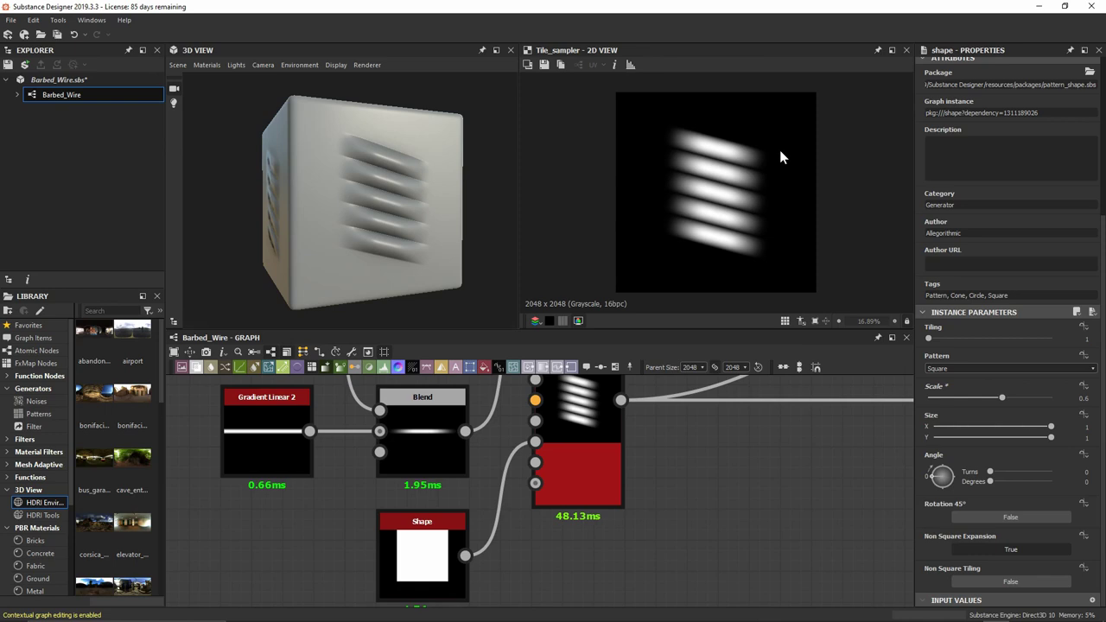
pyautogui.press('f')
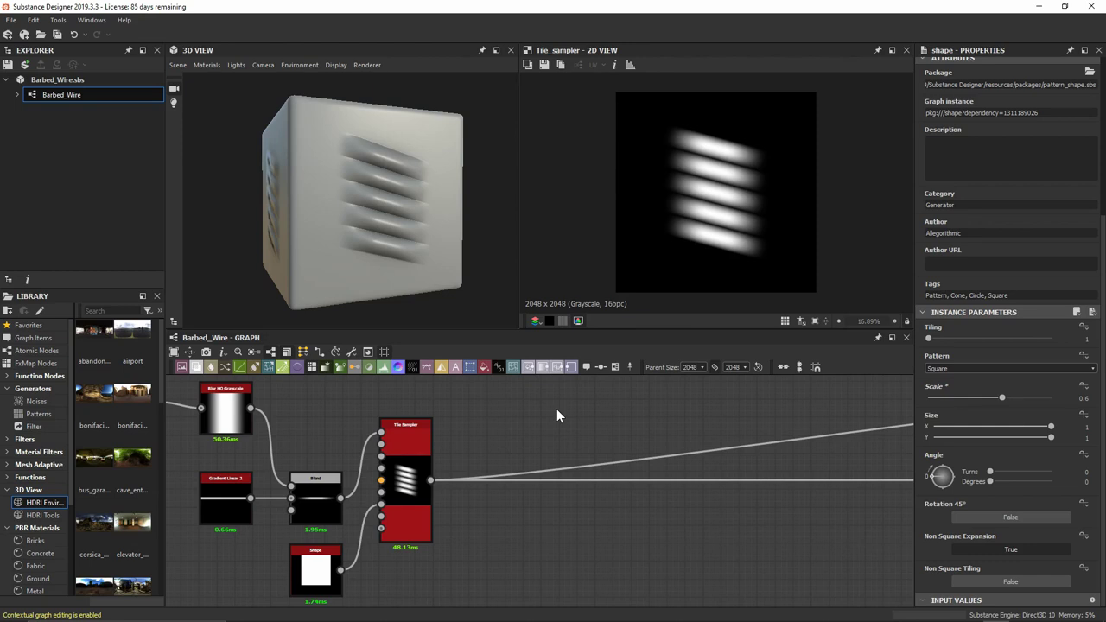
pyautogui.scroll(2, 728, 185)
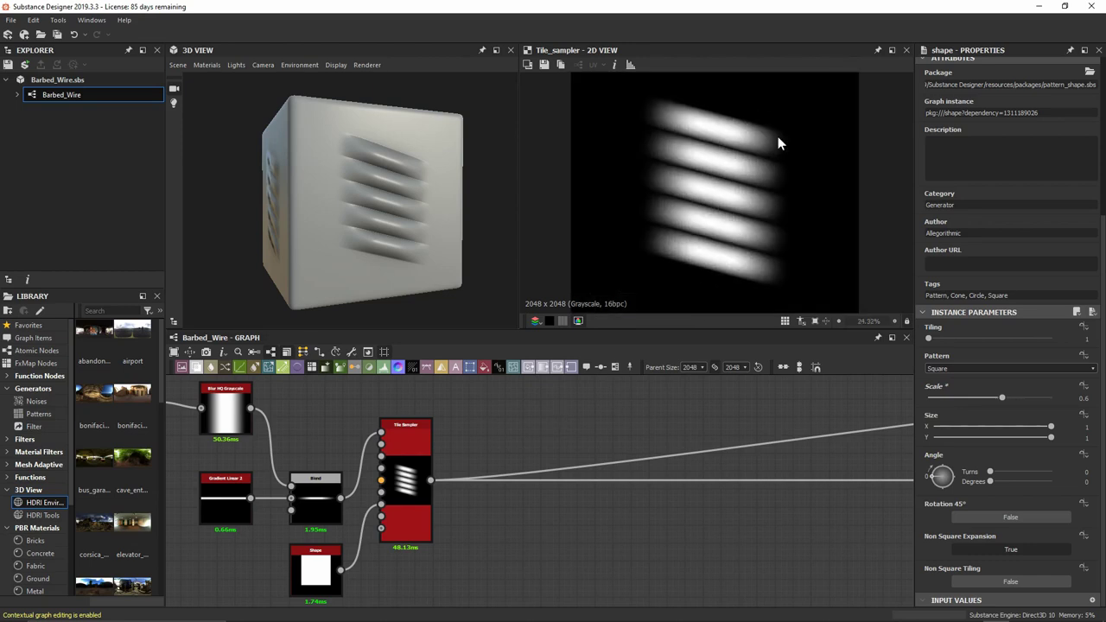
pyautogui.moveTo(465, 222); pyautogui.dragTo(433, 209)
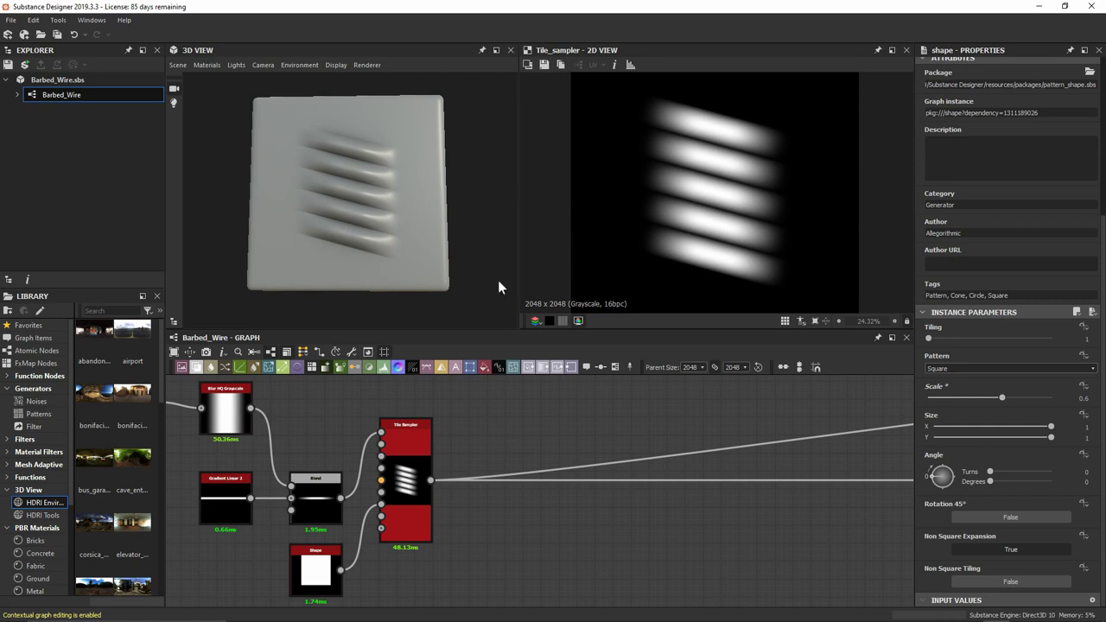
# Add a Histogram Scan node fed by the Tile Sampler's output
pyautogui.scroll(5, 503, 453)
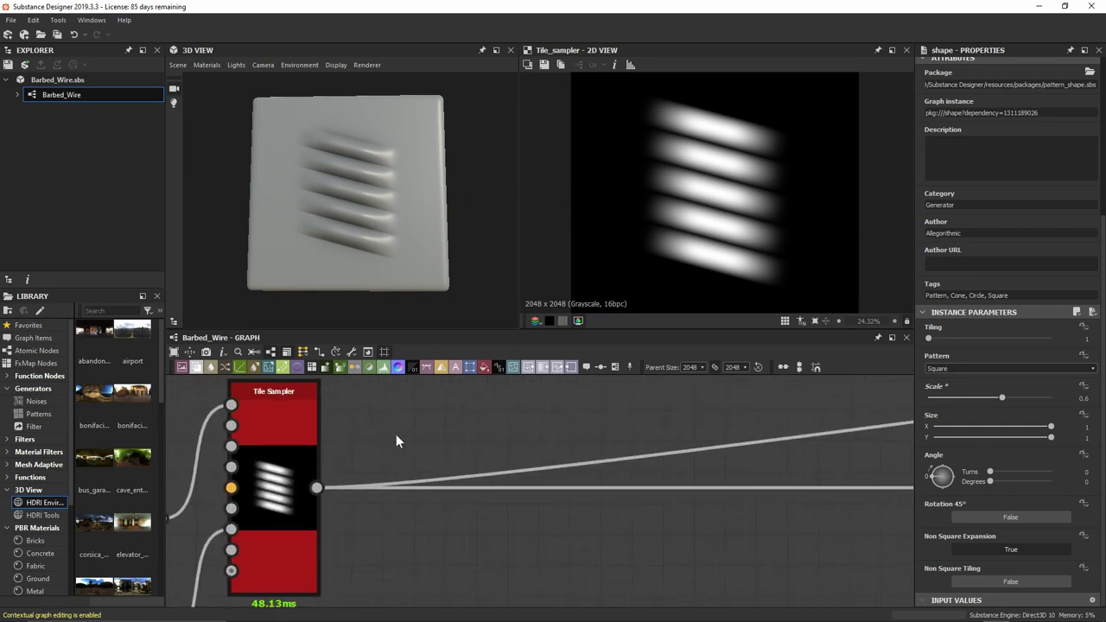
pyautogui.moveTo(317, 487); pyautogui.dragTo(417, 418)
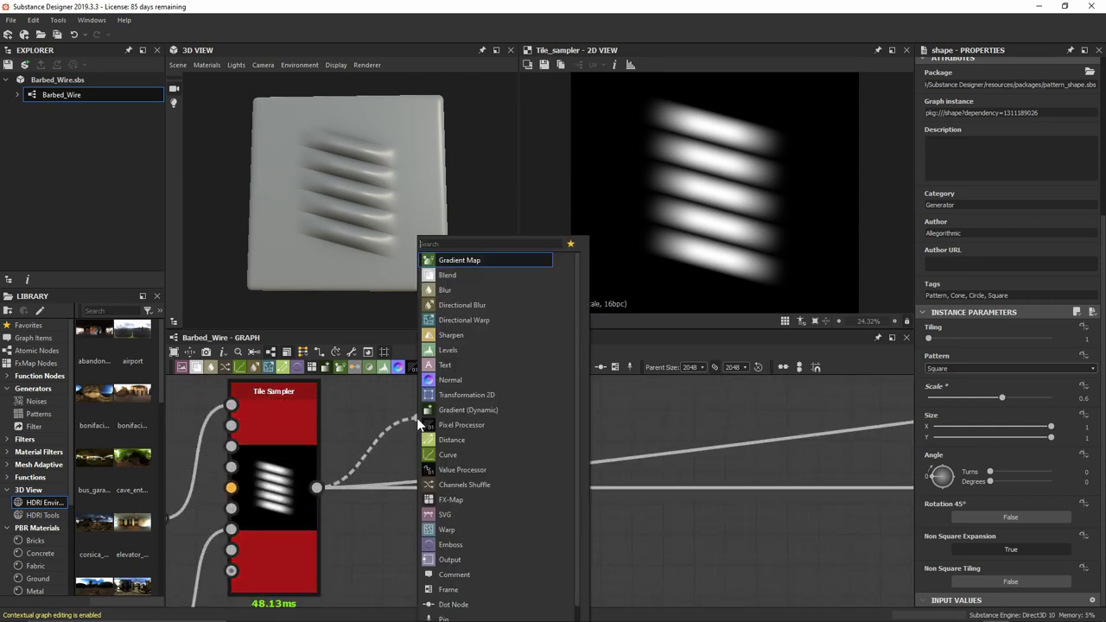
pyautogui.write('hist')
pyautogui.press('Down')
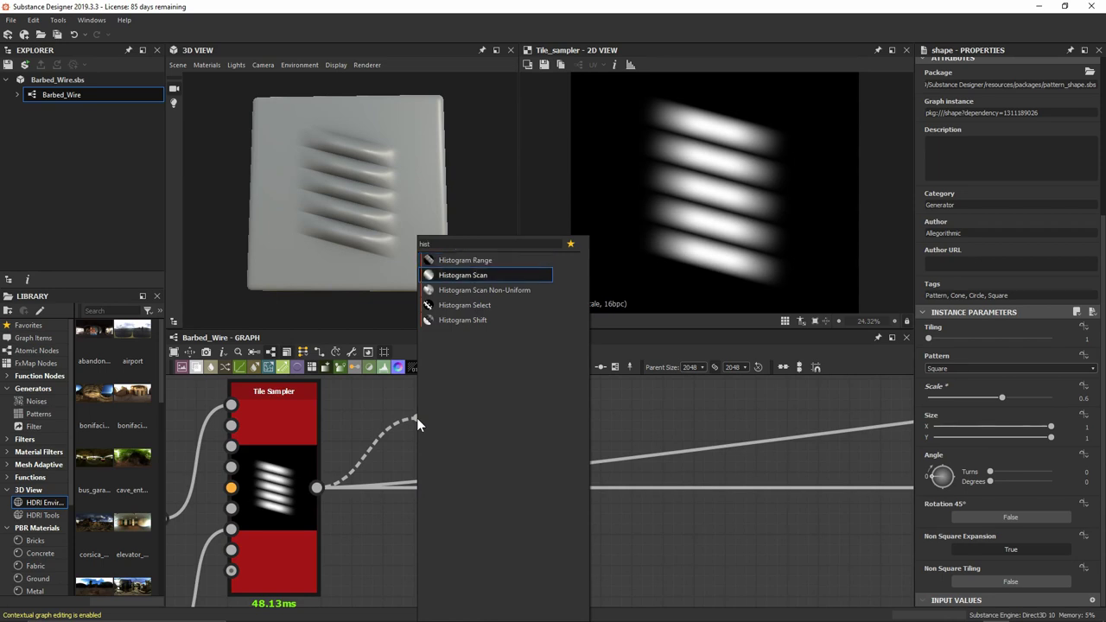
pyautogui.press('Return')
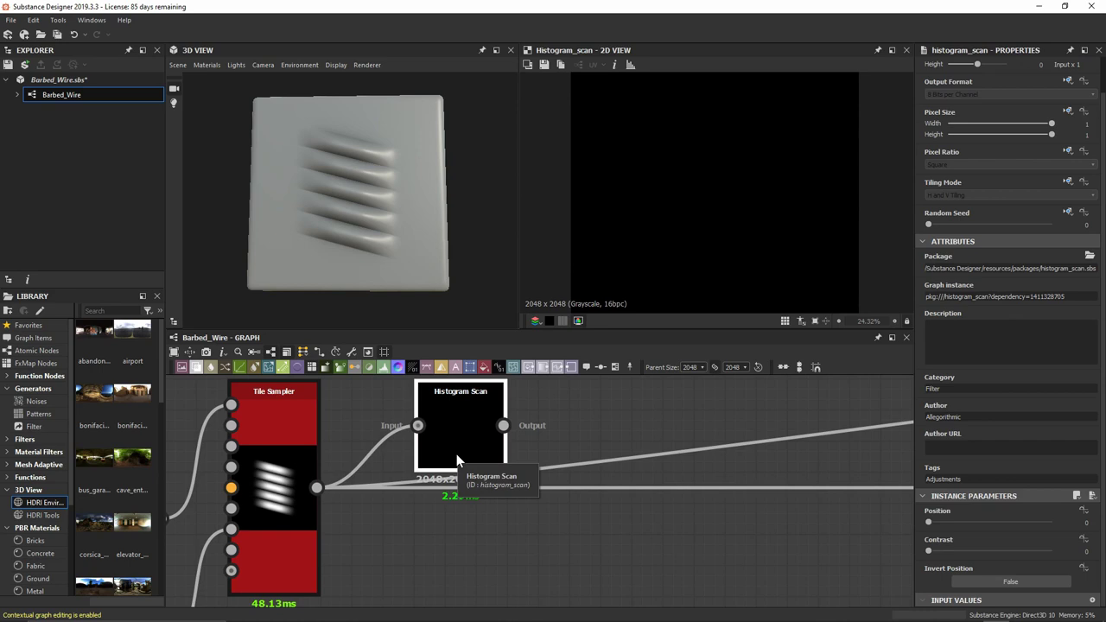
# Compare the Tile Sampler's output, and set the Histogram Scan's position to 0.95 and contrast to 1
pyautogui.doubleClick(292, 483)
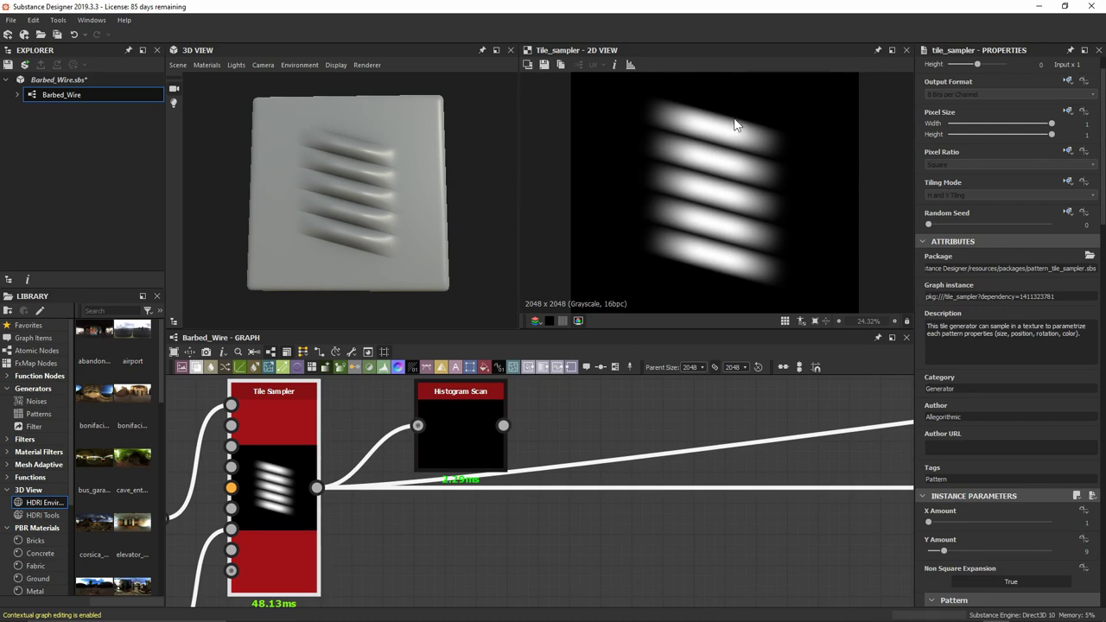
pyautogui.doubleClick(478, 428)
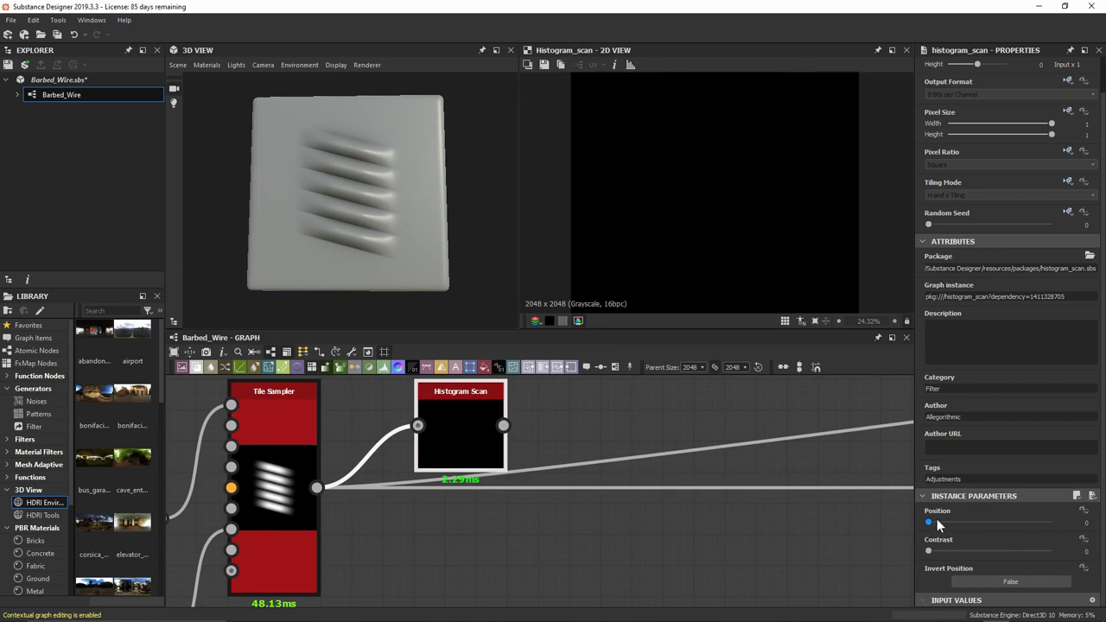
pyautogui.moveTo(936, 521); pyautogui.dragTo(1045, 521)
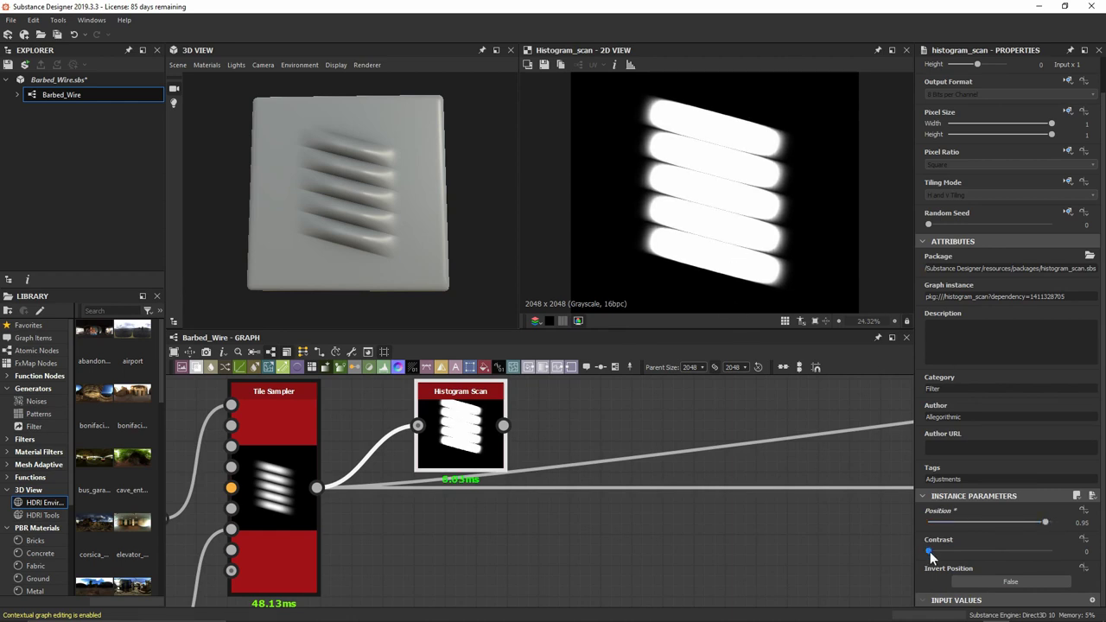
pyautogui.moveTo(929, 551); pyautogui.dragTo(1050, 551)
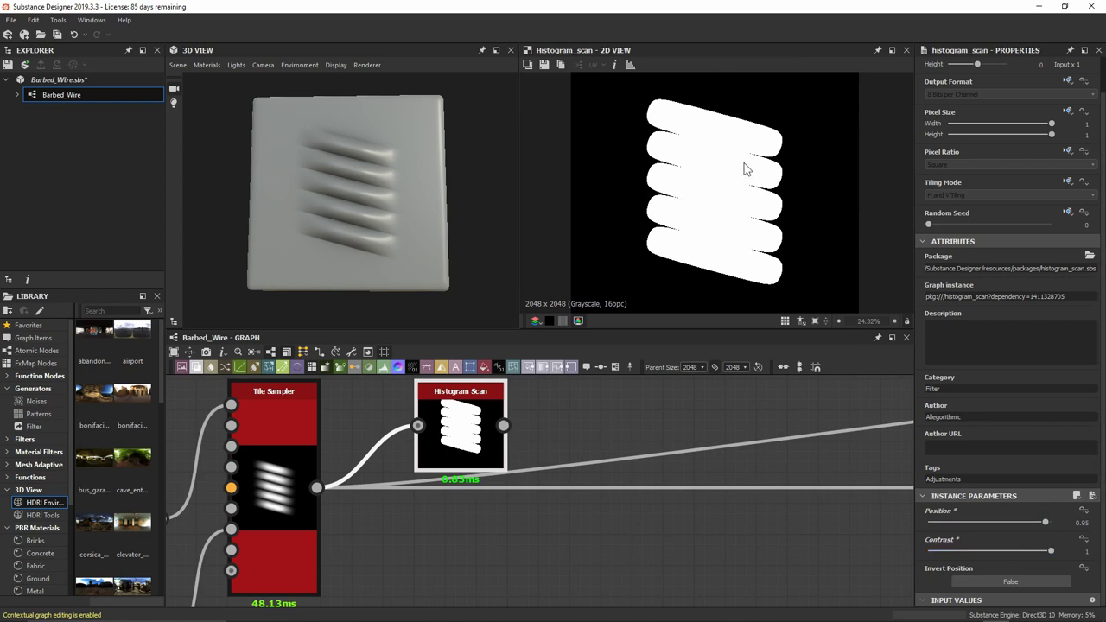
# Add a Blur HQ Grayscale node after the Histogram Scan, with quality 1 and intensity 2
pyautogui.press('space')
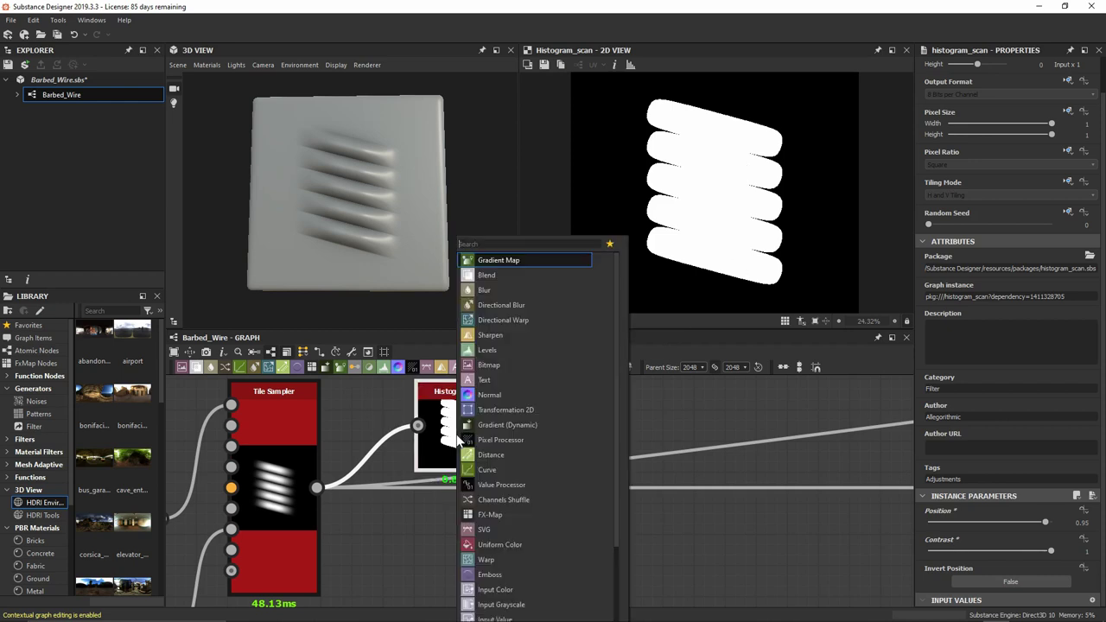
pyautogui.write('blur')
pyautogui.press('Down')
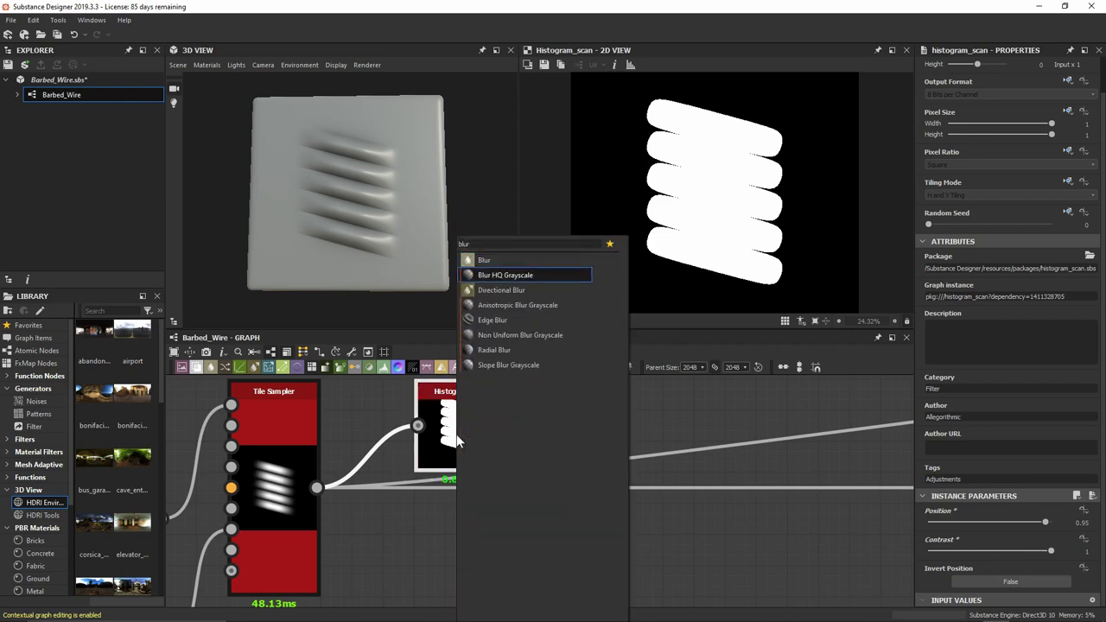
pyautogui.press('Escape')
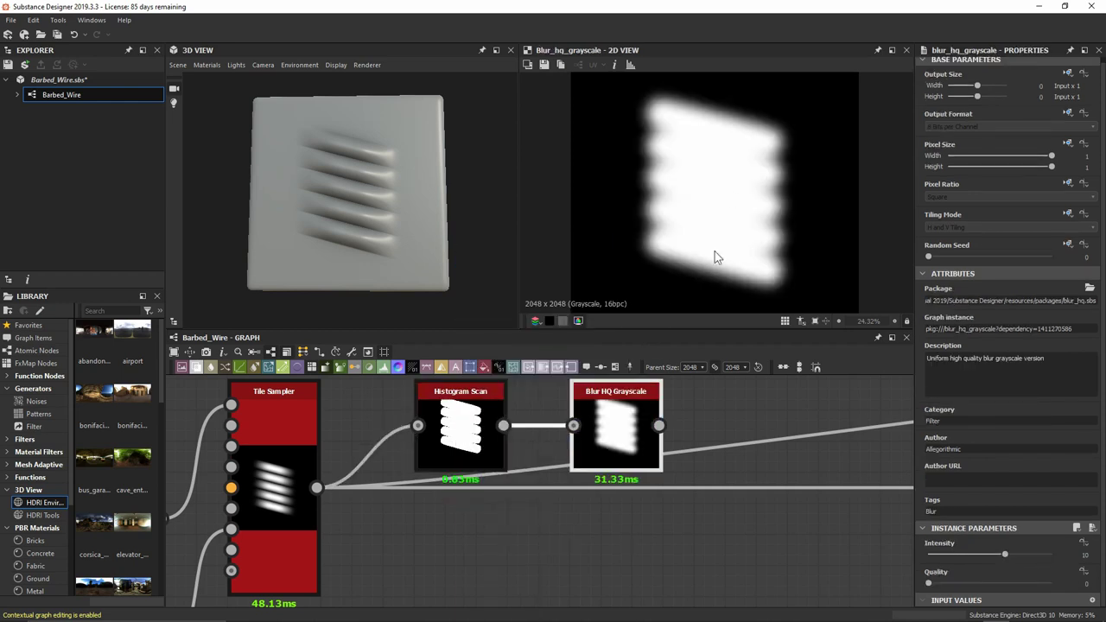
pyautogui.moveTo(952, 584); pyautogui.dragTo(1066, 585)
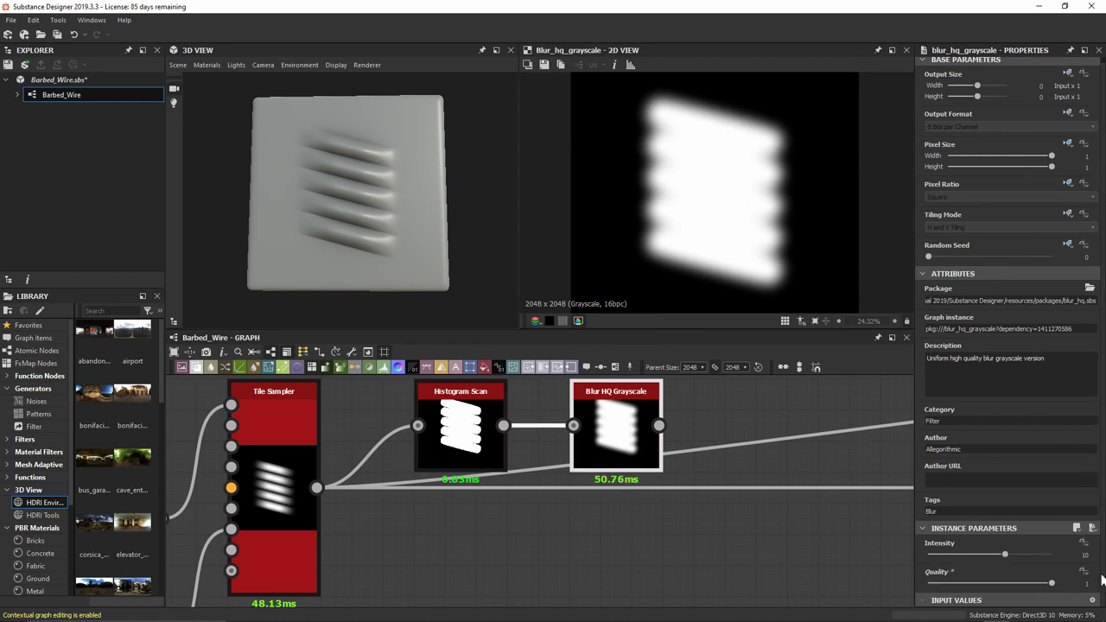
pyautogui.click(1000, 563)
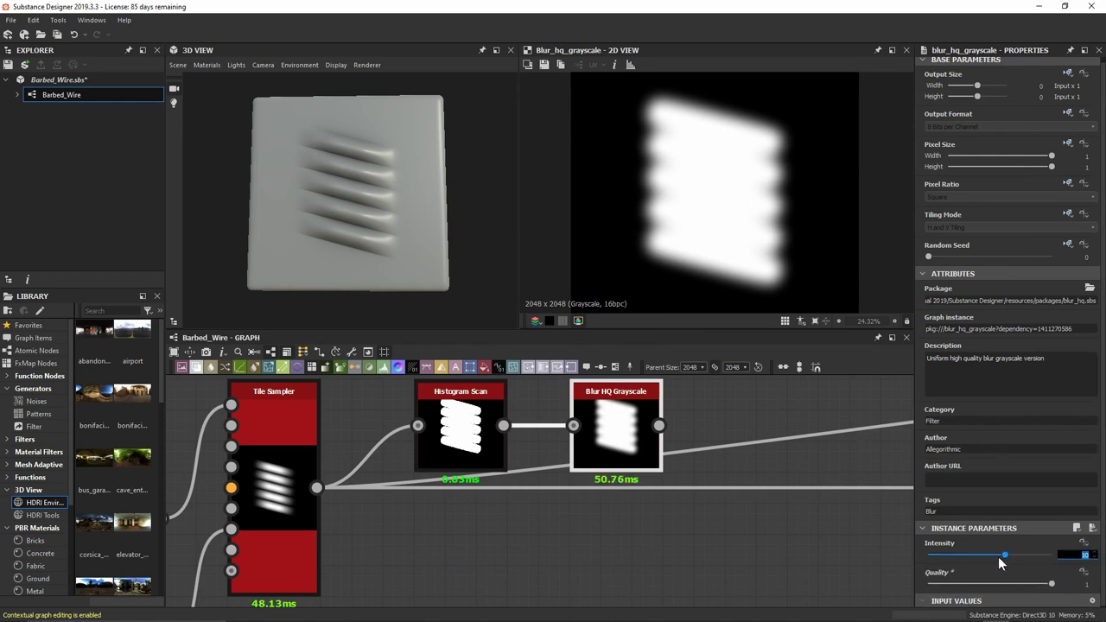
pyautogui.write('2')
pyautogui.press('Return')
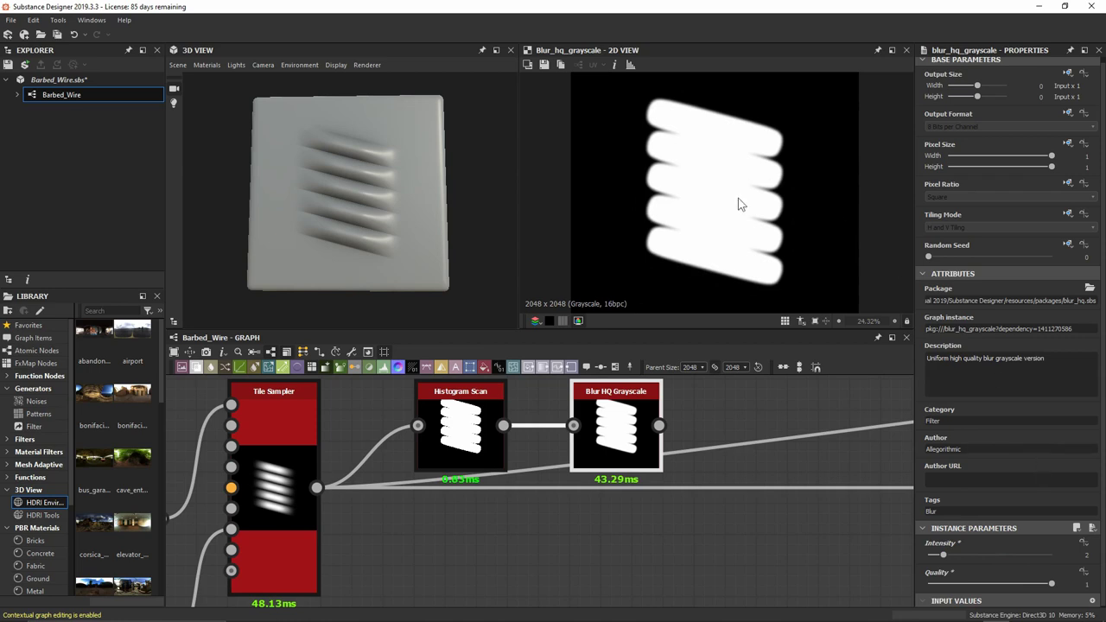
# Add a Blend node with the Tile Sampler as background and the blurred mask as foreground, and reroute the Tile Sampler's downstream links to its output
pyautogui.scroll(-2, 615, 467)
pyautogui.moveTo(615, 468); pyautogui.dragTo(484, 484, button='middle')
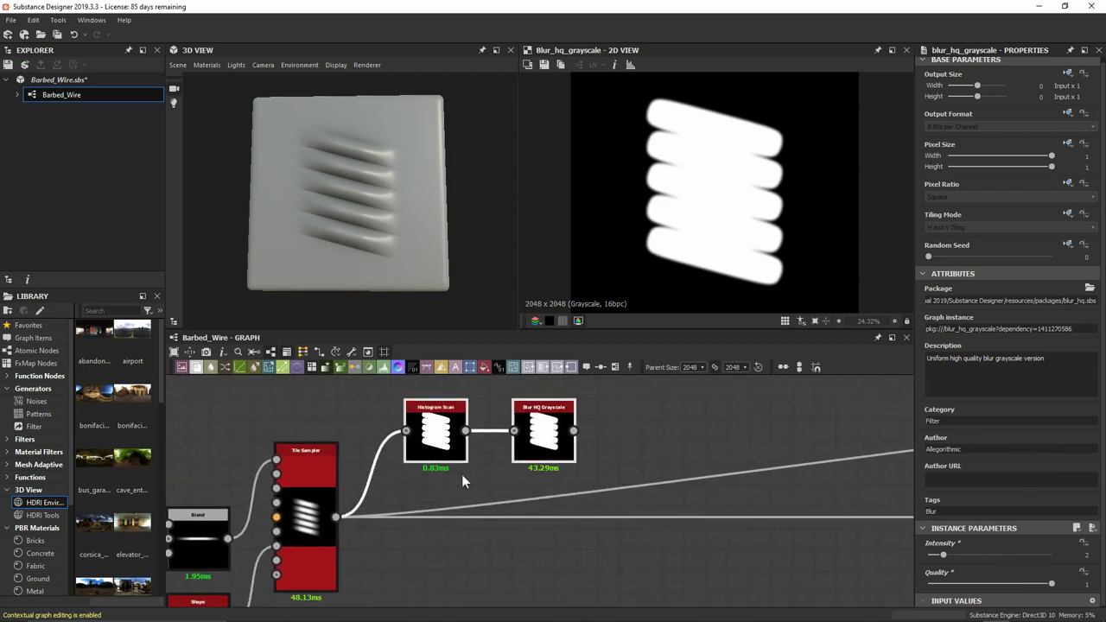
pyautogui.moveTo(336, 517); pyautogui.dragTo(611, 510)
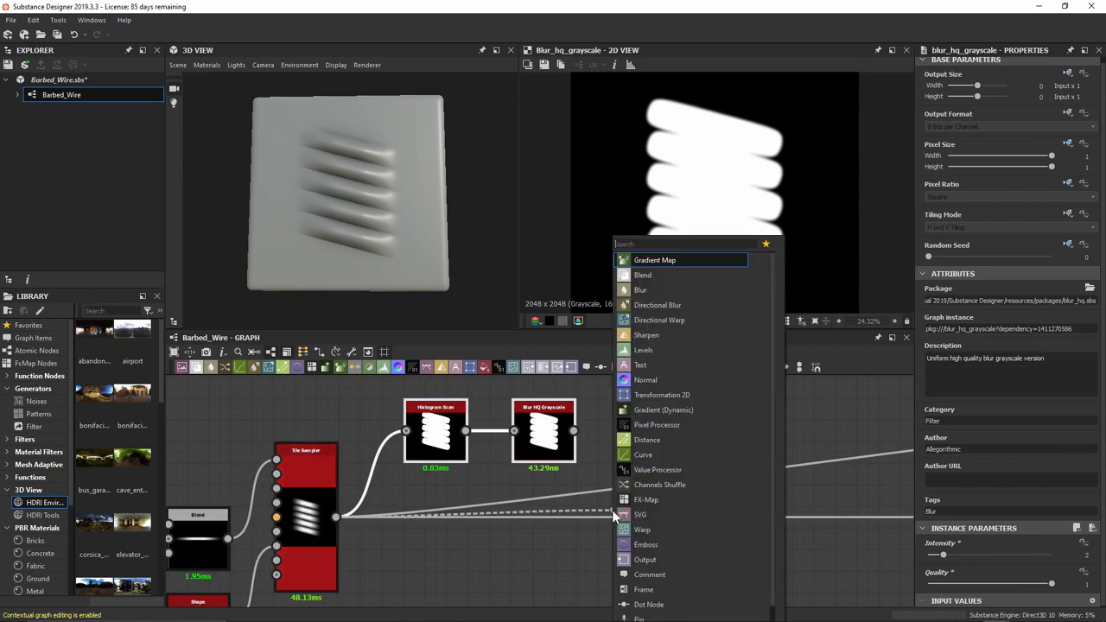
pyautogui.write('blend')
pyautogui.press('Return')
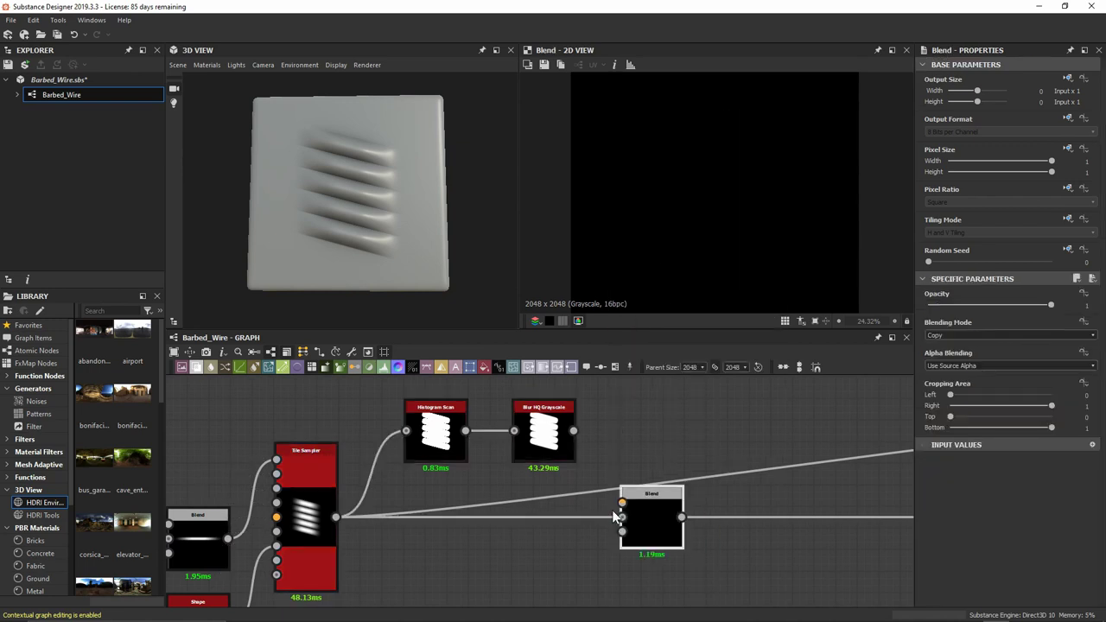
pyautogui.moveTo(575, 432); pyautogui.dragTo(615, 501)
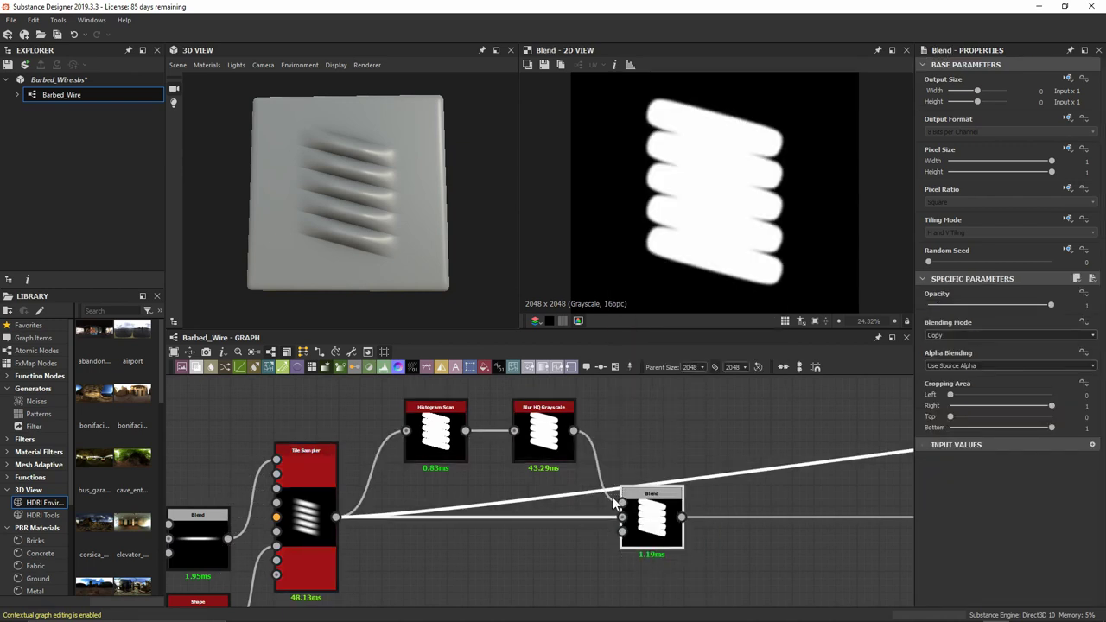
pyautogui.keyDown('shift'); pyautogui.moveTo(335, 517); pyautogui.dragTo(679, 519); pyautogui.keyUp('shift')
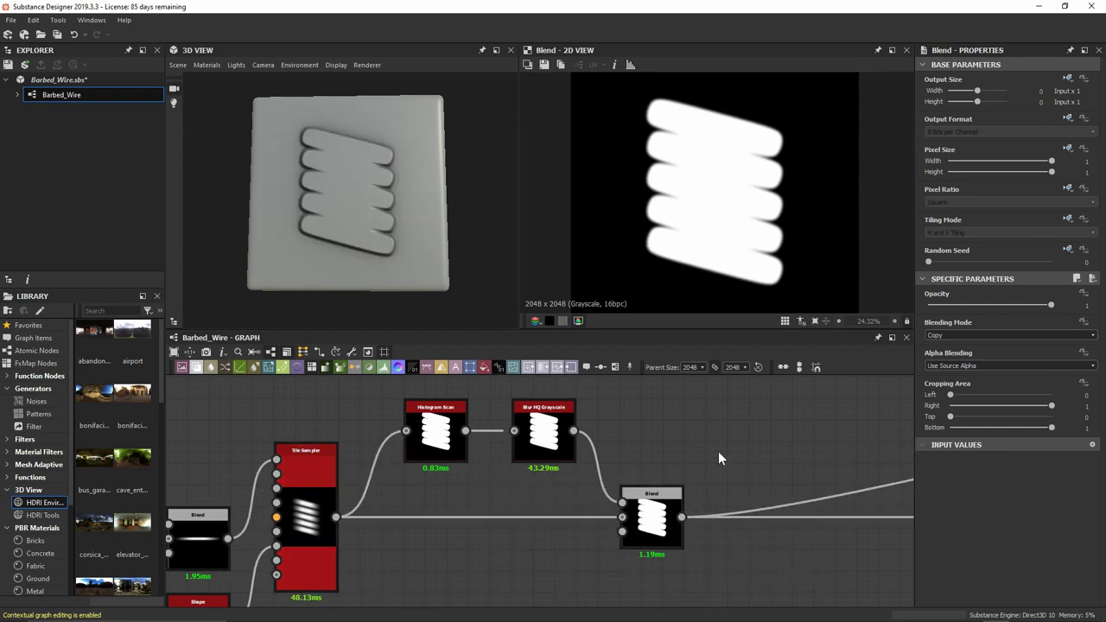
# Set the new Blend node's blending mode to Multiply and compare its output with the blurred mask in the 2D preview
pyautogui.moveTo(438, 227); pyautogui.dragTo(379, 102)
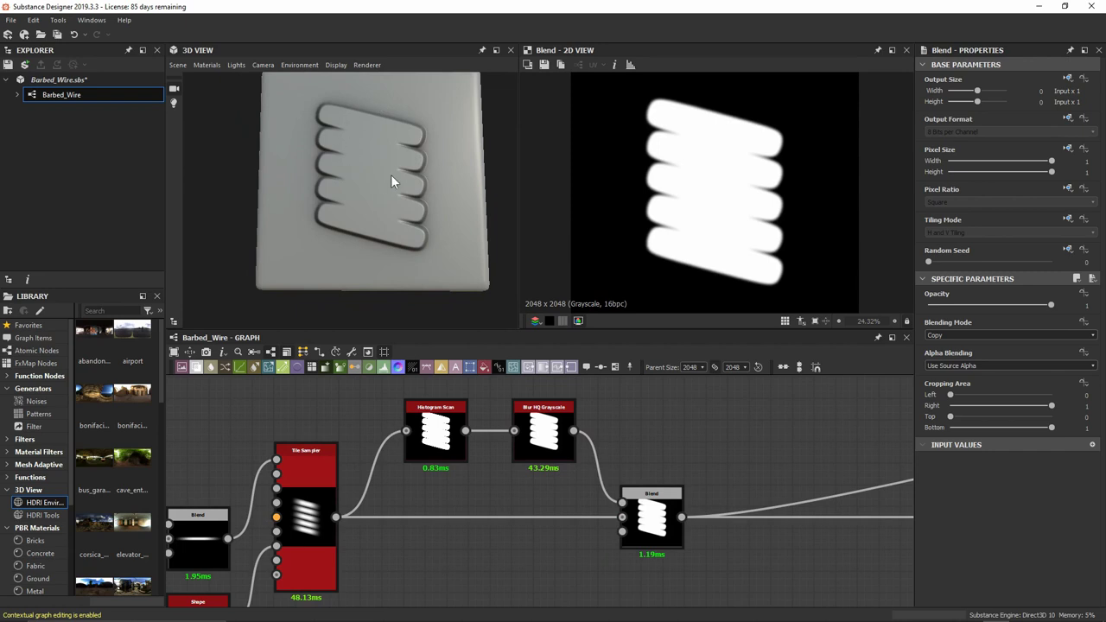
pyautogui.moveTo(392, 176); pyautogui.dragTo(393, 184)
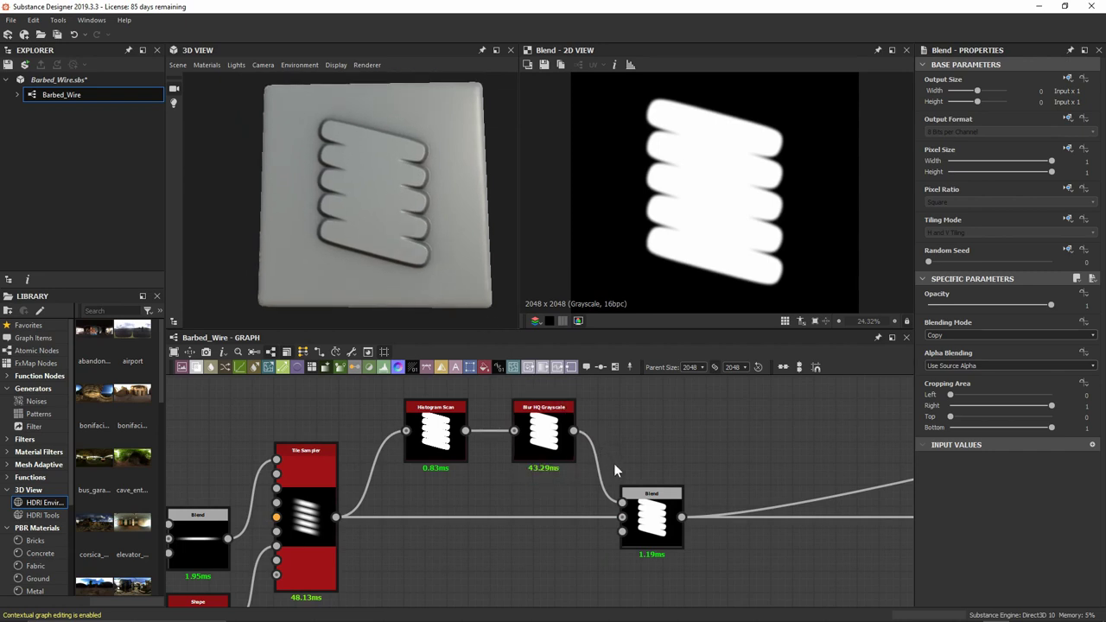
pyautogui.click(650, 508)
pyautogui.click(967, 336)
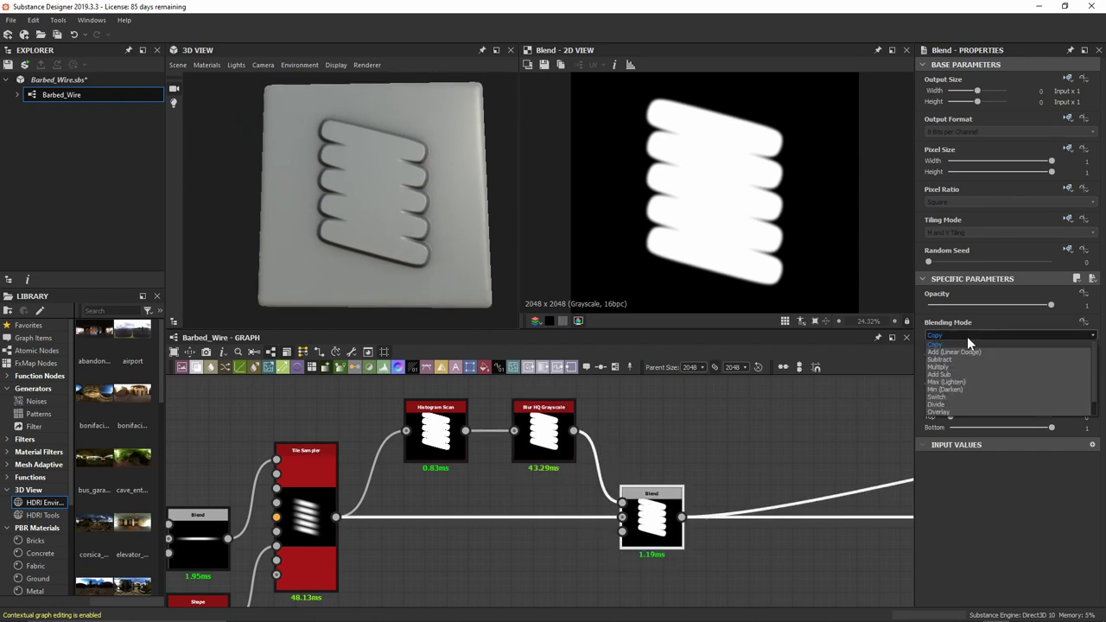
pyautogui.click(969, 365)
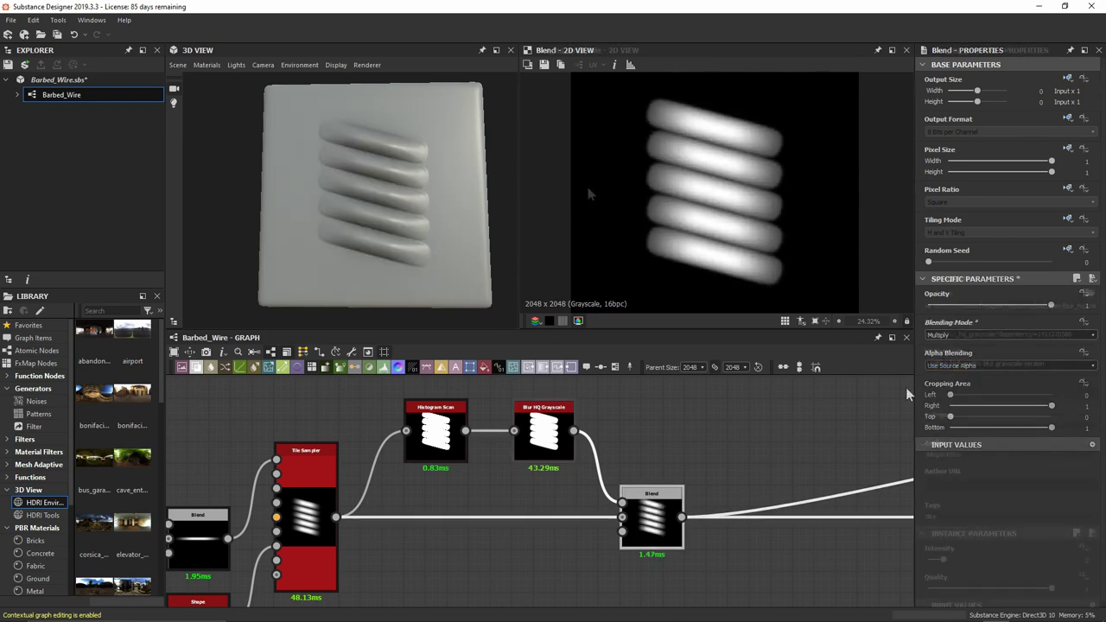
pyautogui.doubleClick(543, 434)
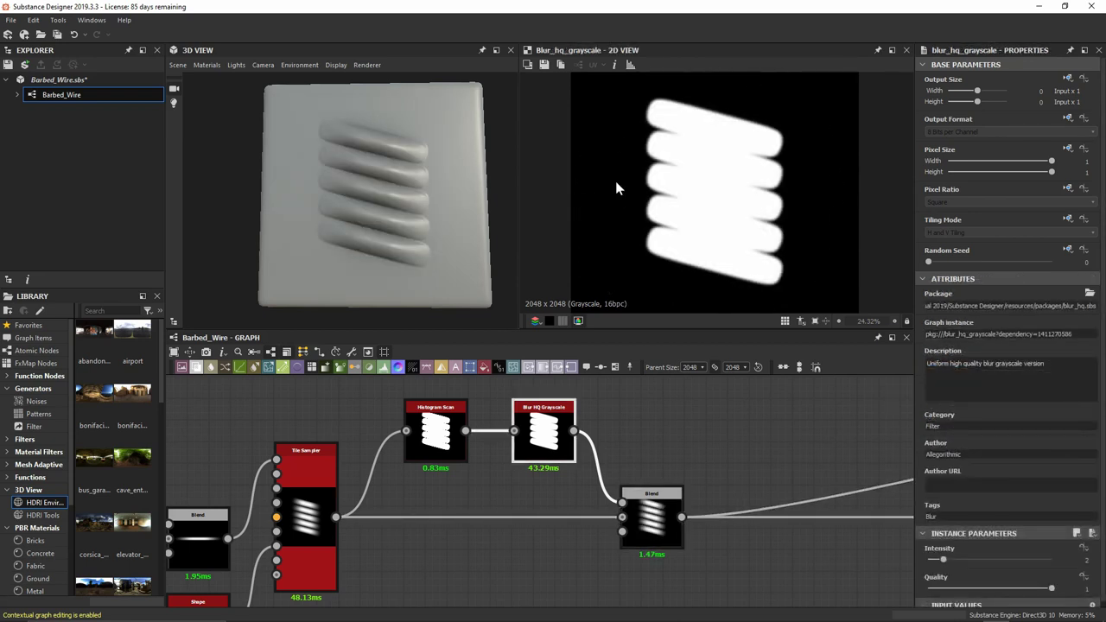
pyautogui.doubleClick(653, 527)
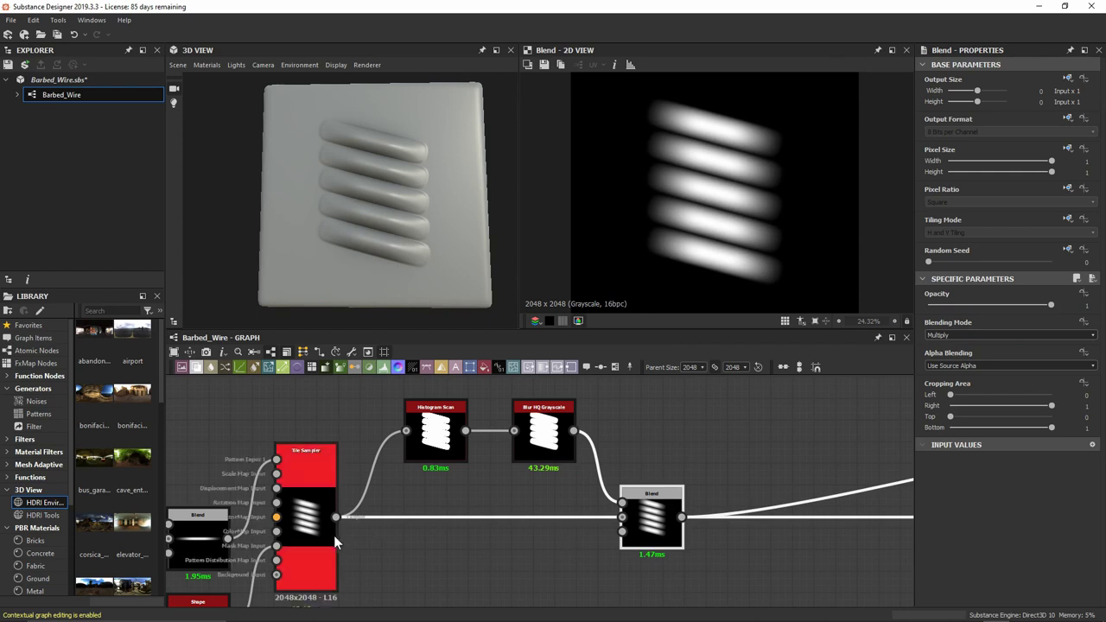
pyautogui.scroll(2, 728, 198)
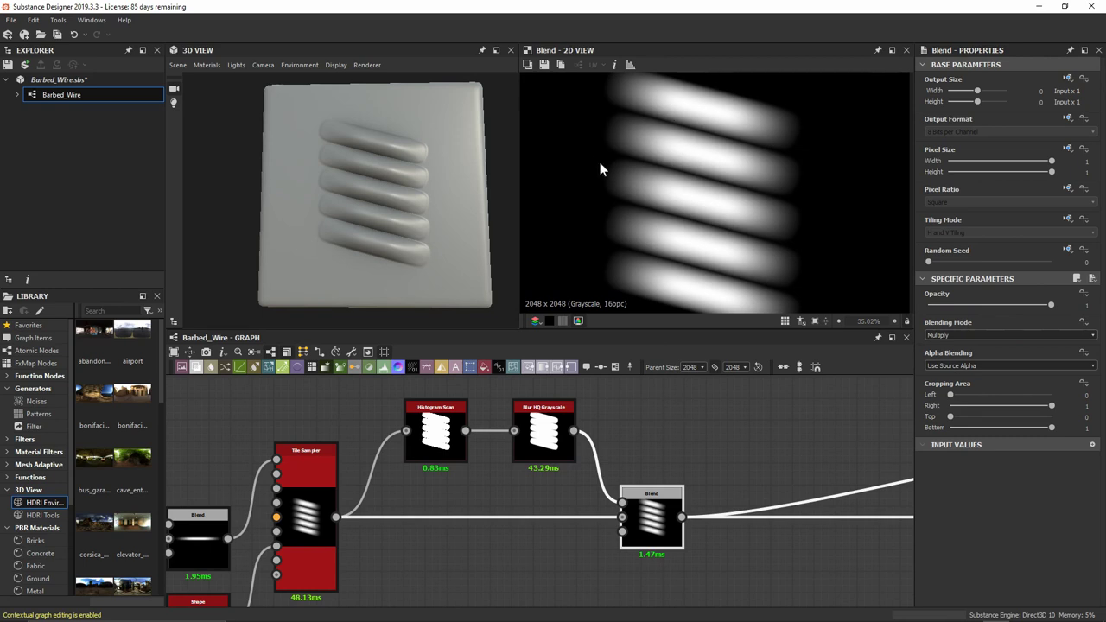
pyautogui.scroll(-2, 593, 205)
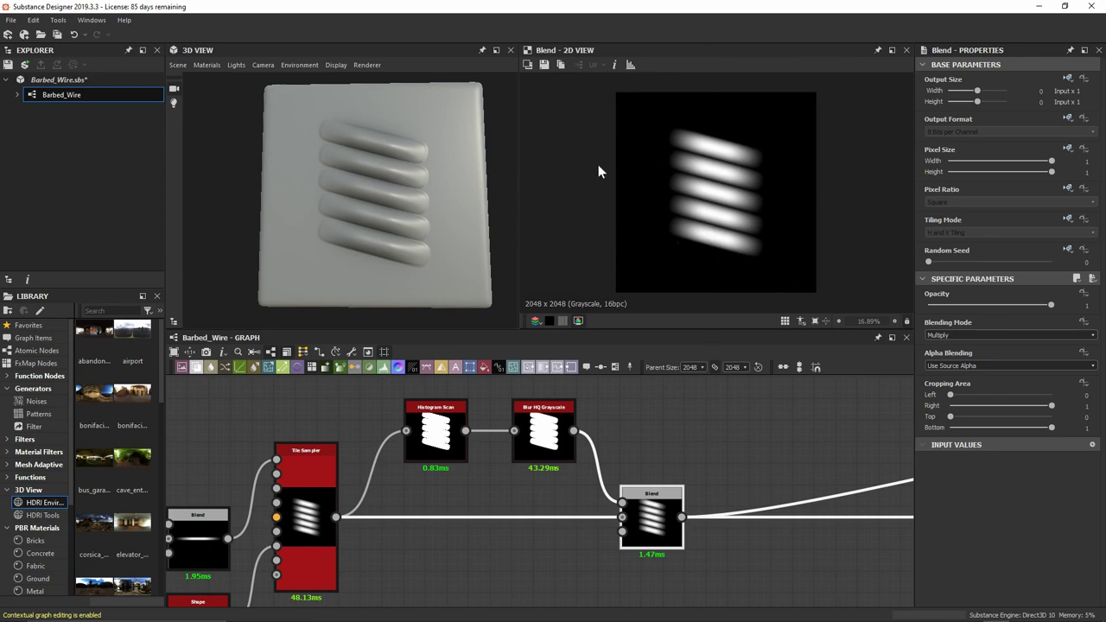
# Insert a Transformation 2D node after the Multiply Blend and rotate the coils 90° clockwise
pyautogui.moveTo(658, 529); pyautogui.dragTo(480, 516, button='middle')
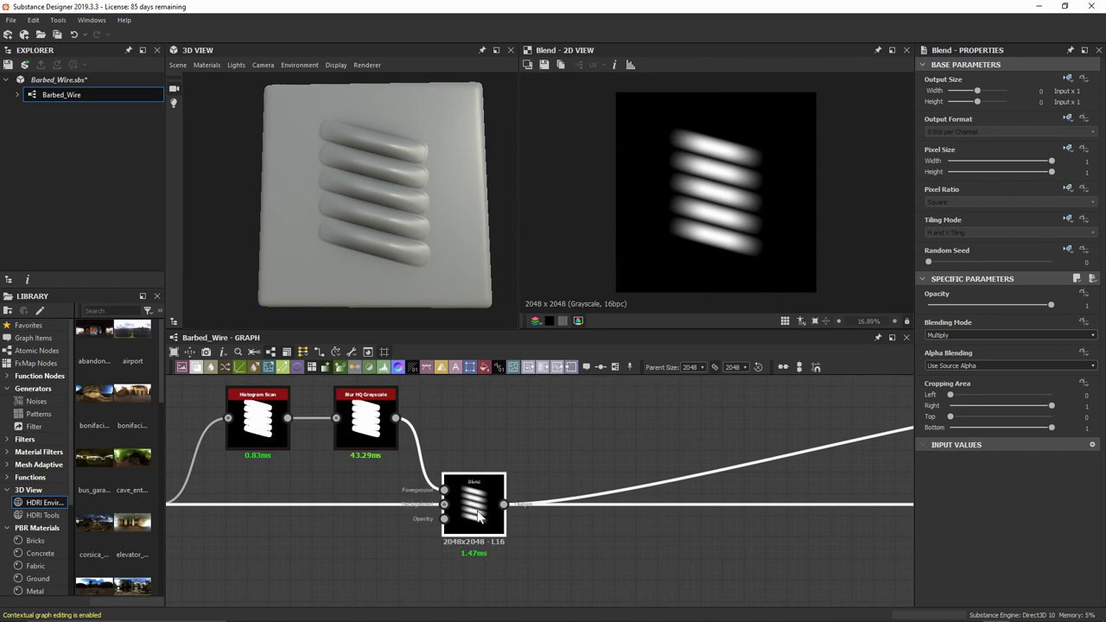
pyautogui.press('space')
pyautogui.write('transf')
pyautogui.press('Return')
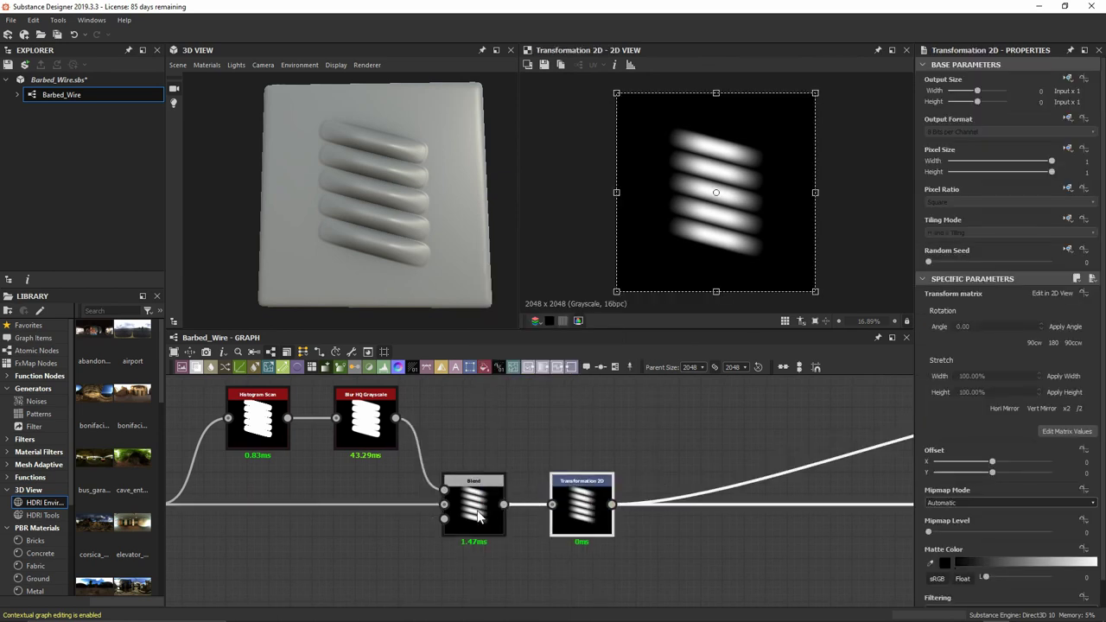
pyautogui.click(1029, 344)
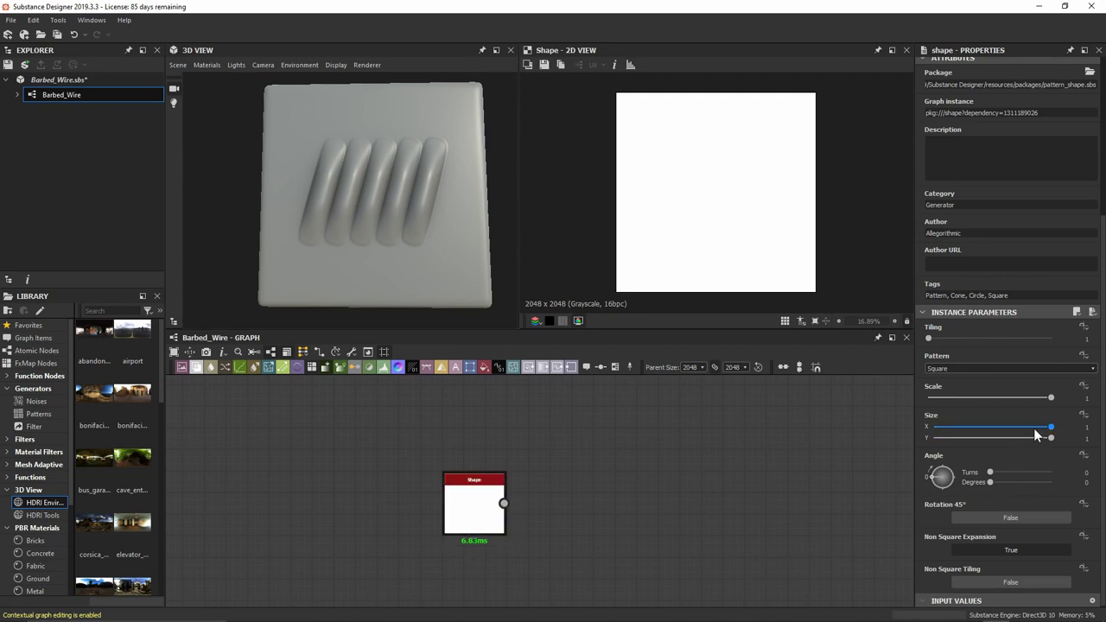
# Set the new square Shape node's size to X 0.09 and Y 0.6
pyautogui.write('0.09')
pyautogui.press('Return')
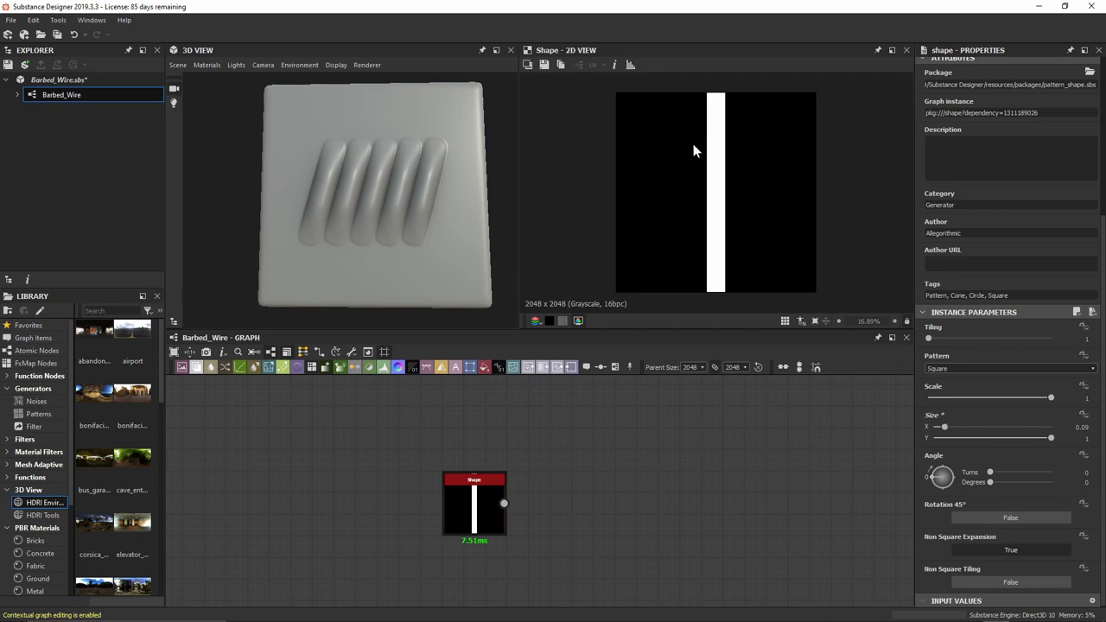
pyautogui.doubleClick(988, 439)
pyautogui.write('0.6')
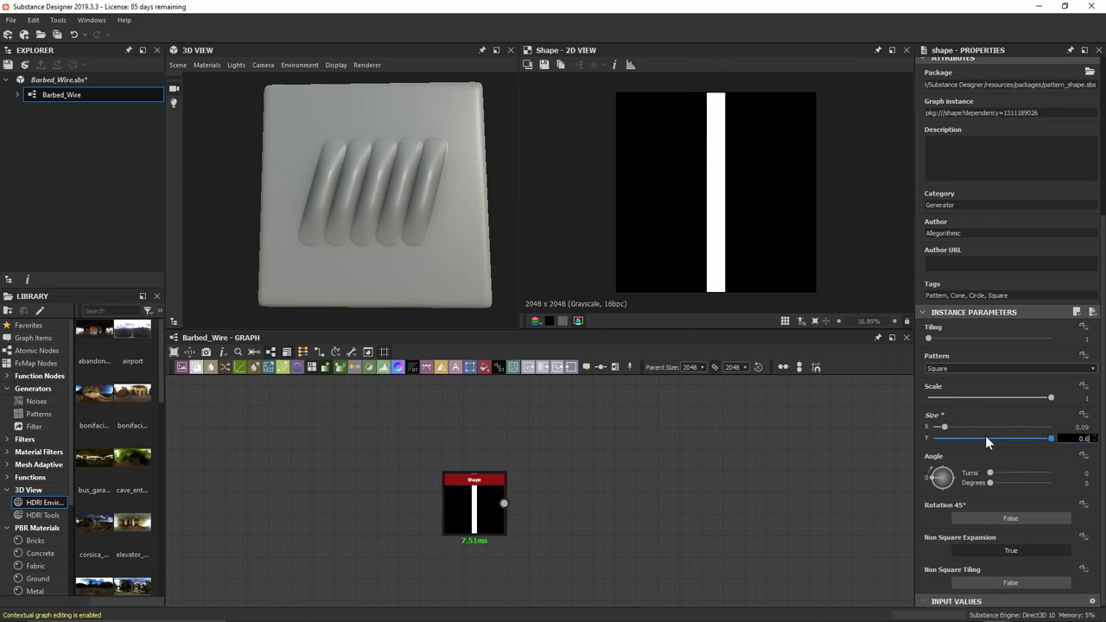
pyautogui.press('Return')
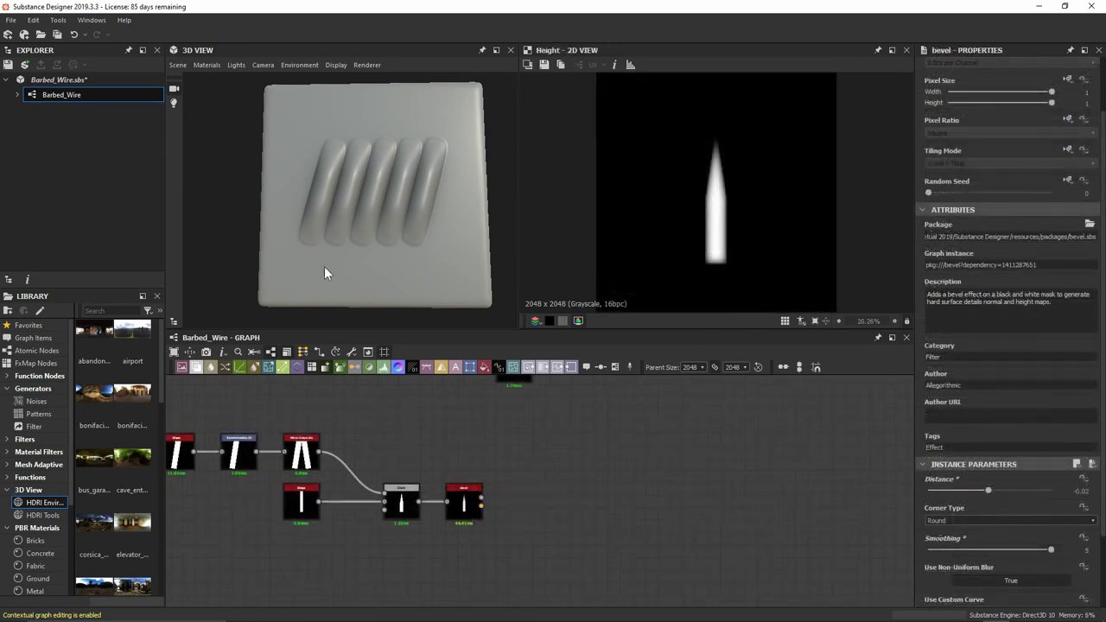
# Add a Transformation 2D node after the Bevel node of the pointed spike
pyautogui.scroll(2, 481, 529)
pyautogui.press('space')
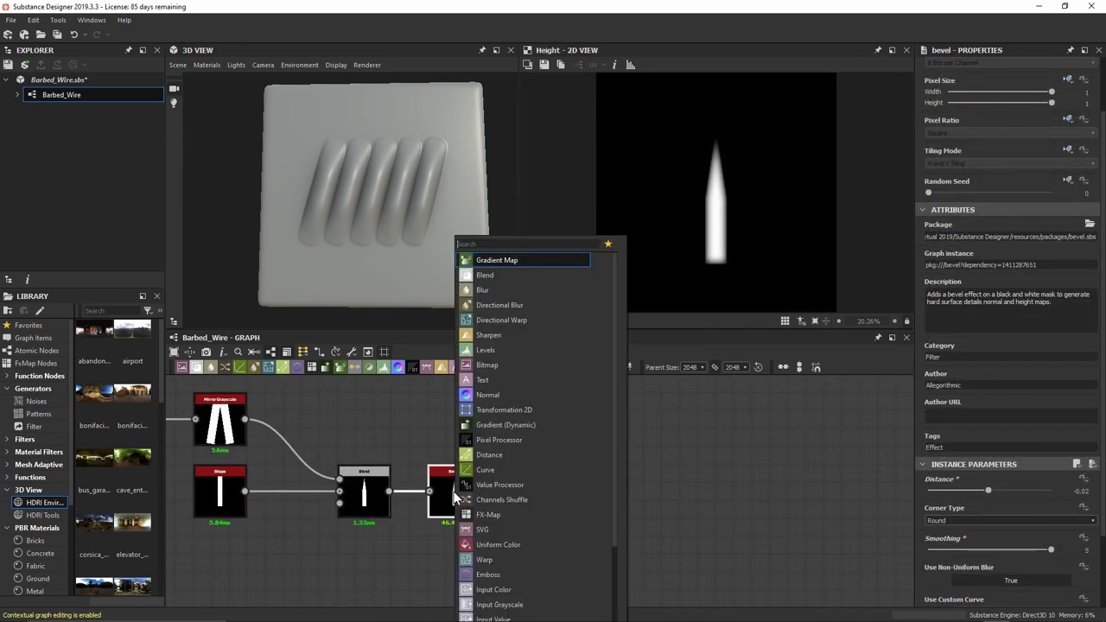
pyautogui.write('trans')
pyautogui.press('Return')
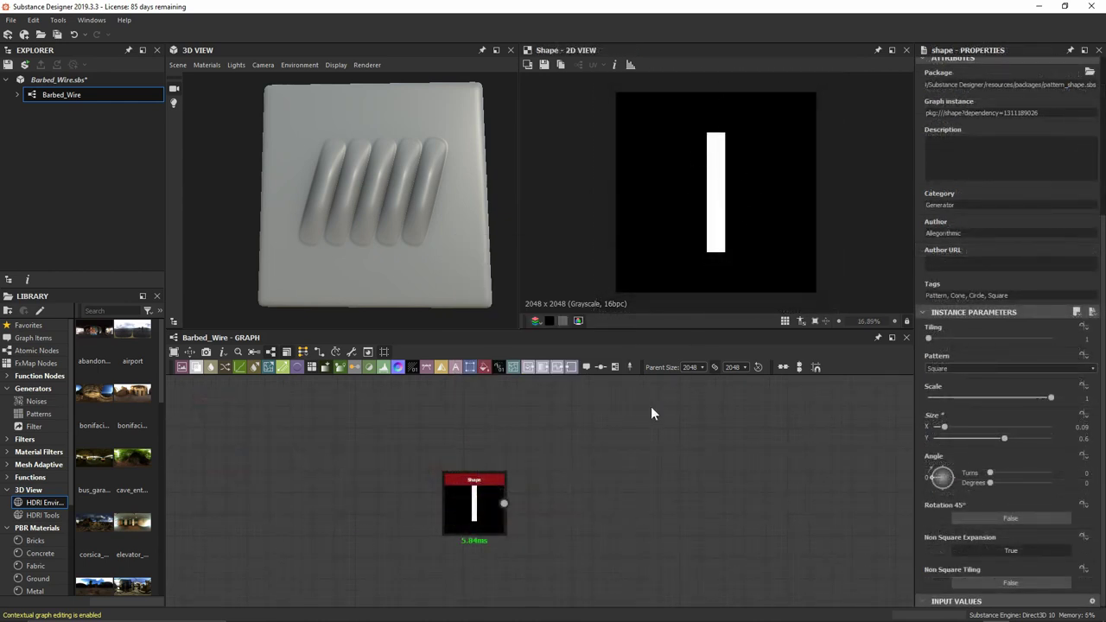
# Add a second Shape node and align it directly above the narrow bar's Shape node
pyautogui.moveTo(579, 456); pyautogui.dragTo(524, 469, button='middle')
pyautogui.press('space')
pyautogui.write('shape')
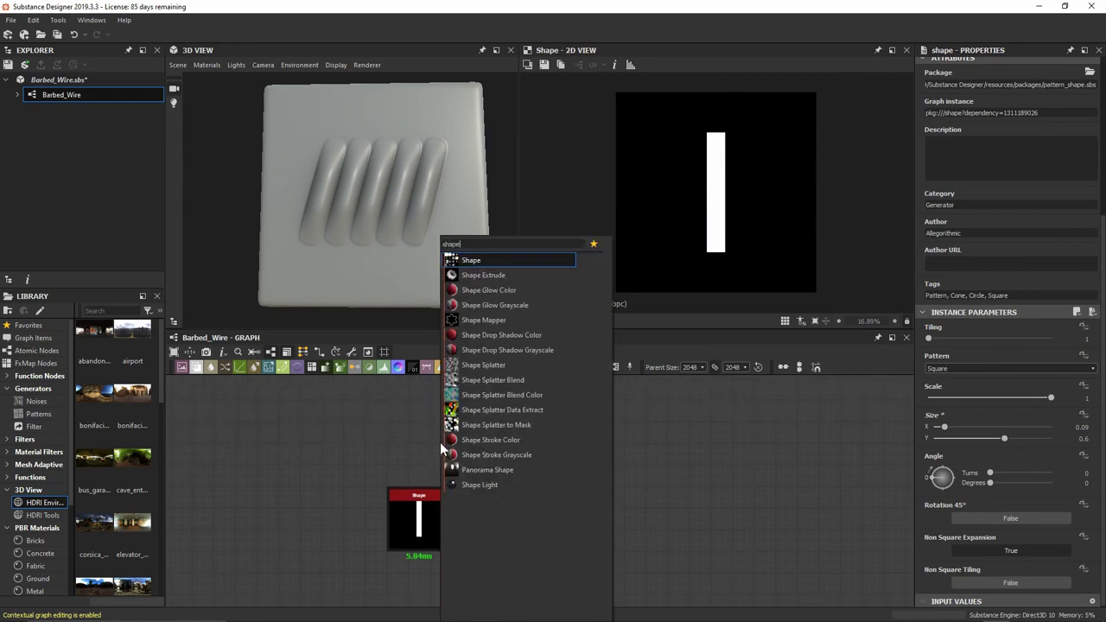
pyautogui.press('Return')
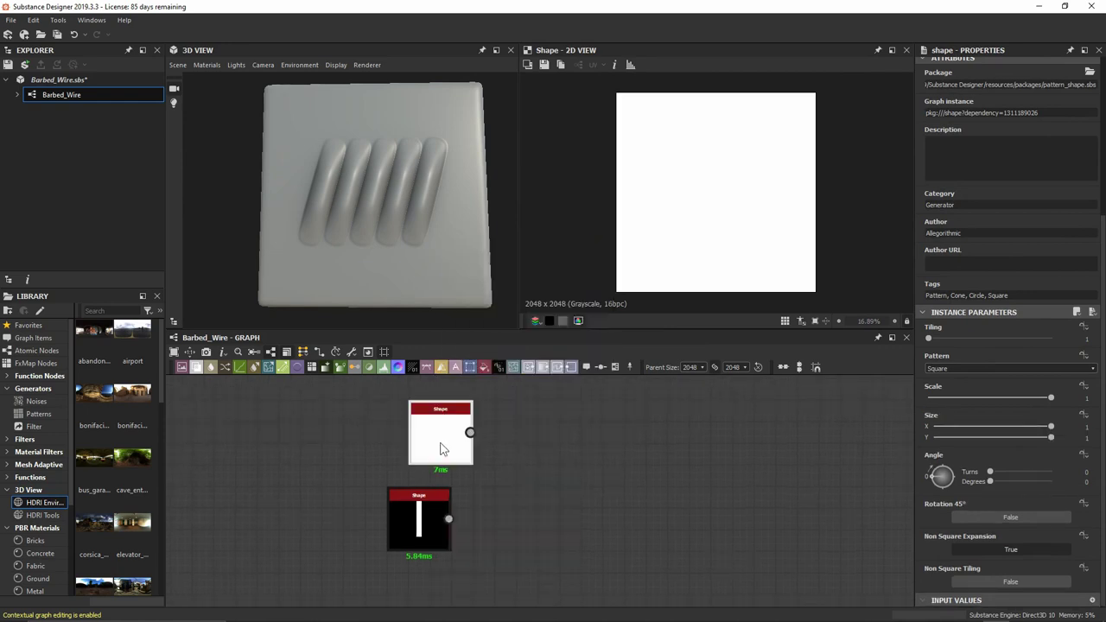
pyautogui.moveTo(440, 449); pyautogui.dragTo(418, 449)
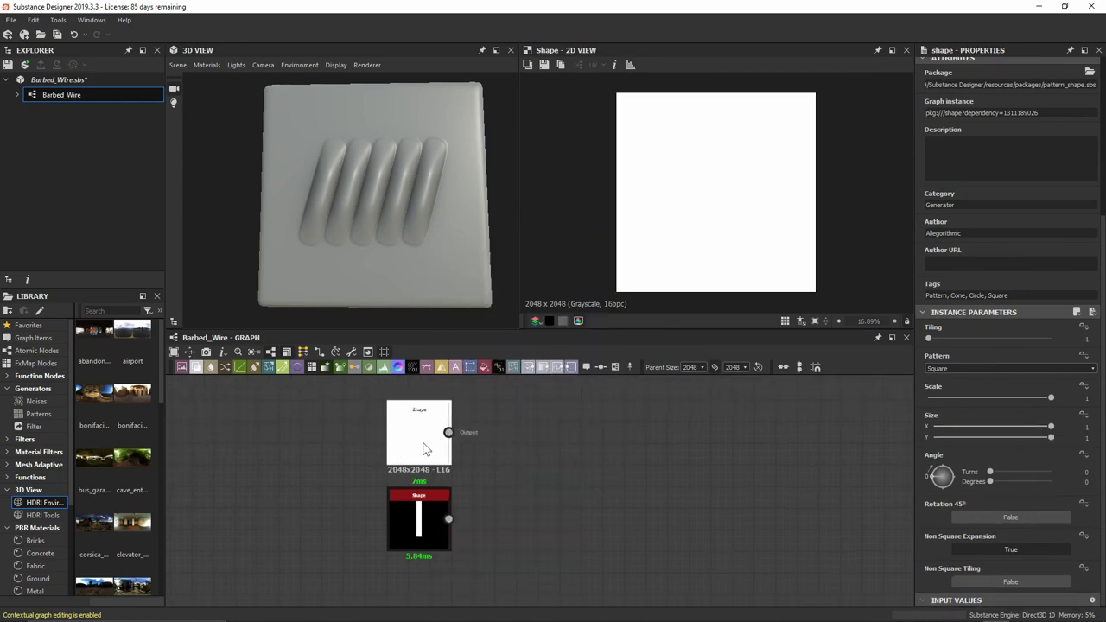
# Set the second Shape node's X size to 0.16 and its angle to 9 degrees
pyautogui.doubleClick(991, 426)
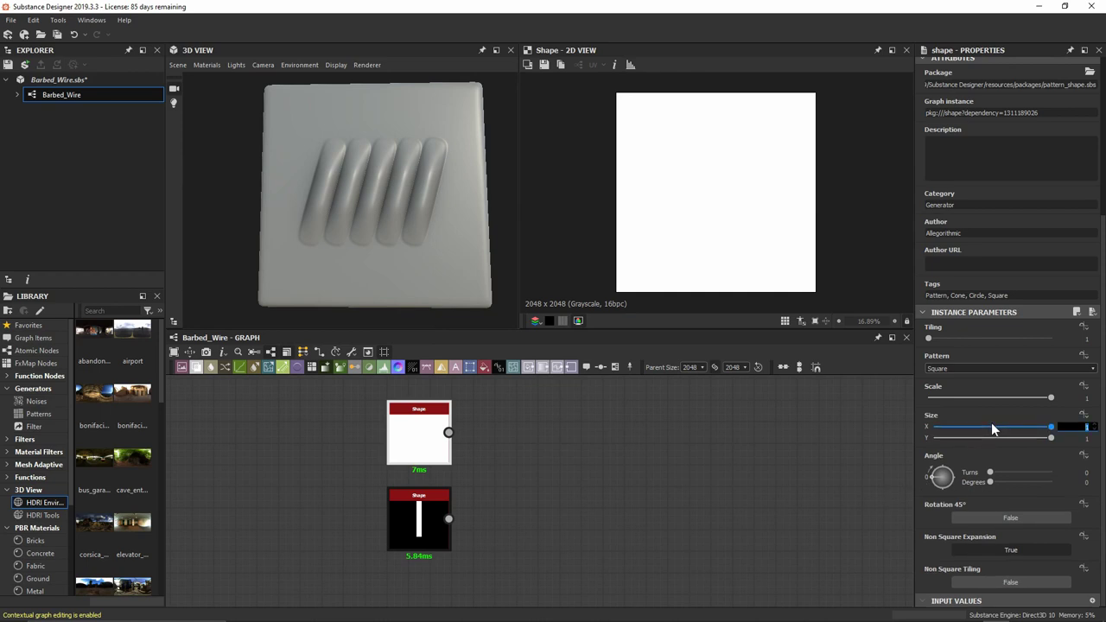
pyautogui.write('0.16')
pyautogui.press('Return')
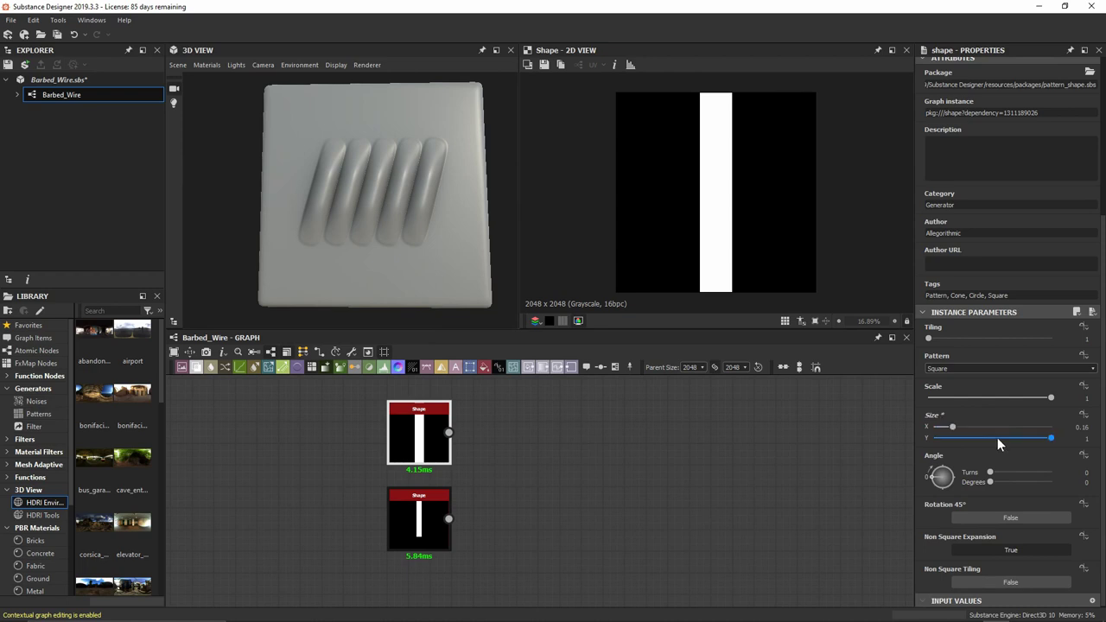
pyautogui.doubleClick(995, 483)
pyautogui.write('9')
pyautogui.press('Return')
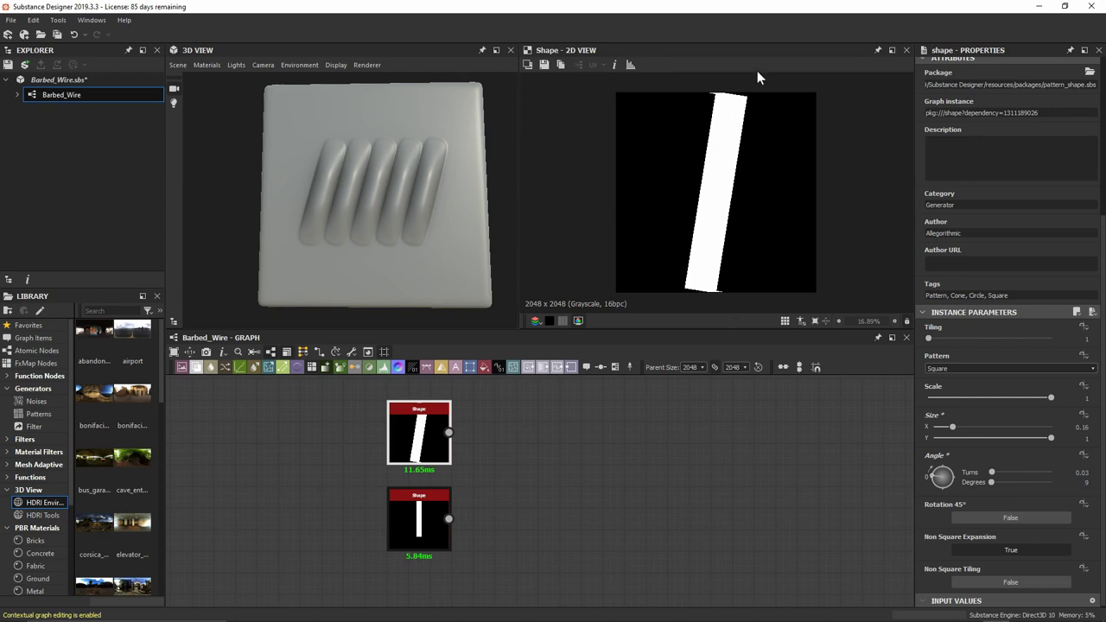
# Add a Transformation 2D node fed by the slanted Shape, and arrange both nodes in a row above the narrow bar's Shape node
pyautogui.moveTo(422, 428); pyautogui.dragTo(311, 417)
pyautogui.press('space')
pyautogui.write('trans')
pyautogui.press('Return')
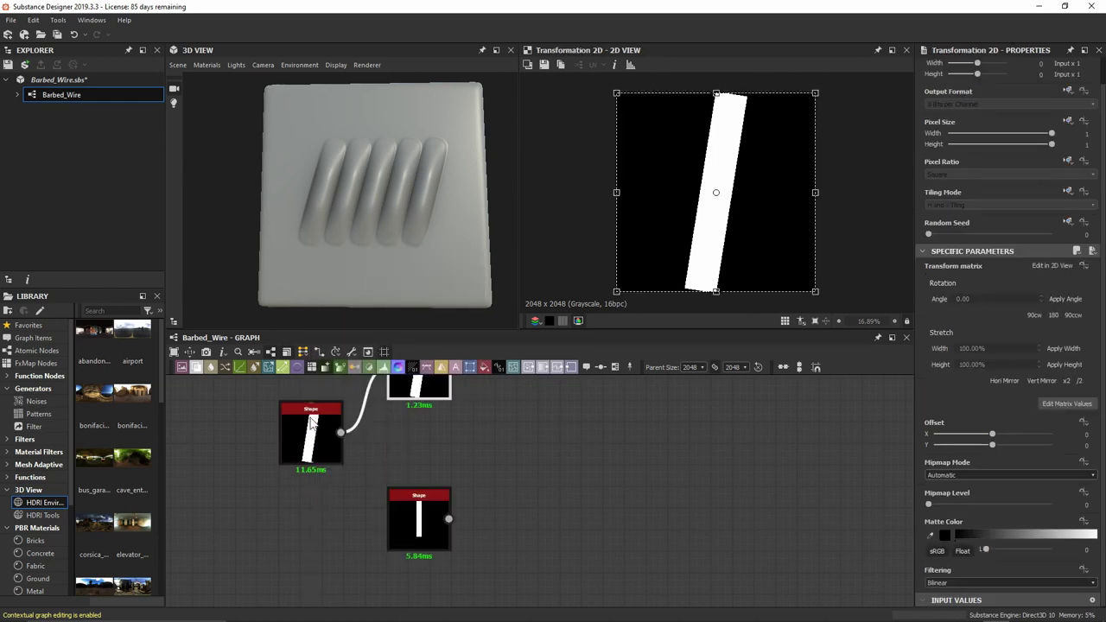
pyautogui.click(311, 421)
pyautogui.moveTo(419, 390); pyautogui.dragTo(418, 458)
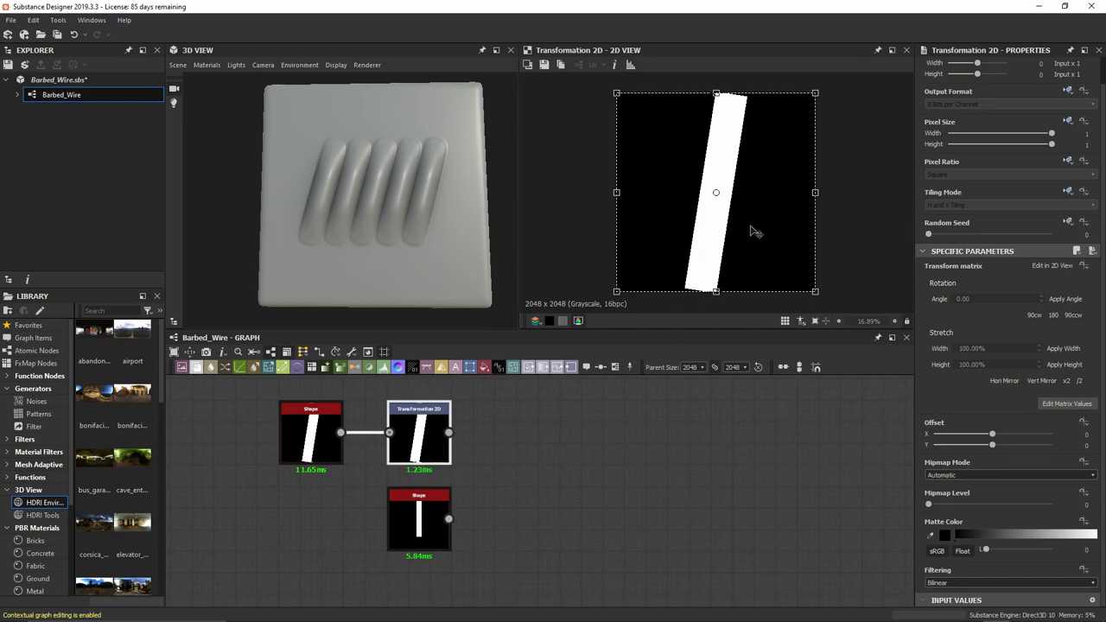
# Offset the slanted bar to X 0.122 and place it as foreground over the narrow bar's Shape in a new Blend node
pyautogui.moveTo(751, 227); pyautogui.dragTo(728, 232)
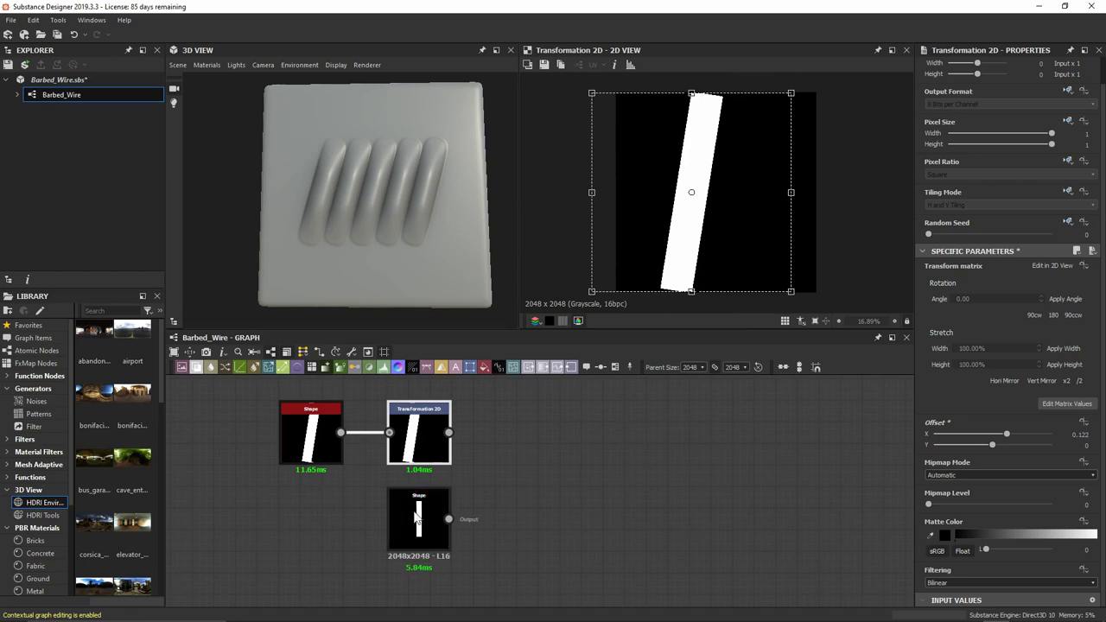
pyautogui.click(436, 526)
pyautogui.rightClick(427, 525)
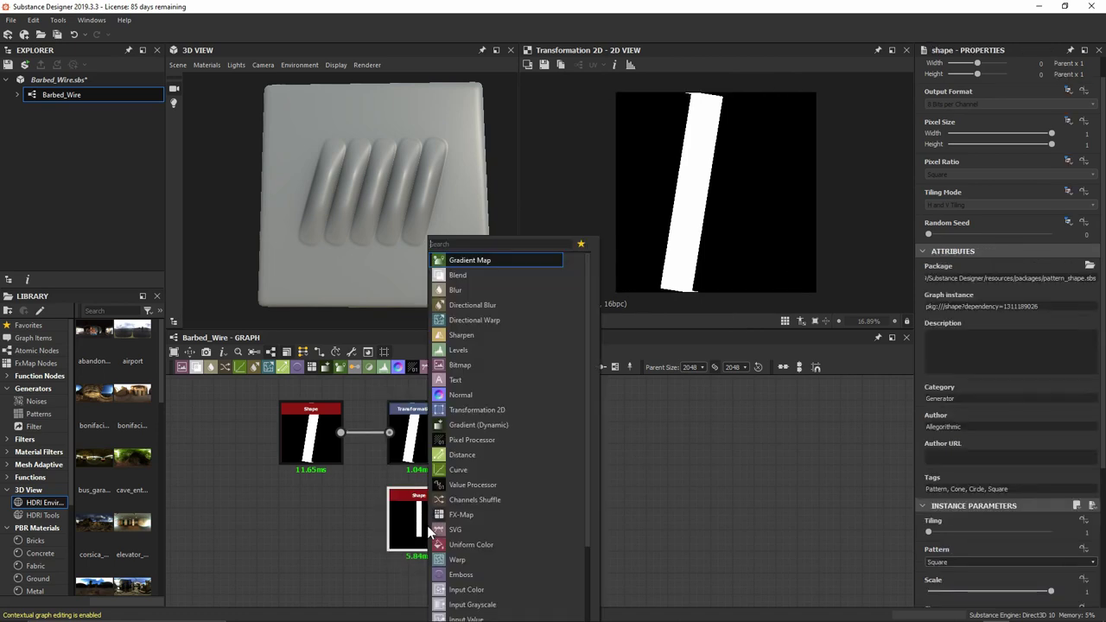
pyautogui.press('Escape')
pyautogui.moveTo(527, 524); pyautogui.dragTo(584, 519)
pyautogui.moveTo(448, 432); pyautogui.dragTo(563, 503)
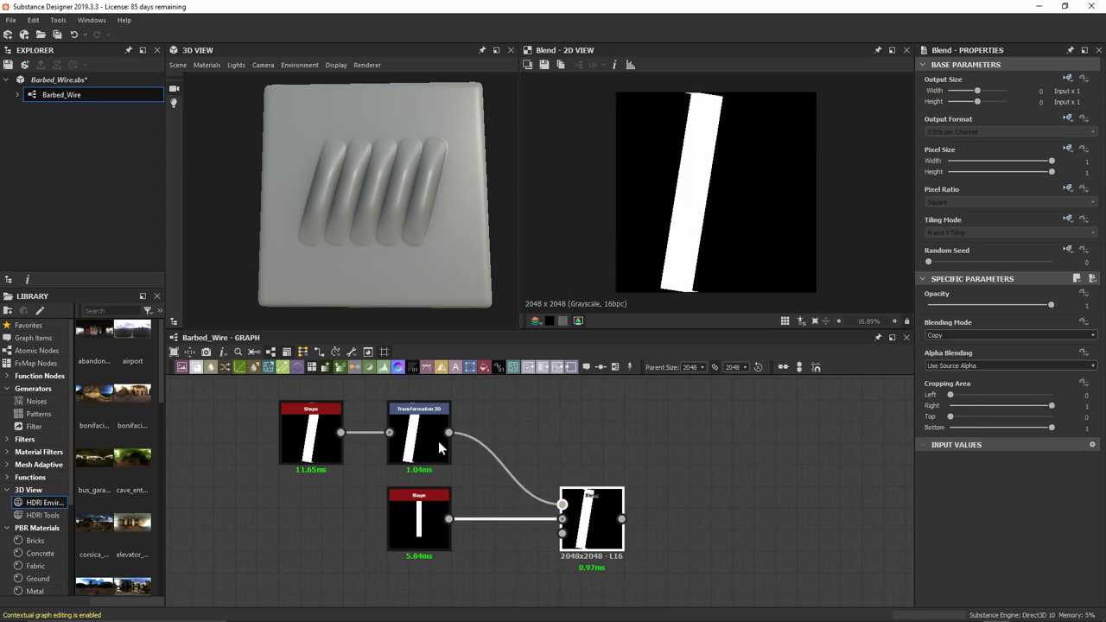
# Set the Blend node's blending mode to Subtract and compare its output with the offset slanted bar
pyautogui.click(971, 339)
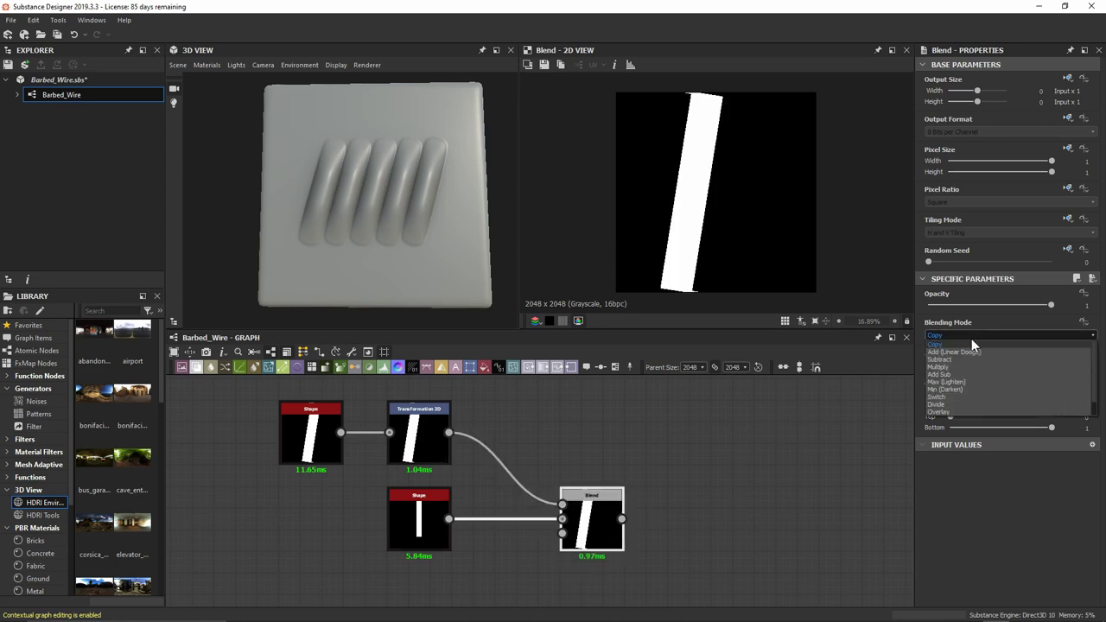
pyautogui.click(971, 361)
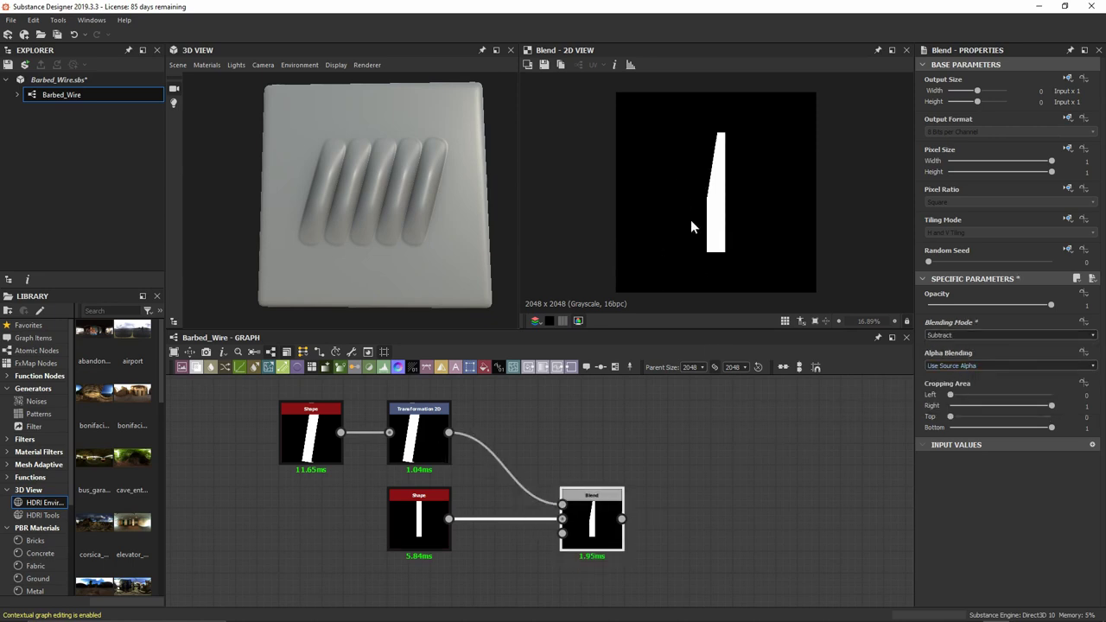
pyautogui.doubleClick(418, 436)
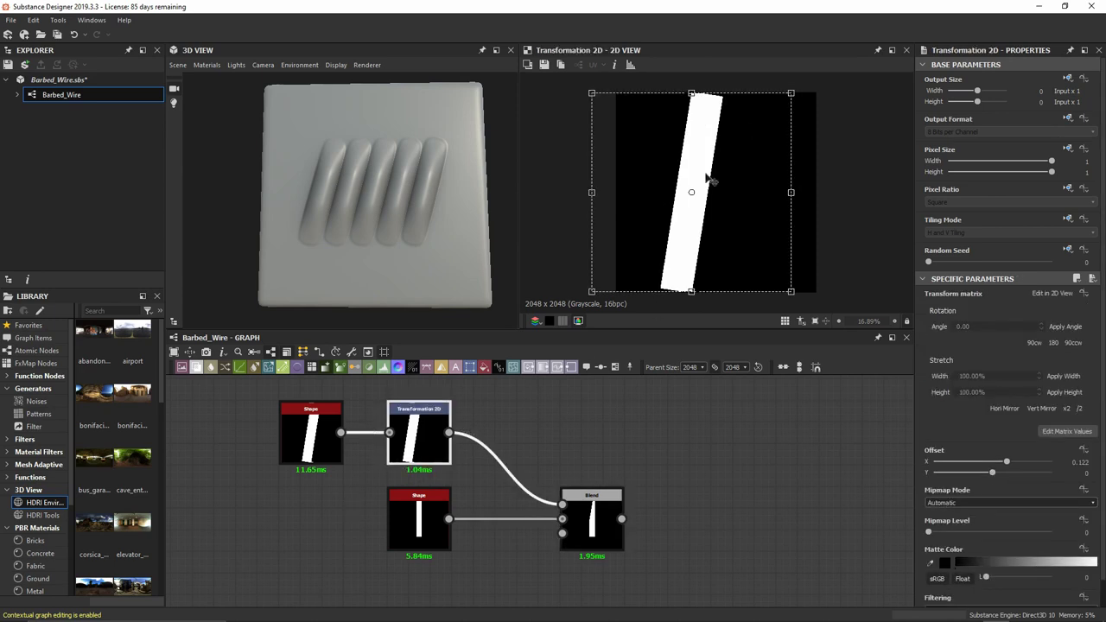
pyautogui.doubleClick(591, 522)
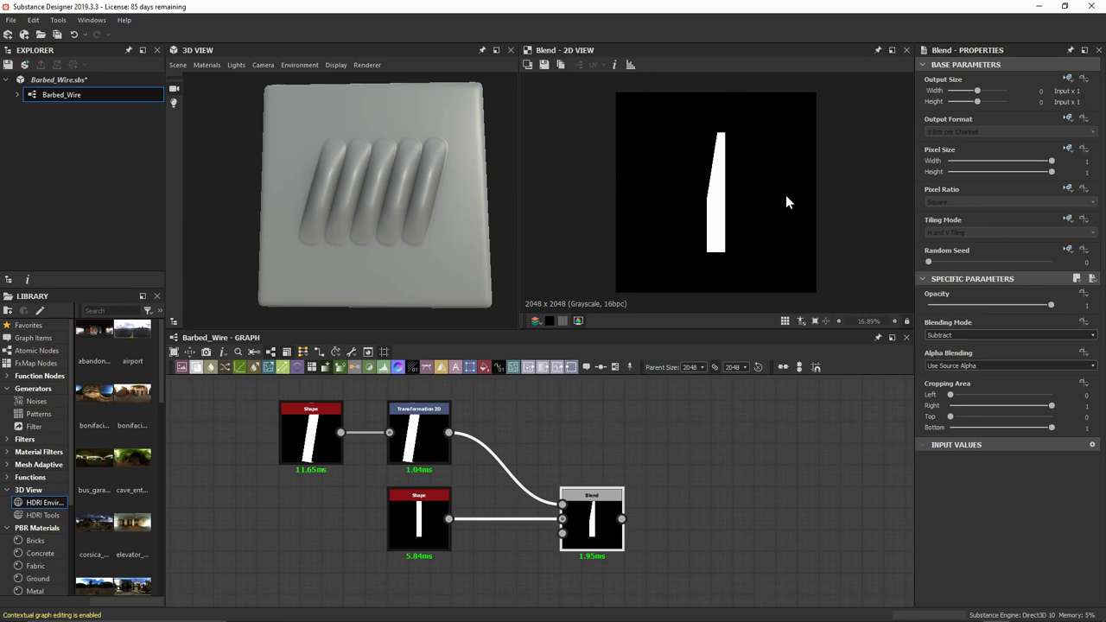
# Make room after the slanted bar's Transformation 2D node and insert a Mirror Grayscale node between it and the Blend
pyautogui.moveTo(425, 437); pyautogui.dragTo(361, 437)
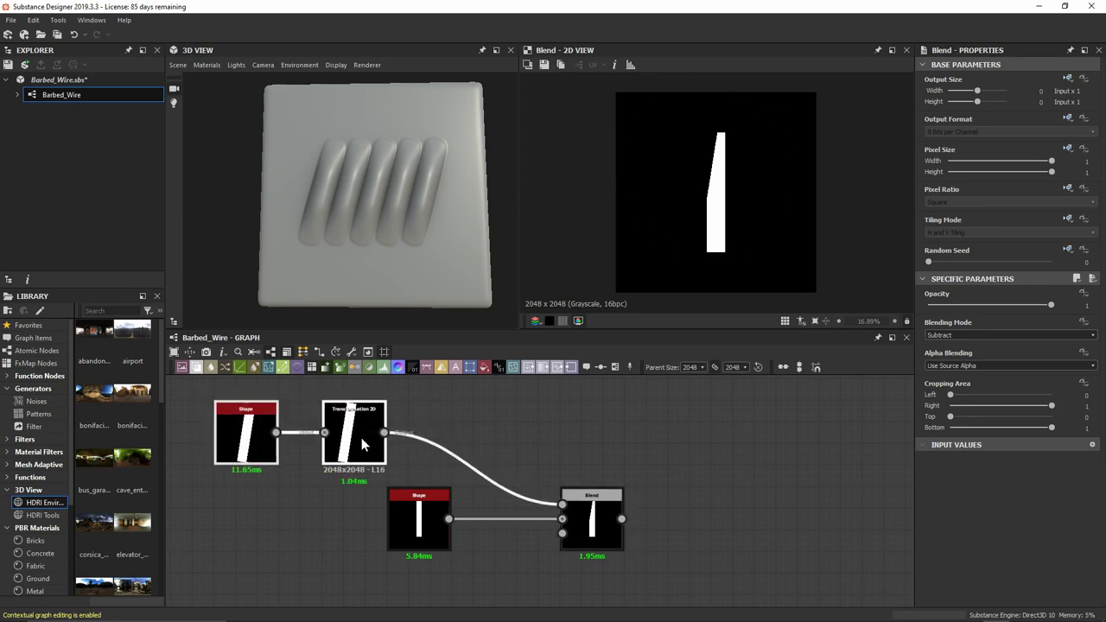
pyautogui.press('space')
pyautogui.write('mir')
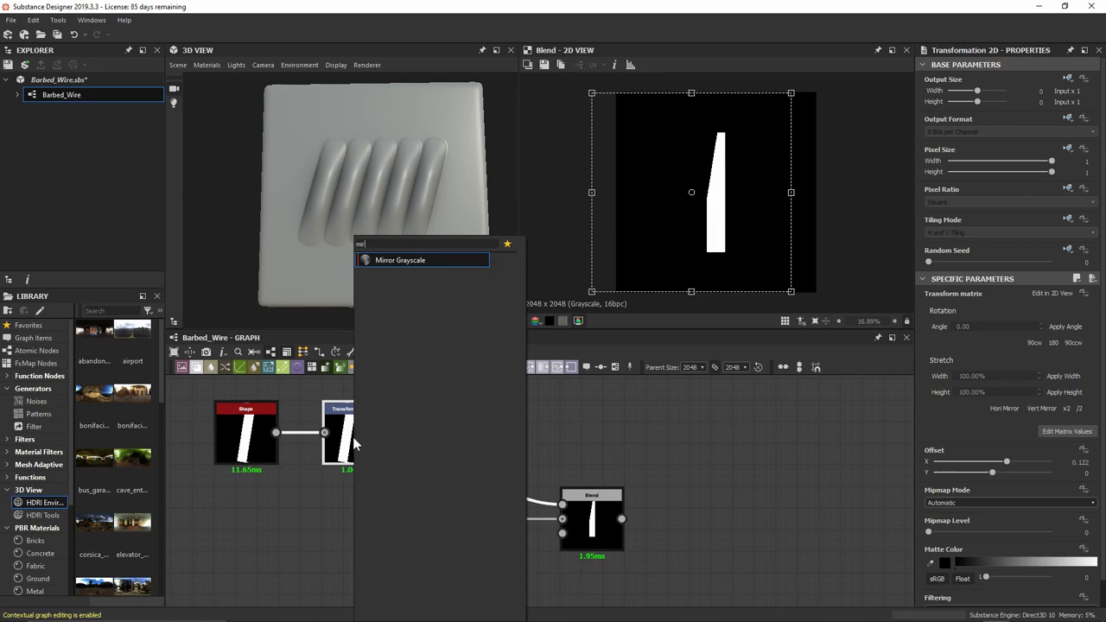
pyautogui.press('Return')
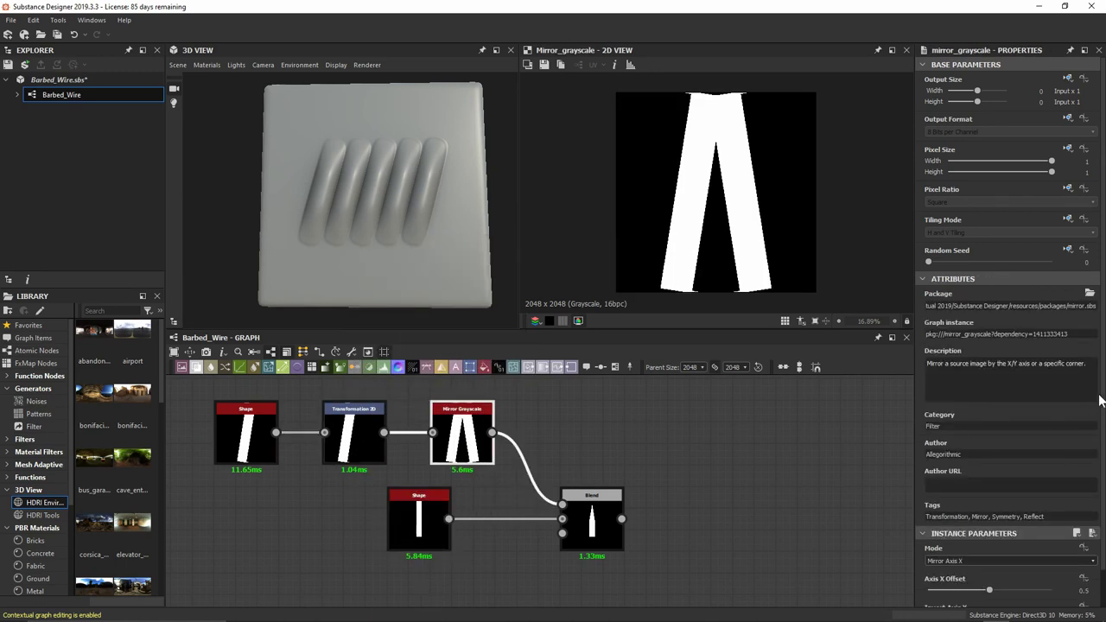
pyautogui.scroll(-1, 1051, 415)
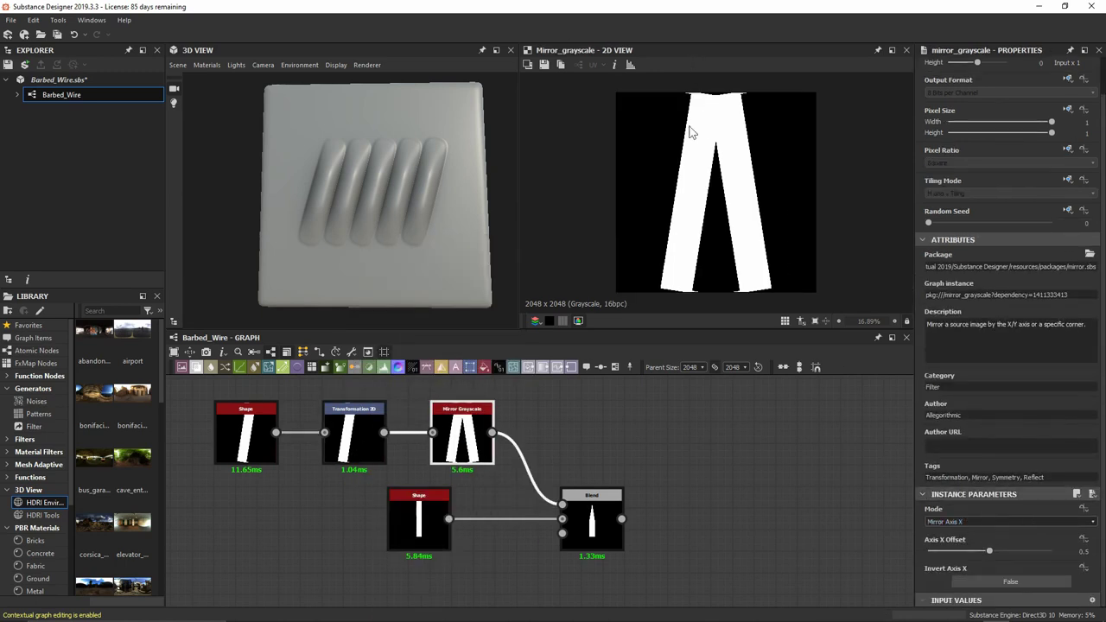
# Align the Mirror Grayscale row above the narrow bar's Shape node and view the Blend output
pyautogui.moveTo(185, 412); pyautogui.dragTo(421, 453)
pyautogui.click(520, 412)
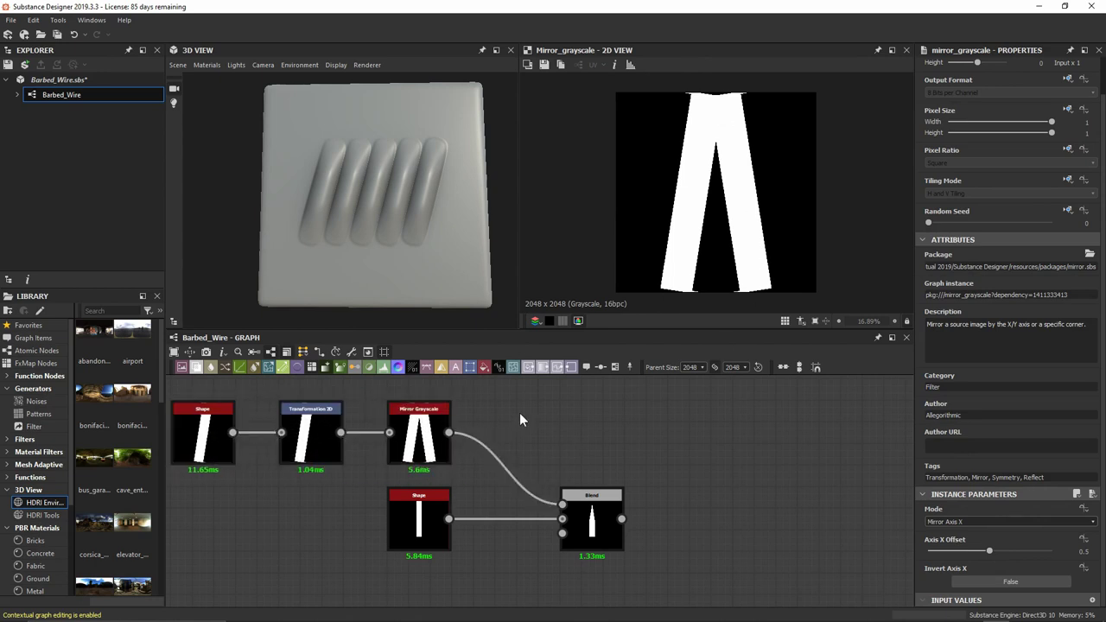
pyautogui.click(604, 542)
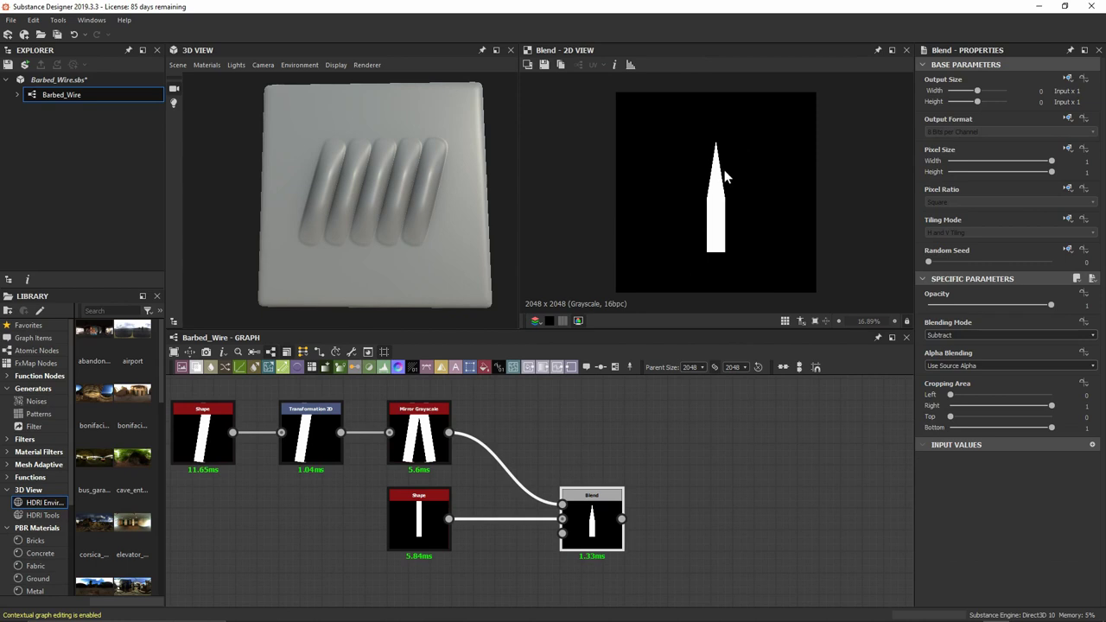
pyautogui.click(320, 458)
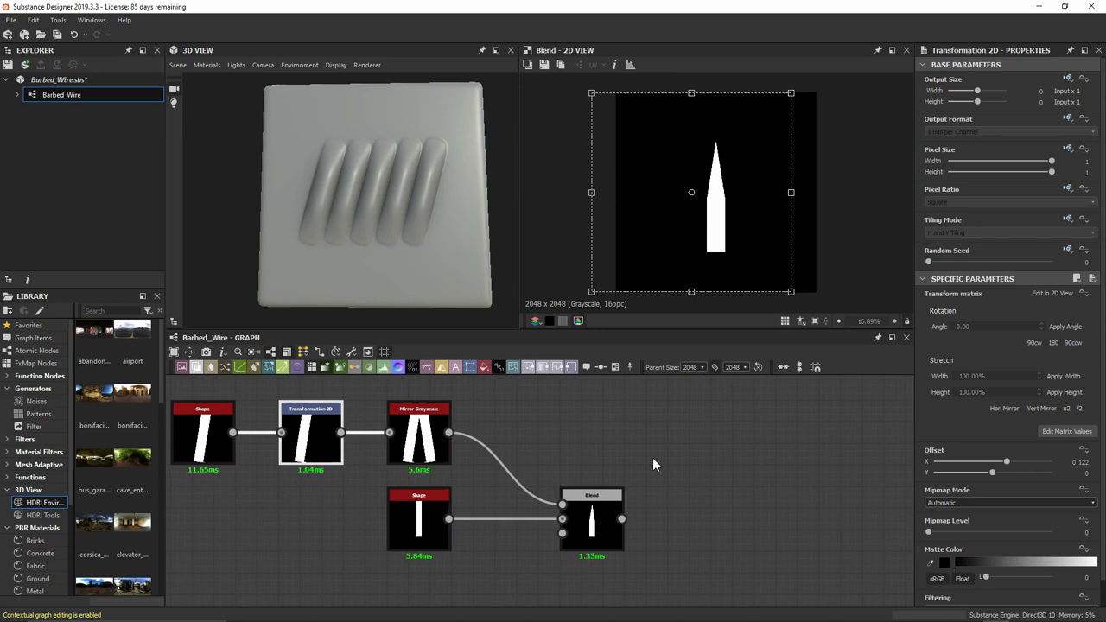
# Add a Bevel node after the Subtract Blend and set its distance to 0.13
pyautogui.click(602, 514)
pyautogui.press('space')
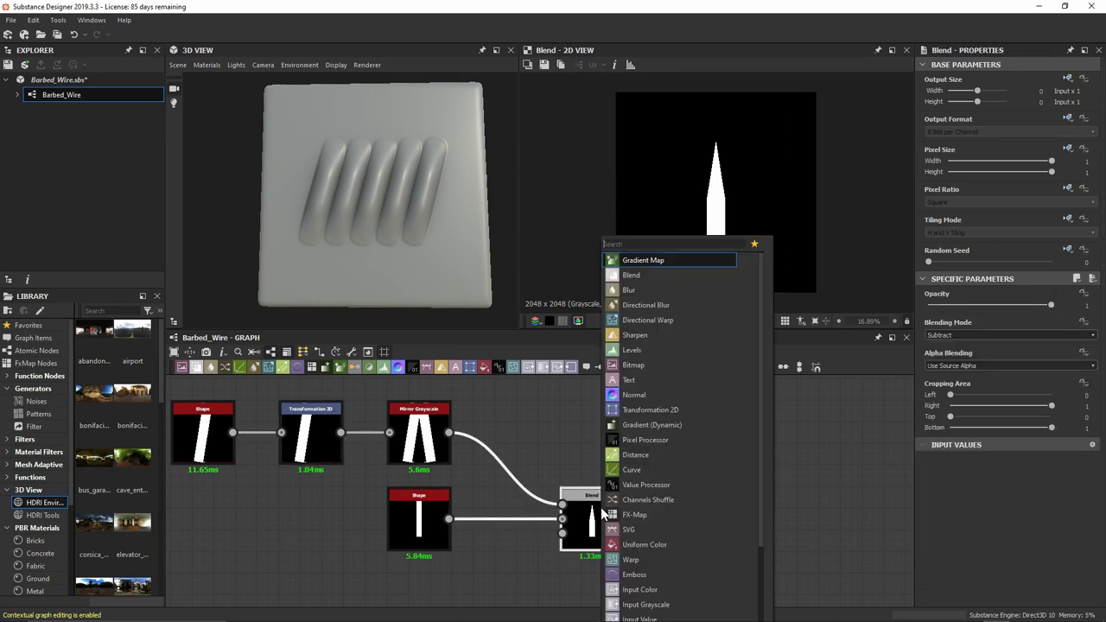
pyautogui.write('bev')
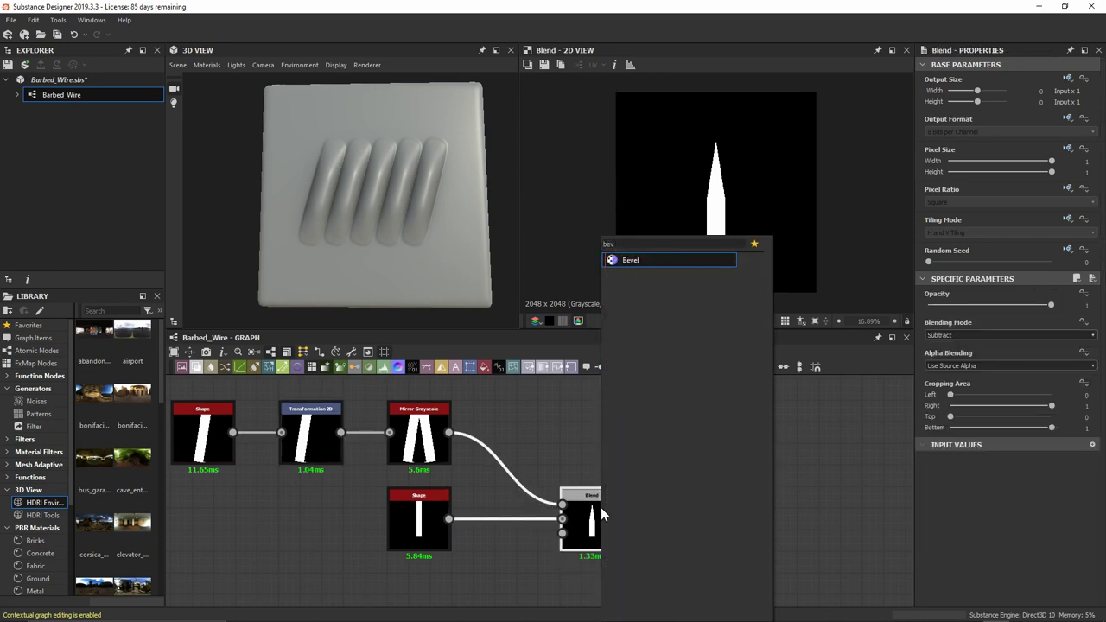
pyautogui.press('Return')
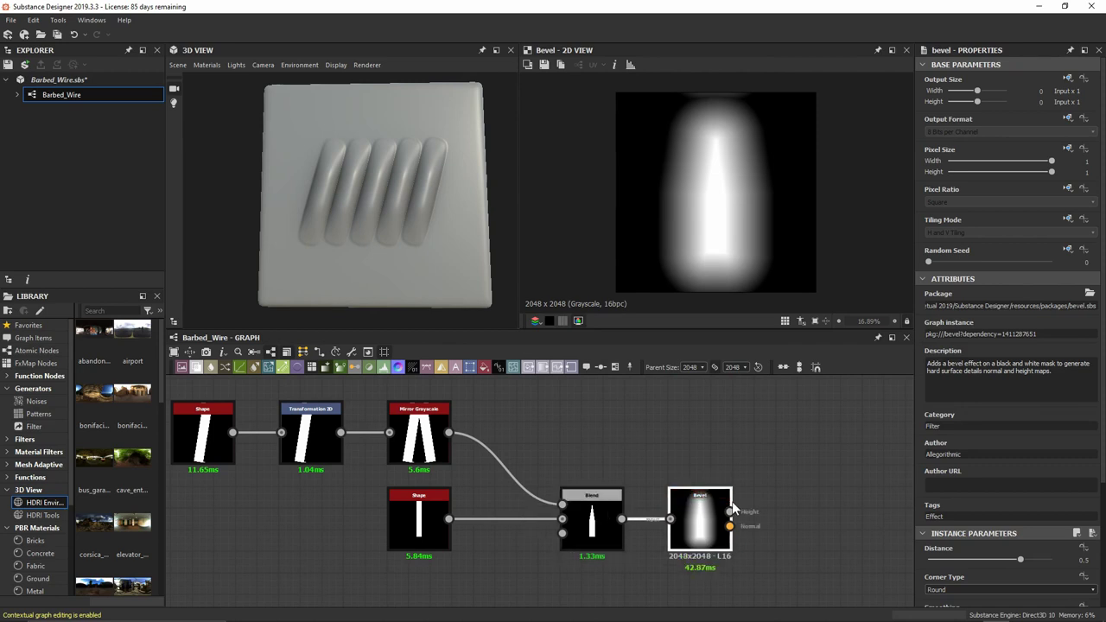
pyautogui.scroll(-3, 1009, 450)
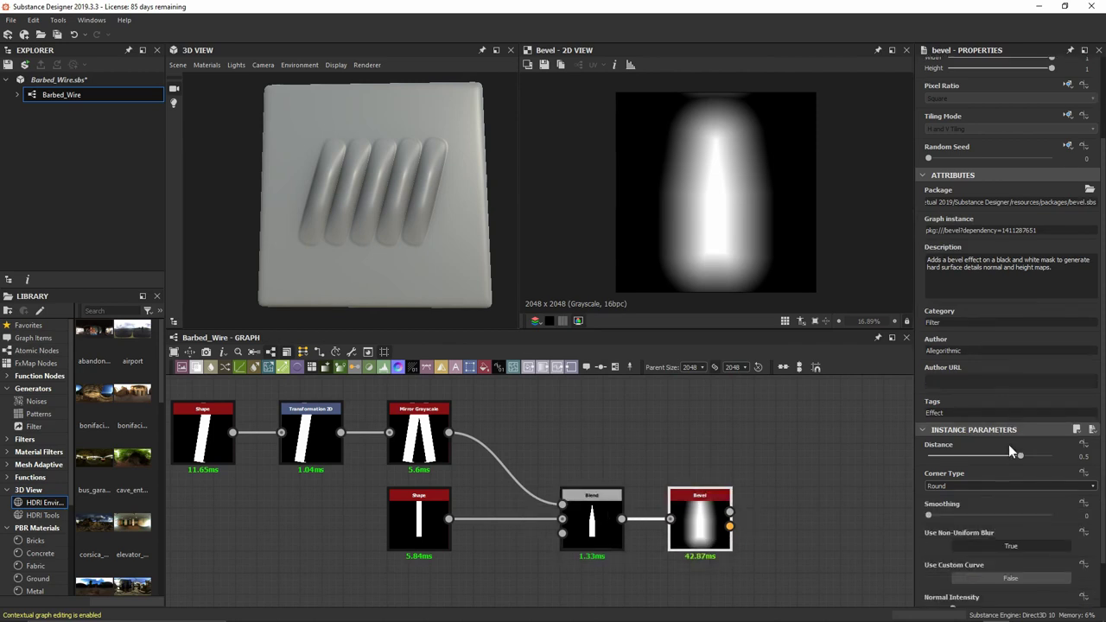
pyautogui.scroll(-1, 1009, 444)
pyautogui.moveTo(1015, 424); pyautogui.dragTo(997, 421)
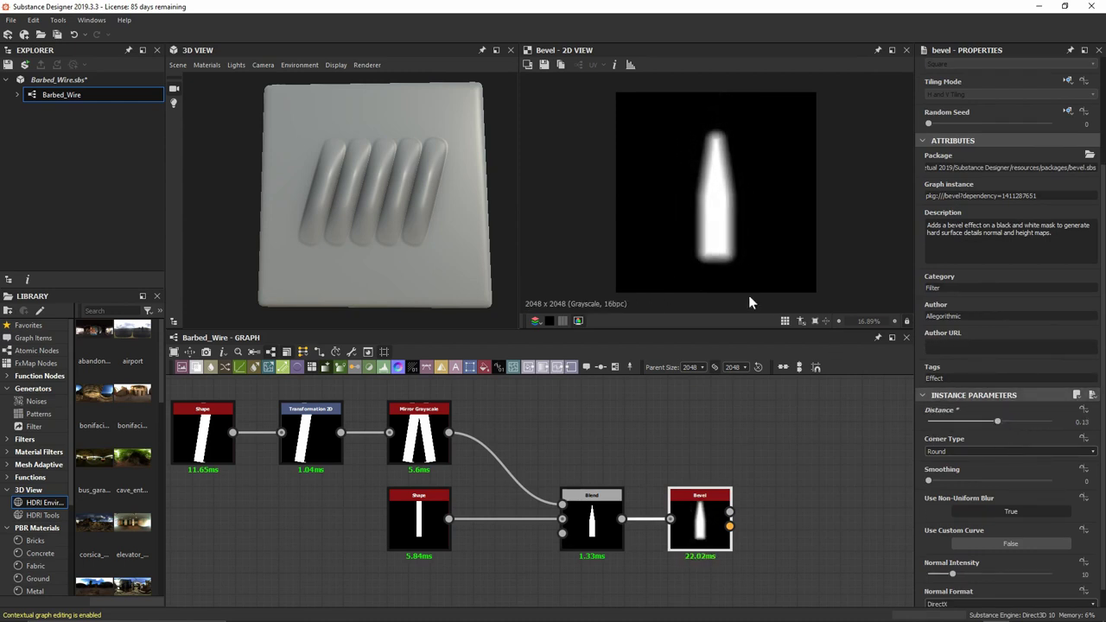
# Compare the bevel with the sharp spike mask and refine the Bevel distance to -0.02
pyautogui.scroll(5, 750, 233)
pyautogui.doubleClick(602, 516)
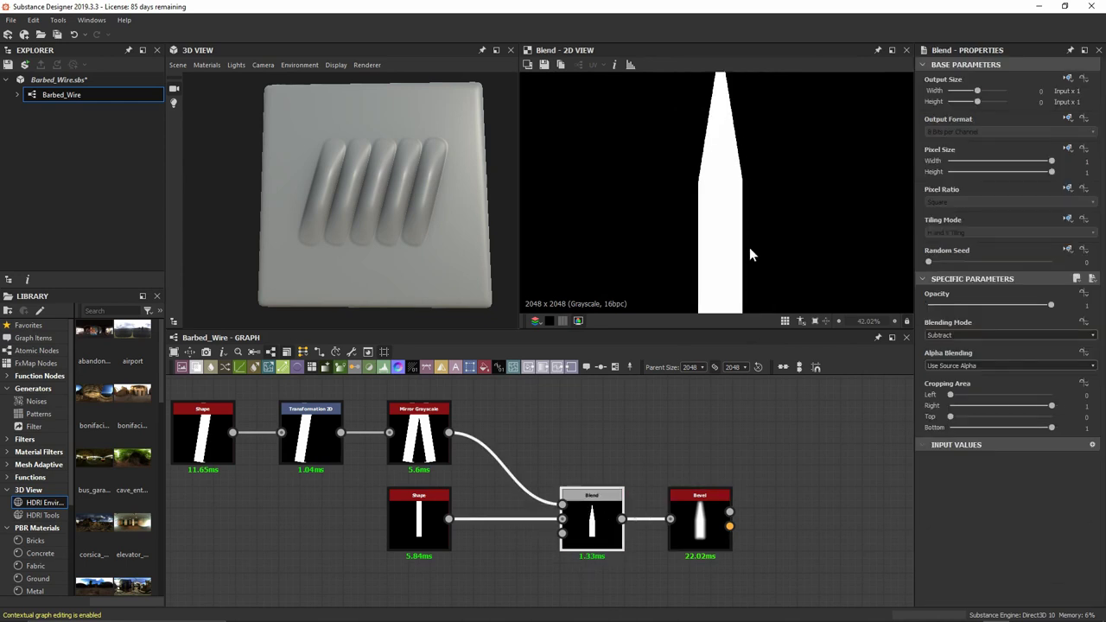
pyautogui.doubleClick(703, 519)
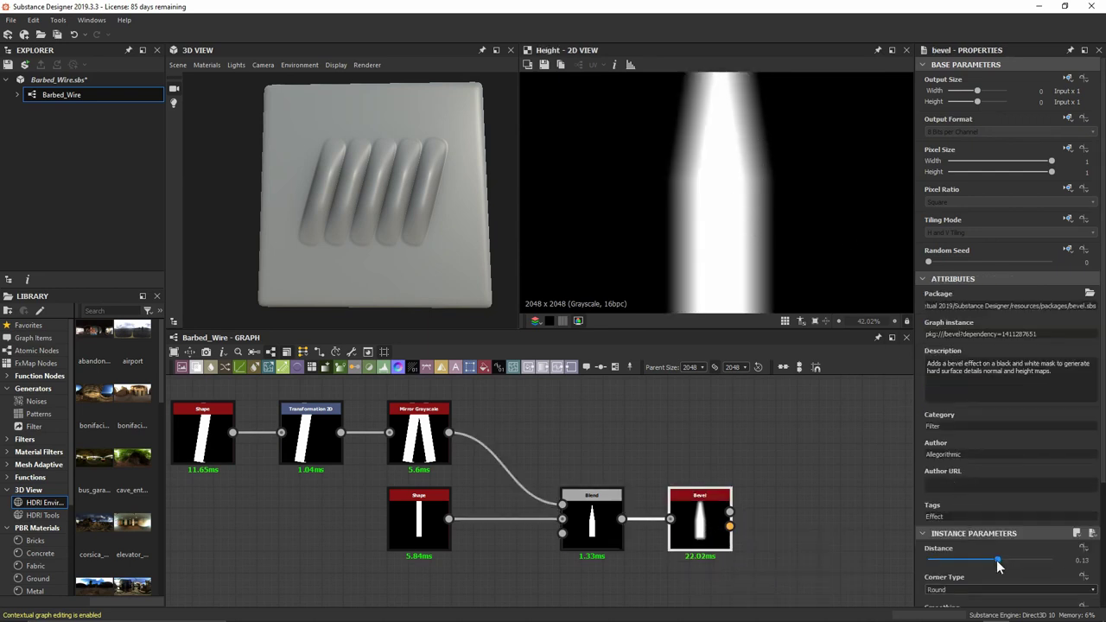
pyautogui.moveTo(998, 560); pyautogui.dragTo(988, 559)
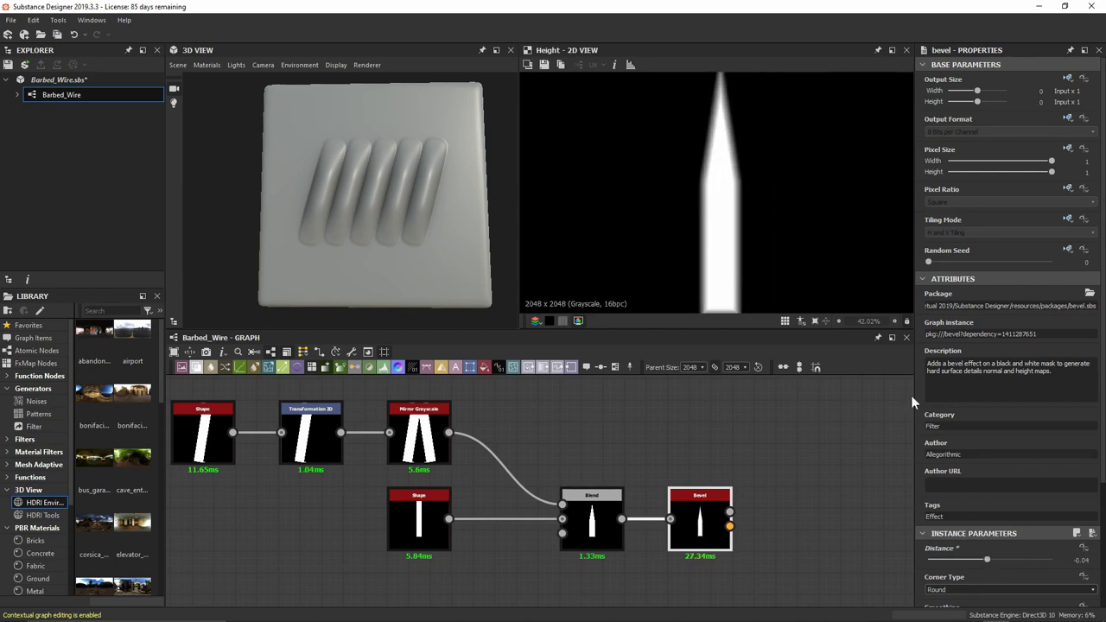
pyautogui.scroll(-1, 758, 215)
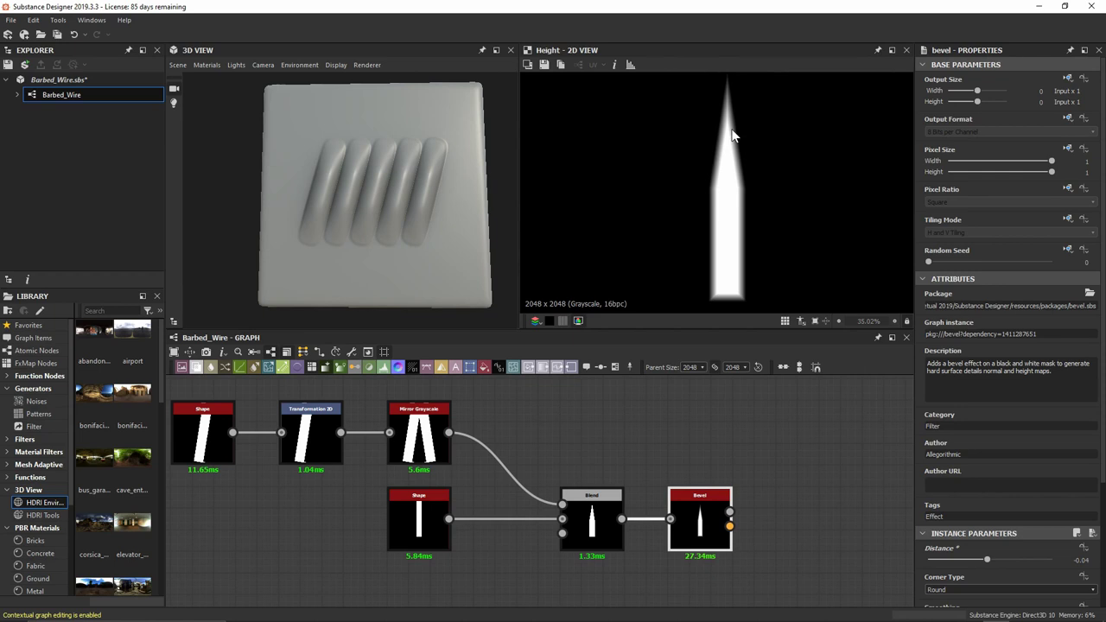
pyautogui.click(1073, 558)
pyautogui.press('Return')
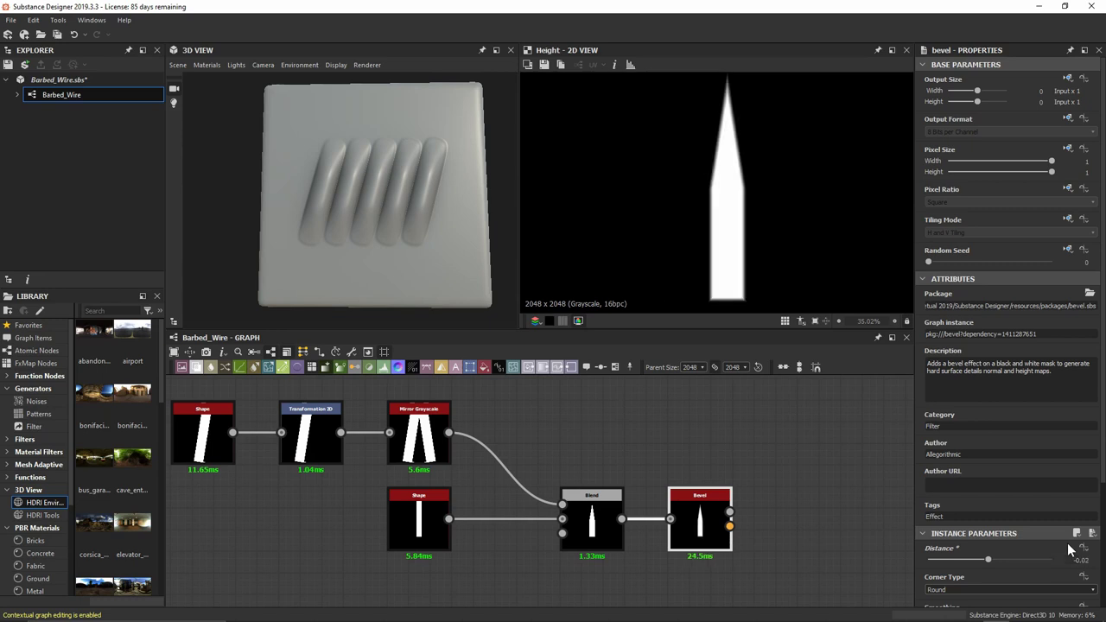
# Raise the Bevel node's smoothing to 5
pyautogui.scroll(-2, 1045, 549)
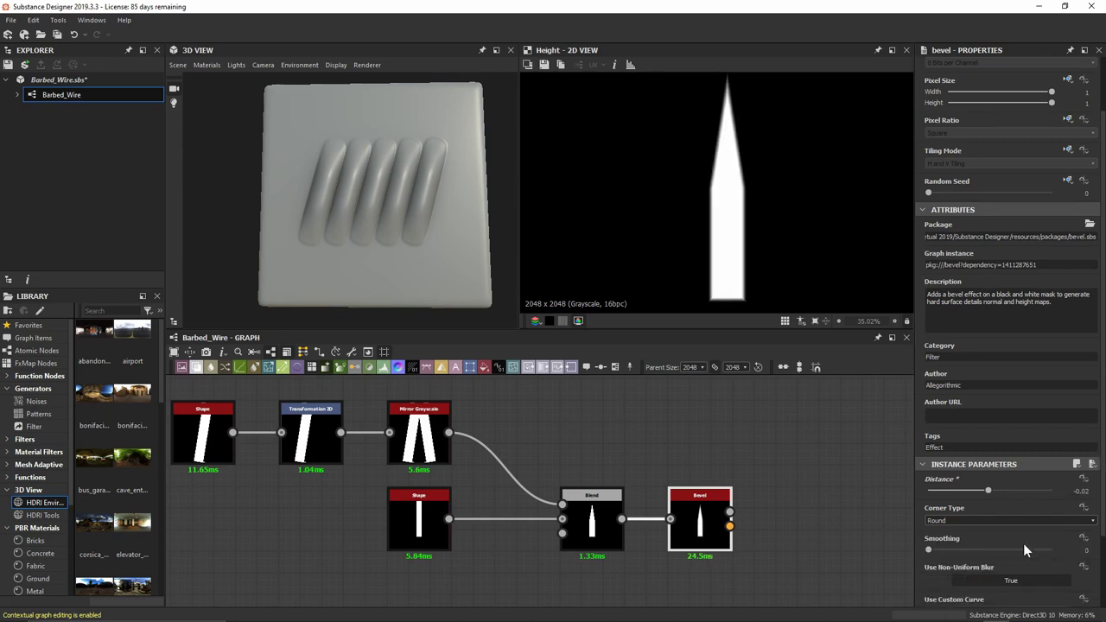
pyautogui.moveTo(931, 550); pyautogui.dragTo(1051, 551)
pyautogui.scroll(-1, 787, 170)
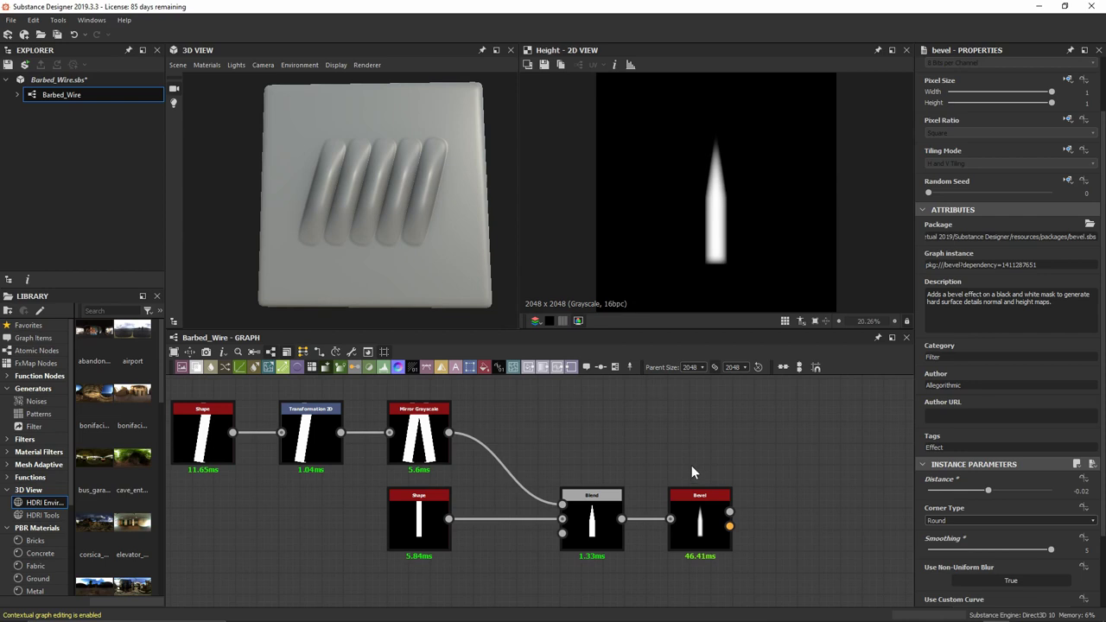
# Add a Blend node beside the wire coils' final Transformation 2D node and connect the coils to its background input
pyautogui.scroll(-2, 604, 441)
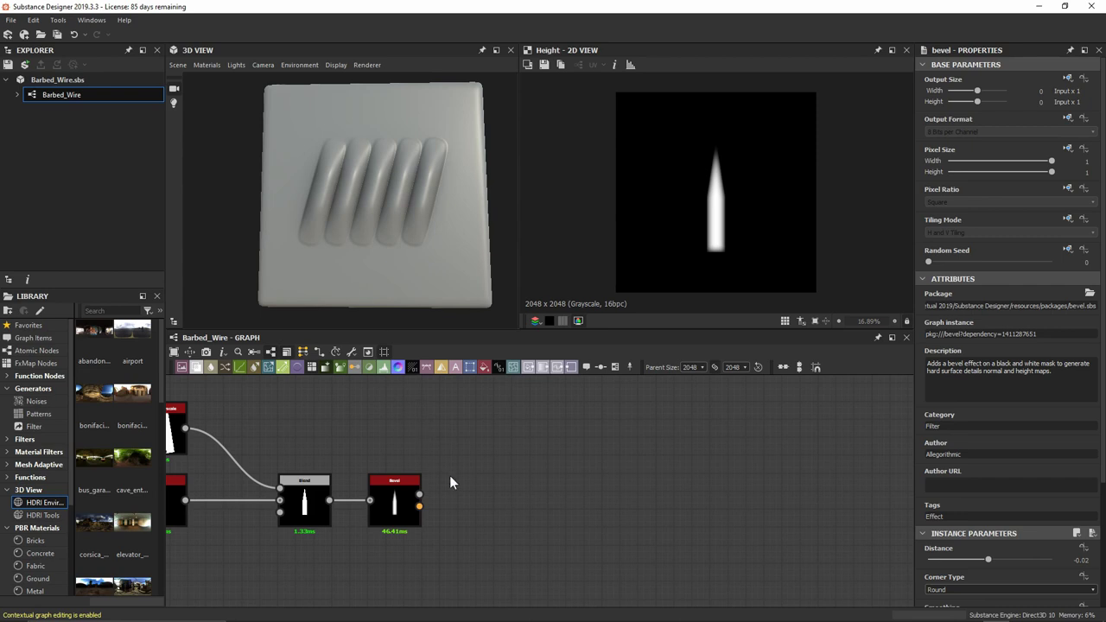
pyautogui.press('space')
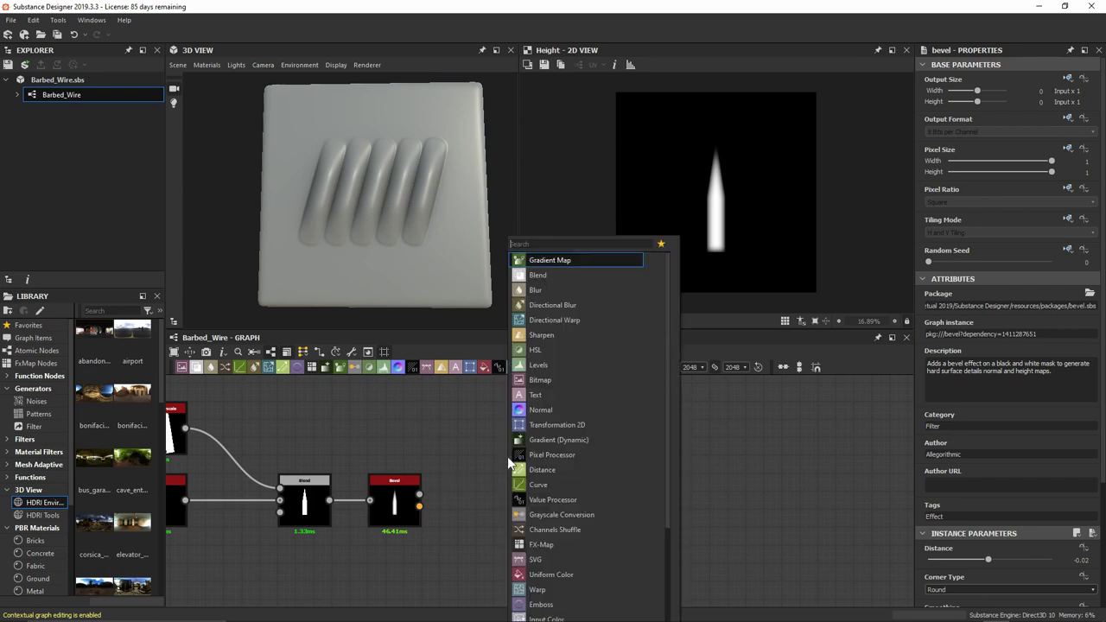
pyautogui.write('bl')
pyautogui.press('Return')
pyautogui.scroll(-5, 508, 456)
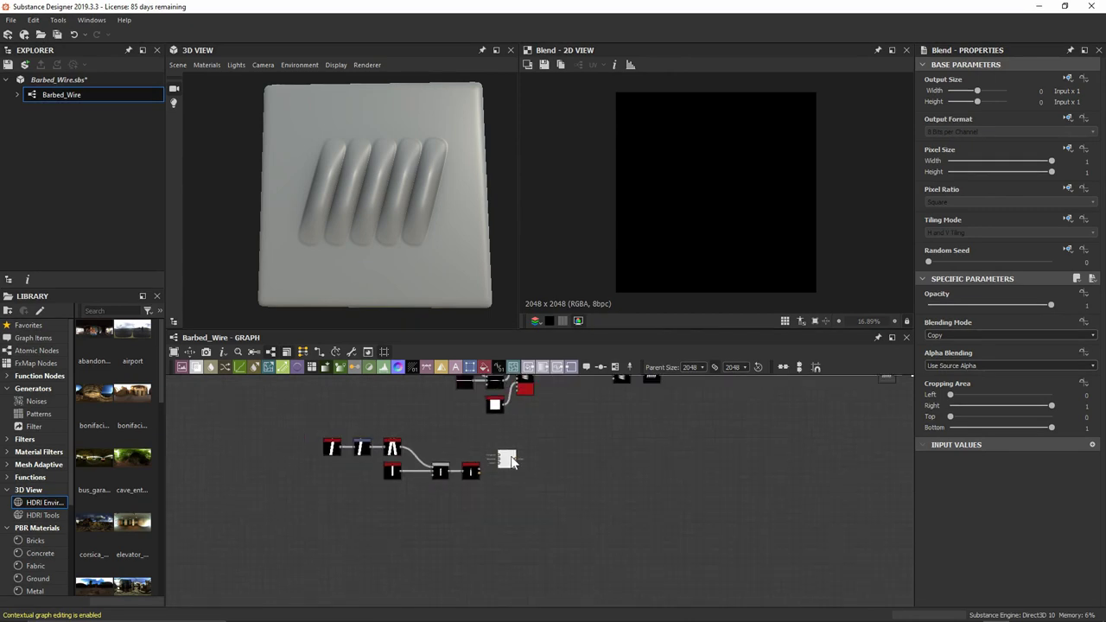
pyautogui.moveTo(419, 536); pyautogui.dragTo(594, 478)
pyautogui.scroll(3, 560, 436)
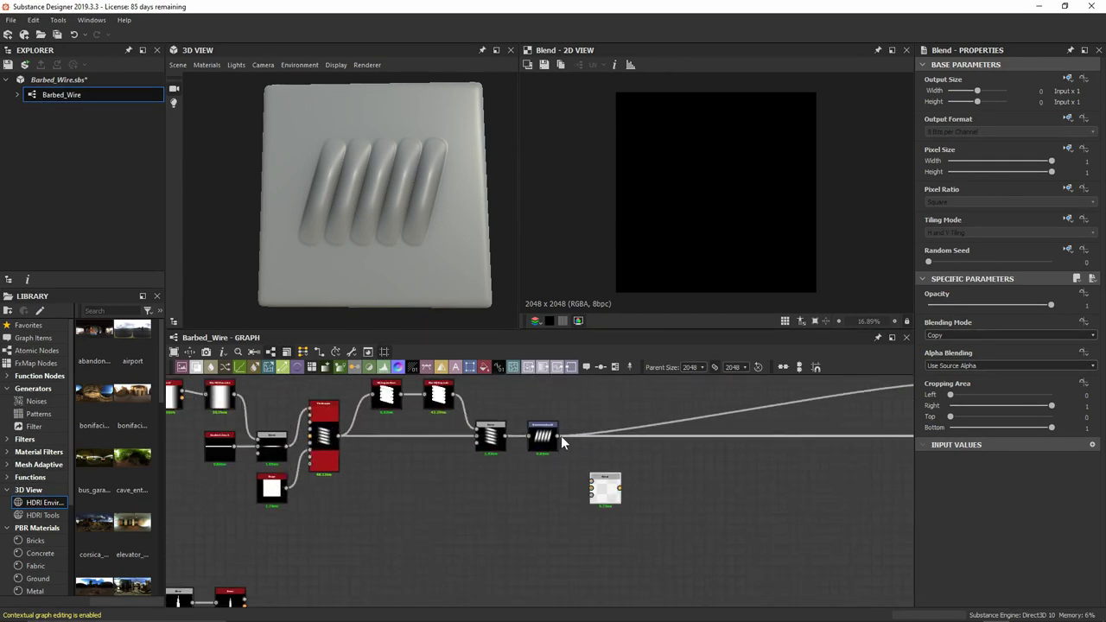
pyautogui.moveTo(559, 436); pyautogui.dragTo(591, 486)
# Rearrange the graph by lowering the whole coil node group and moving the spike node group above it
pyautogui.scroll(-3, 515, 508)
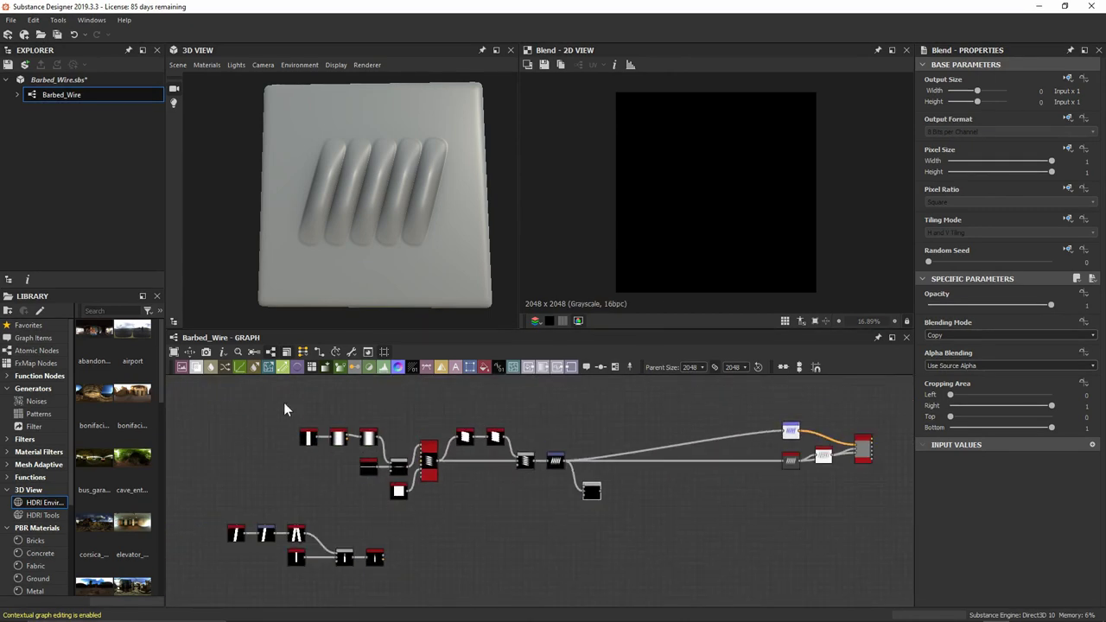
pyautogui.moveTo(277, 390); pyautogui.dragTo(569, 537)
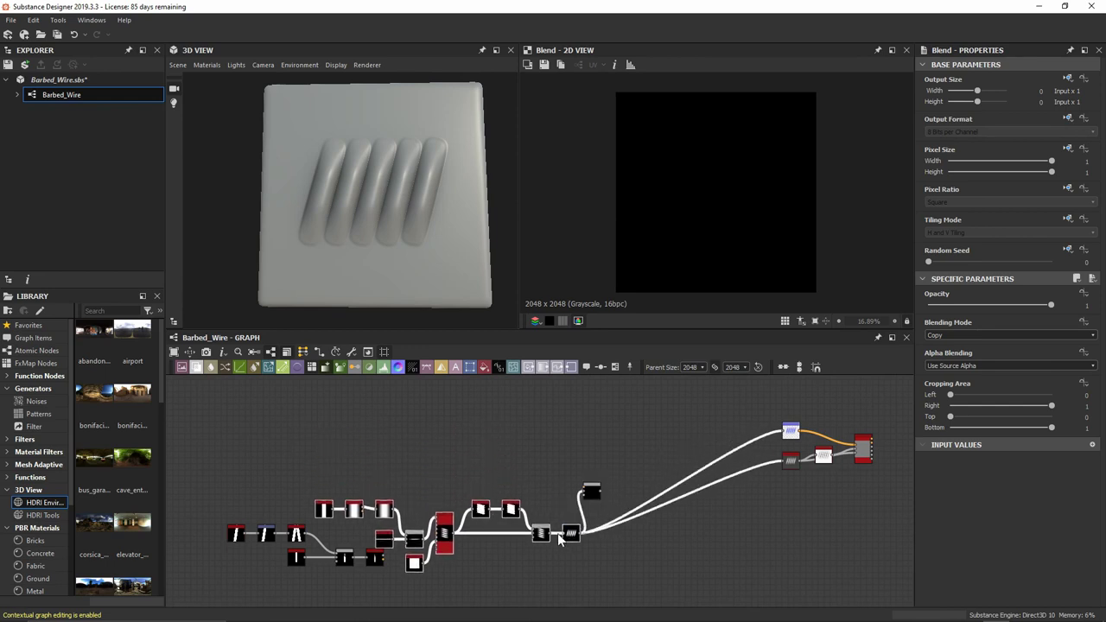
pyautogui.moveTo(198, 539); pyautogui.dragTo(366, 601)
pyautogui.moveTo(374, 561); pyautogui.dragTo(566, 467)
# Reposition the new Blend node between both groups and connect the spike Bevel's height output to its foreground input
pyautogui.scroll(4, 588, 488)
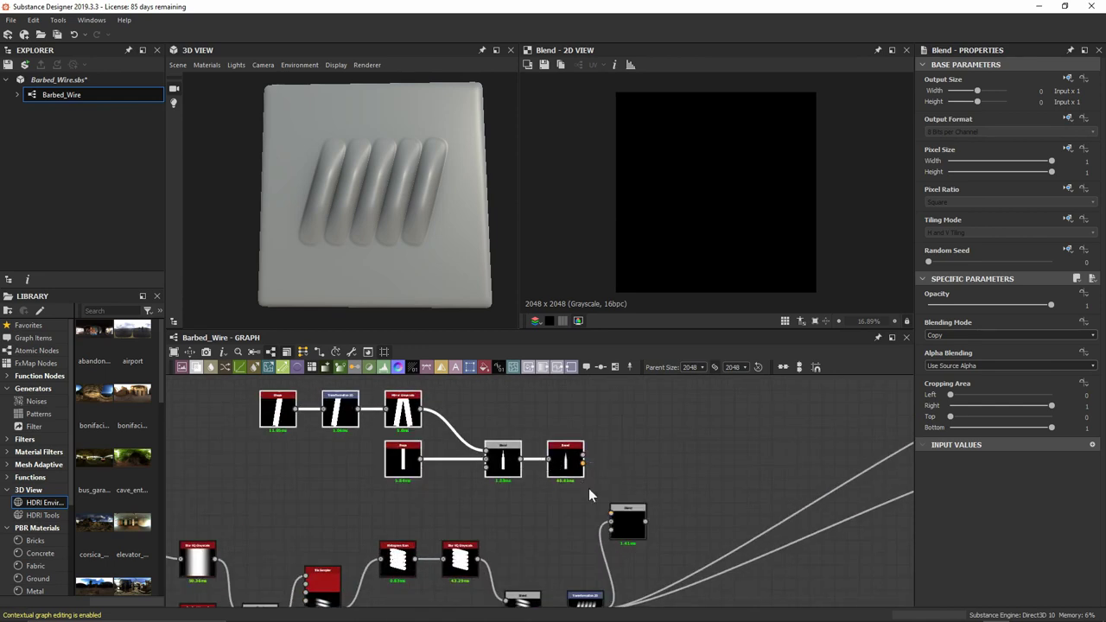
pyautogui.scroll(2, 517, 478)
pyautogui.moveTo(493, 478); pyautogui.dragTo(571, 503)
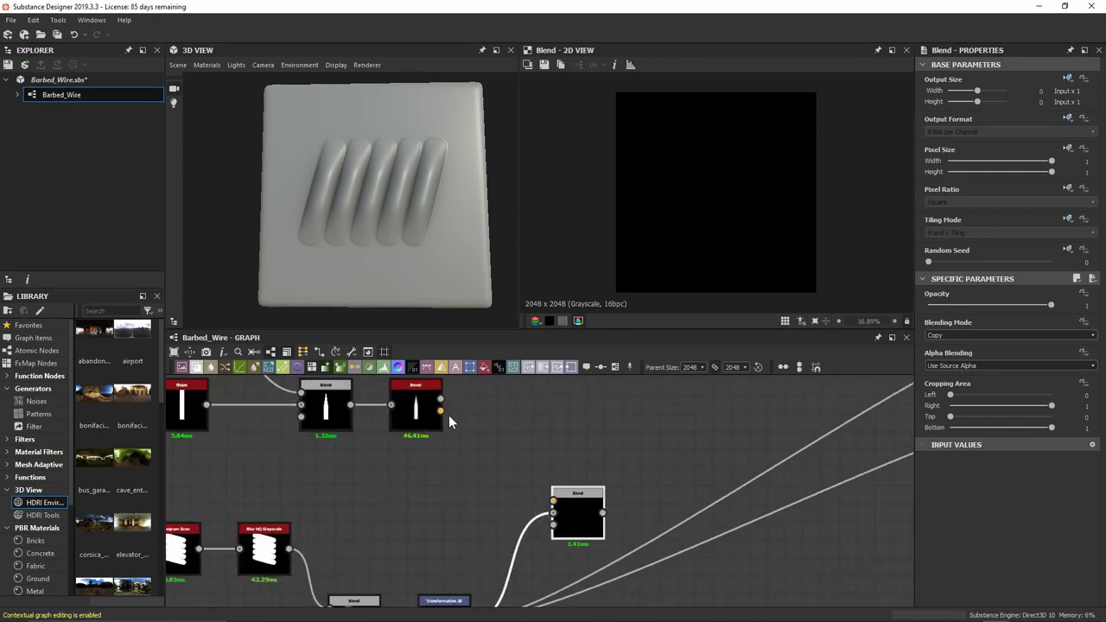
pyautogui.moveTo(442, 401); pyautogui.dragTo(554, 502)
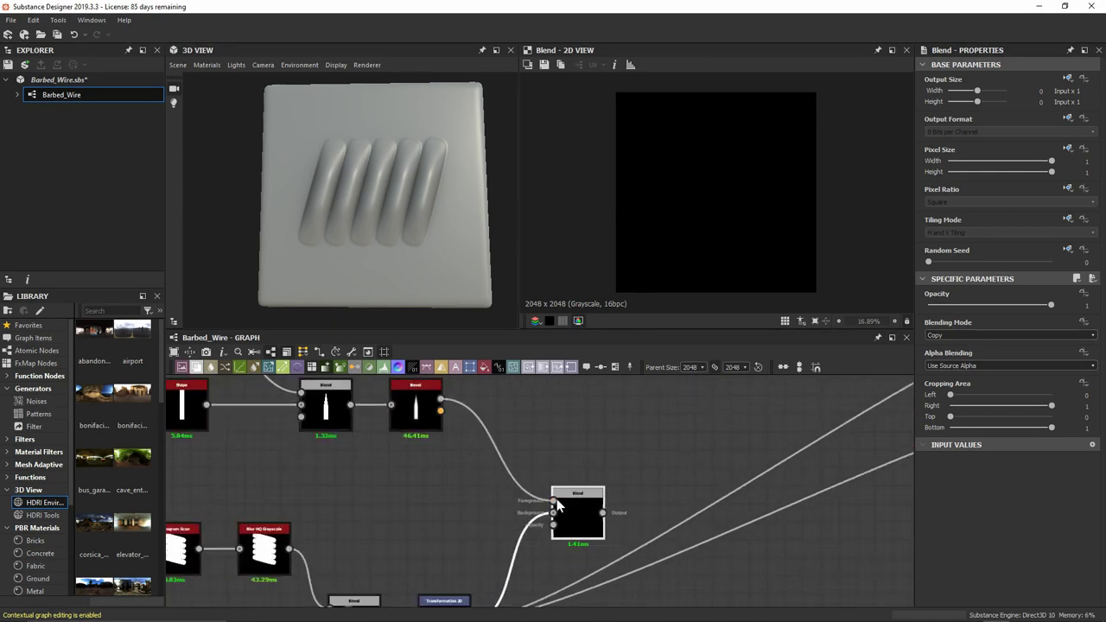
# Transfer the outgoing connections of the coils' final Transformation 2D node to the new Blend node's output
pyautogui.scroll(-2, 557, 512)
pyautogui.scroll(-1, 557, 512)
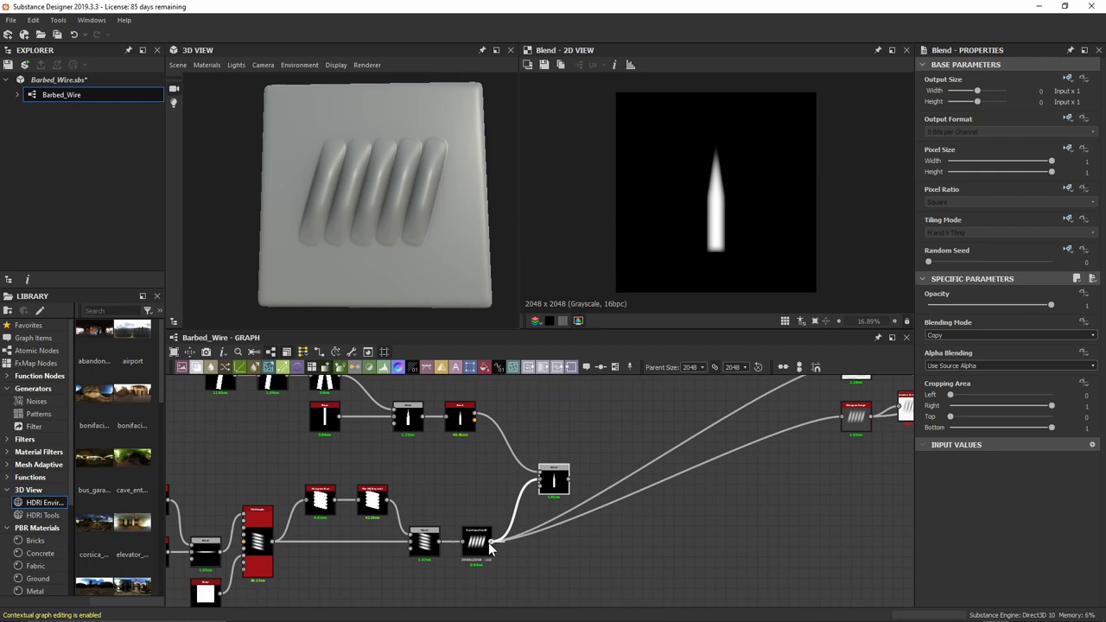
pyautogui.keyDown('shift'); pyautogui.moveTo(490, 542); pyautogui.dragTo(569, 481); pyautogui.keyUp('shift')
pyautogui.scroll(3, 562, 489)
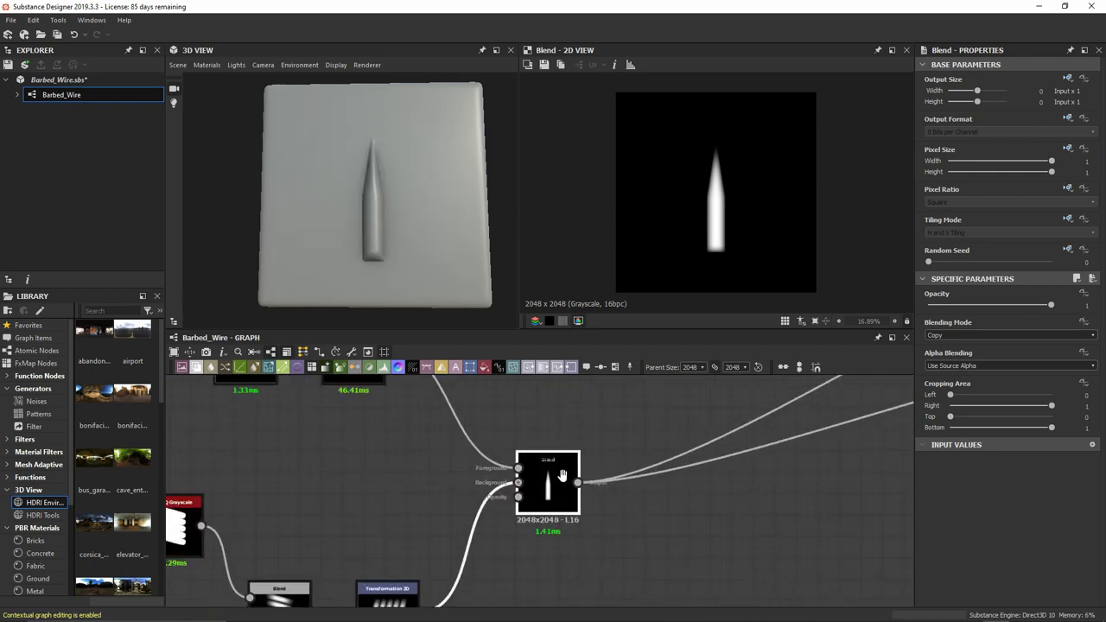
# Shift the new Blend node slightly and set its blending mode to Max (Lighten)
pyautogui.moveTo(546, 480); pyautogui.dragTo(549, 516, button='middle')
pyautogui.moveTo(550, 516); pyautogui.dragTo(582, 508)
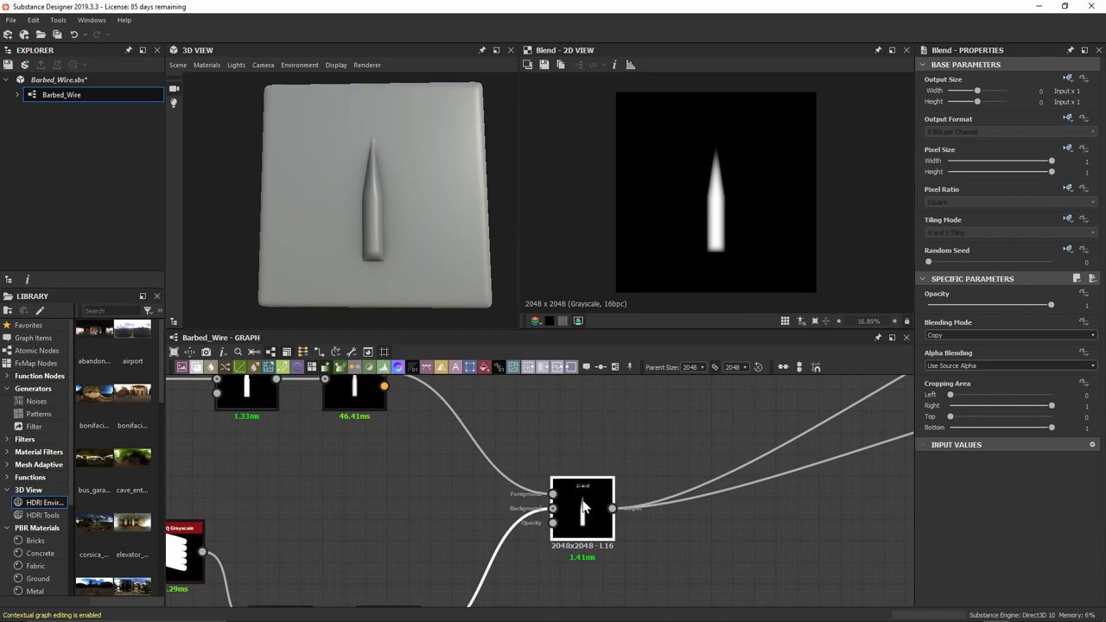
pyautogui.click(1007, 333)
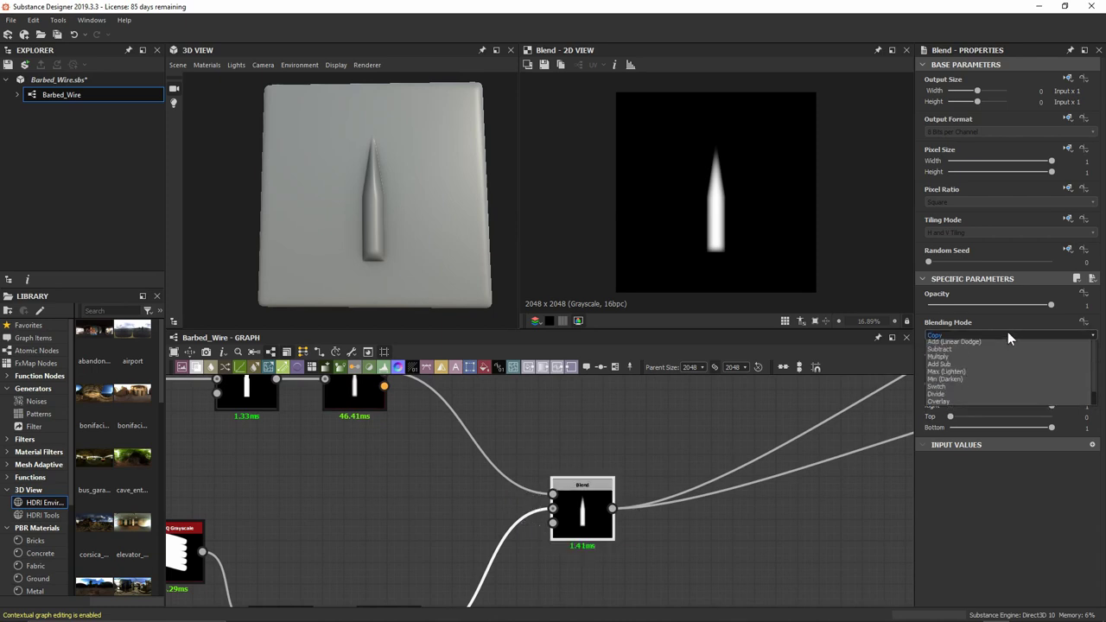
pyautogui.click(1017, 381)
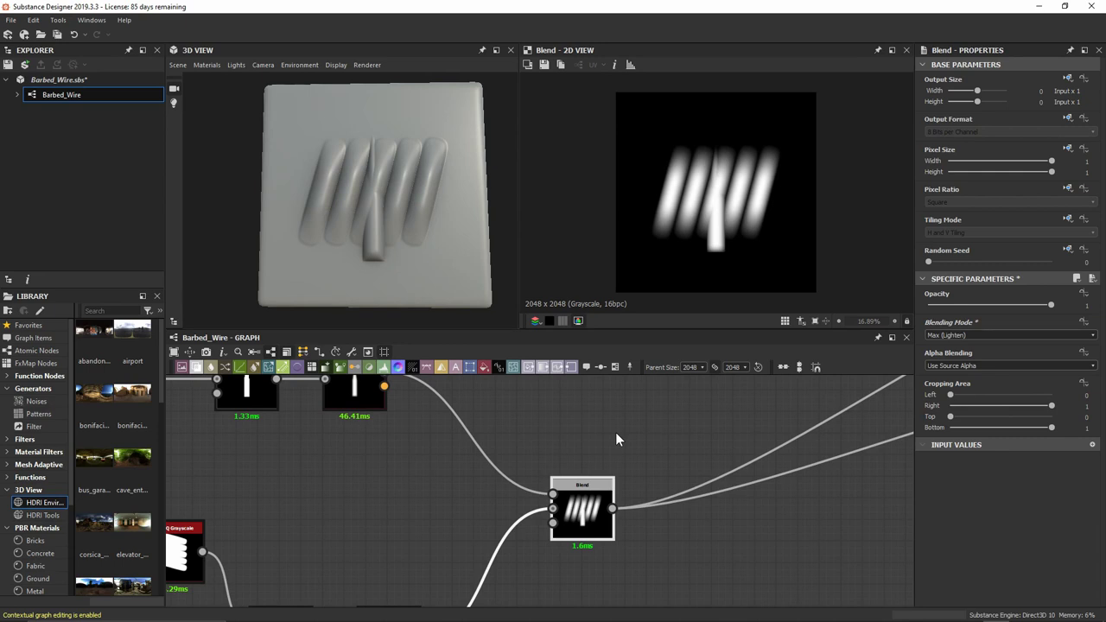
# Move the whole spike node group up and away from the Blend node to make room for more nodes
pyautogui.scroll(-2, 615, 440)
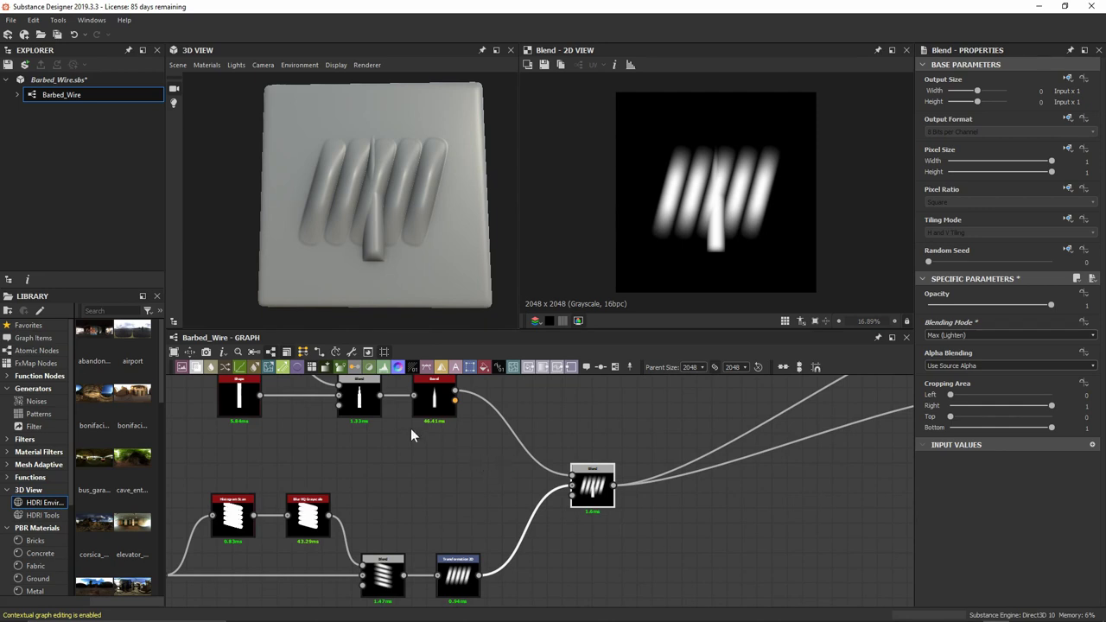
pyautogui.scroll(-2, 458, 420)
pyautogui.moveTo(458, 420); pyautogui.dragTo(536, 505, button='middle')
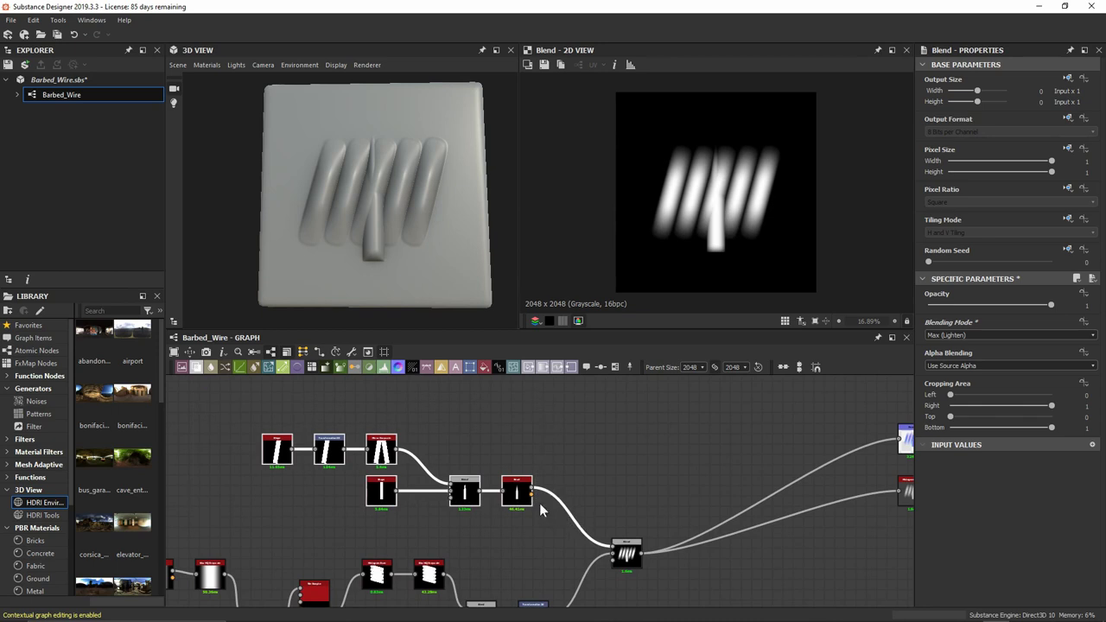
pyautogui.moveTo(522, 494); pyautogui.dragTo(396, 451)
pyautogui.click(455, 392)
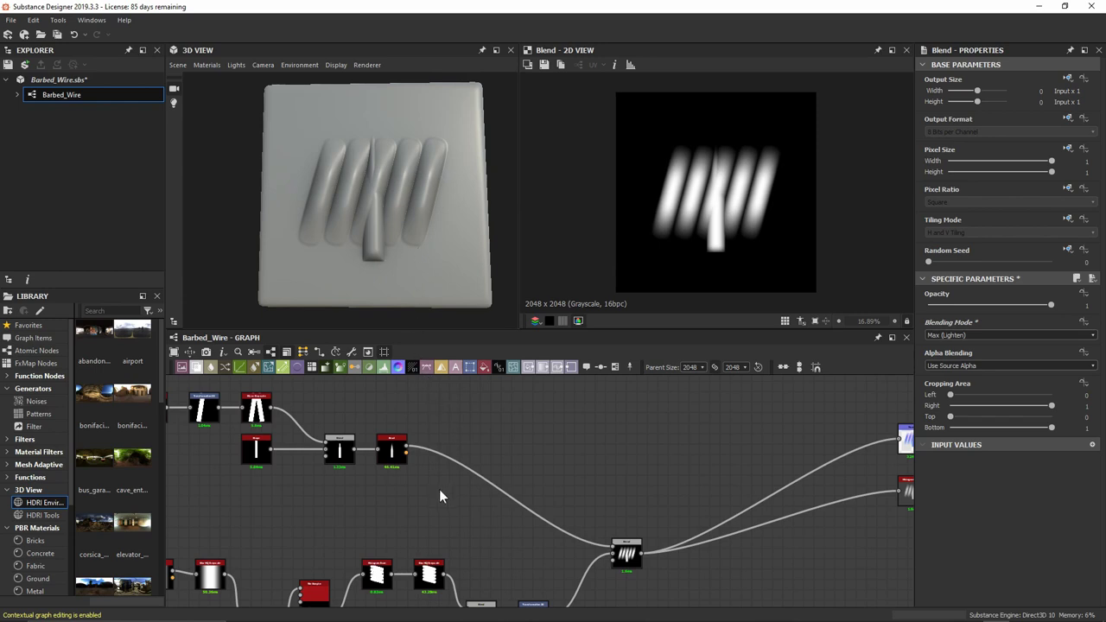
# Insert a Transformation 2D node after the spike's Bevel node, fed by its height output
pyautogui.scroll(3, 439, 489)
pyautogui.moveTo(370, 434); pyautogui.dragTo(357, 492, button='middle')
pyautogui.click(338, 491)
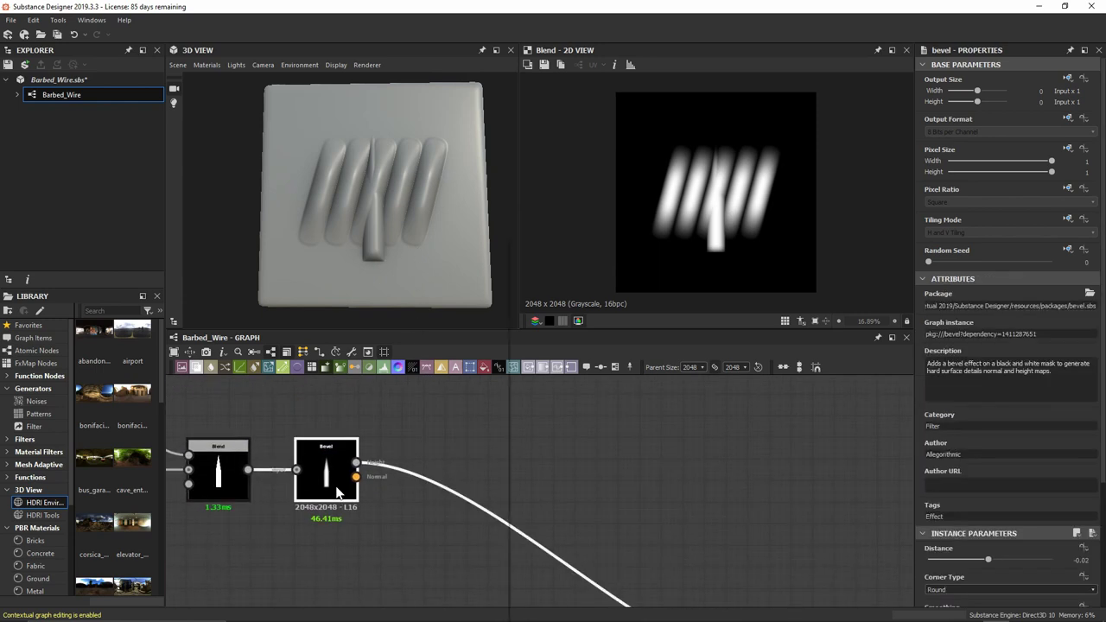
pyautogui.press('space')
pyautogui.write('transf')
pyautogui.press('Return')
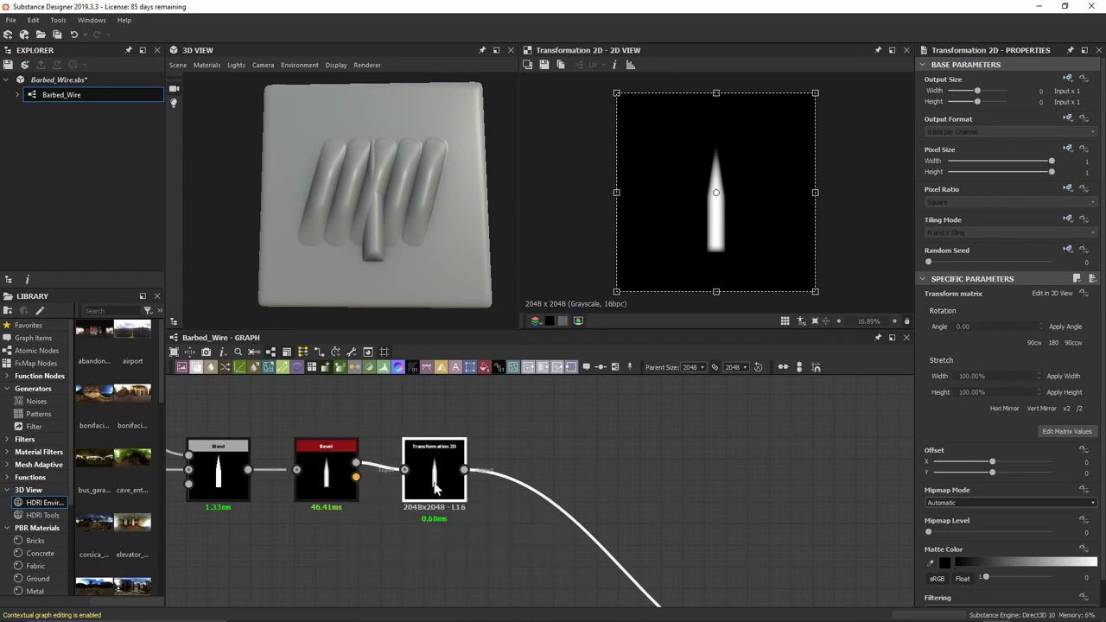
# Insert a Mirror Grayscale node after the spike's Transformation 2D node and set its mode to Mirror Axis Y
pyautogui.press('space')
pyautogui.write('mirror')
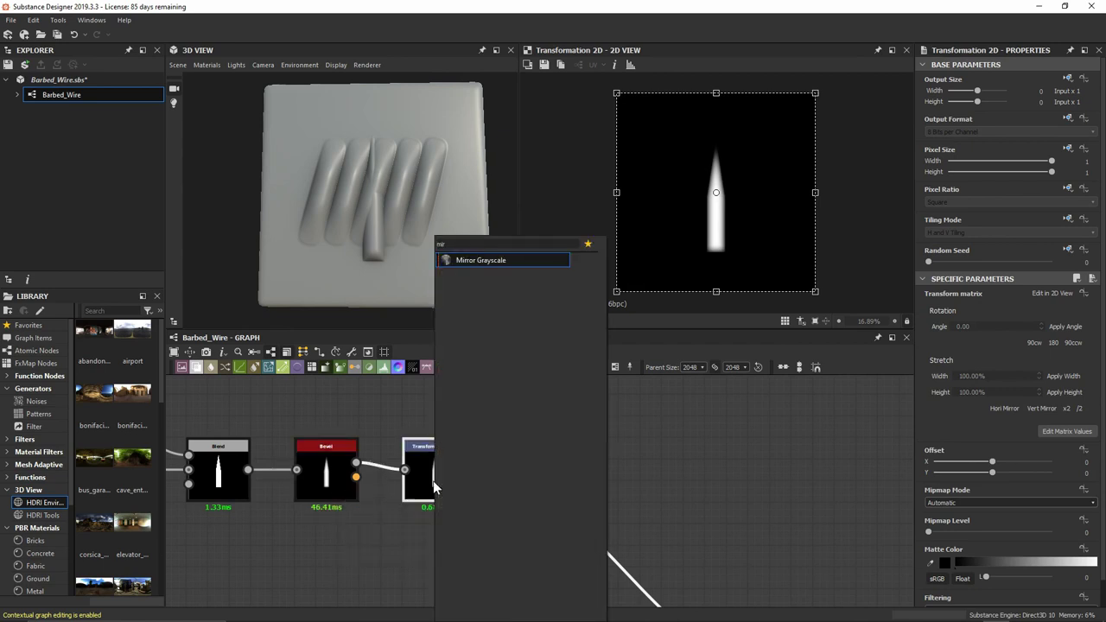
pyautogui.press('Return')
pyautogui.moveTo(434, 486); pyautogui.dragTo(399, 478, button='middle')
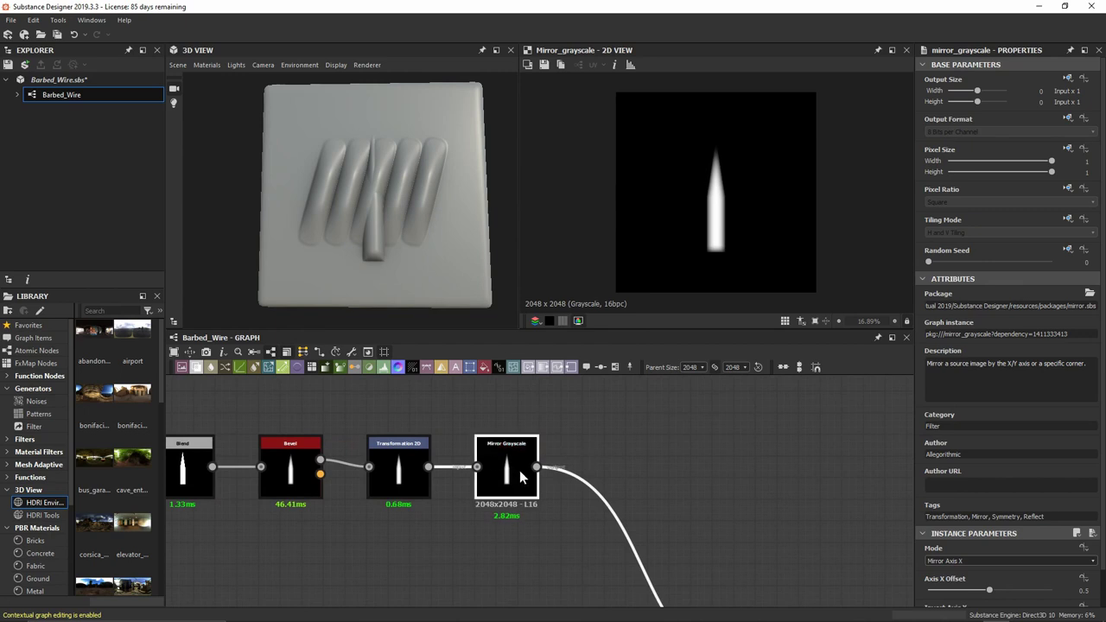
pyautogui.moveTo(519, 470); pyautogui.dragTo(493, 459, button='middle')
pyautogui.scroll(-1, 1008, 461)
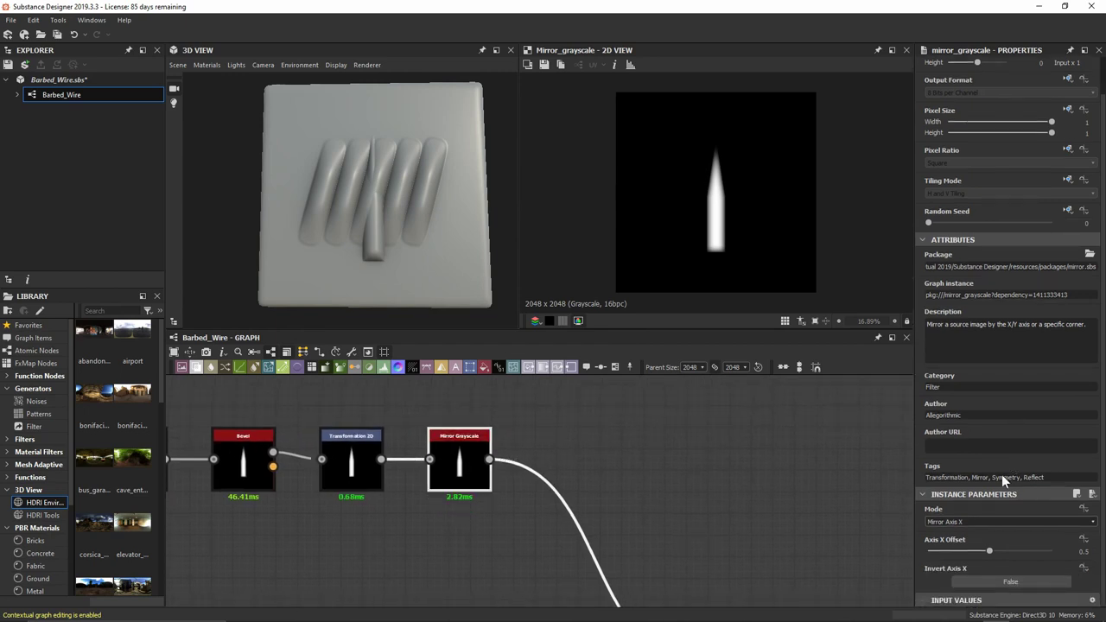
pyautogui.click(973, 518)
pyautogui.click(975, 537)
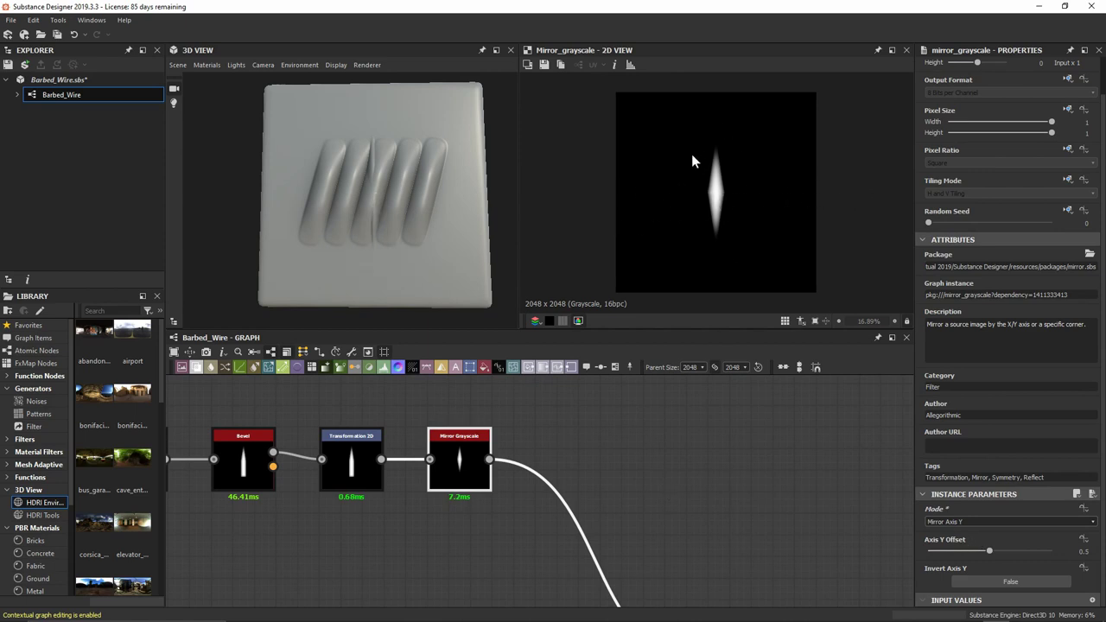
# Preview the combined Blend output in 2D while selecting the spike's Transformation 2D node for editing
pyautogui.click(362, 471)
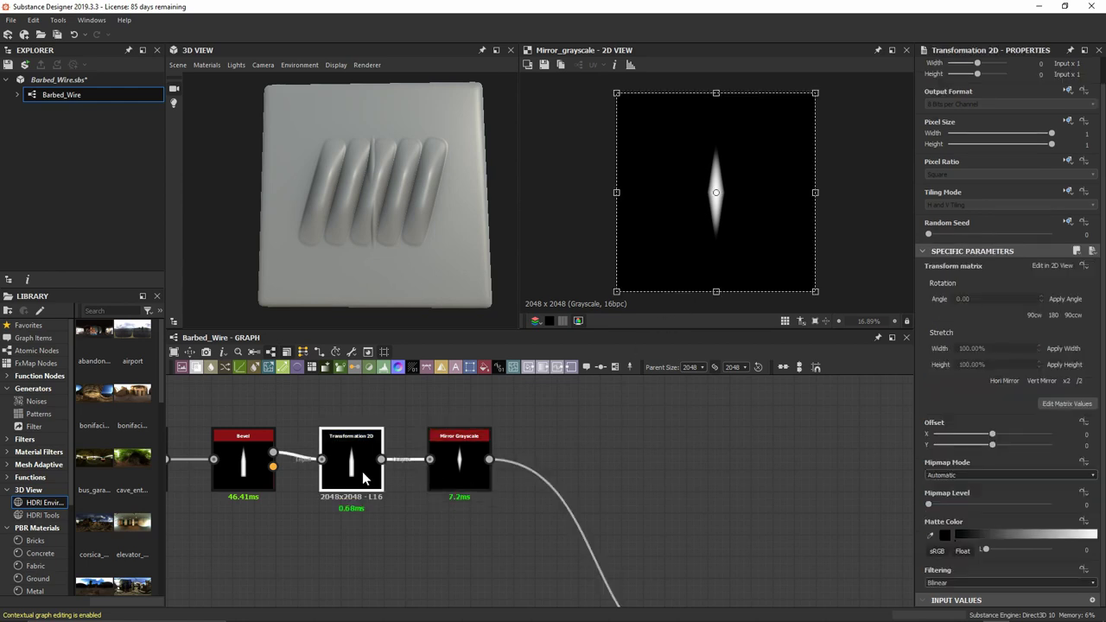
pyautogui.scroll(-3, 586, 566)
pyautogui.moveTo(586, 563); pyautogui.dragTo(571, 503, button='middle')
pyautogui.click(594, 519)
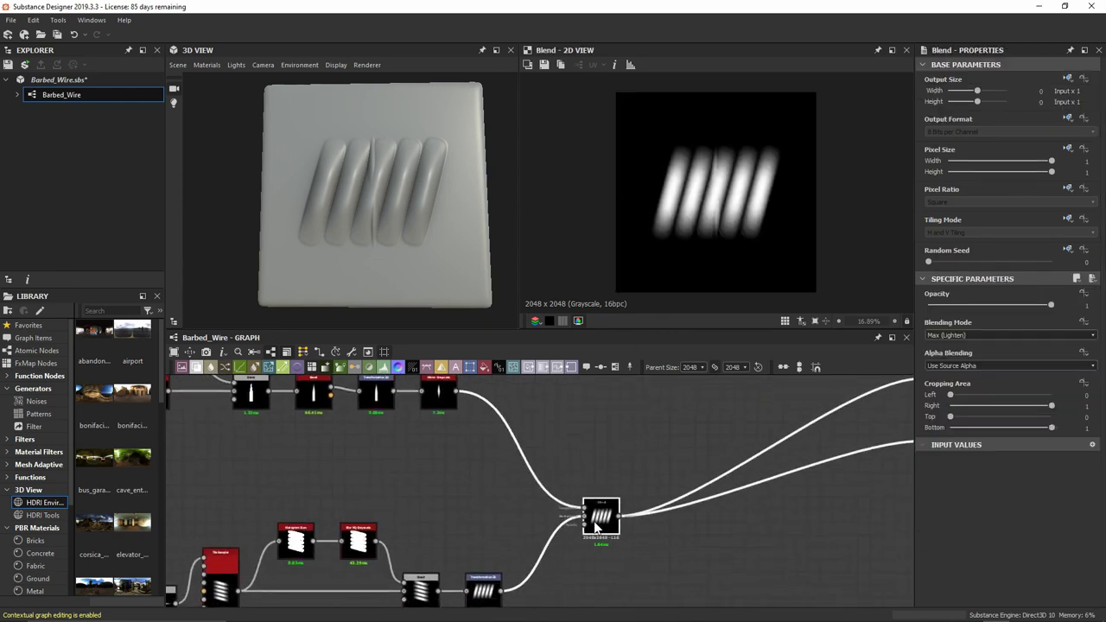
pyautogui.moveTo(477, 440); pyautogui.dragTo(489, 549, button='middle')
pyautogui.scroll(3, 489, 550)
pyautogui.click(404, 508)
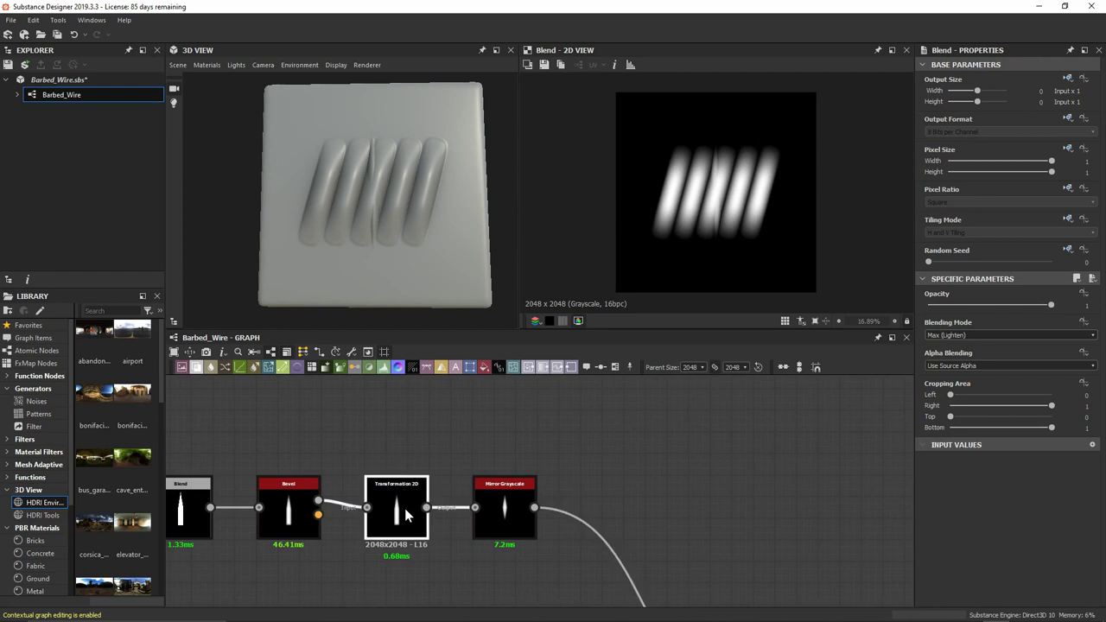
# Offset the spike to about X -0.223, Y 0.261 and tilt it clockwise to follow the rightmost wire coil
pyautogui.moveTo(714, 252); pyautogui.dragTo(815, 185)
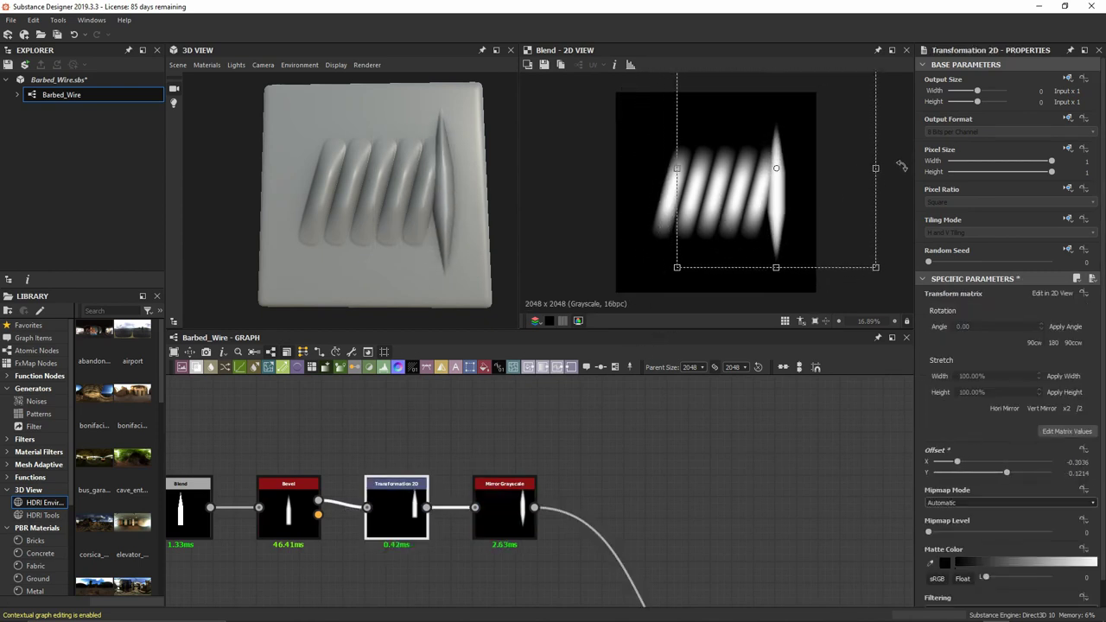
pyautogui.moveTo(893, 154); pyautogui.dragTo(895, 186)
pyautogui.scroll(3, 890, 156)
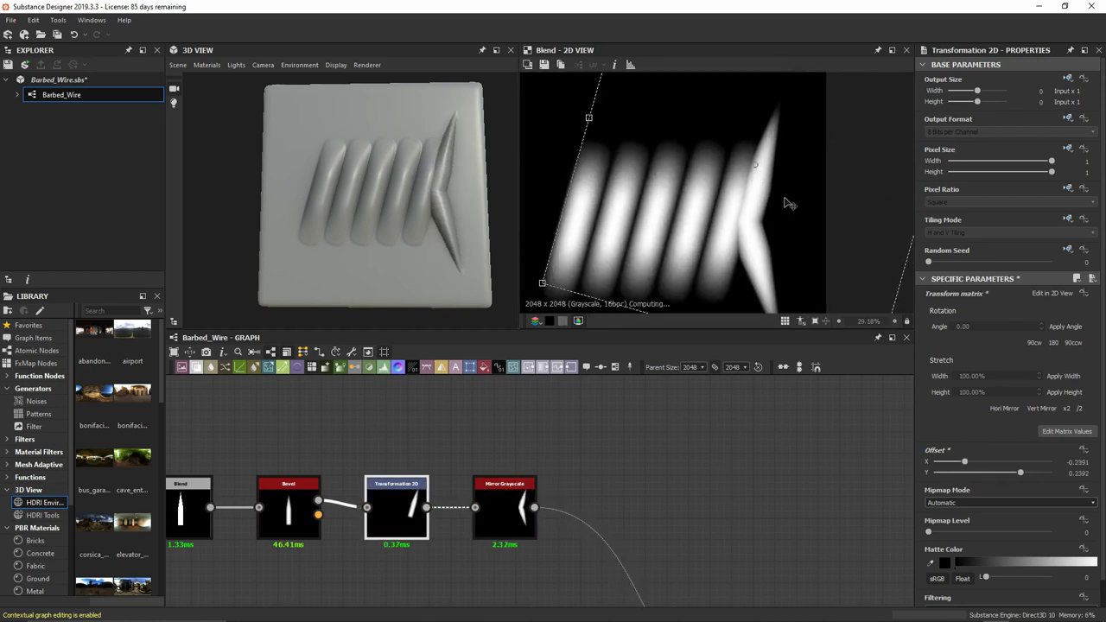
pyautogui.moveTo(784, 197); pyautogui.dragTo(776, 223)
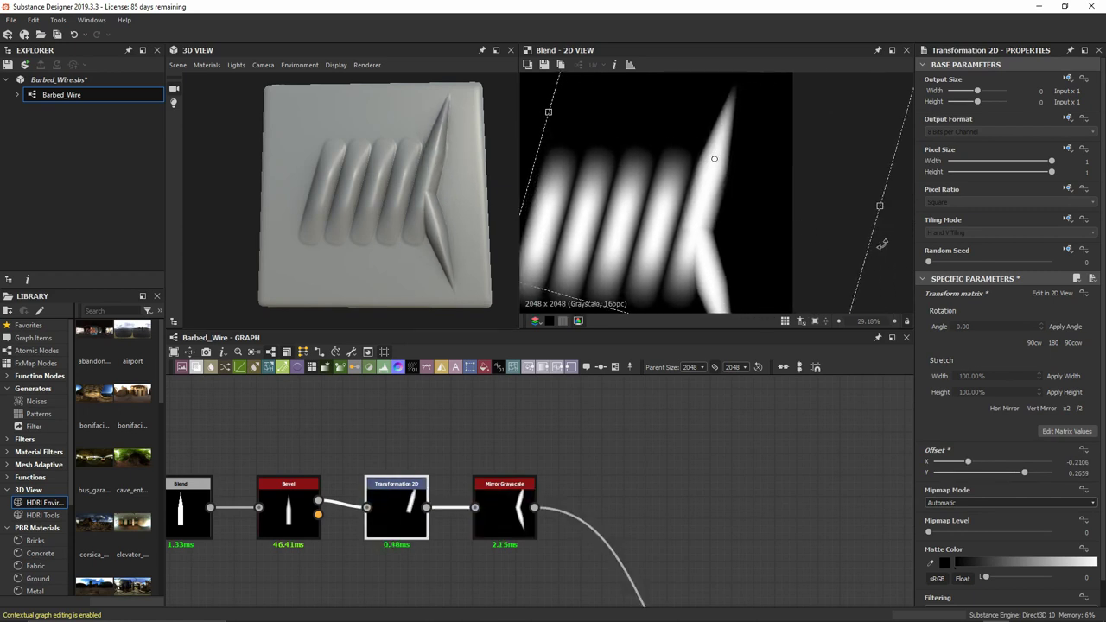
pyautogui.moveTo(890, 241); pyautogui.dragTo(894, 239)
pyautogui.moveTo(728, 234); pyautogui.dragTo(741, 227)
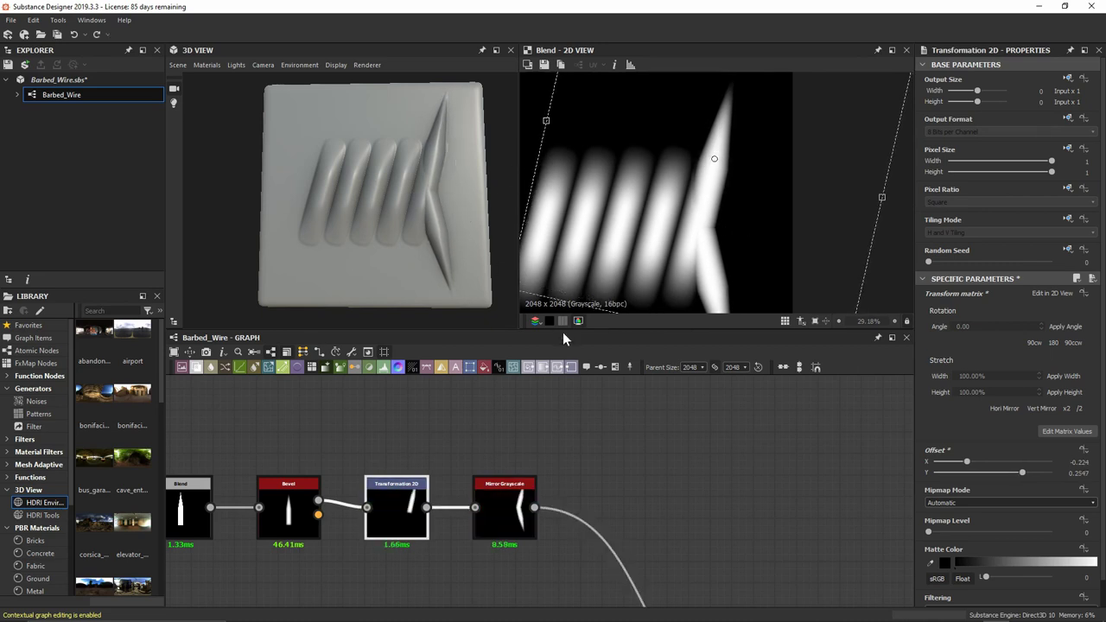
pyautogui.scroll(-2, 729, 233)
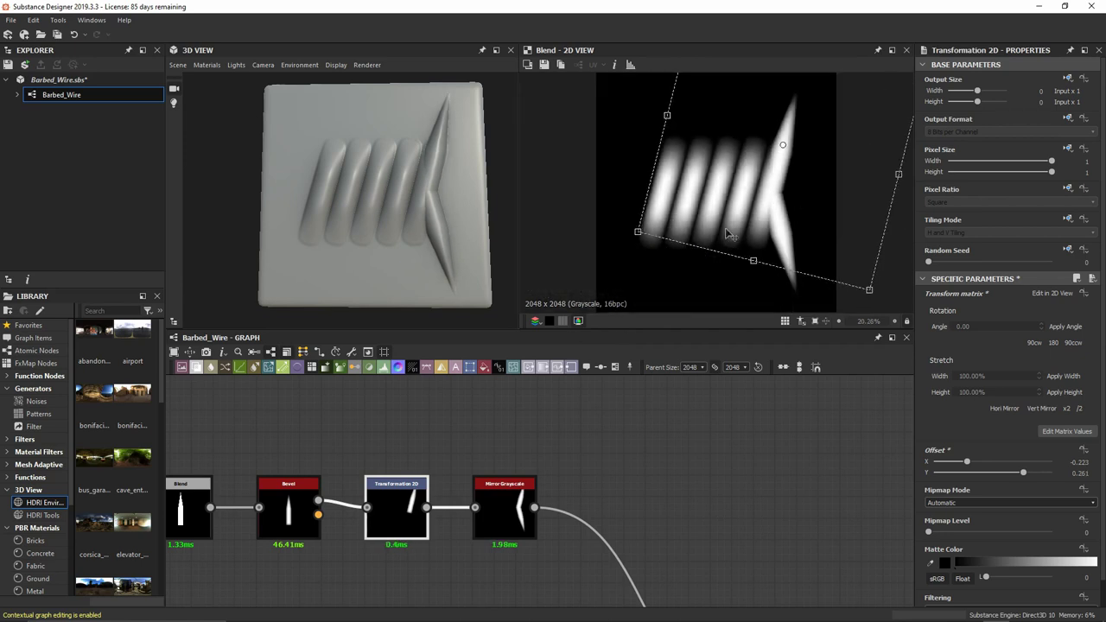
pyautogui.scroll(-1, 728, 233)
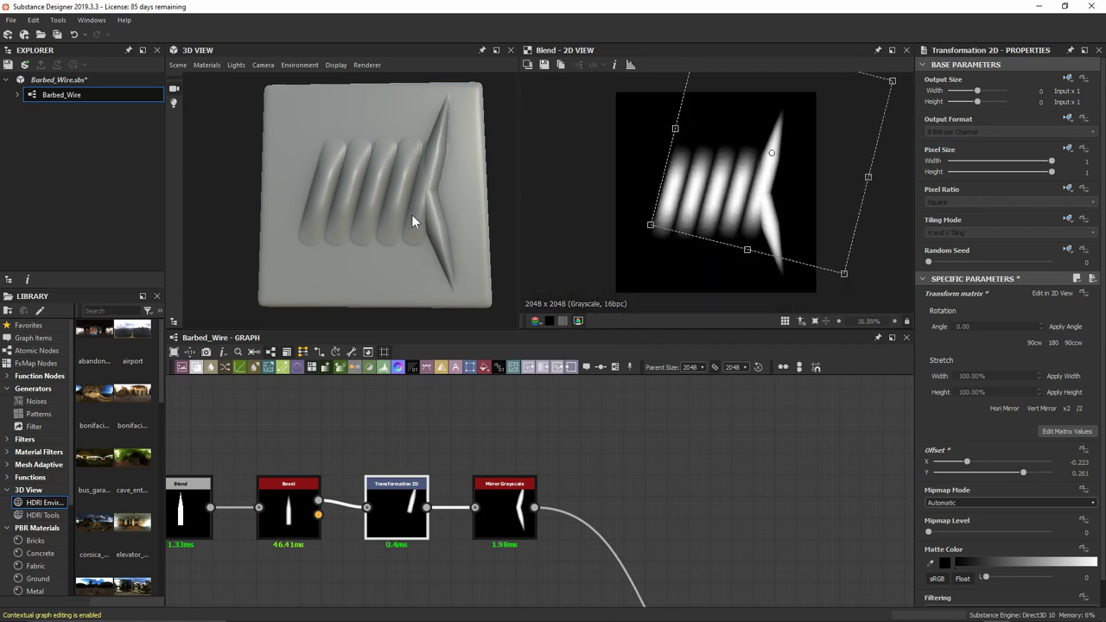
pyautogui.moveTo(411, 222)
pyautogui.mouseDown()
pyautogui.moveTo(383, 230)
pyautogui.moveTo(402, 226)
pyautogui.mouseUp()
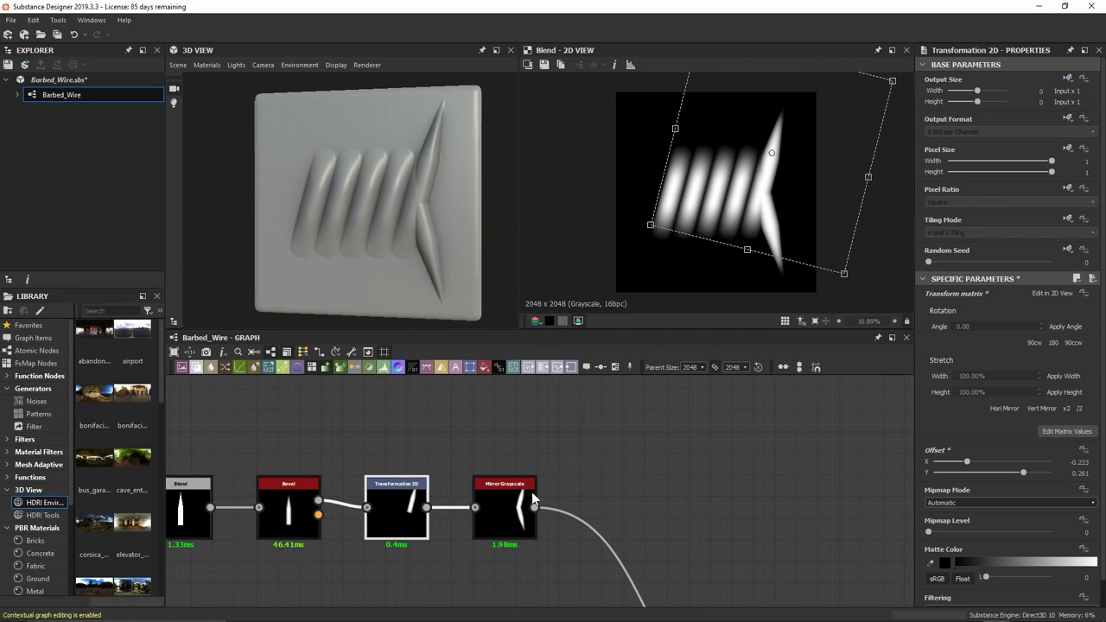
# Insert a second Mirror Grayscale node after the first, using Mirror Axis X with Invert Axis X set to True
pyautogui.click(507, 506)
pyautogui.press('space')
pyautogui.write('mir')
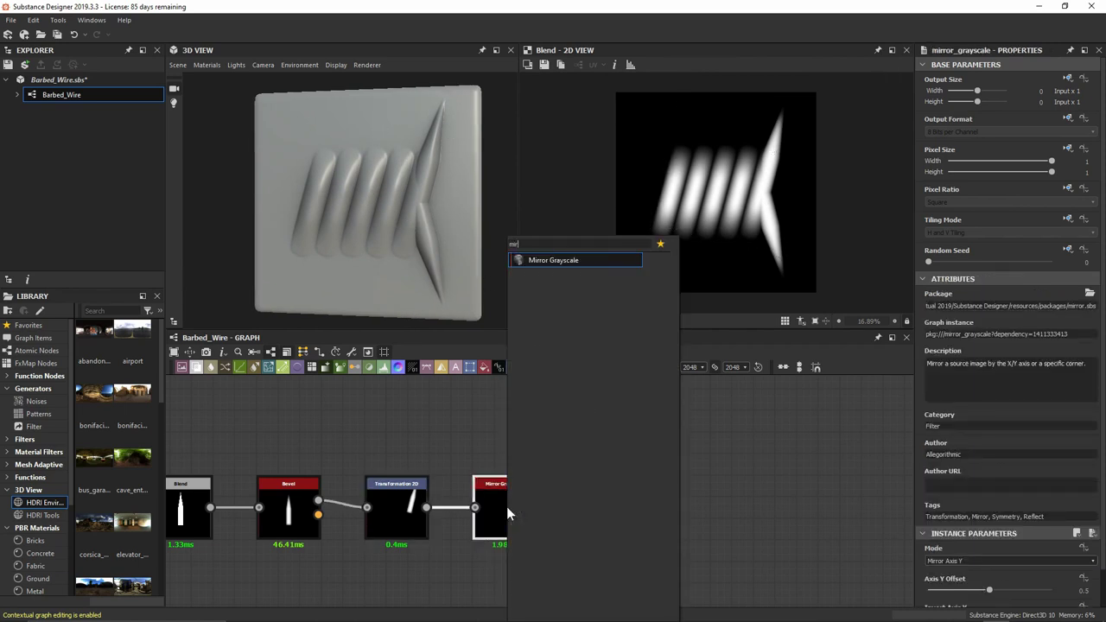
pyautogui.press('Return')
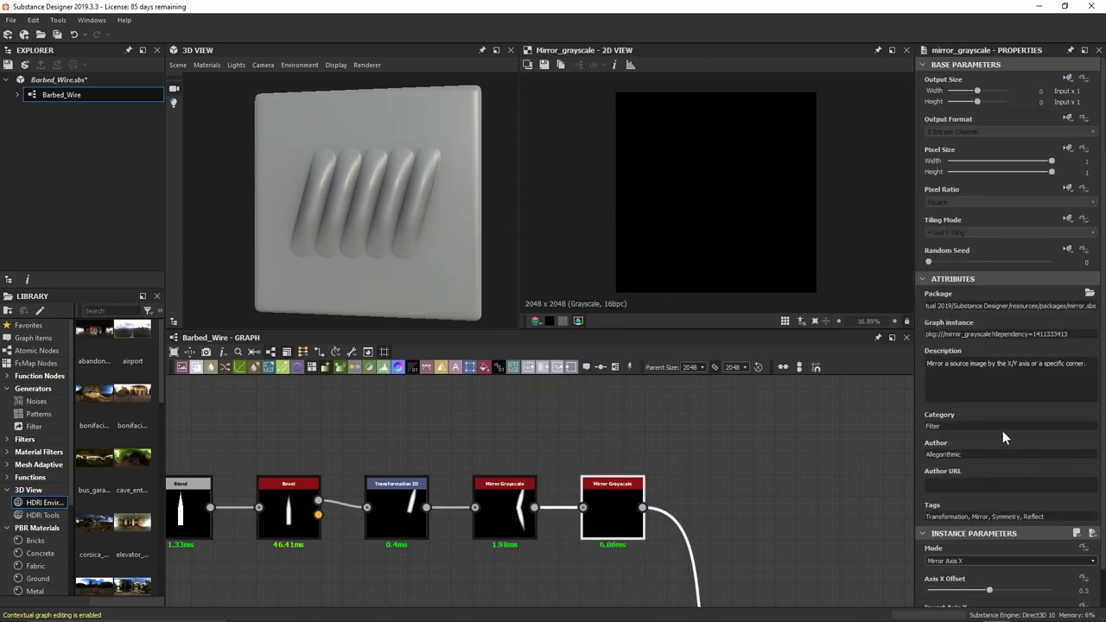
pyautogui.scroll(-2, 1002, 436)
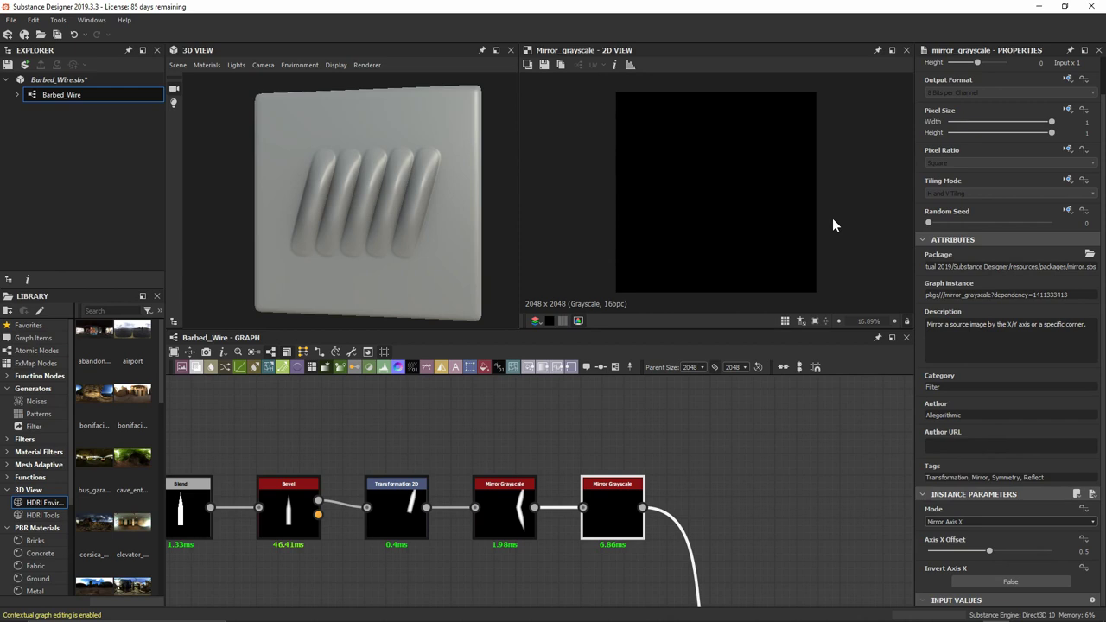
pyautogui.doubleClick(499, 503)
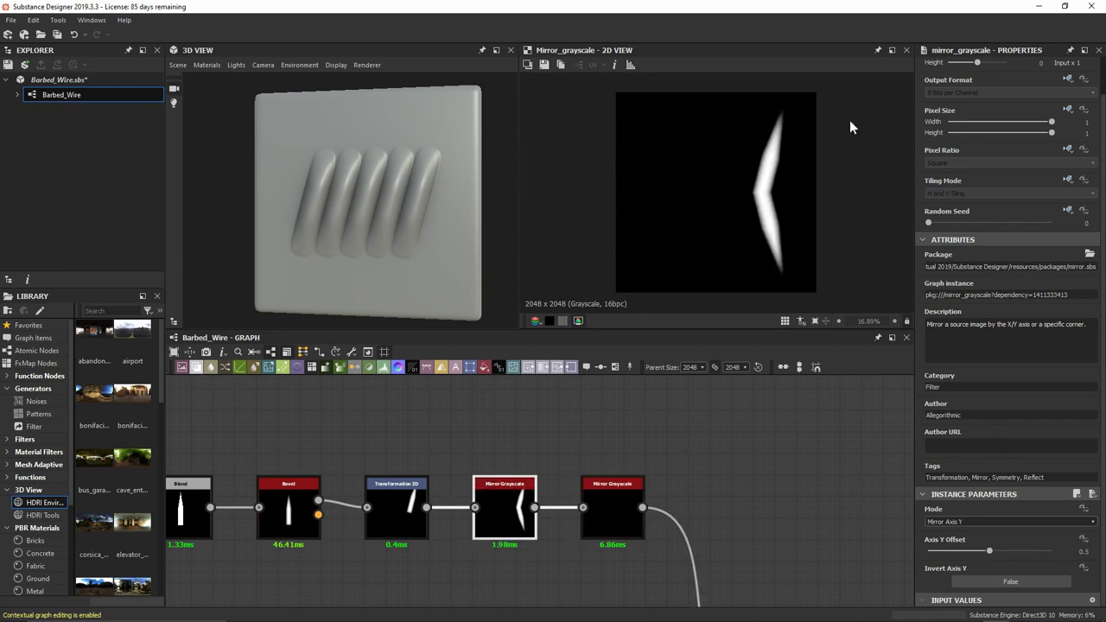
pyautogui.doubleClick(621, 515)
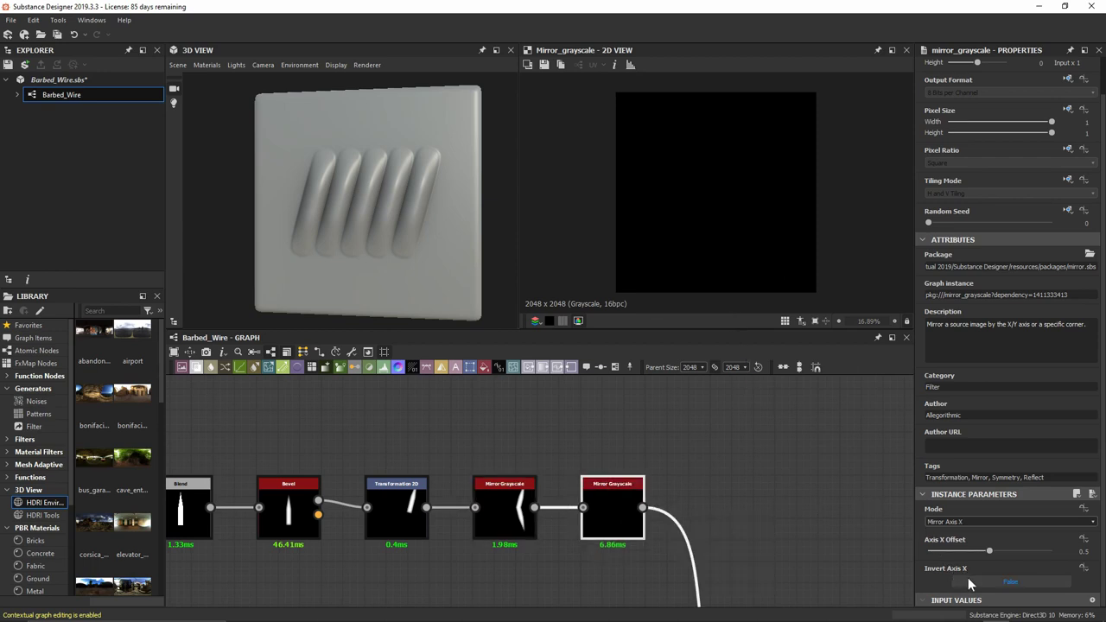
pyautogui.click(969, 577)
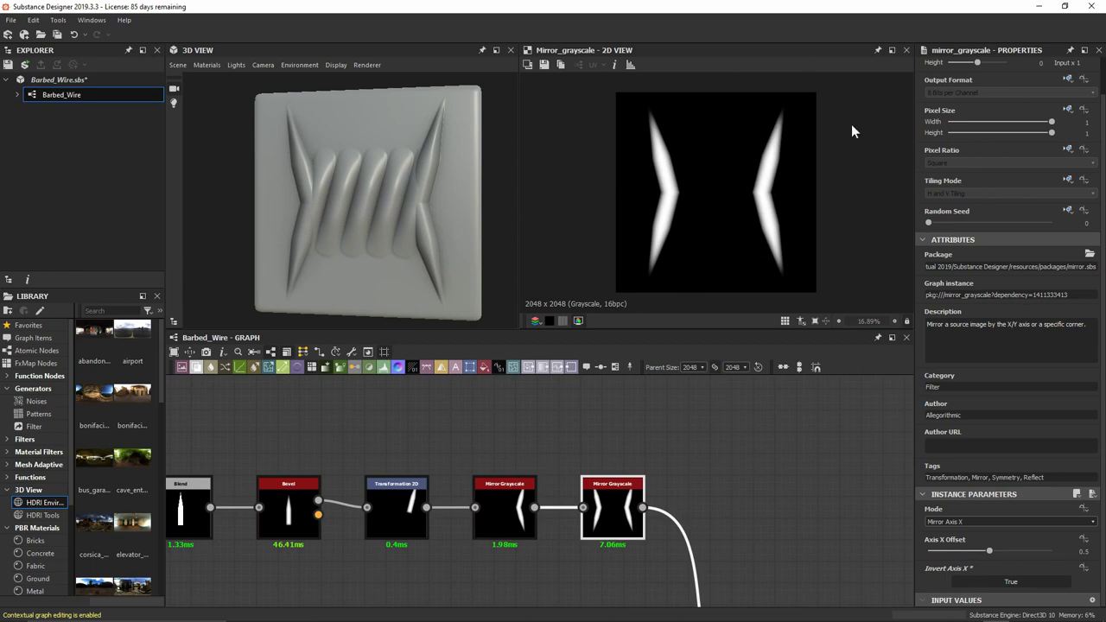
pyautogui.moveTo(428, 242); pyautogui.dragTo(432, 209)
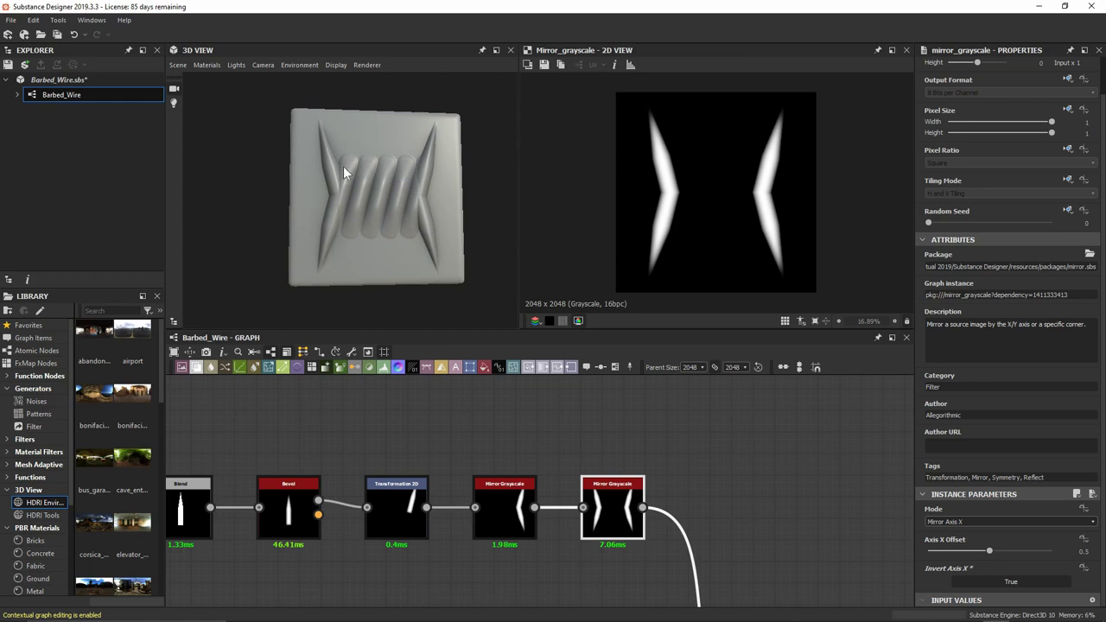
# Fine-tune the spike's Transformation 2D by tilting it slightly more and offsetting it to about X -0.214, Y 0.276
pyautogui.click(400, 508)
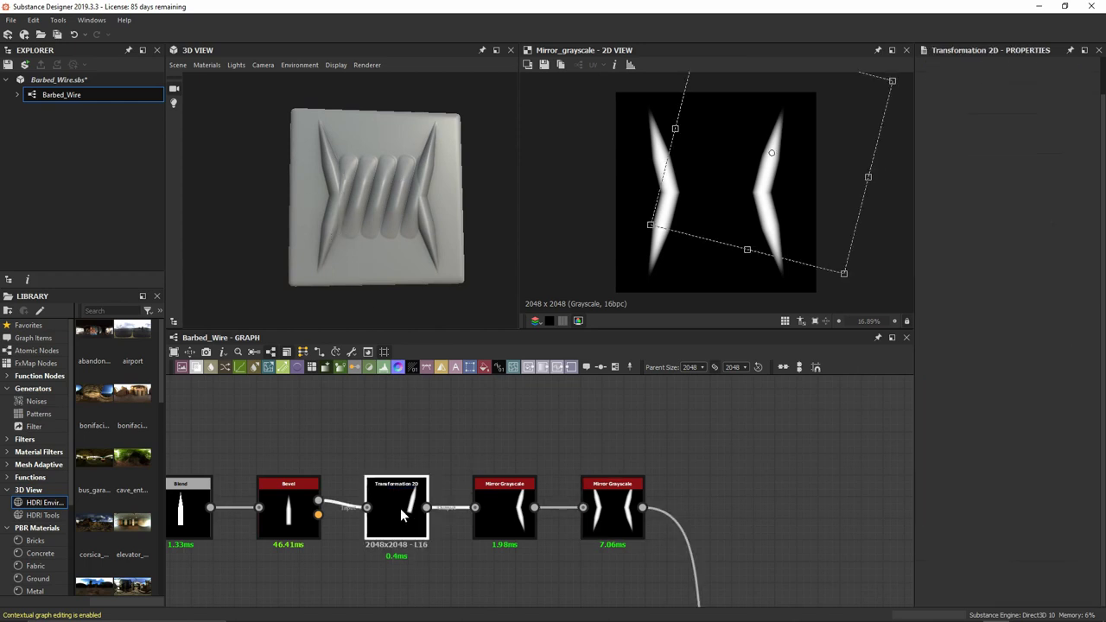
pyautogui.moveTo(890, 194); pyautogui.dragTo(891, 201)
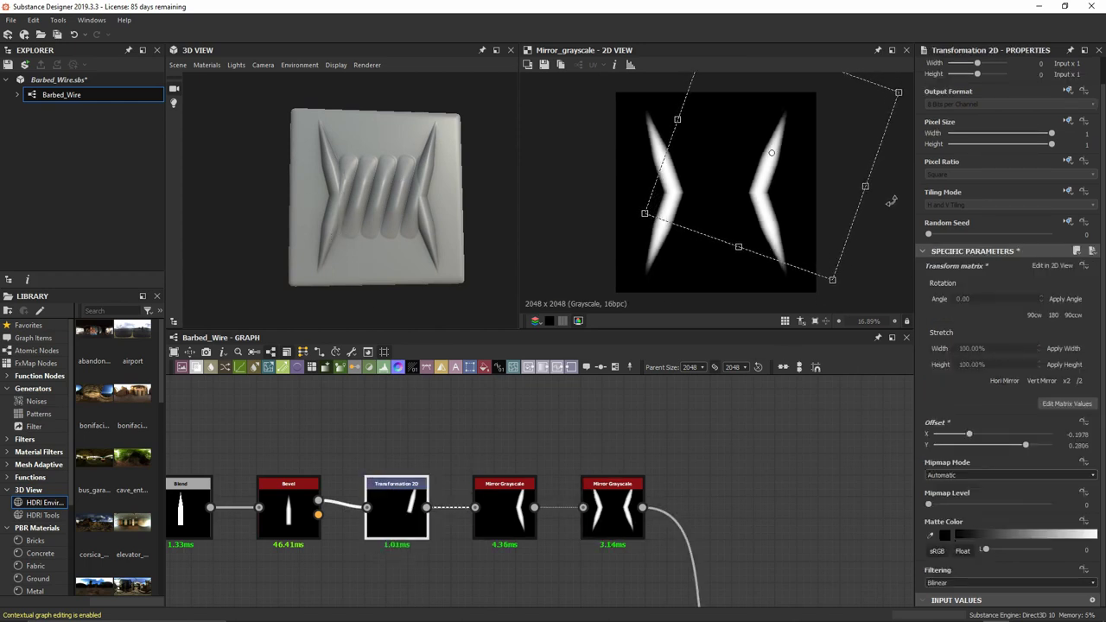
pyautogui.moveTo(771, 212); pyautogui.dragTo(776, 214)
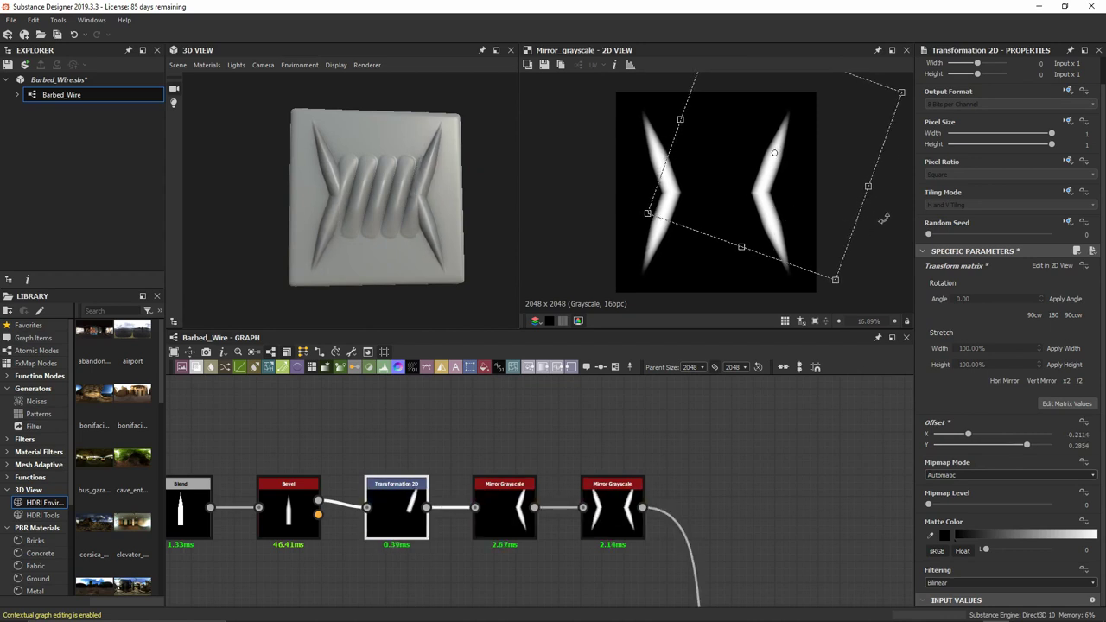
pyautogui.moveTo(881, 218); pyautogui.dragTo(849, 200)
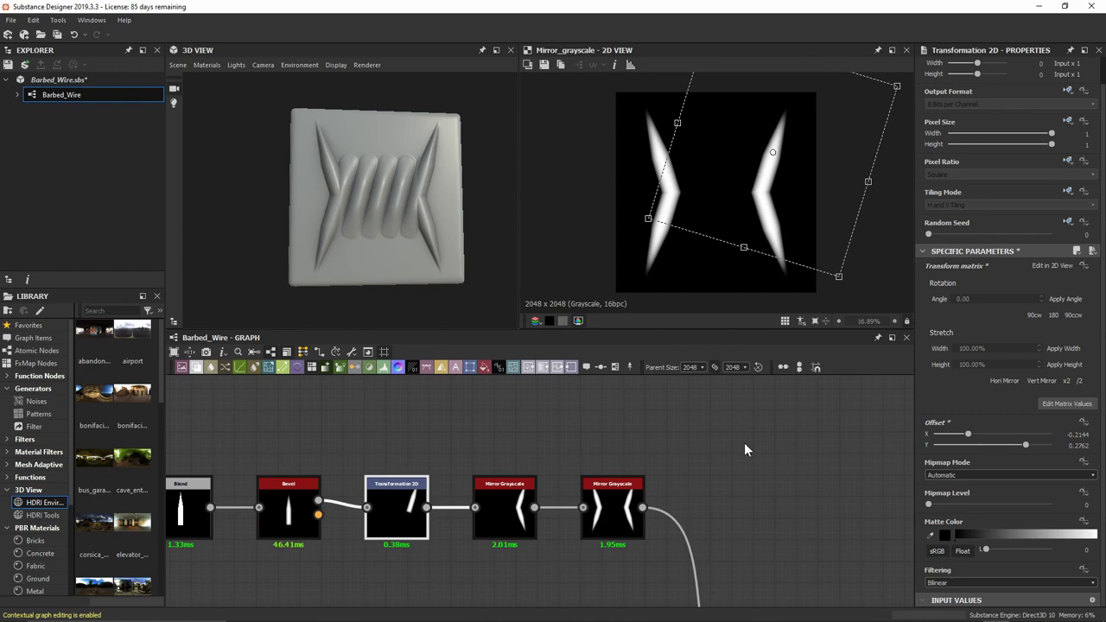
# Insert a Levels node after the second Mirror Grayscale and lower its output white to about 40 percent to darken the spikes
pyautogui.click(602, 489)
pyautogui.press('space')
pyautogui.write('levels')
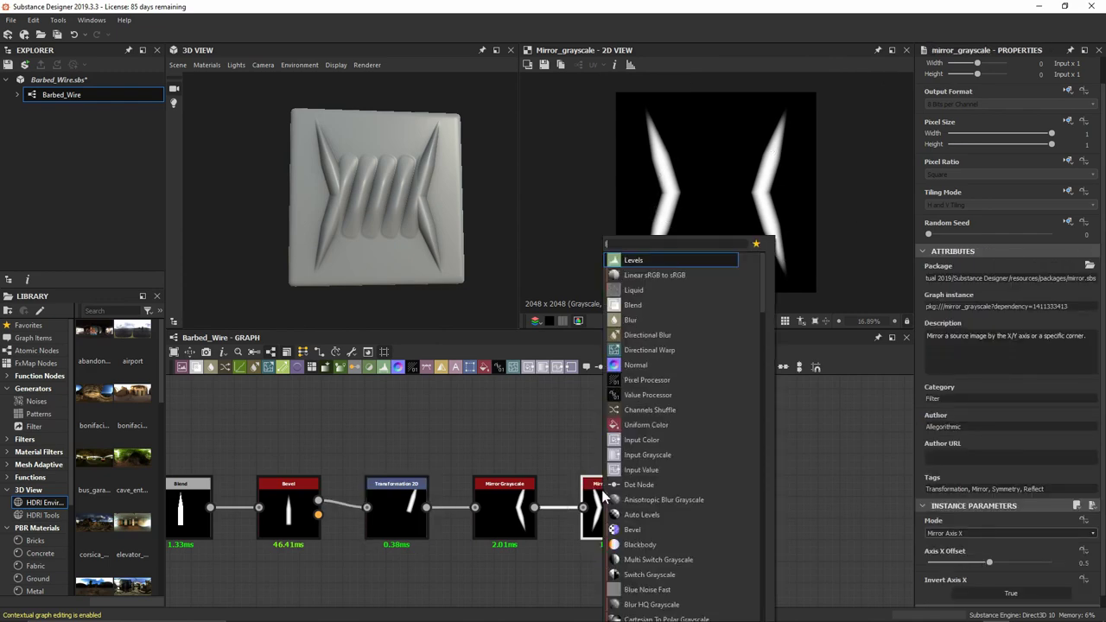
pyautogui.press('Return')
pyautogui.scroll(3, 577, 437)
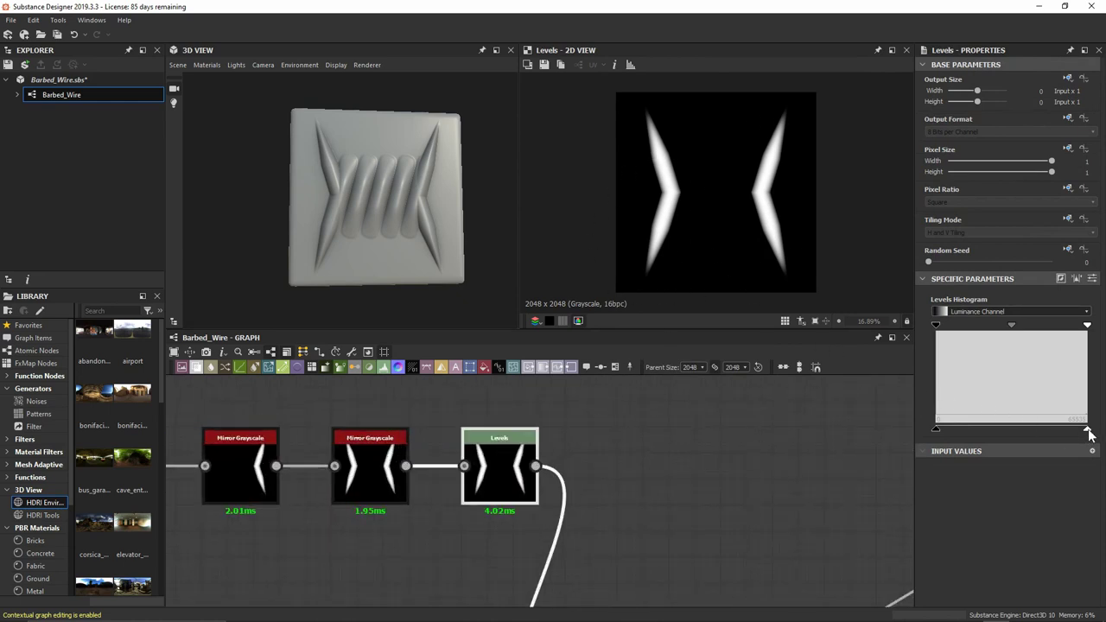
pyautogui.moveTo(1089, 435); pyautogui.dragTo(999, 386)
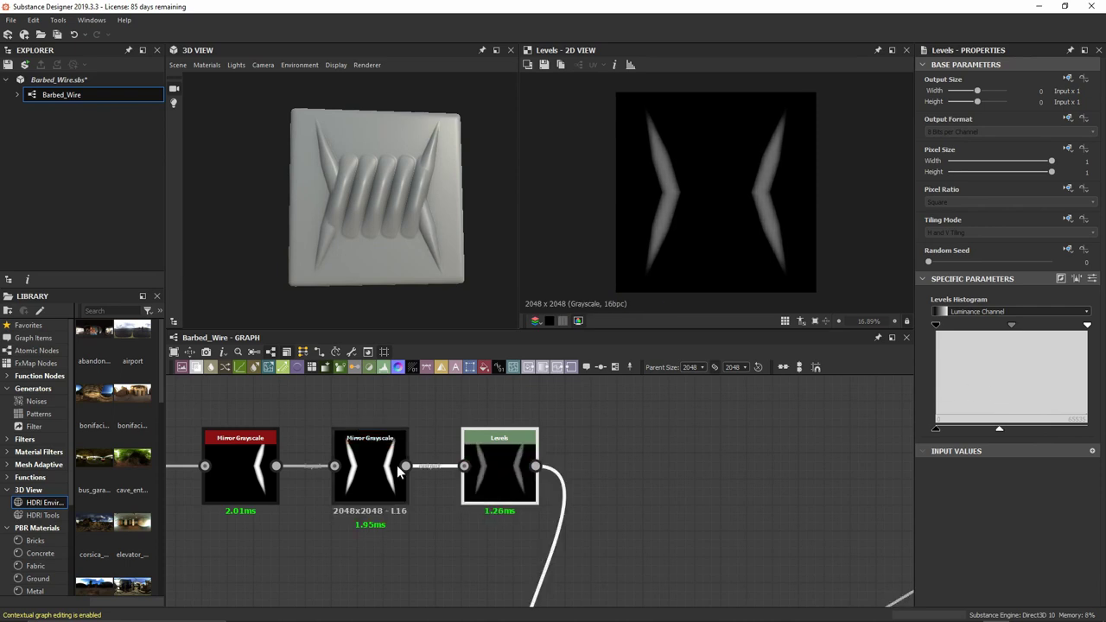
# Tilt the spike further clockwise in its Transformation 2D node and offset it to about X -0.2, Y 0.273
pyautogui.moveTo(399, 471); pyautogui.dragTo(601, 466, button='middle')
pyautogui.click(313, 466)
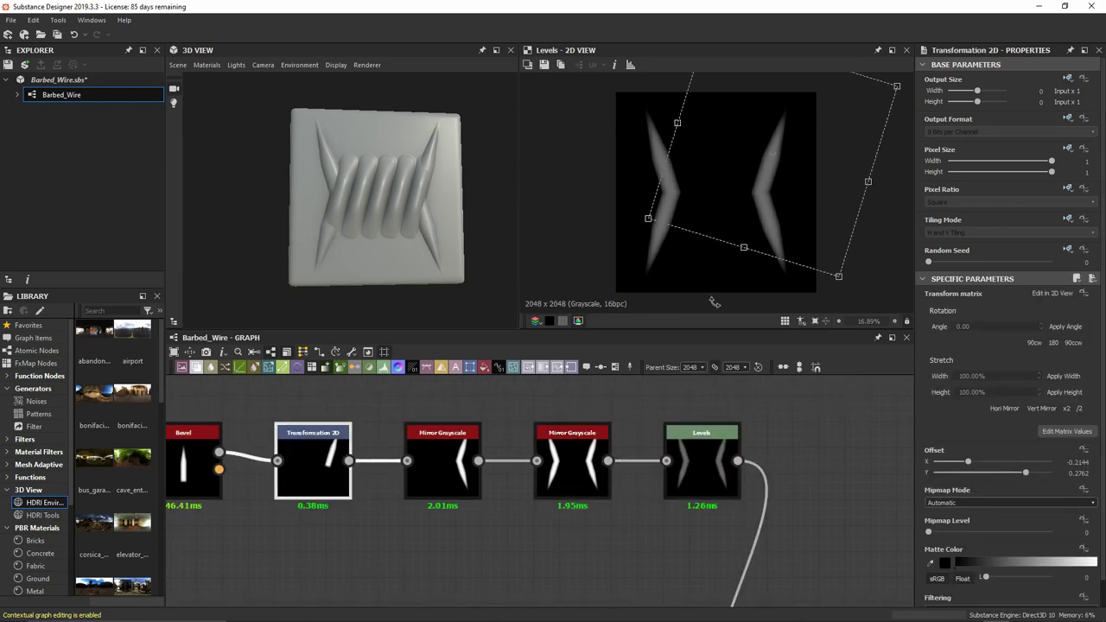
pyautogui.moveTo(898, 179); pyautogui.dragTo(898, 198)
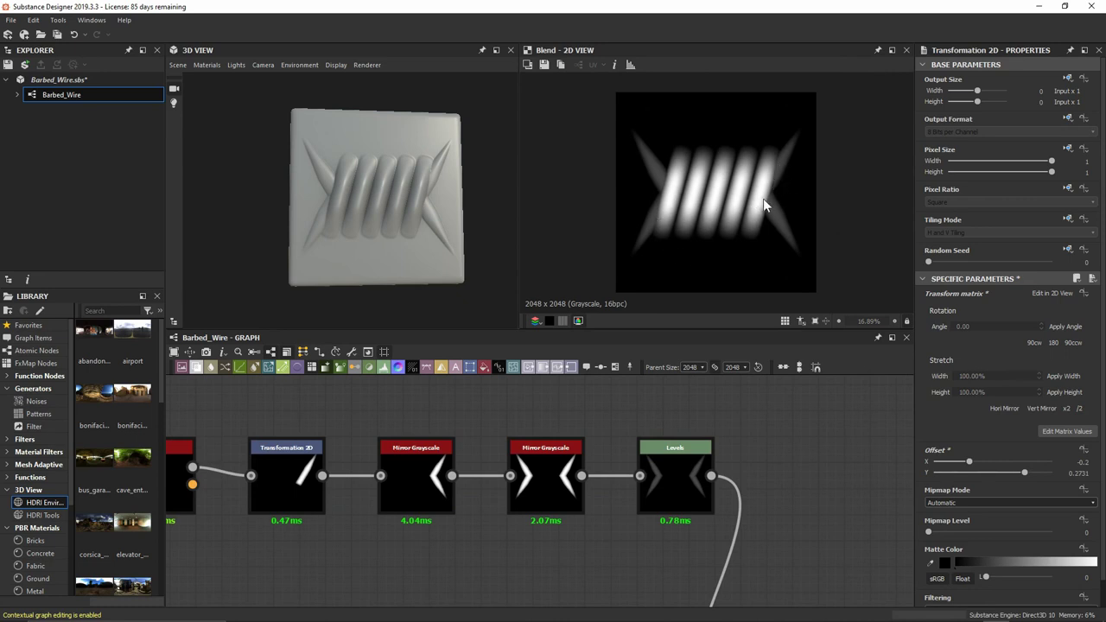
pyautogui.moveTo(386, 227)
pyautogui.mouseDown()
pyautogui.moveTo(434, 229)
pyautogui.moveTo(378, 328)
pyautogui.moveTo(384, 241)
pyautogui.mouseUp()
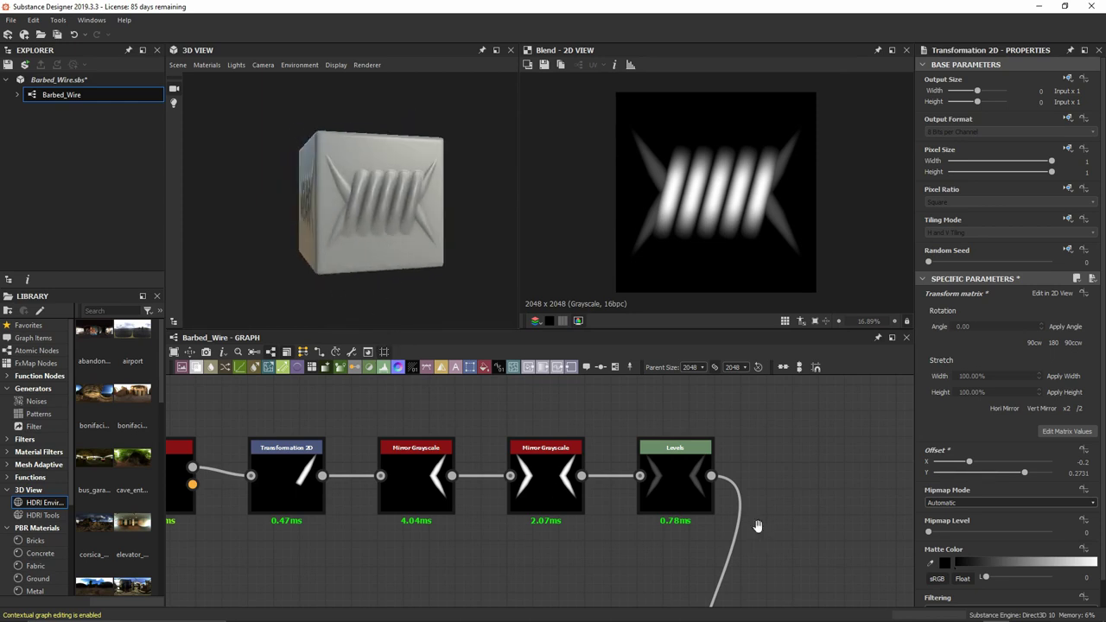
# Insert a Blur HQ Grayscale node after the Blend that combines the spikes with the wire coils
pyautogui.moveTo(758, 518); pyautogui.dragTo(553, 398, button='middle')
pyautogui.click(540, 577)
pyautogui.moveTo(540, 577); pyautogui.dragTo(499, 509, button='middle')
pyautogui.press('space')
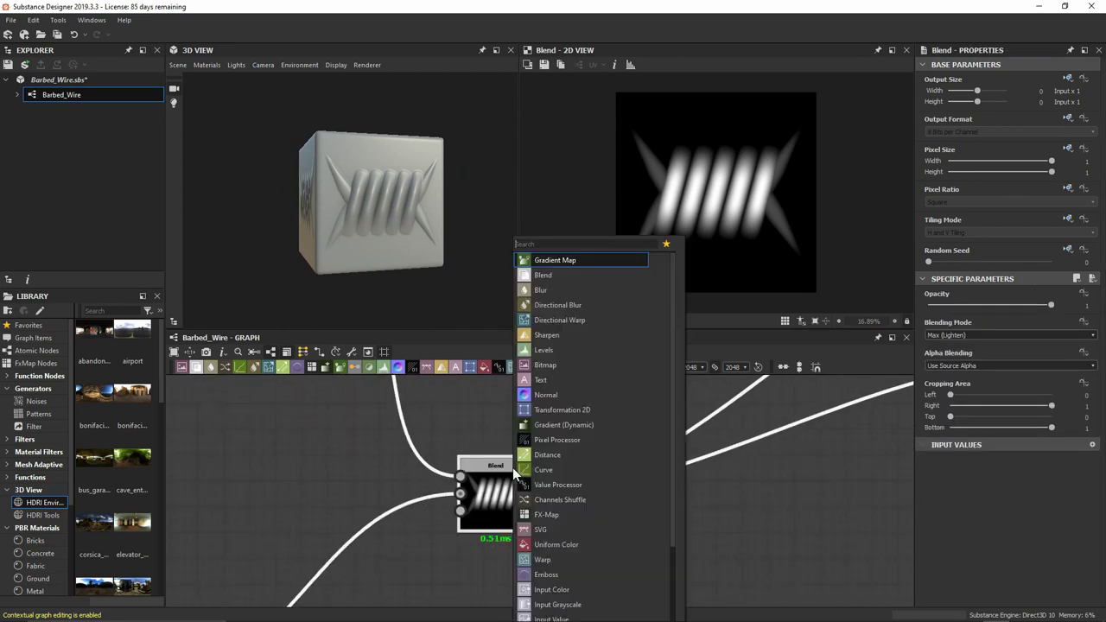
pyautogui.write('blur')
pyautogui.press('Down')
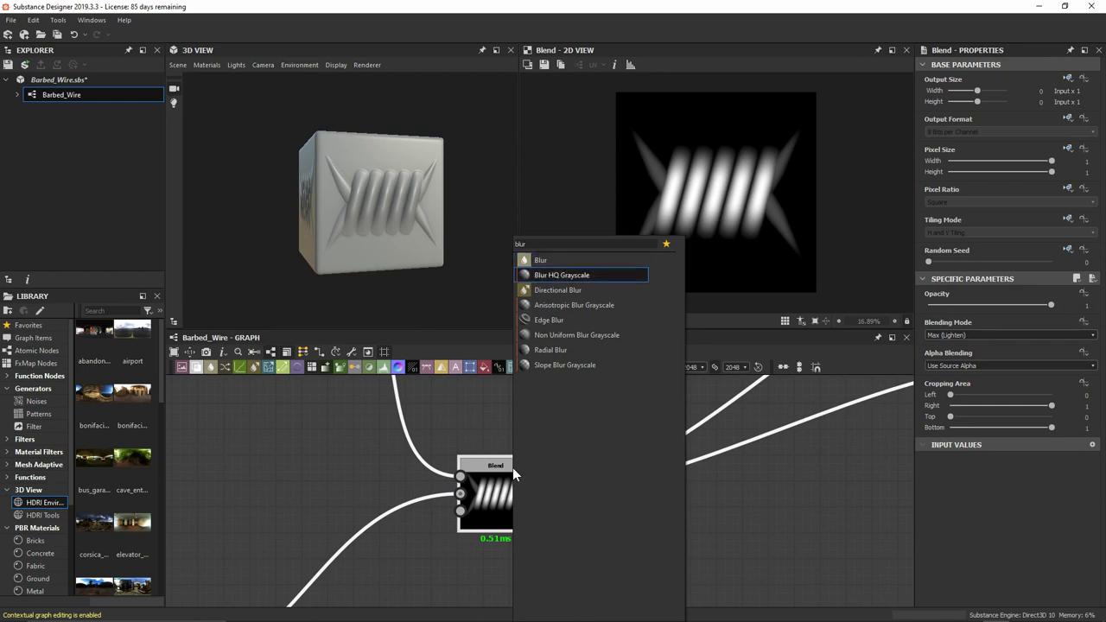
pyautogui.press('Return')
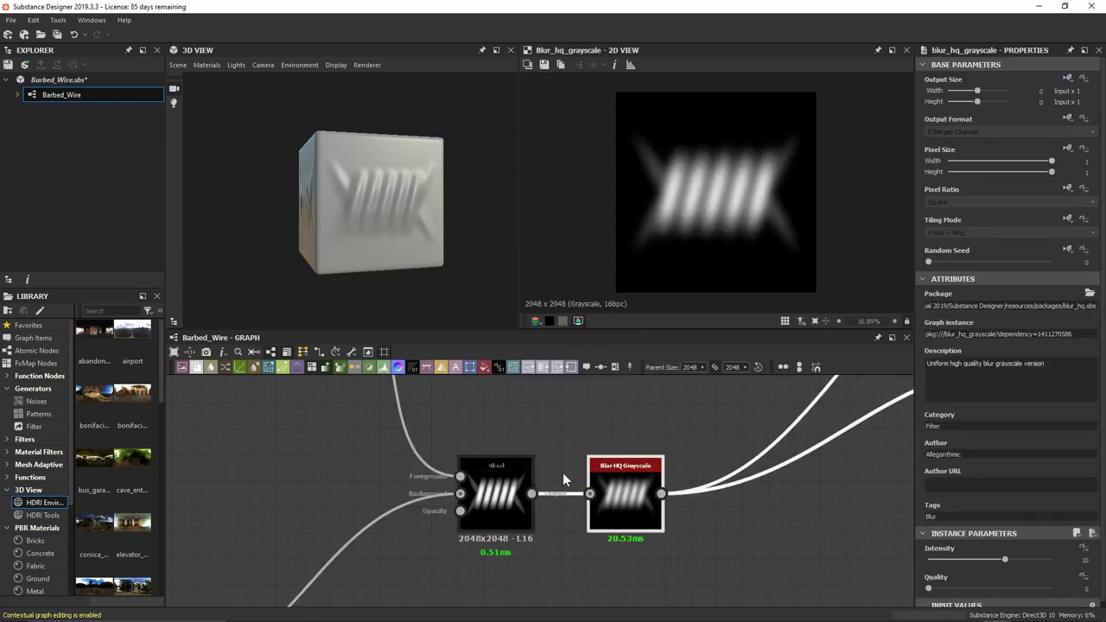
# Set the Blur HQ Grayscale's Quality to 1 and Intensity to 1, and check the softened barb on the 3D model
pyautogui.scroll(-1, 1052, 469)
pyautogui.moveTo(959, 585); pyautogui.dragTo(1069, 585)
pyautogui.click(1004, 554)
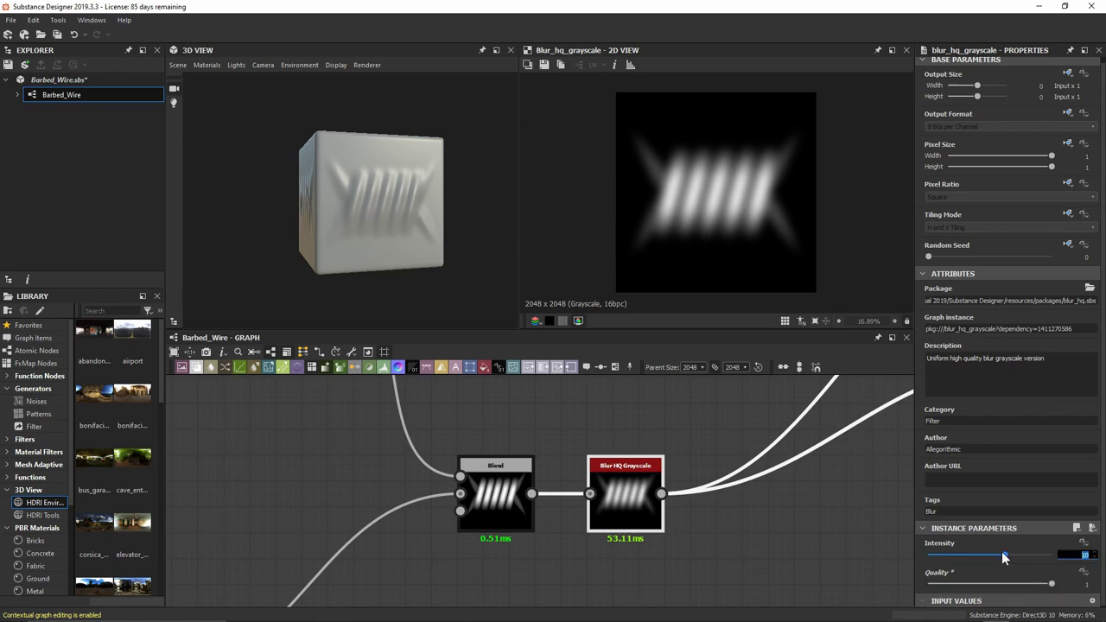
pyautogui.write('1')
pyautogui.press('Return')
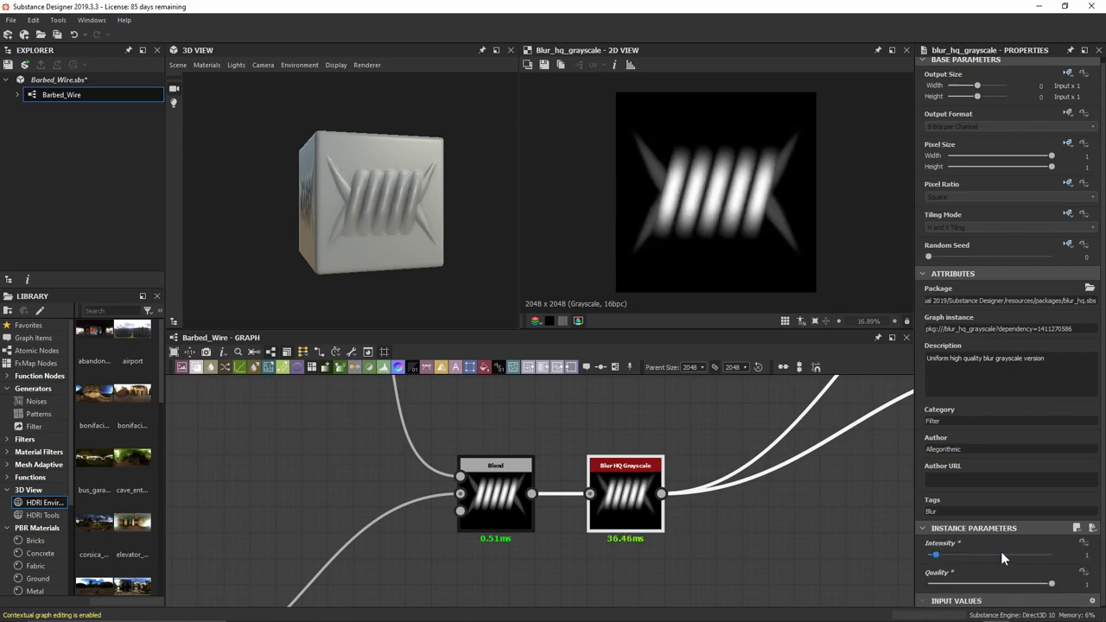
pyautogui.moveTo(431, 299); pyautogui.dragTo(448, 284)
pyautogui.scroll(2, 388, 213)
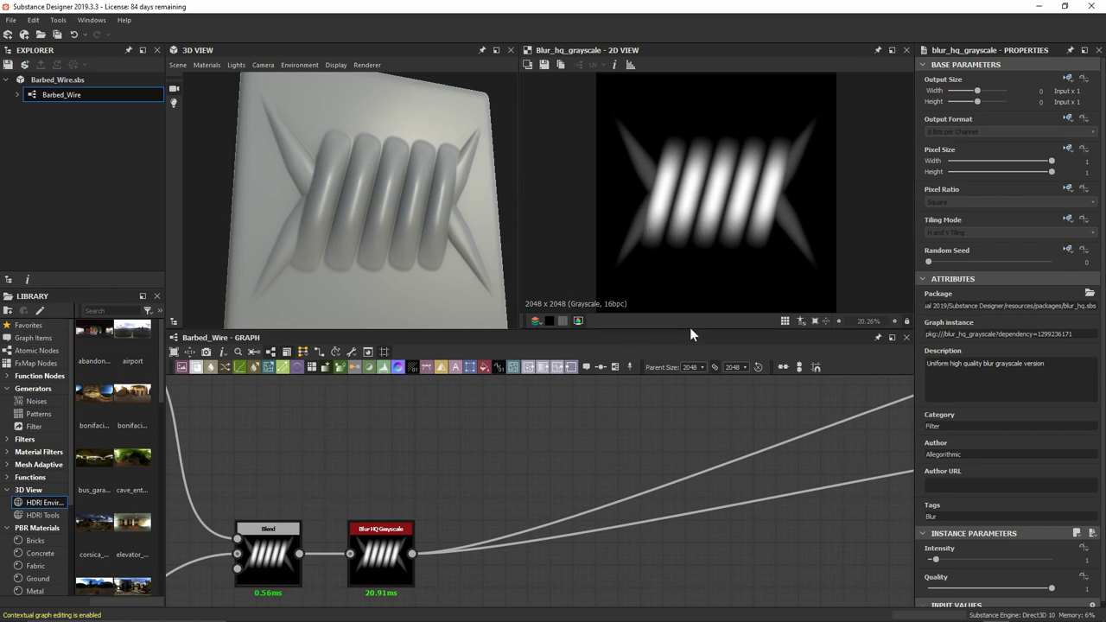
# Insert a Transformation 2D node after the Blur HQ Grayscale node
pyautogui.click(393, 540)
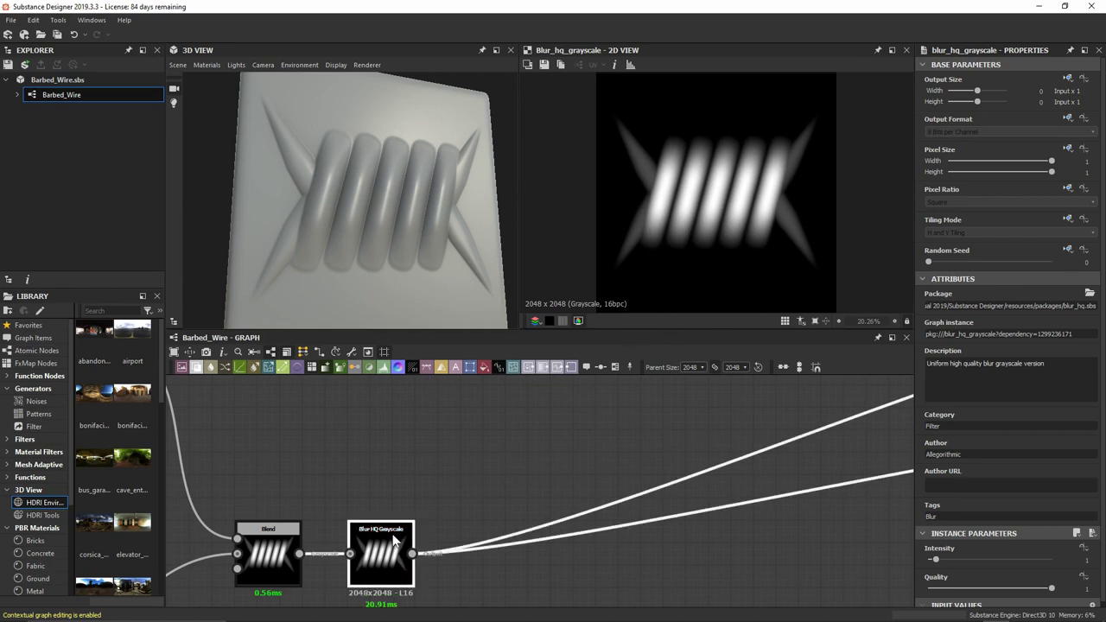
pyautogui.press('space')
pyautogui.write('transform')
pyautogui.press('Return')
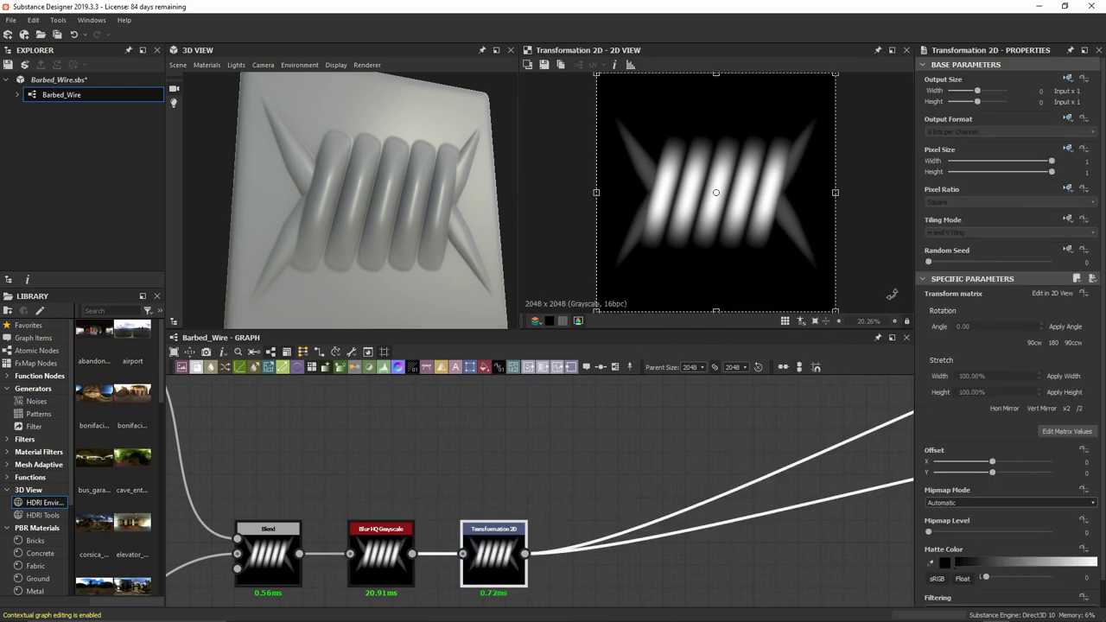
# Set the new Transformation 2D's tiling to Absolute with No Tiling, then shrink the barb to about 30 percent and offset it to about X 0.856
pyautogui.click(1068, 219)
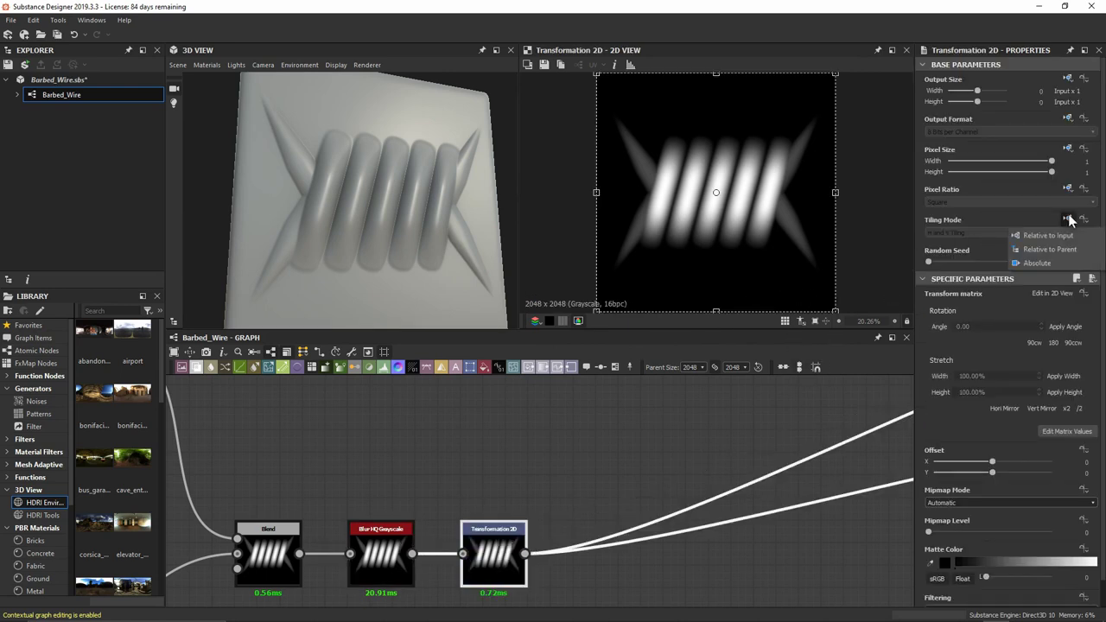
pyautogui.click(1059, 264)
pyautogui.click(954, 234)
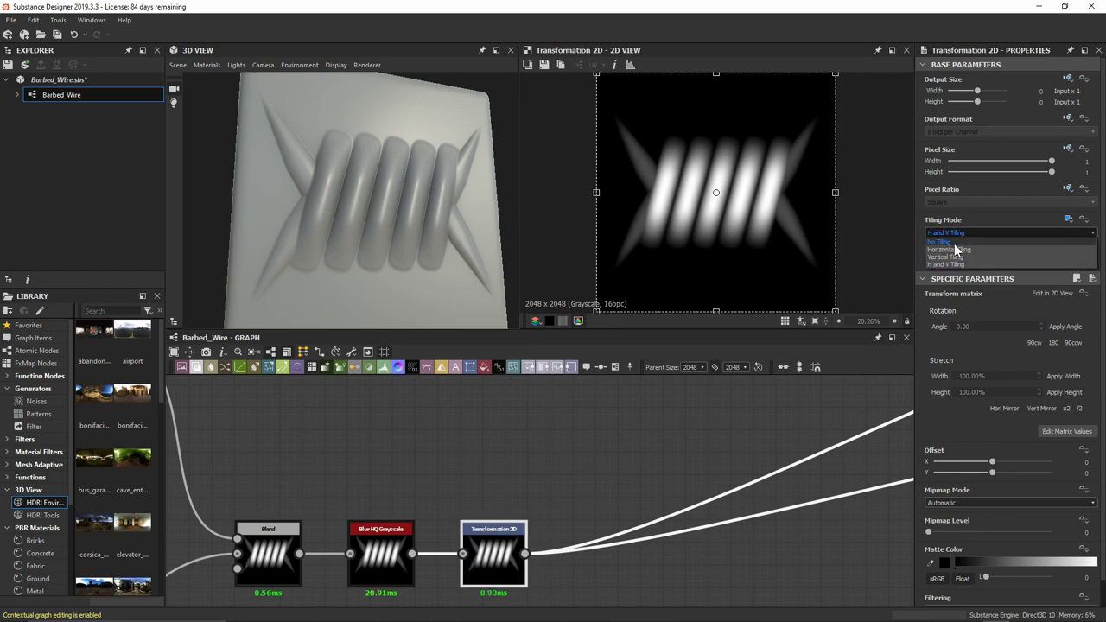
pyautogui.click(954, 242)
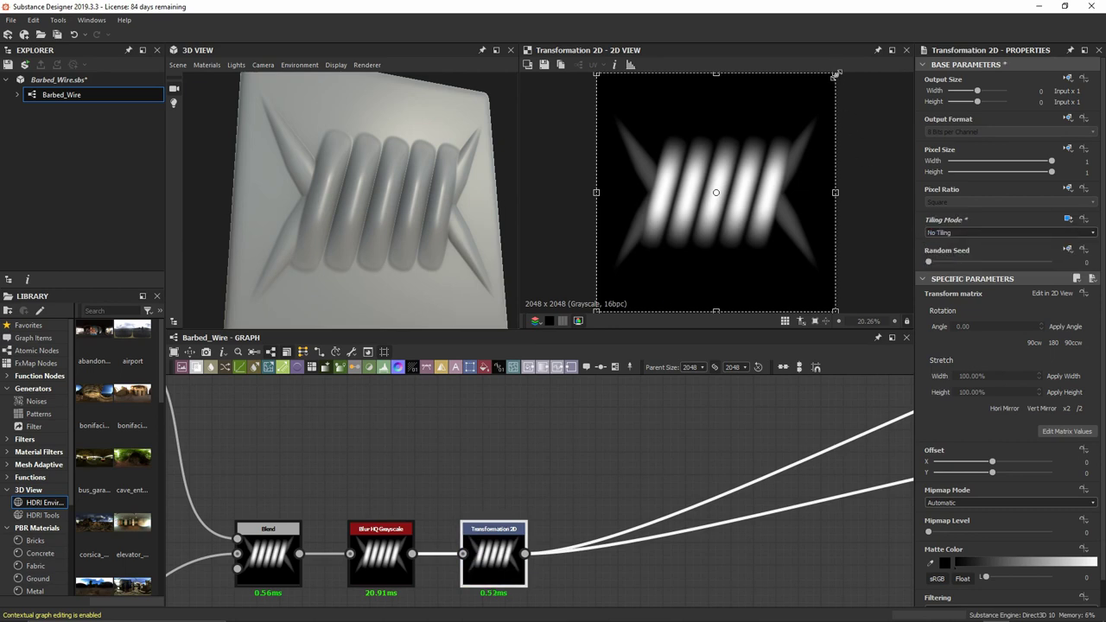
pyautogui.moveTo(834, 76); pyautogui.dragTo(751, 158)
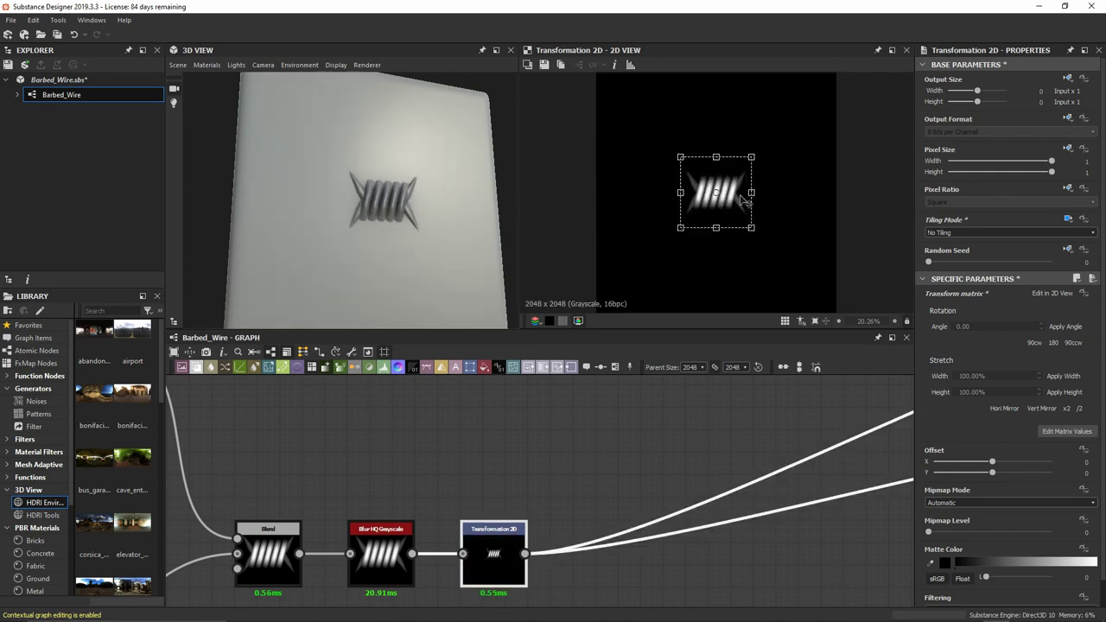
pyautogui.moveTo(743, 199); pyautogui.dragTo(682, 203)
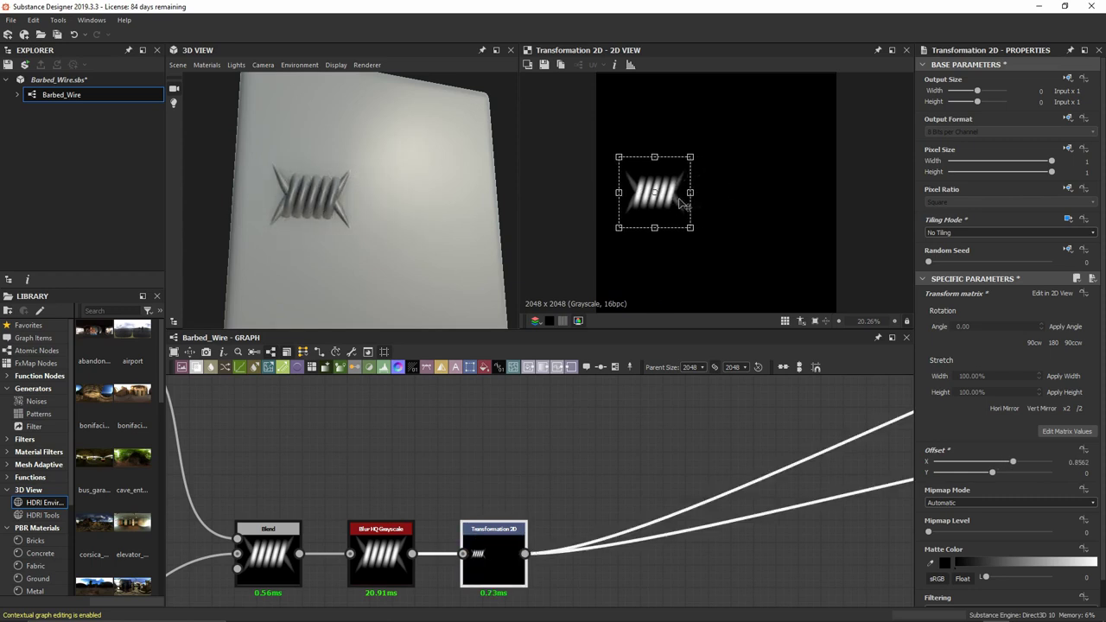
# Insert a Mirror Grayscale node after the barb's Transformation 2D, using Mirror Axis X to duplicate the barb on the opposite side
pyautogui.press('space')
pyautogui.write('m')
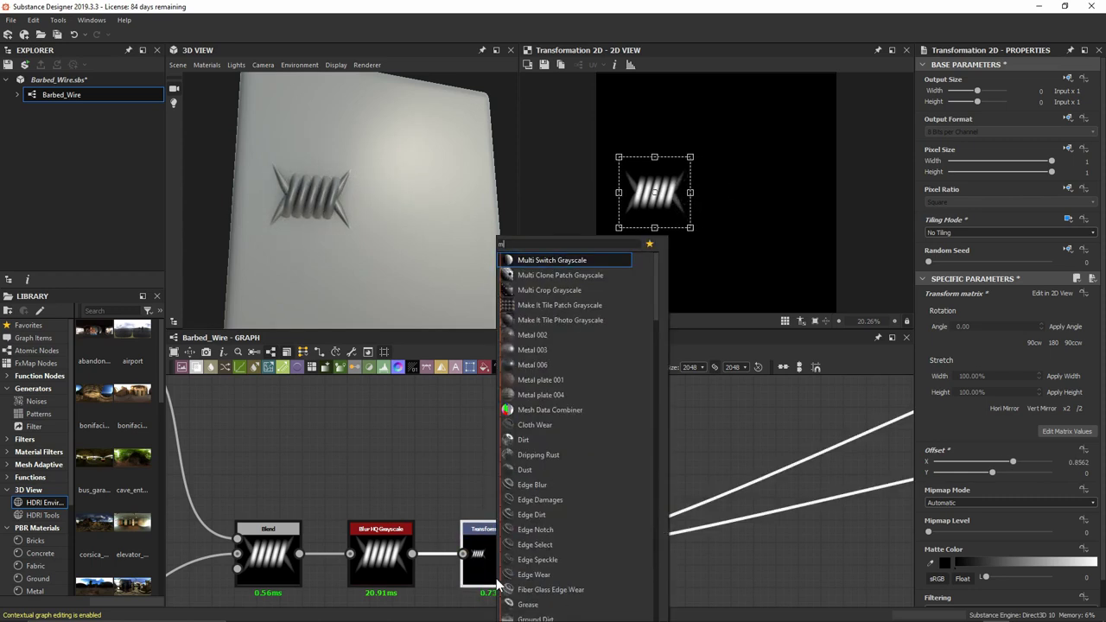
pyautogui.write('irr')
pyautogui.press('Return')
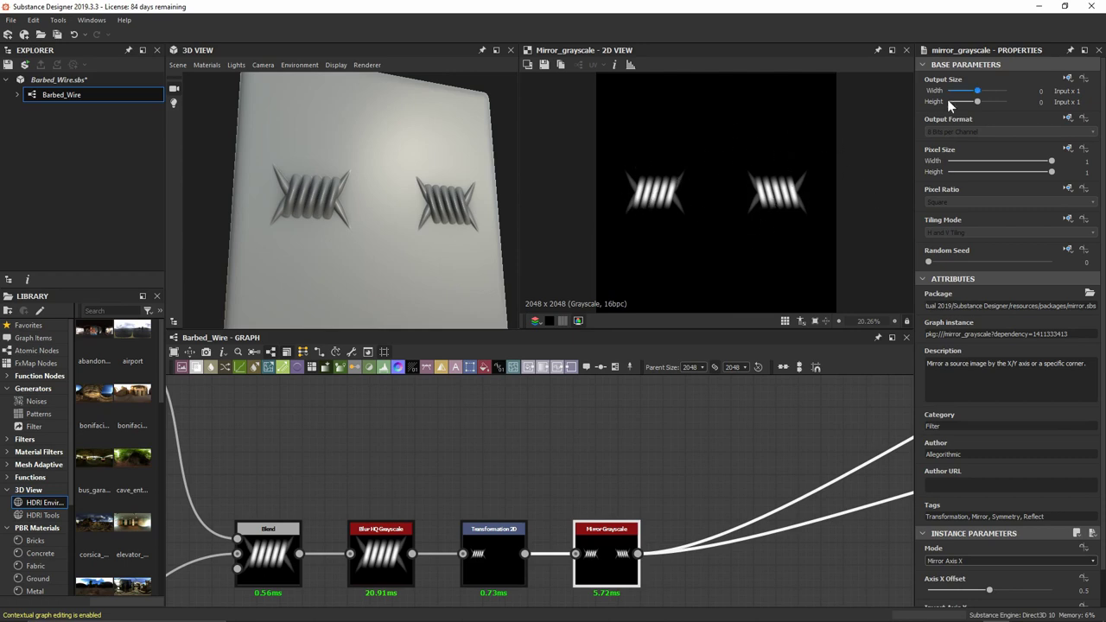
# Insert an Auto Levels node after the Mirror Grayscale that duplicates the barb
pyautogui.click(593, 546)
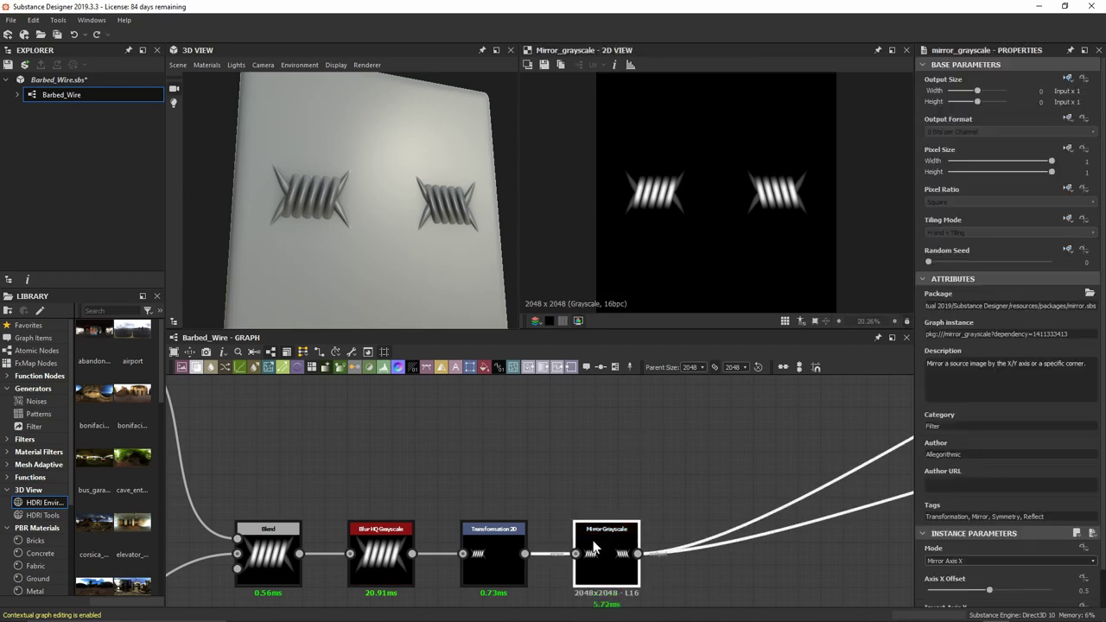
pyautogui.press('space')
pyautogui.write('auto')
pyautogui.press('Return')
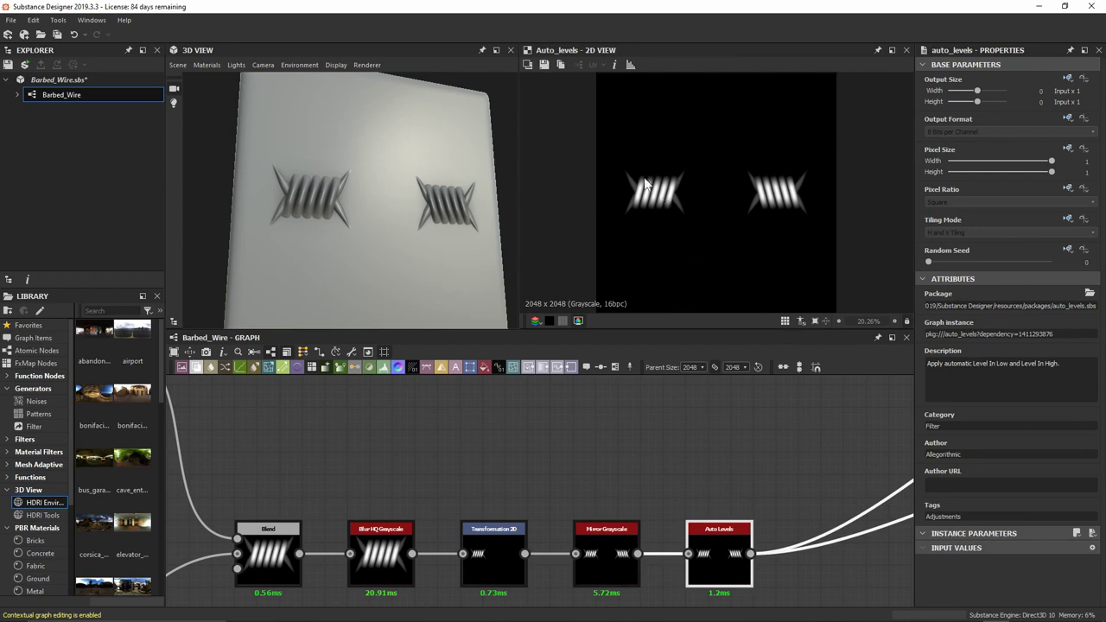
# Preview the twisted wire's Tile Generator in 2D and connect its output to a new Blend node
pyautogui.scroll(-3, 705, 492)
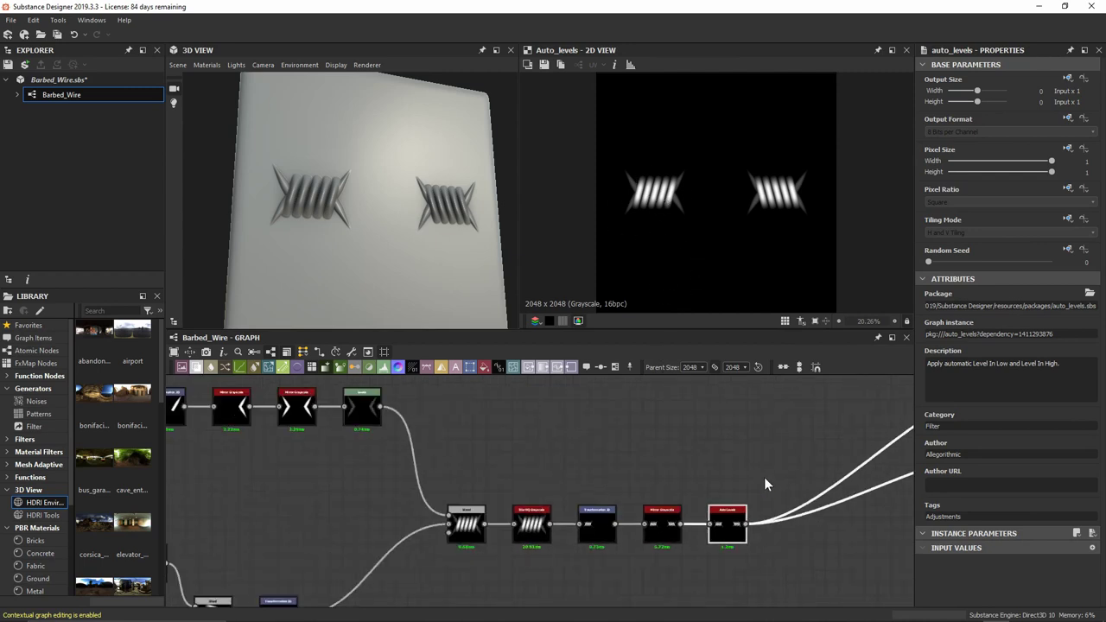
pyautogui.moveTo(763, 477); pyautogui.dragTo(575, 499, button='middle')
pyautogui.scroll(-1, 575, 499)
pyautogui.scroll(-2, 575, 499)
pyautogui.moveTo(597, 447); pyautogui.dragTo(575, 516, button='middle')
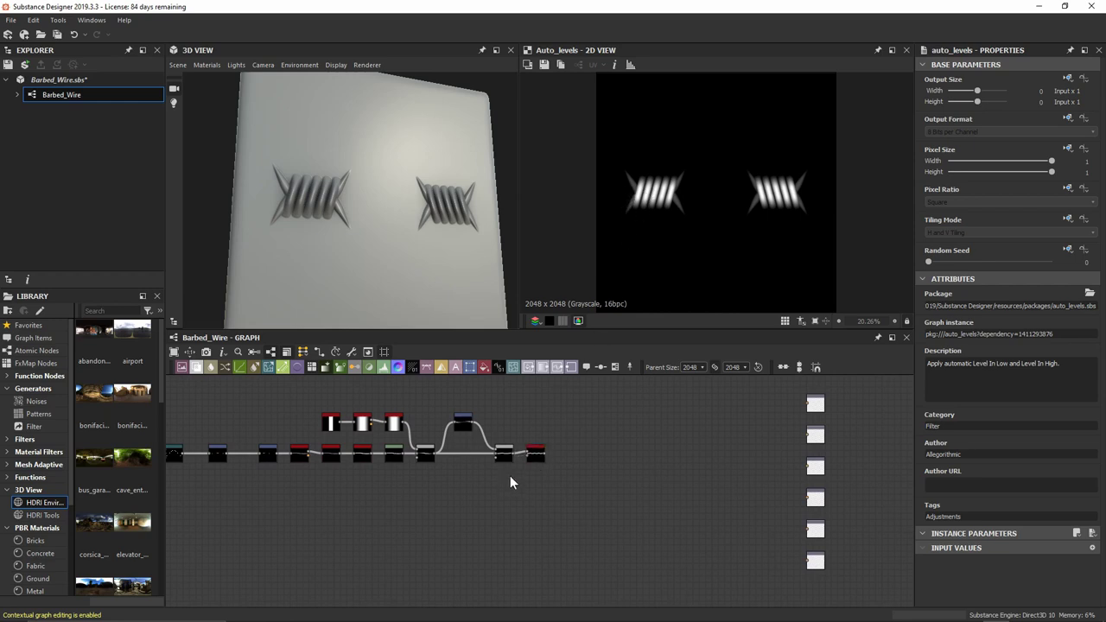
pyautogui.scroll(2, 521, 459)
pyautogui.doubleClick(549, 445)
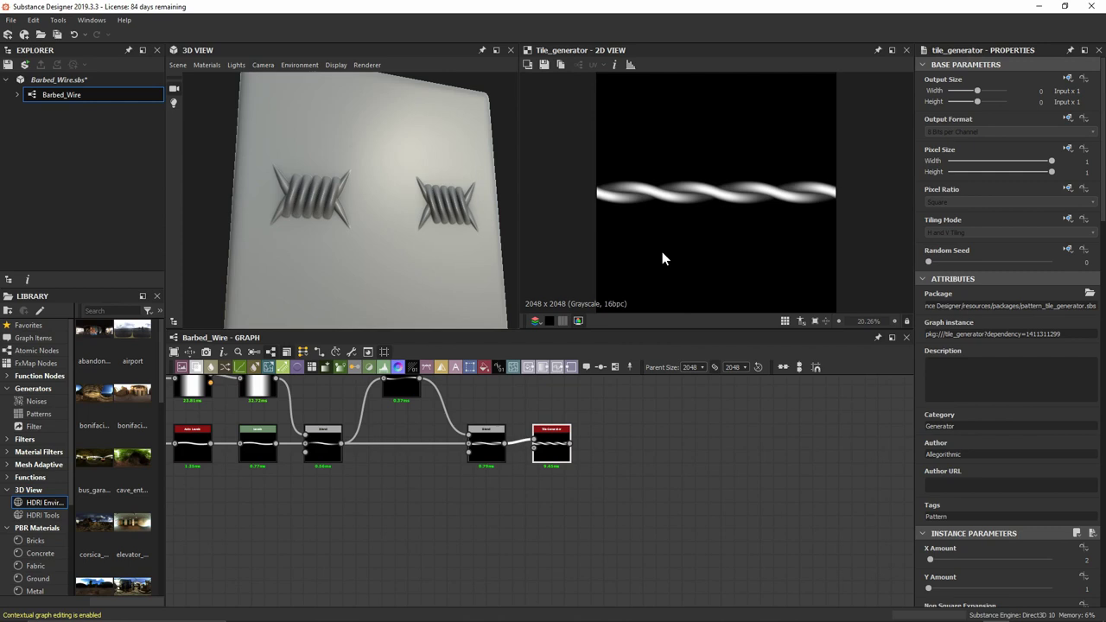
pyautogui.scroll(2, 659, 454)
pyautogui.moveTo(659, 453); pyautogui.dragTo(553, 467, button='middle')
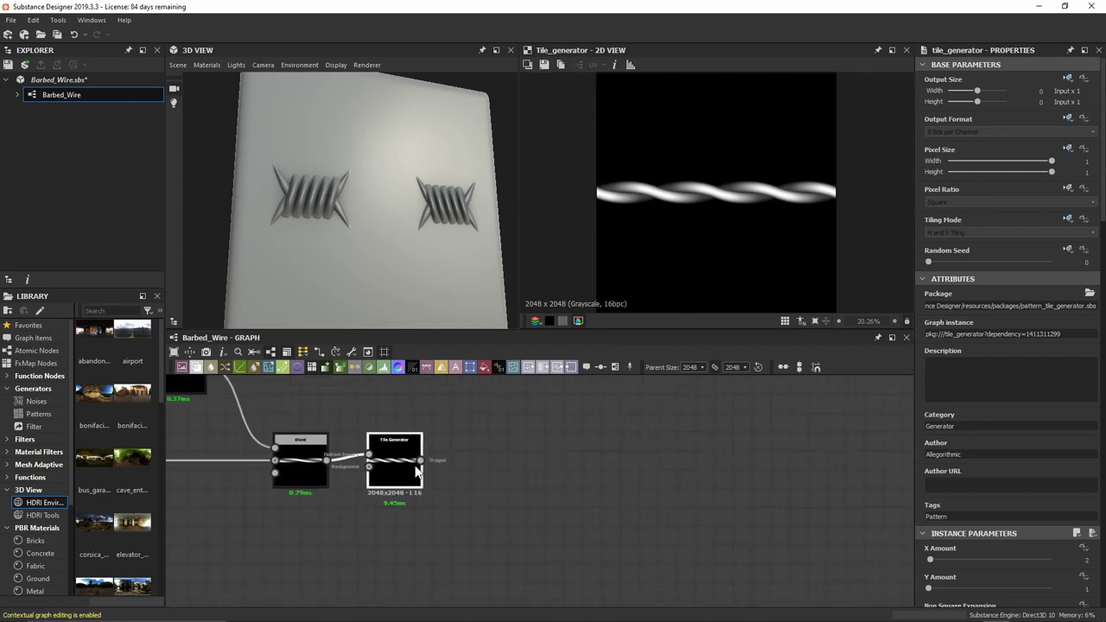
pyautogui.moveTo(420, 460); pyautogui.dragTo(556, 461)
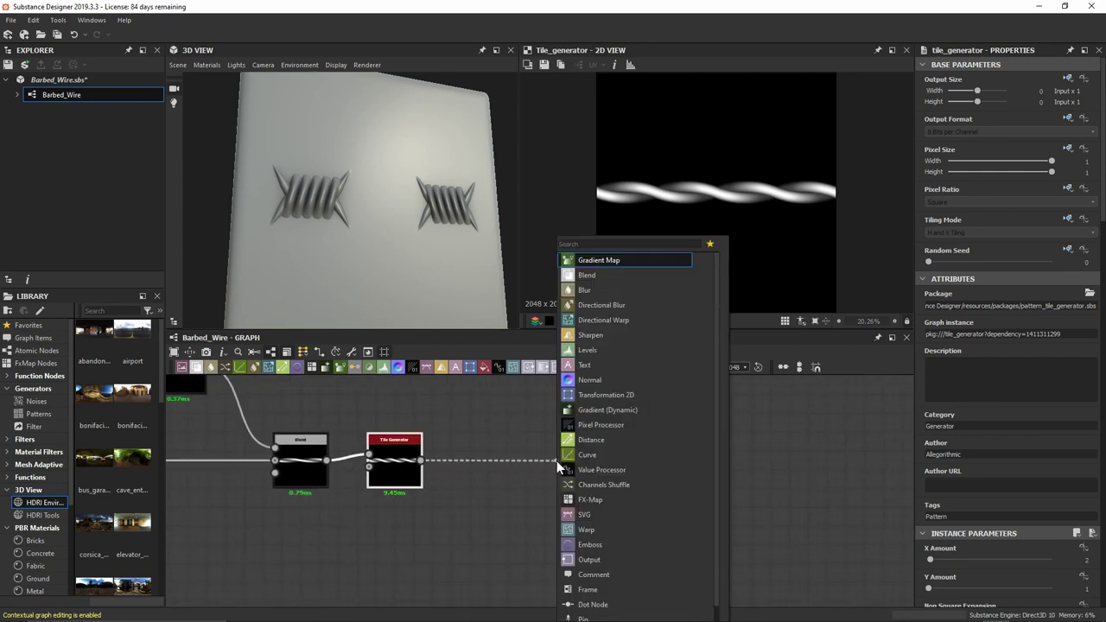
pyautogui.click(587, 274)
# Insert a Levels node between the Tile Generator and the new Blend, lowering its output white to about 60 percent
pyautogui.press('space')
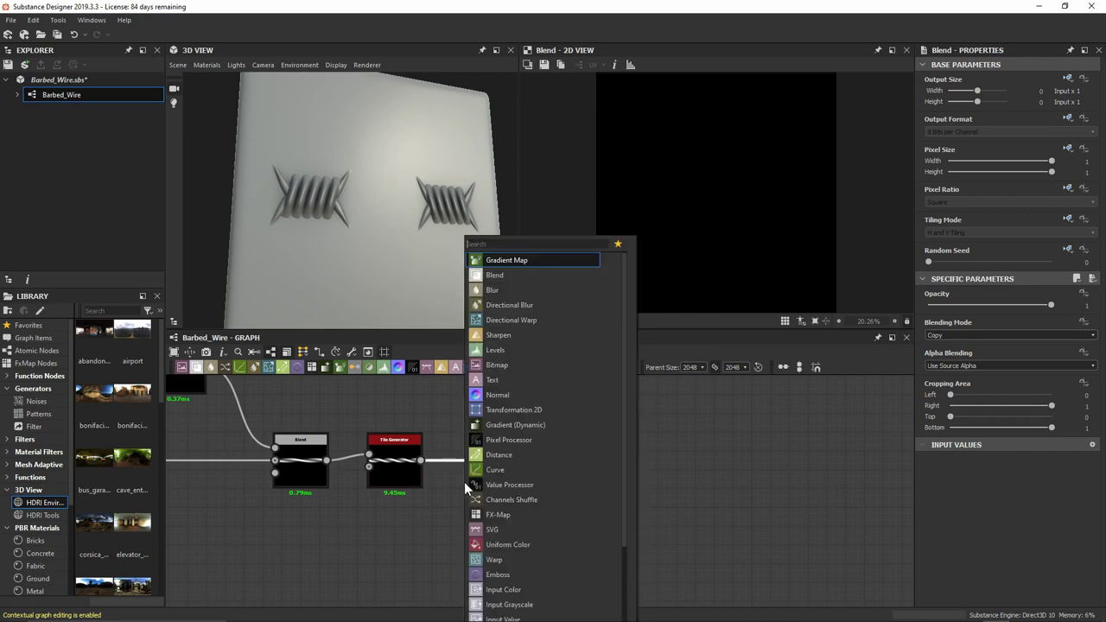
pyautogui.write('levels')
pyautogui.press('Return')
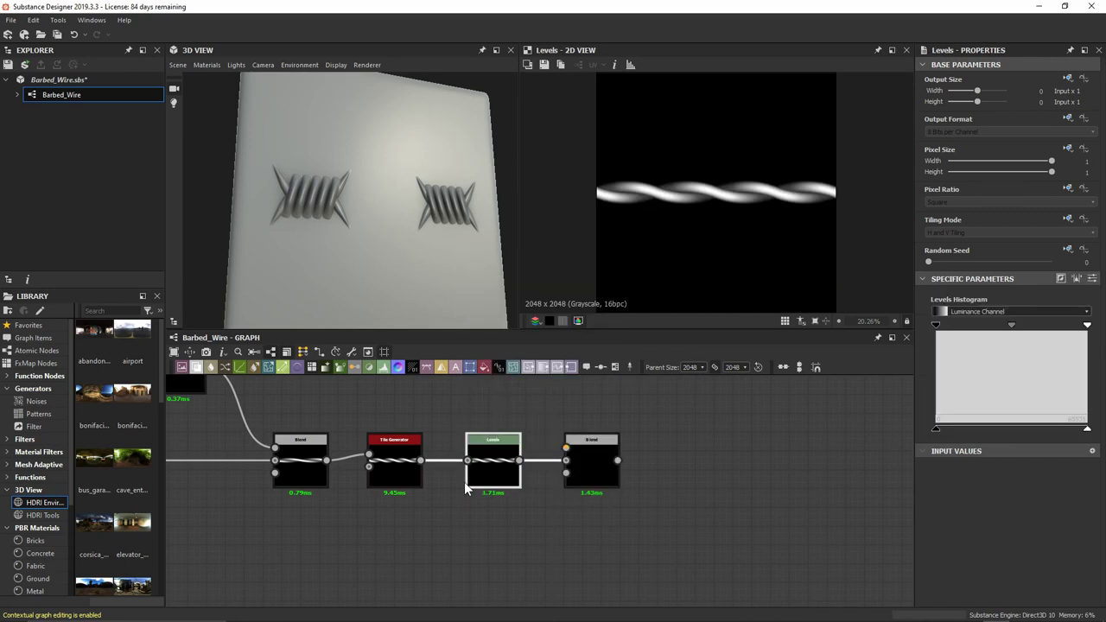
pyautogui.moveTo(596, 462); pyautogui.dragTo(754, 478)
pyautogui.click(495, 467)
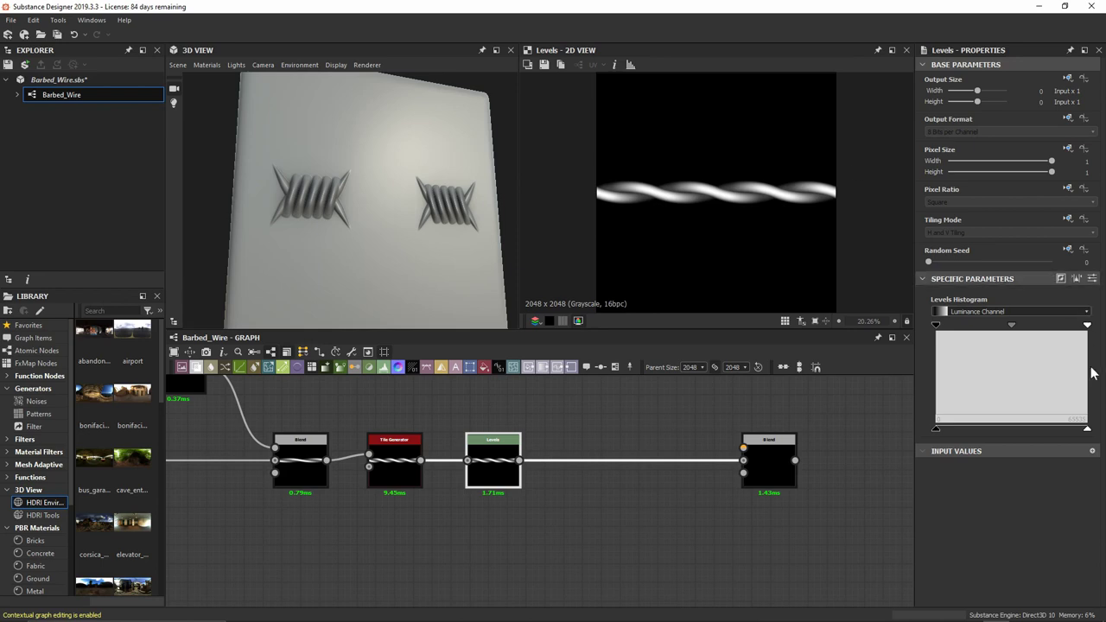
pyautogui.moveTo(1088, 435); pyautogui.dragTo(1027, 426)
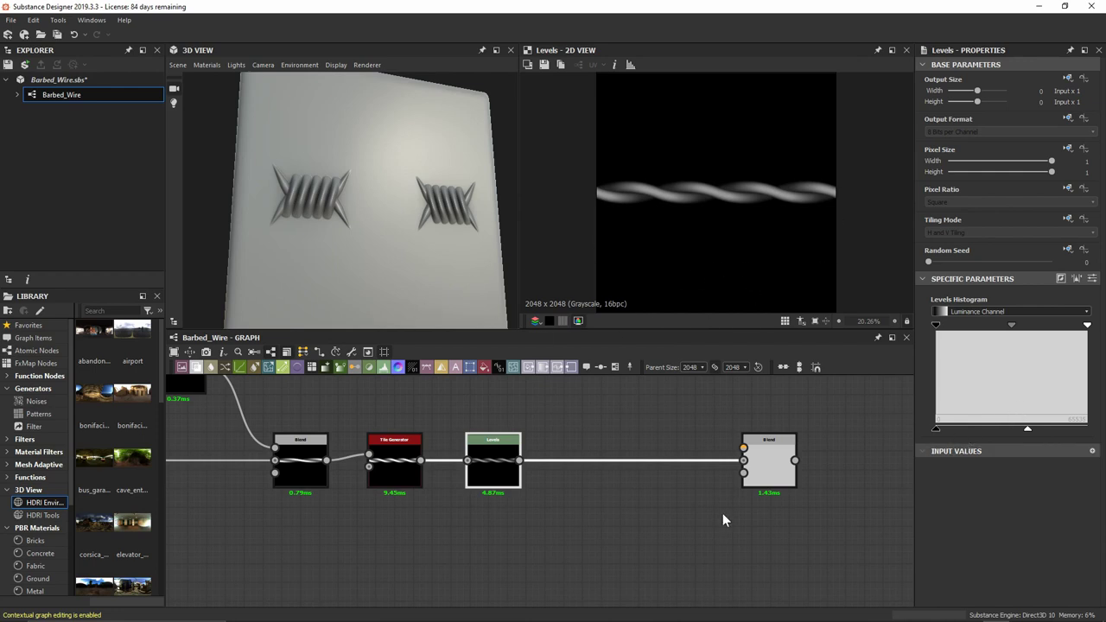
# Preview the barbs' Auto Levels node and branch a new Blur HQ Grayscale node from its output
pyautogui.moveTo(722, 515); pyautogui.dragTo(475, 487, button='middle')
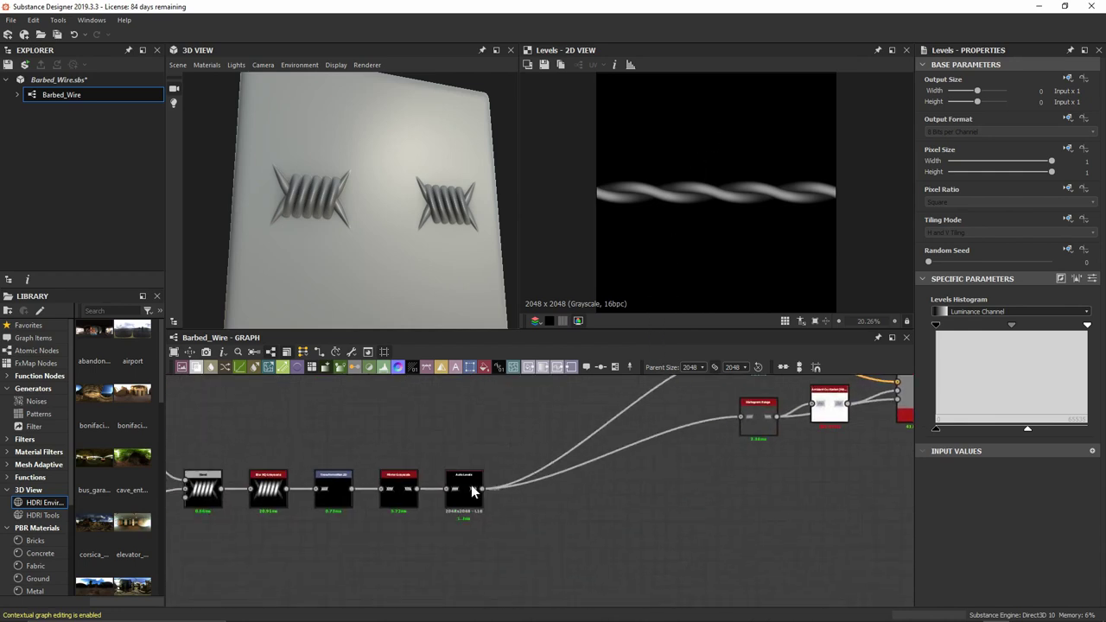
pyautogui.doubleClick(472, 489)
pyautogui.moveTo(483, 489); pyautogui.dragTo(521, 395)
pyautogui.write('blur')
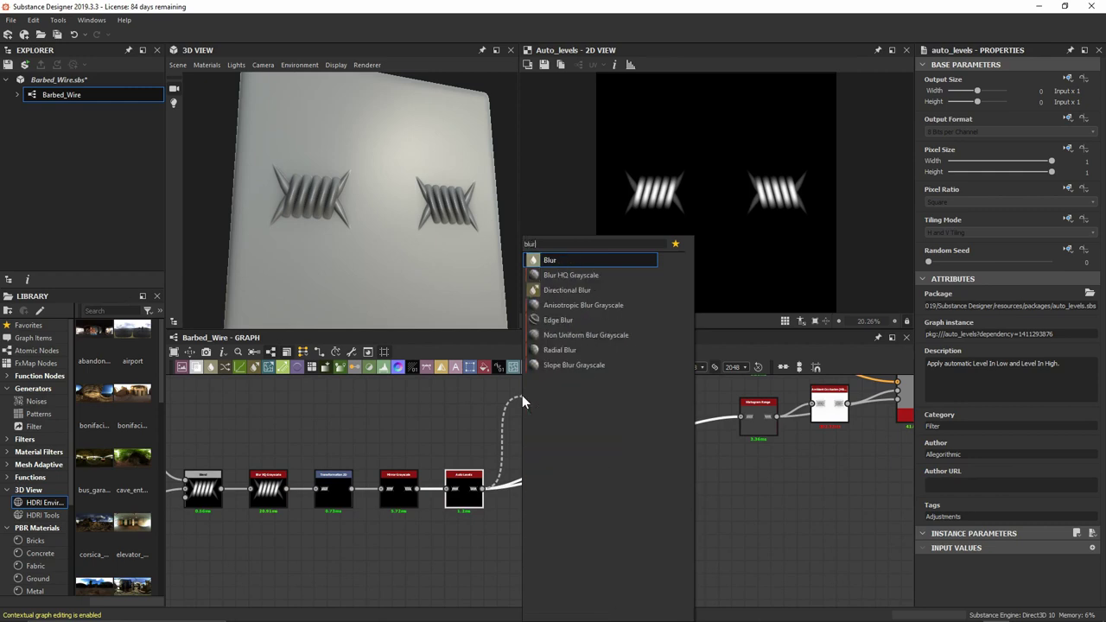
pyautogui.press('Down')
pyautogui.press('Return')
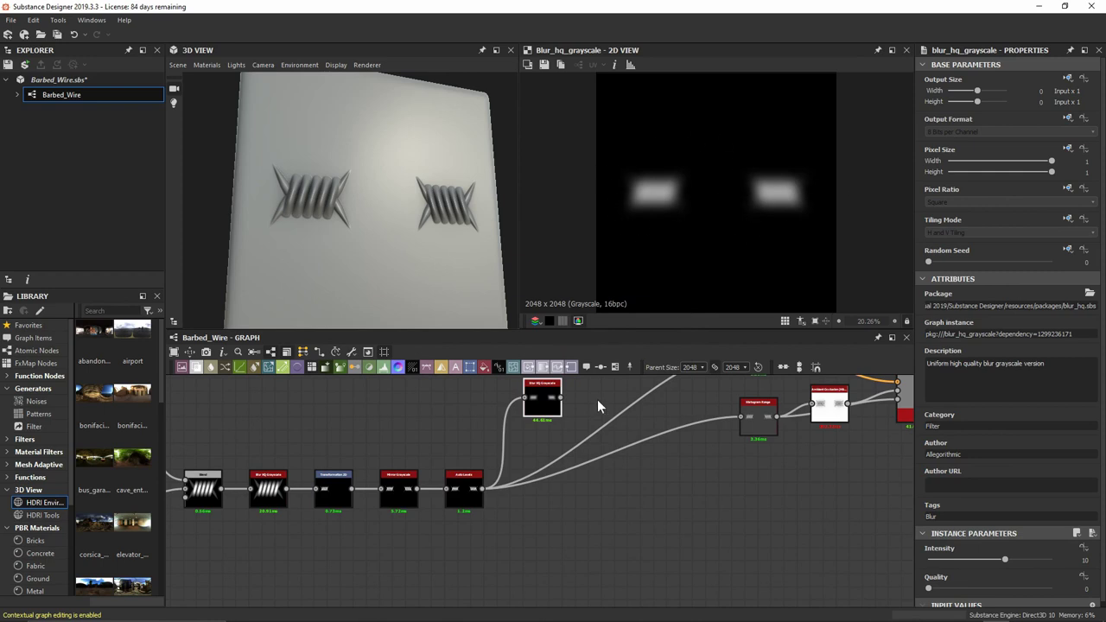
# Place the Blur HQ Grayscale below the wire's Levels, move the Blend closer, and connect the blur to the Blend's foreground input
pyautogui.moveTo(597, 399); pyautogui.dragTo(474, 532, button='middle')
pyautogui.moveTo(474, 531); pyautogui.dragTo(529, 509)
pyautogui.scroll(4, 529, 510)
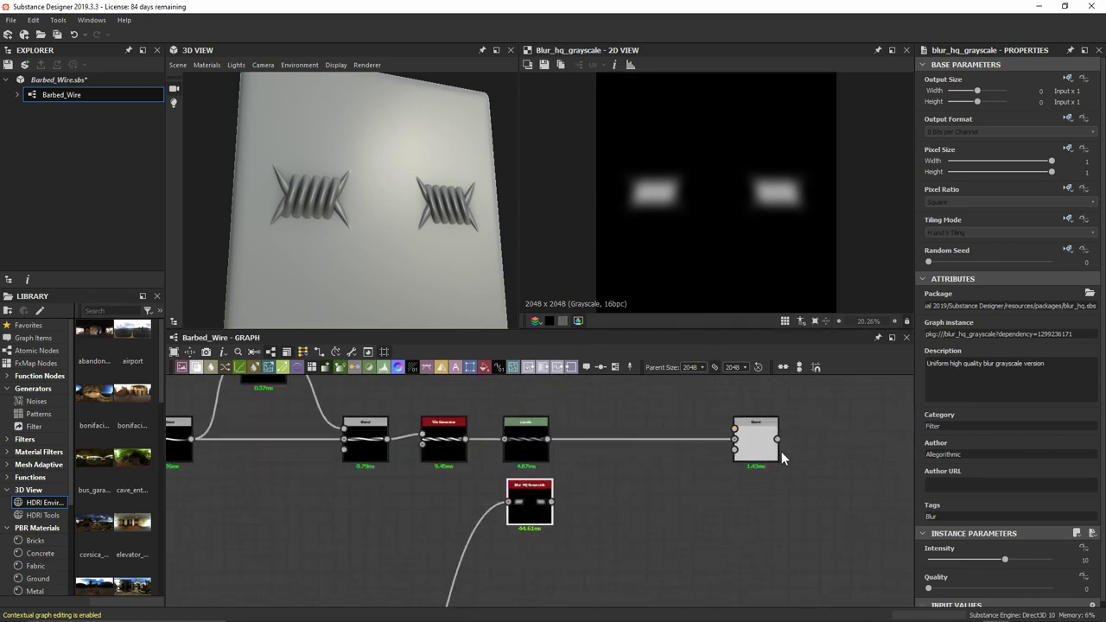
pyautogui.moveTo(781, 451); pyautogui.dragTo(636, 457)
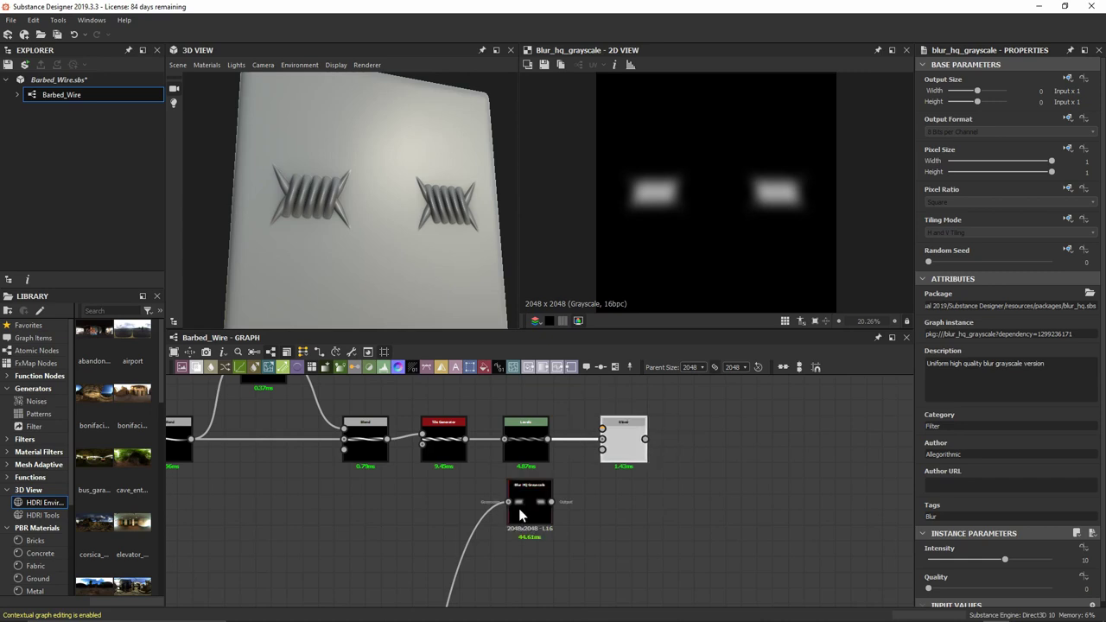
pyautogui.doubleClick(617, 455)
pyautogui.doubleClick(537, 432)
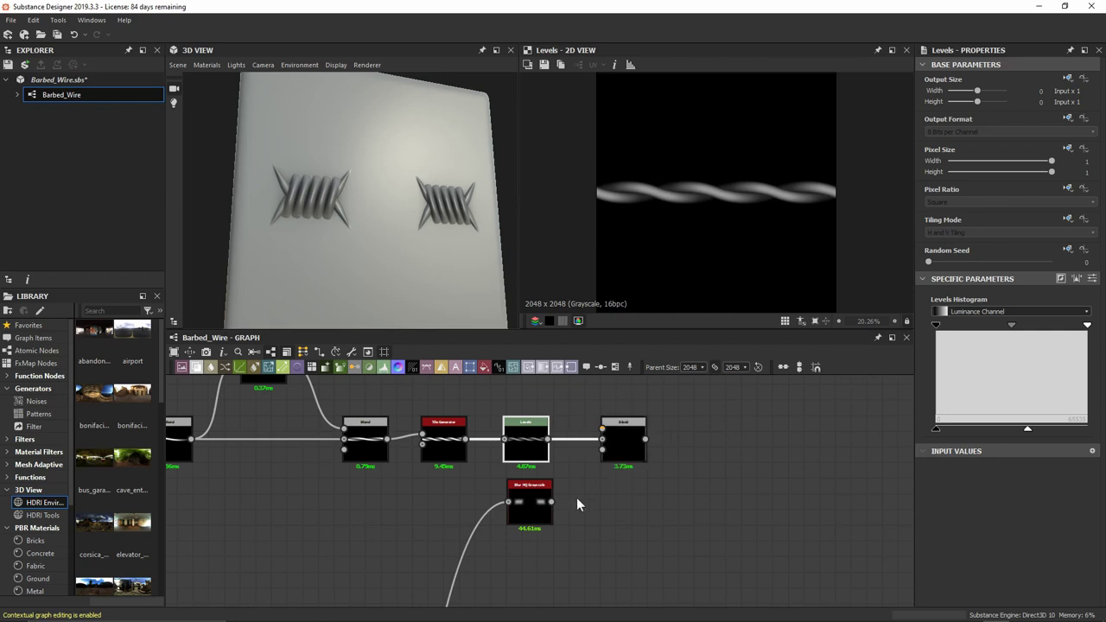
pyautogui.moveTo(551, 502); pyautogui.dragTo(604, 429)
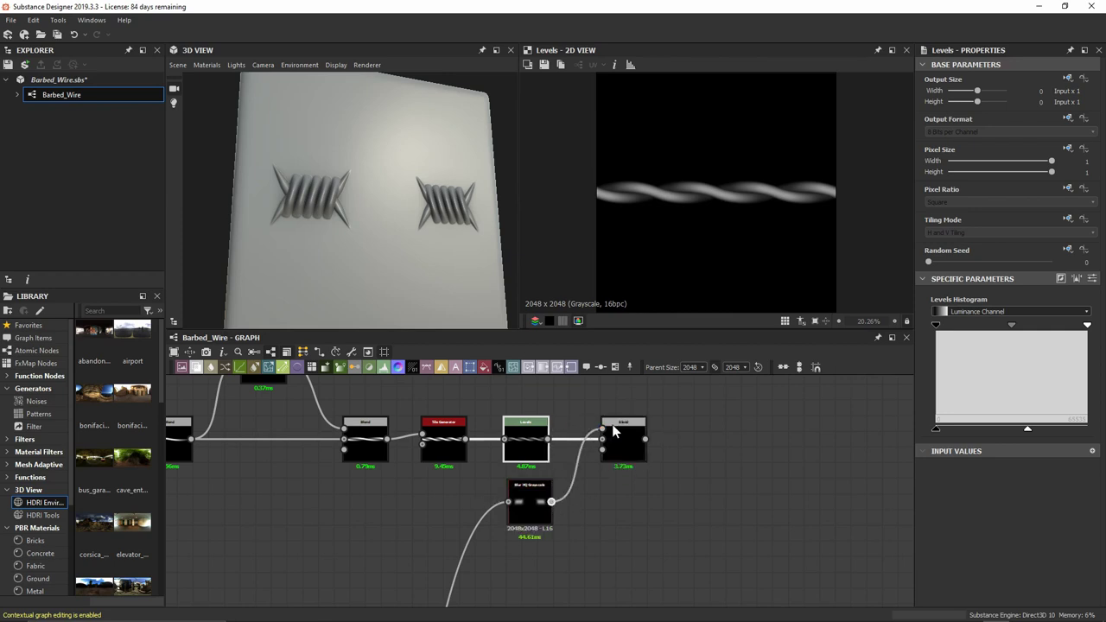
pyautogui.scroll(2, 609, 434)
# Set the wire's Blend node to Subtract mode with an opacity of 0.7
pyautogui.doubleClick(627, 450)
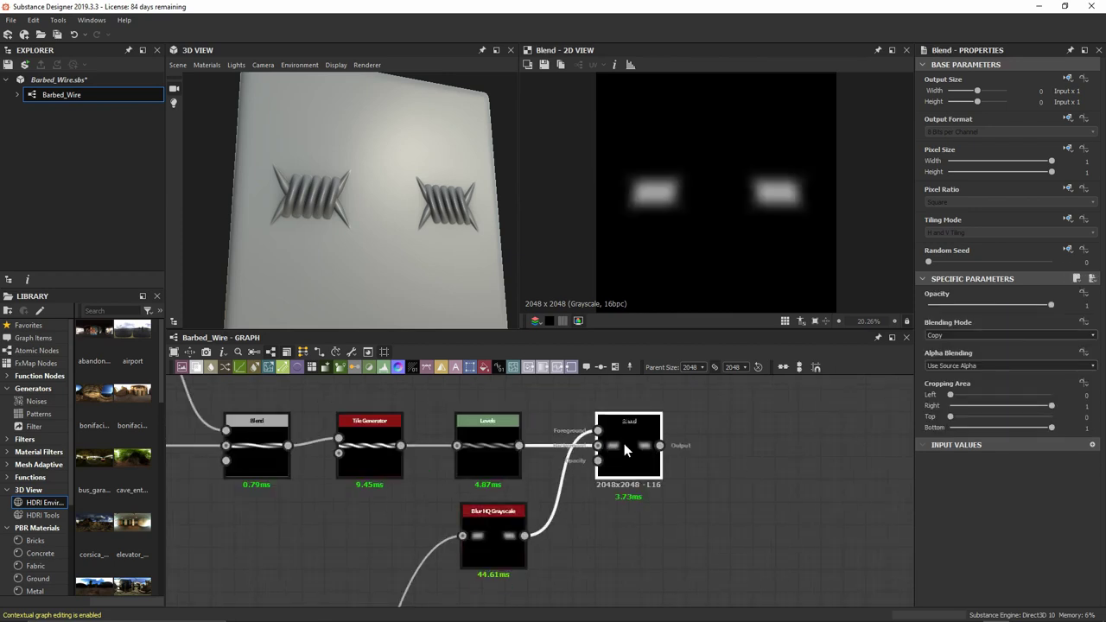
pyautogui.click(982, 334)
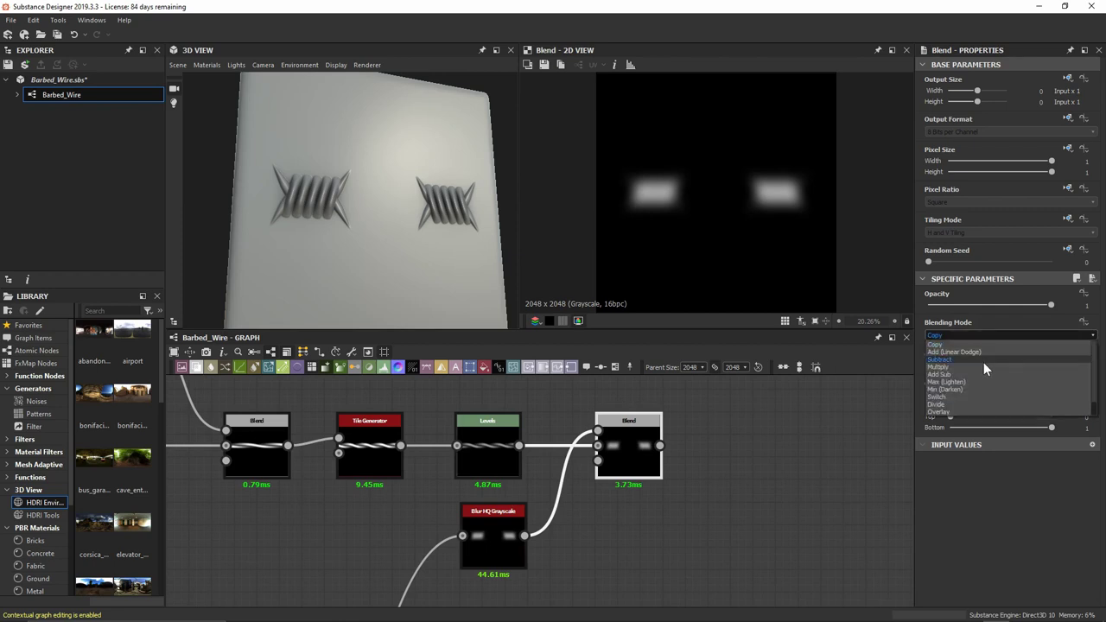
pyautogui.click(983, 360)
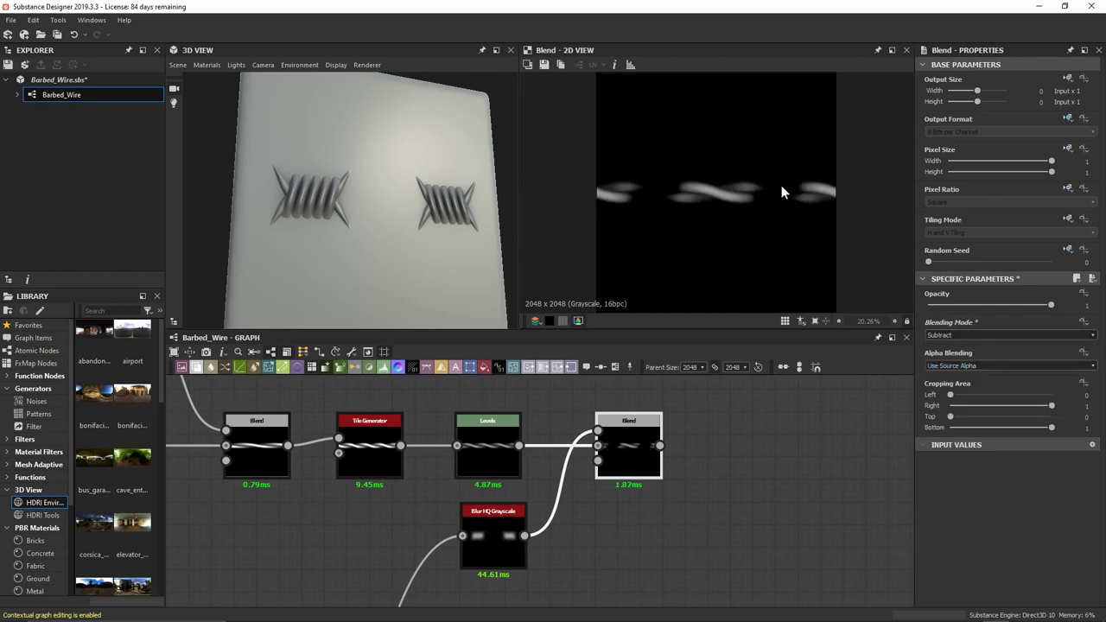
pyautogui.doubleClick(1019, 305)
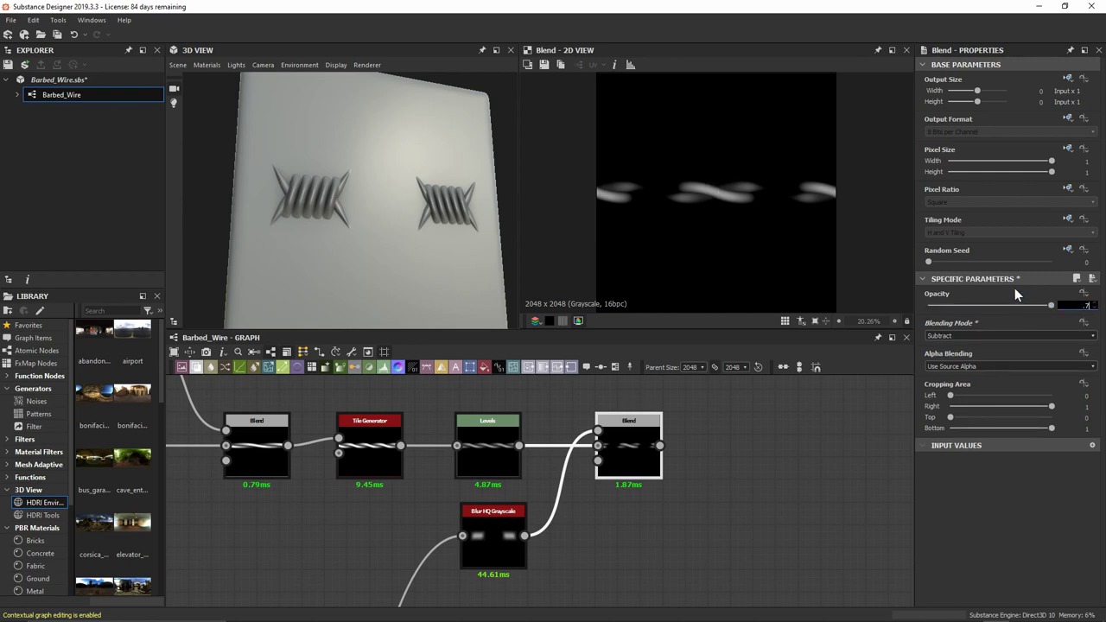
pyautogui.write('0.7')
pyautogui.press('Return')
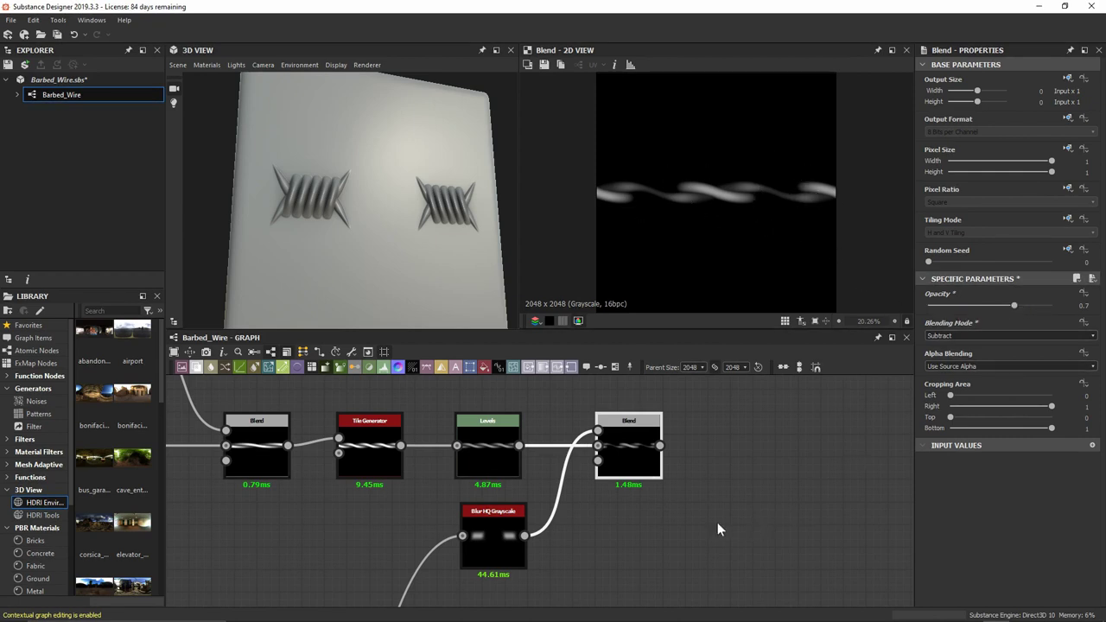
# Add a second Blend node after the Subtract Blend and connect the barbs' Auto Levels output to its foreground
pyautogui.press('space')
pyautogui.write('blend')
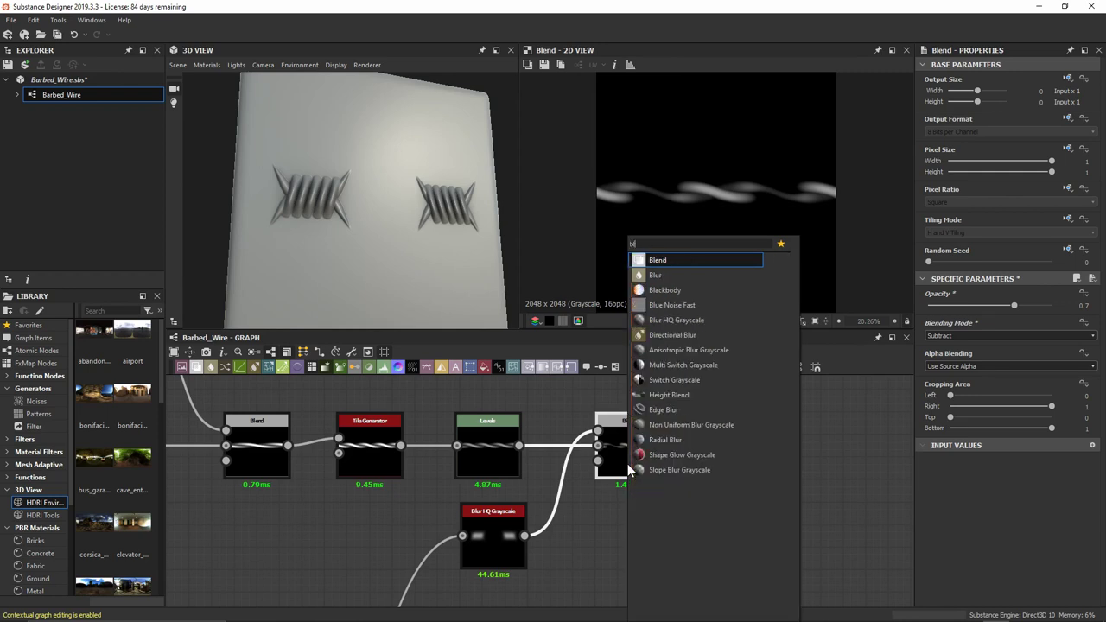
pyautogui.press('Return')
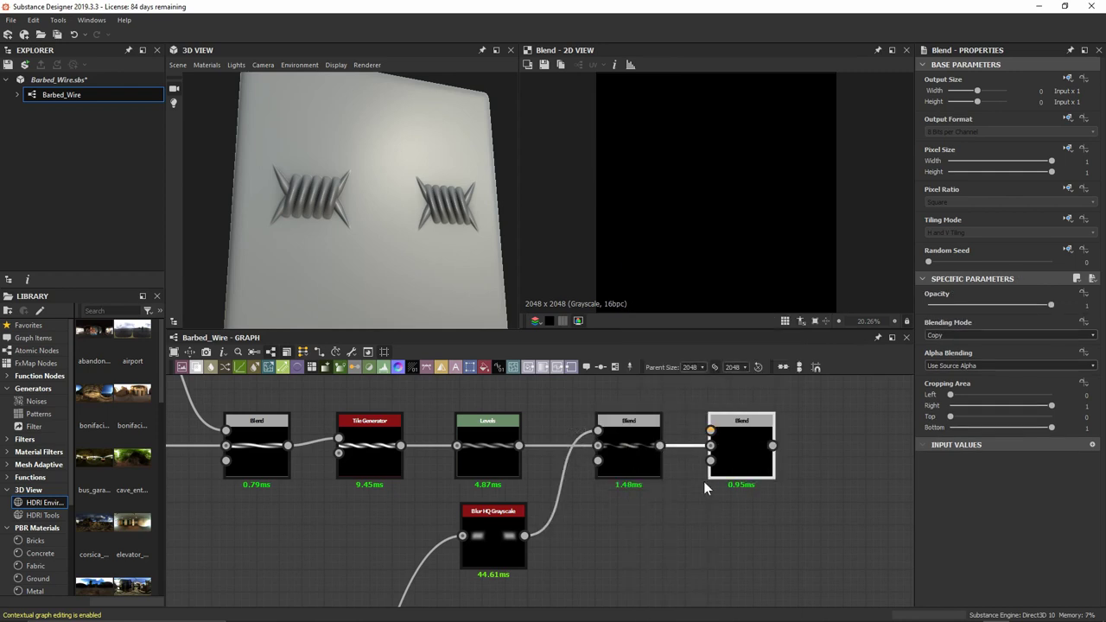
pyautogui.moveTo(732, 473); pyautogui.dragTo(778, 475)
pyautogui.scroll(-3, 710, 536)
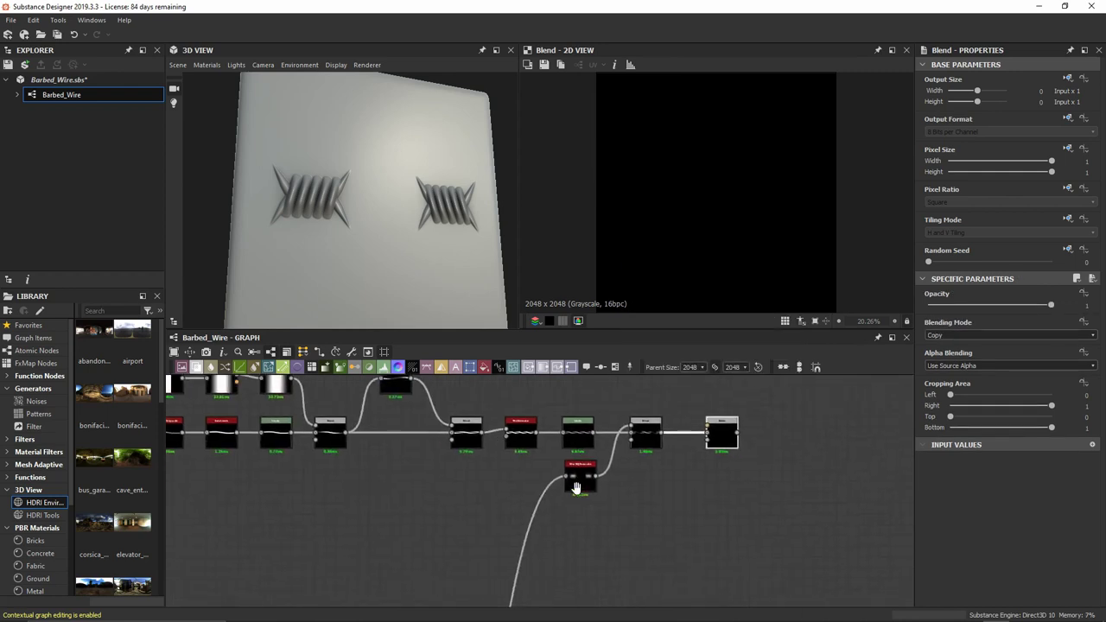
pyautogui.moveTo(711, 535); pyautogui.dragTo(624, 204, button='middle')
pyautogui.moveTo(489, 525); pyautogui.dragTo(622, 448)
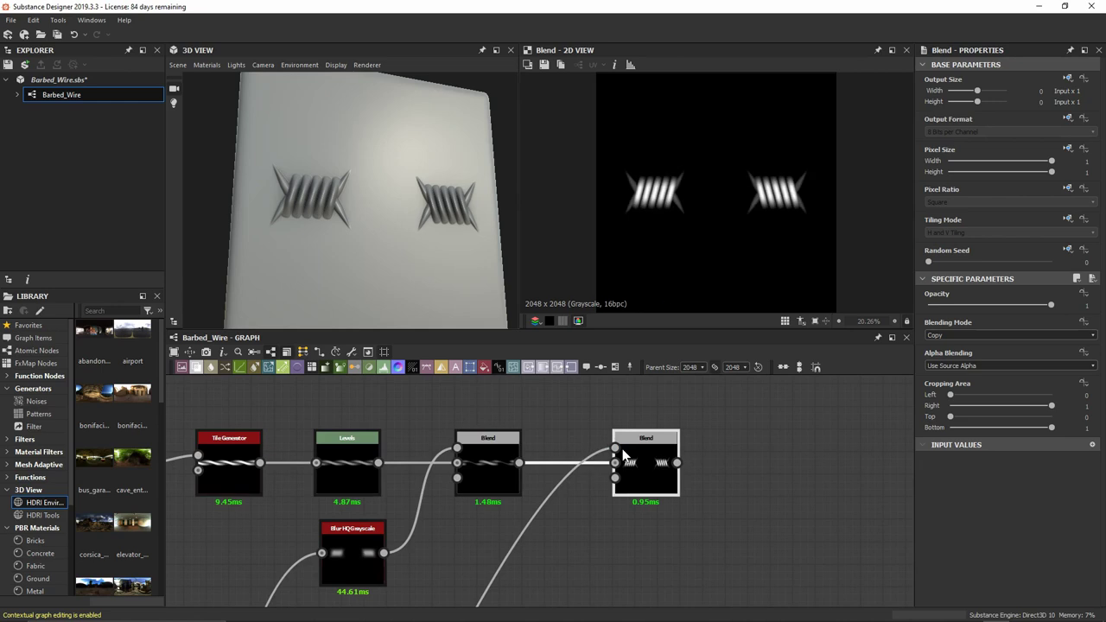
# Set the second Blend node's blending mode to Max (Lighten) and inspect where the strand meets the barb up close
pyautogui.click(1000, 333)
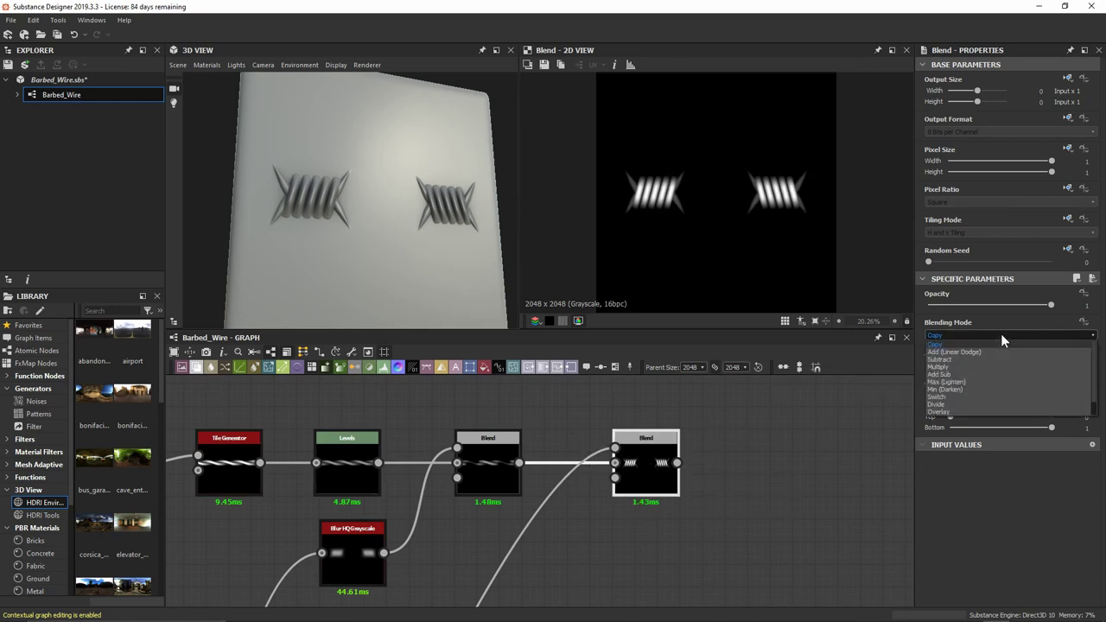
pyautogui.click(1000, 381)
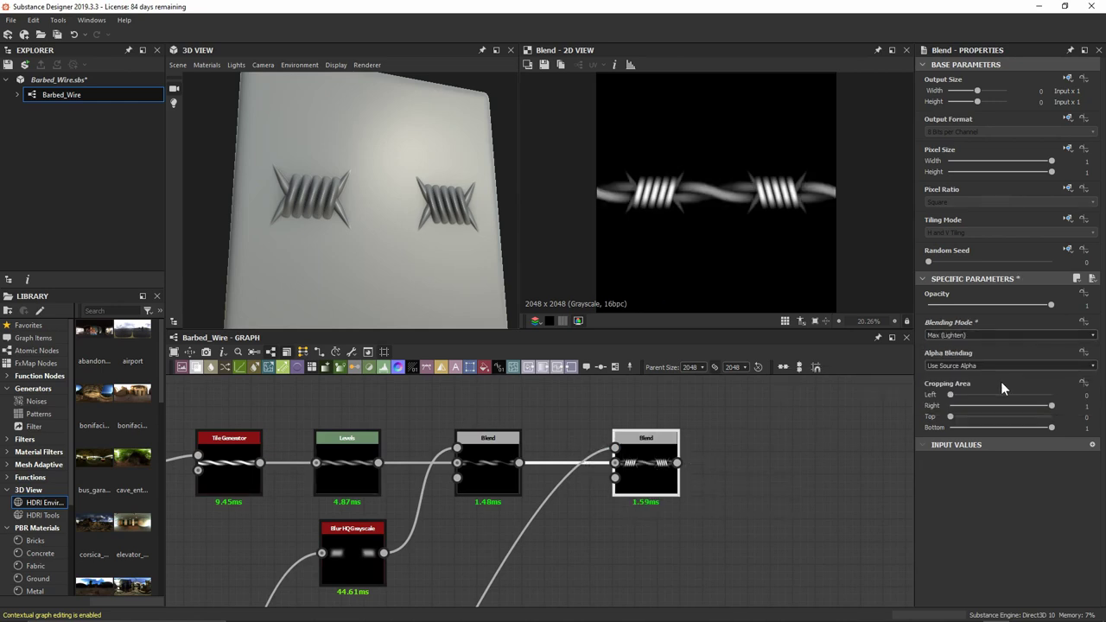
pyautogui.scroll(3, 702, 206)
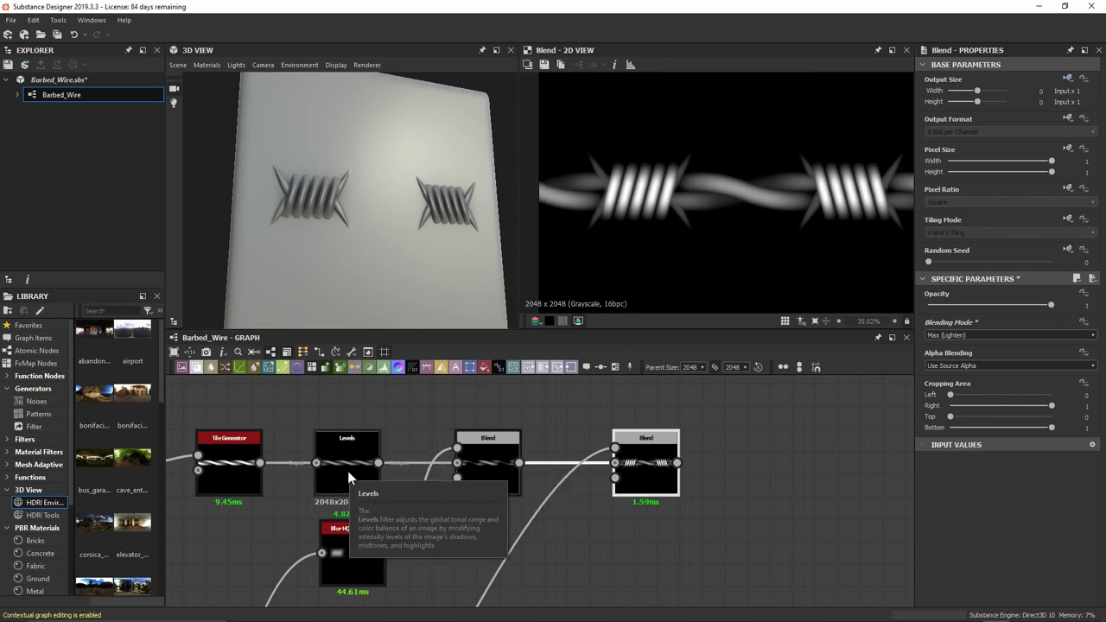
pyautogui.scroll(8, 568, 154)
pyautogui.moveTo(581, 205); pyautogui.dragTo(608, 216, button='middle')
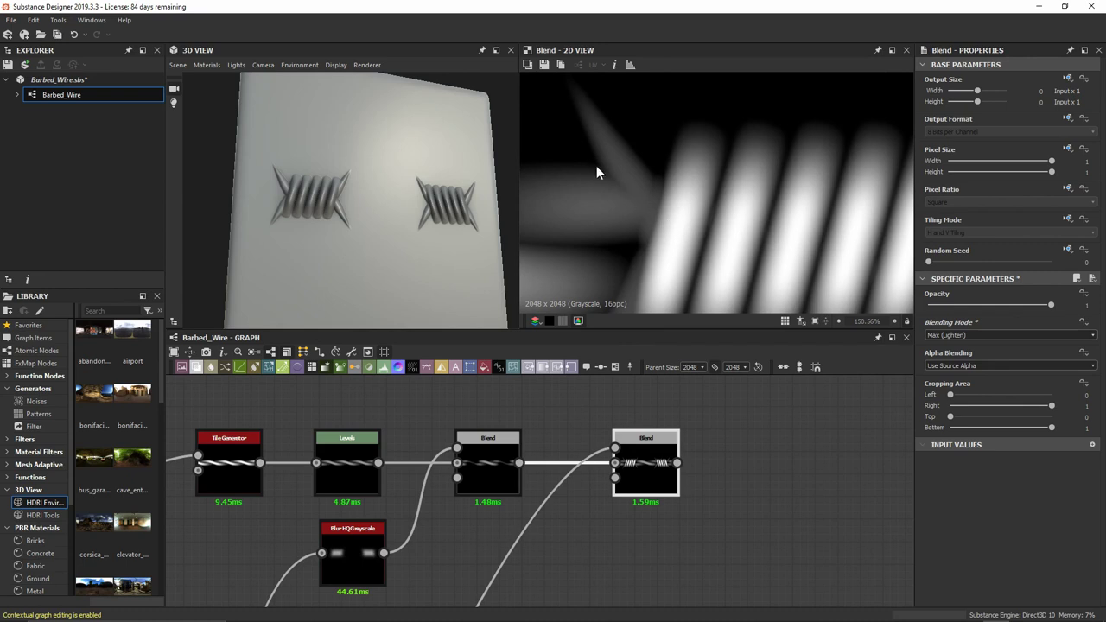
# Raise the output white of the Levels node behind the barb's spikes to about 47 percent
pyautogui.click(357, 457)
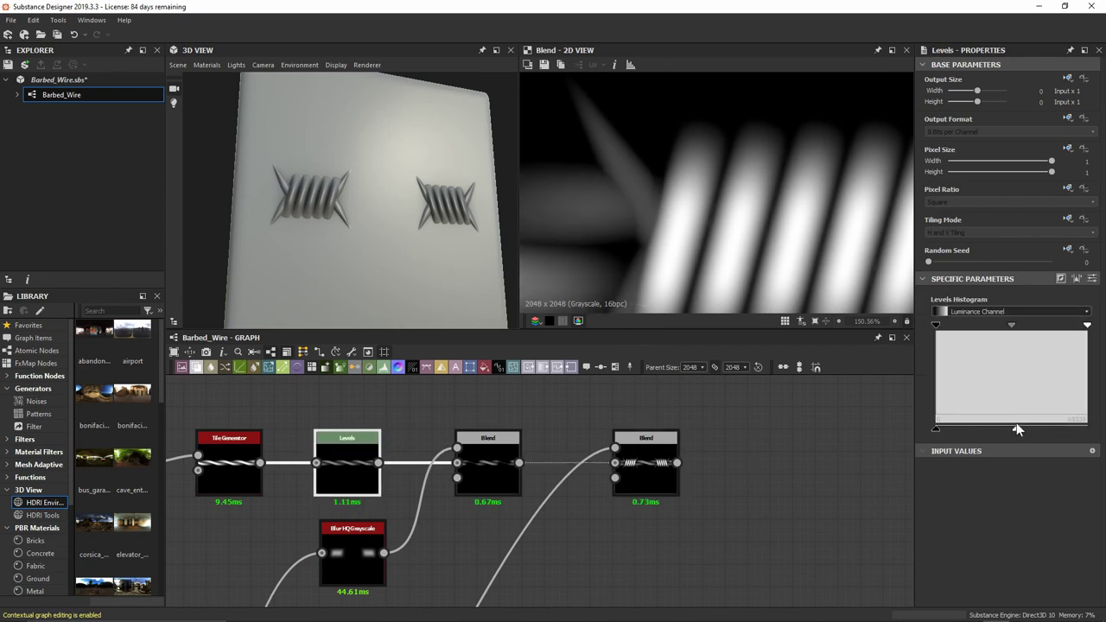
pyautogui.scroll(-6, 700, 204)
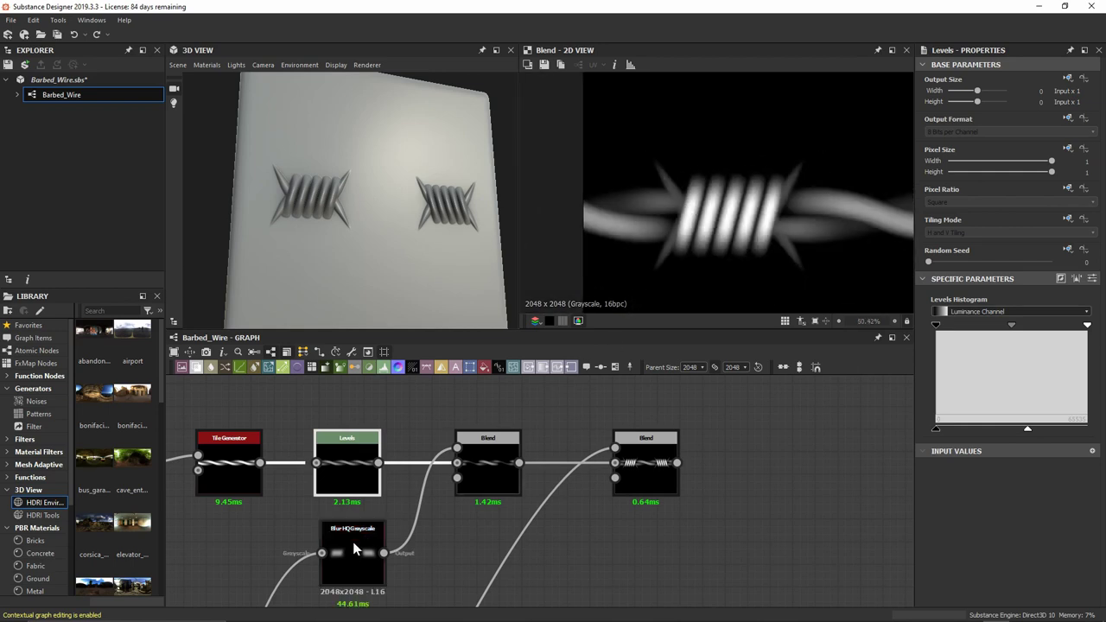
pyautogui.scroll(-2, 412, 475)
pyautogui.moveTo(352, 542); pyautogui.dragTo(482, 440, button='middle')
pyautogui.scroll(-2, 412, 482)
pyautogui.click(473, 431)
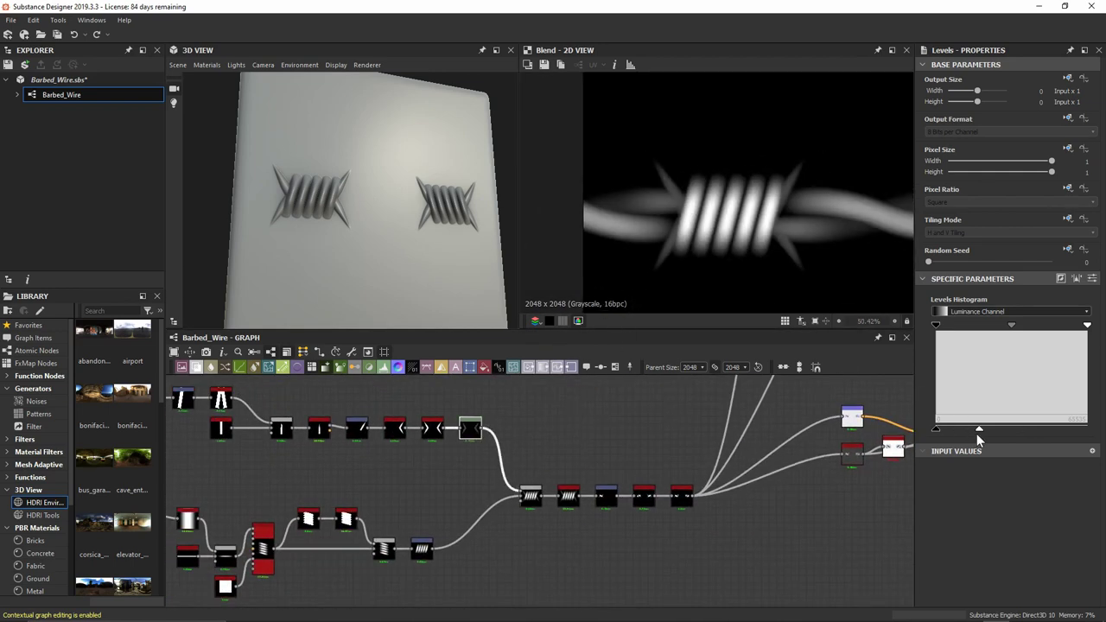
pyautogui.moveTo(979, 432); pyautogui.dragTo(1007, 430)
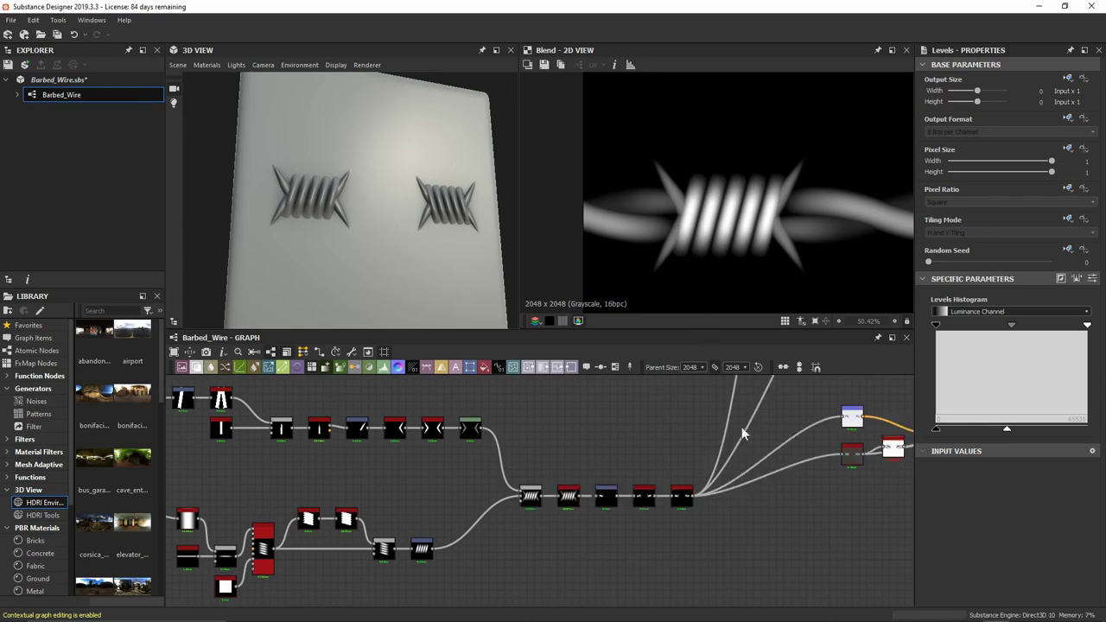
# Examine how the combined barbed wire tiles in the 2D view
pyautogui.moveTo(741, 426); pyautogui.dragTo(590, 484, button='middle')
pyautogui.scroll(-2, 815, 209)
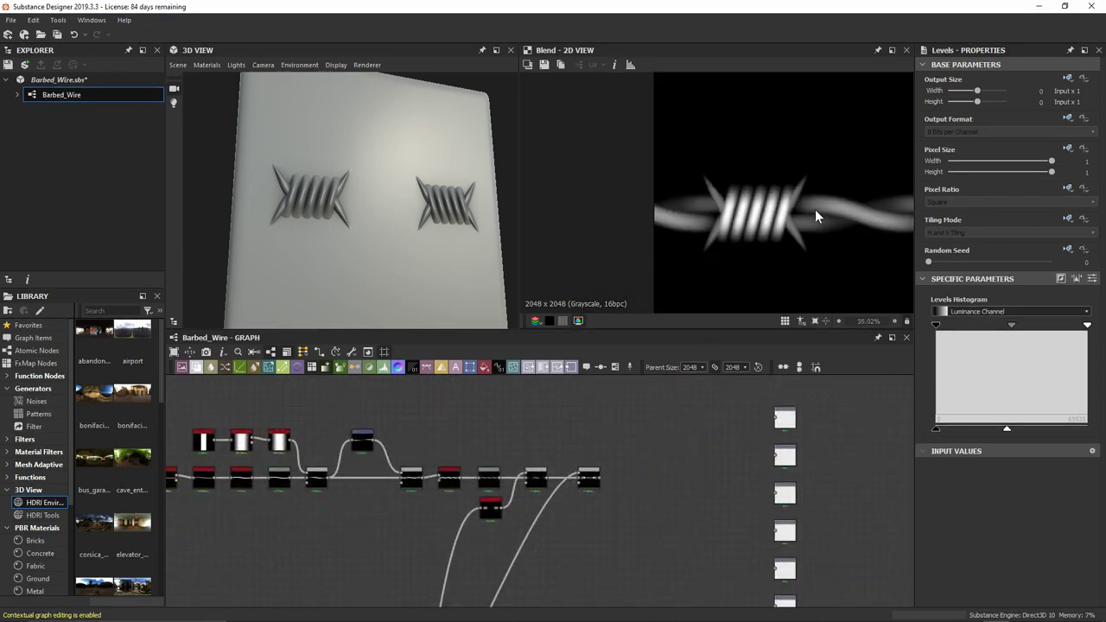
pyautogui.scroll(-2, 814, 216)
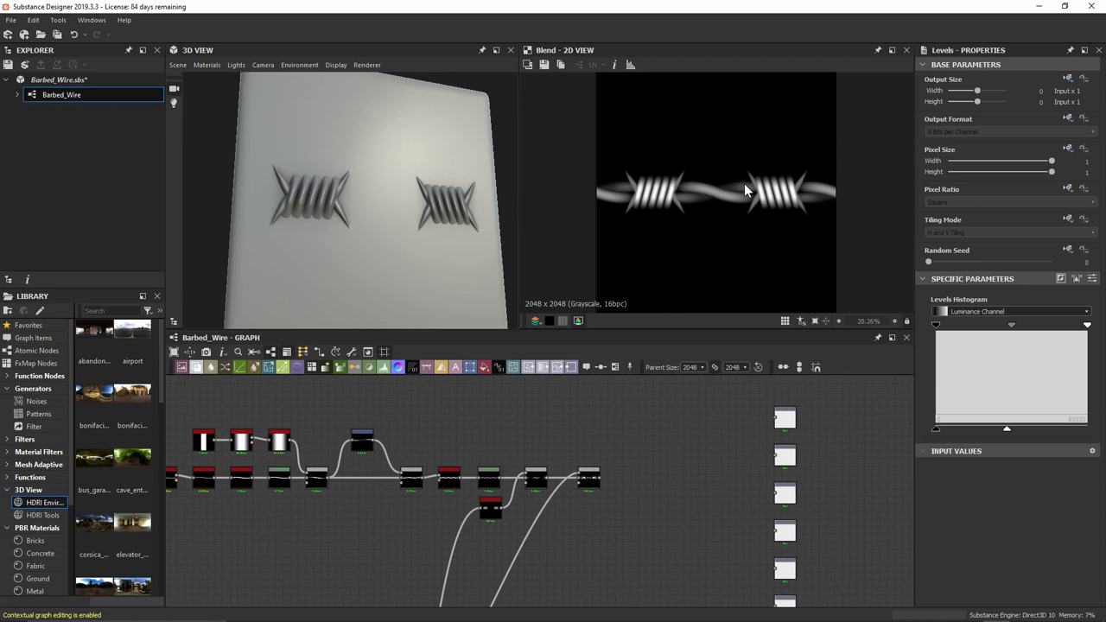
pyautogui.scroll(-4, 744, 184)
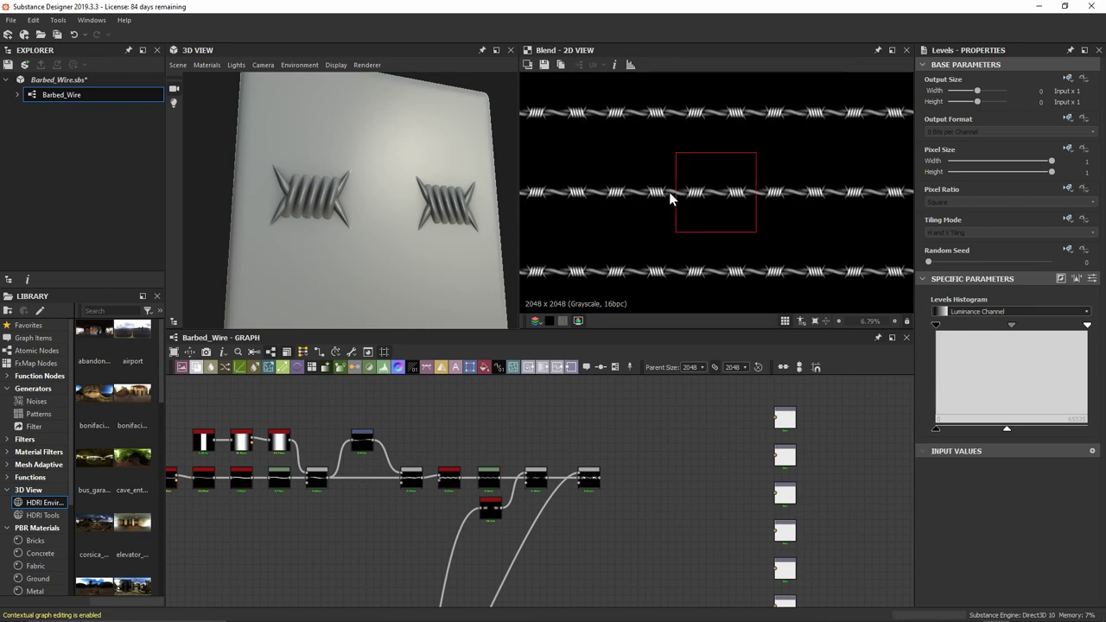
pyautogui.scroll(4, 711, 198)
pyautogui.scroll(1, 733, 185)
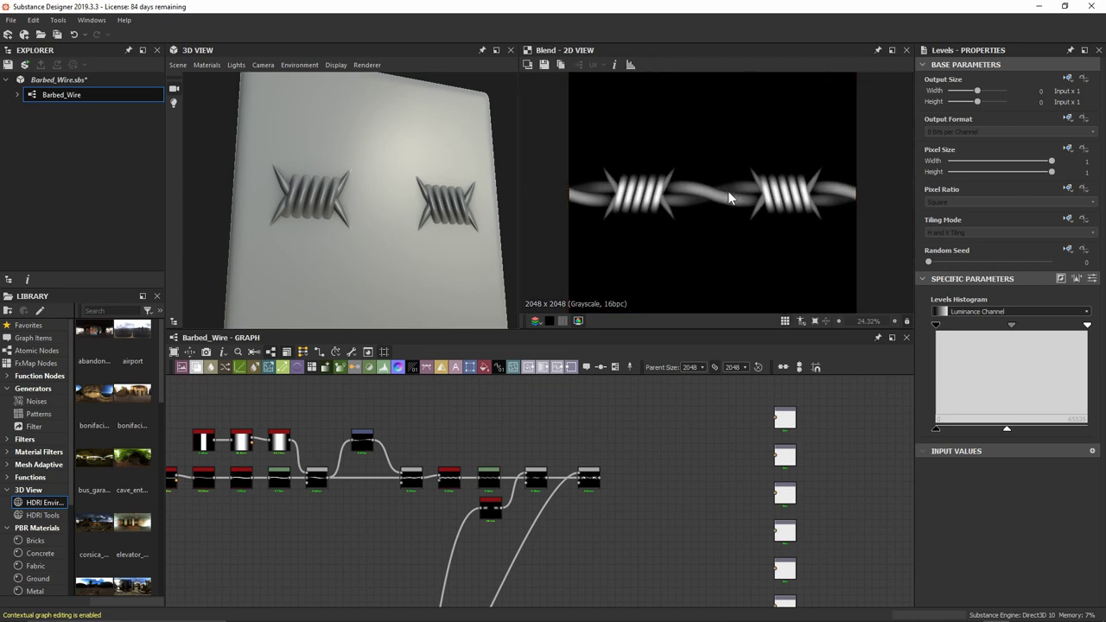
# Insert a Directional Warp node after the Max (Lighten) Blend
pyautogui.scroll(5, 591, 514)
pyautogui.click(445, 479)
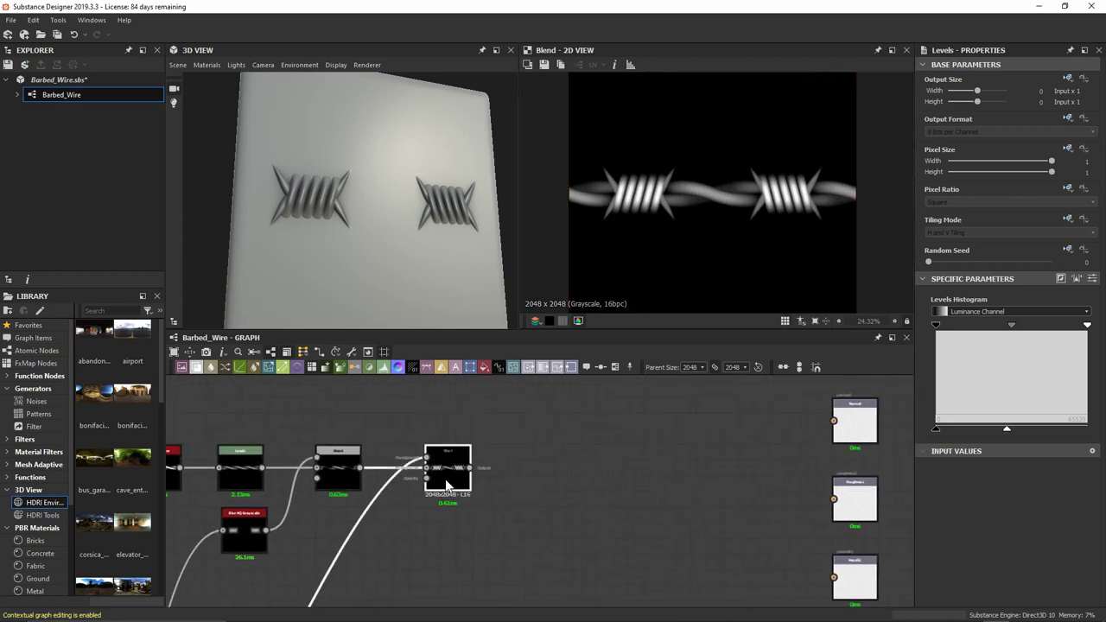
pyautogui.press('space')
pyautogui.write('direc')
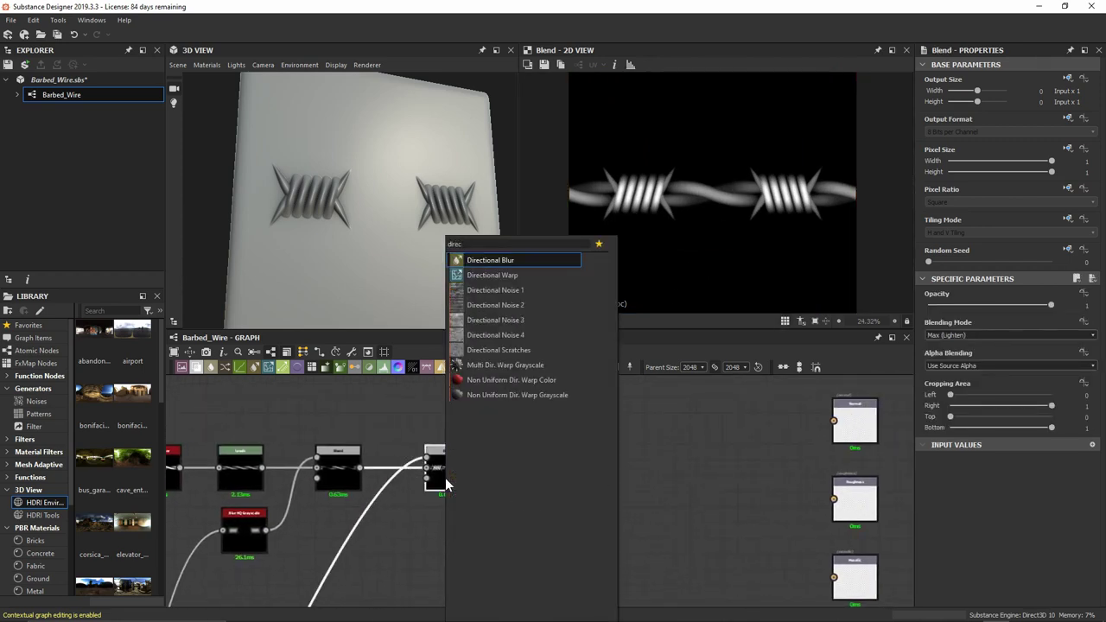
pyautogui.press('Down')
pyautogui.press('Return')
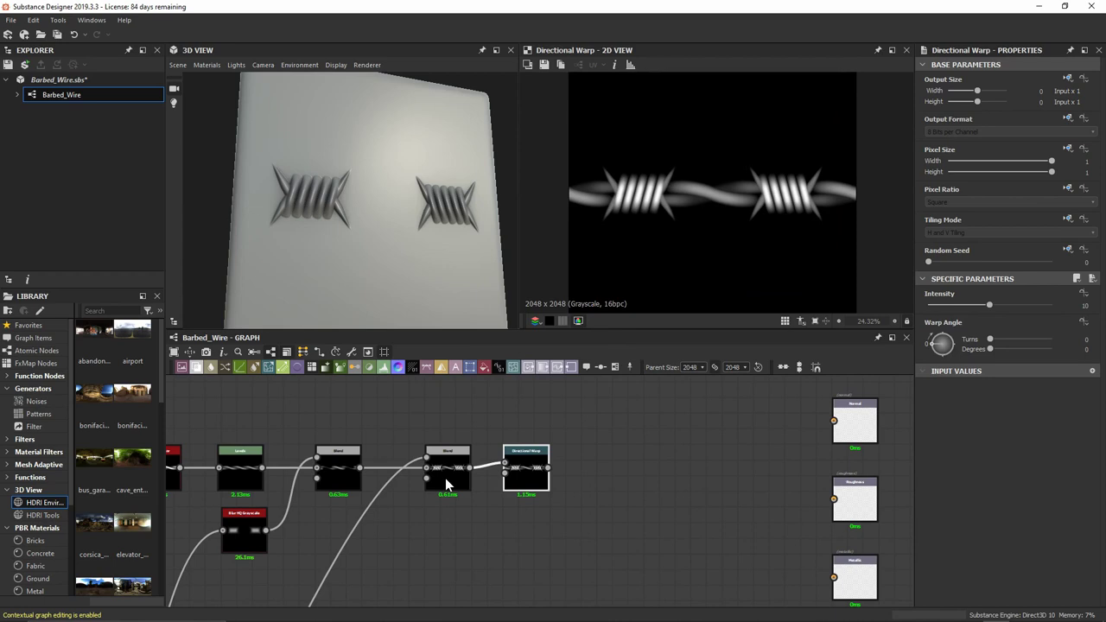
# Add a Gaussian Noise node with scale 4 and connect it to the Directional Warp's second input
pyautogui.scroll(3, 447, 486)
pyautogui.moveTo(584, 421); pyautogui.dragTo(488, 507)
pyautogui.write('gaus')
pyautogui.press('Return')
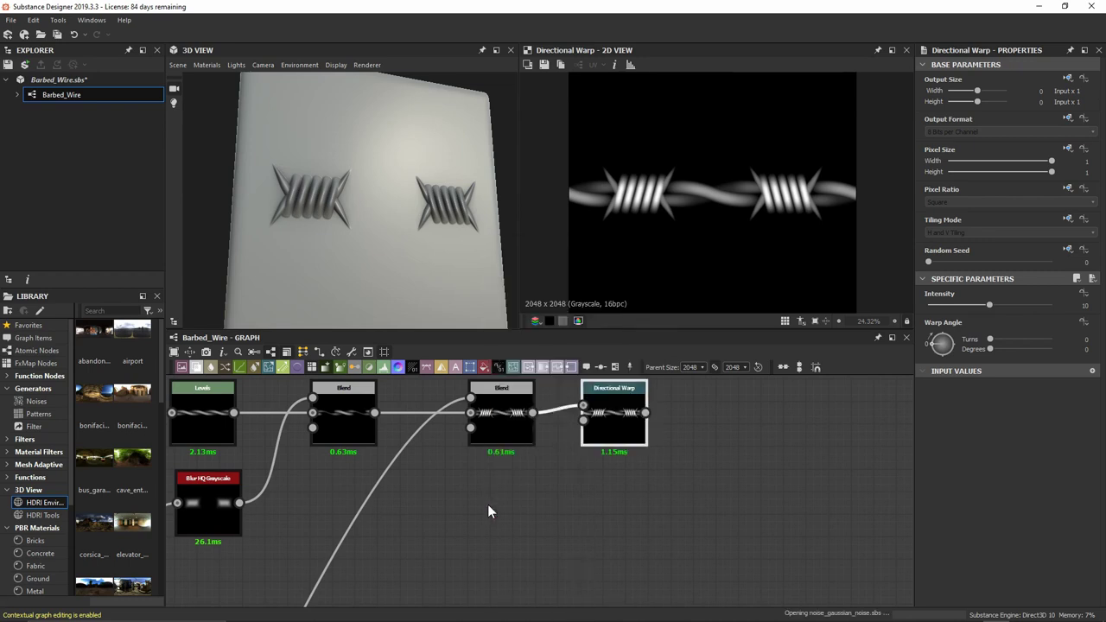
pyautogui.moveTo(488, 510); pyautogui.dragTo(533, 510)
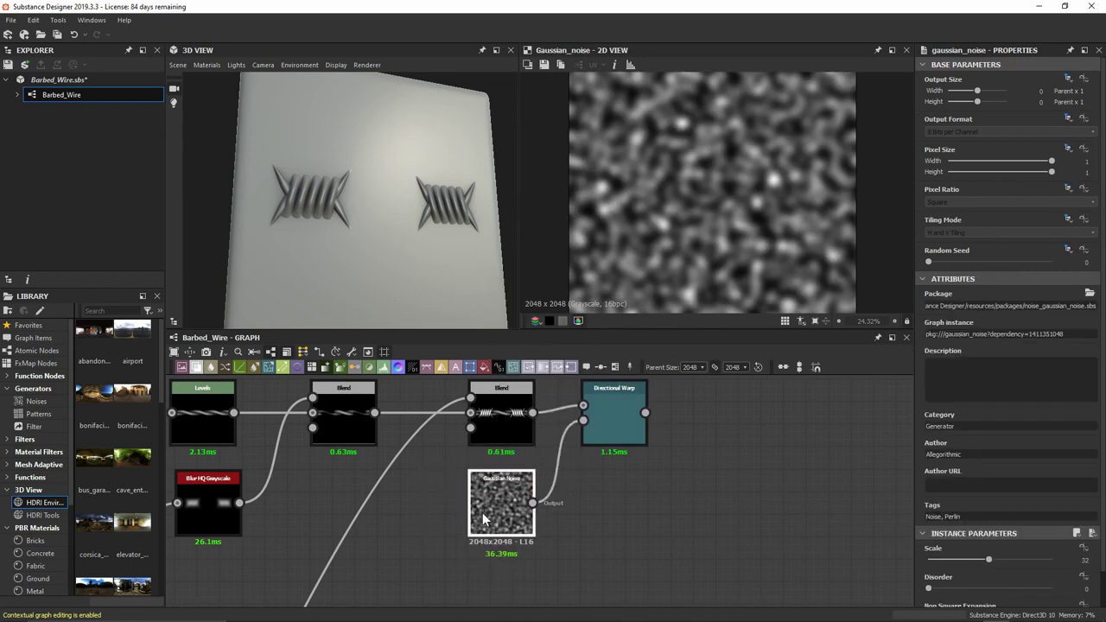
pyautogui.scroll(-1, 981, 475)
pyautogui.moveTo(988, 522); pyautogui.dragTo(933, 526)
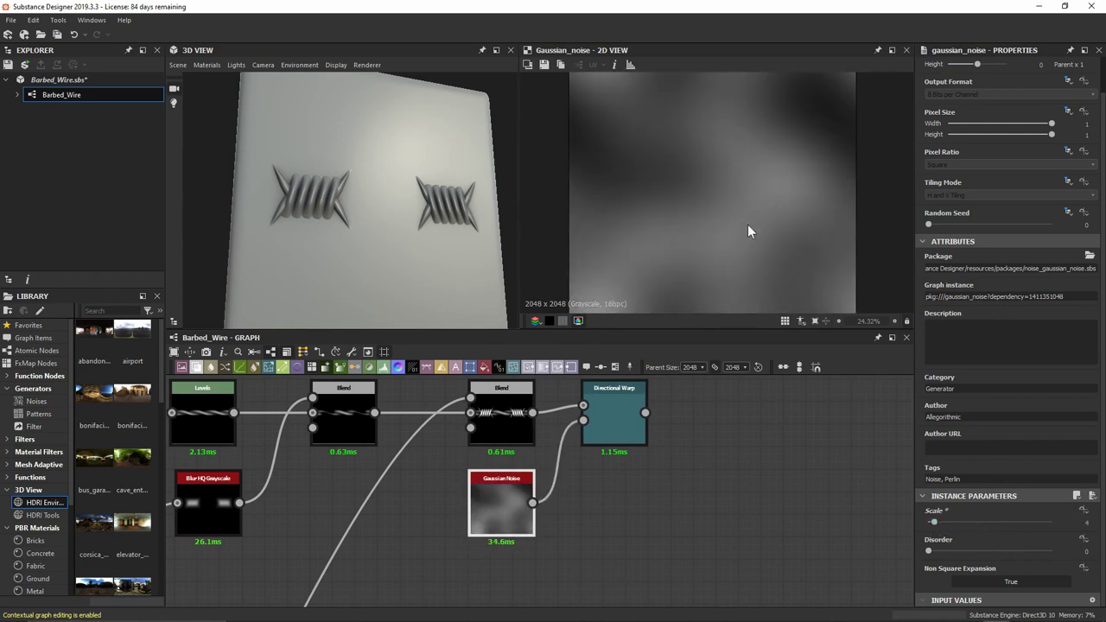
# Set the Directional Warp's intensity to 25 and its warp angle to 90 degrees, and check the tiled result
pyautogui.doubleClick(626, 414)
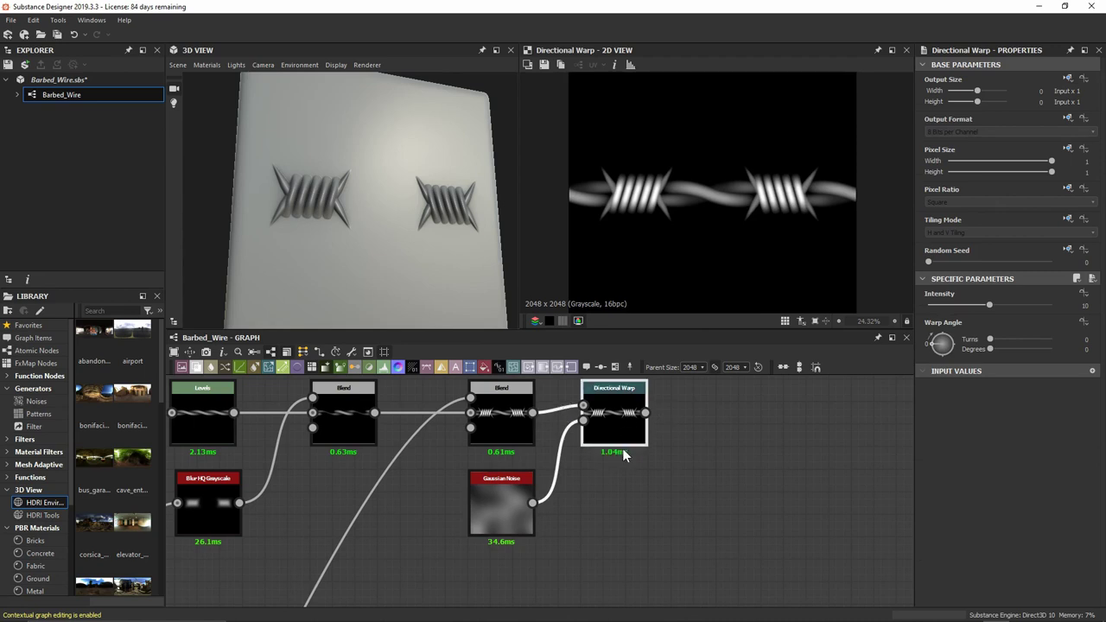
pyautogui.click(989, 306)
pyautogui.write('25')
pyautogui.press('Return')
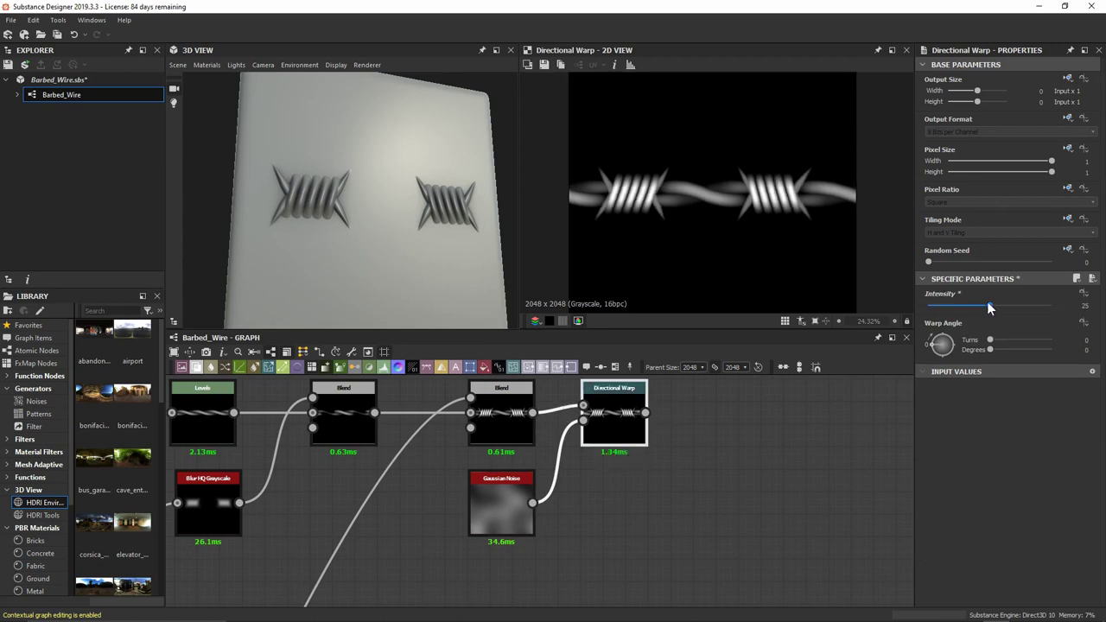
pyautogui.click(991, 350)
pyautogui.write('90')
pyautogui.press('Return')
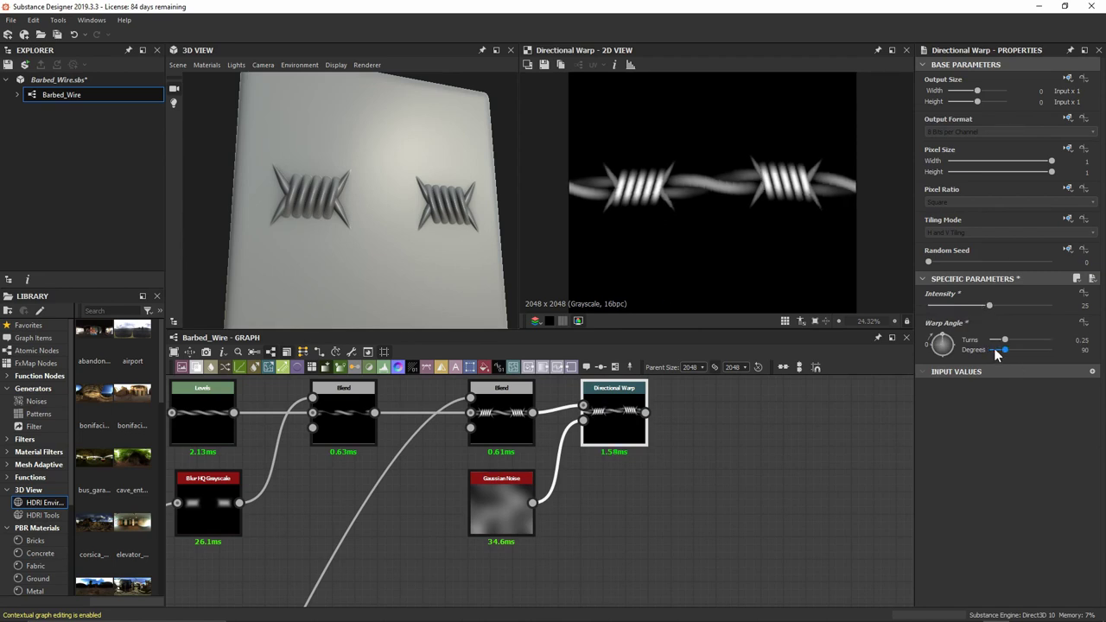
pyautogui.scroll(-3, 719, 207)
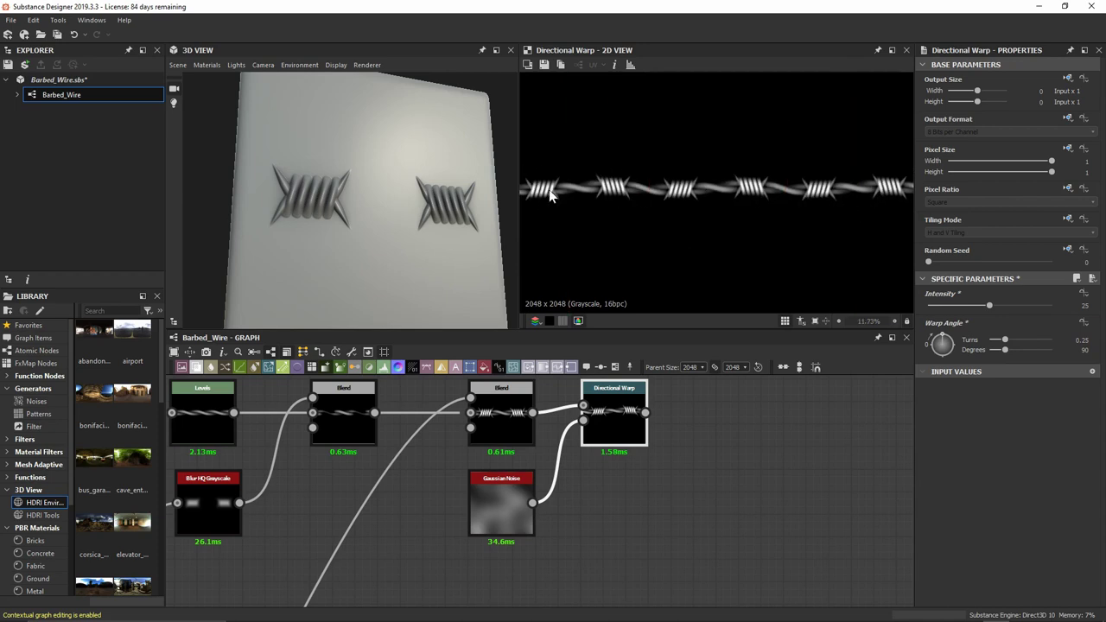
# Set the Gaussian Noise node's disorder to 0.04 and inspect the warped barbed wire on the cube in the 3D view
pyautogui.press('f')
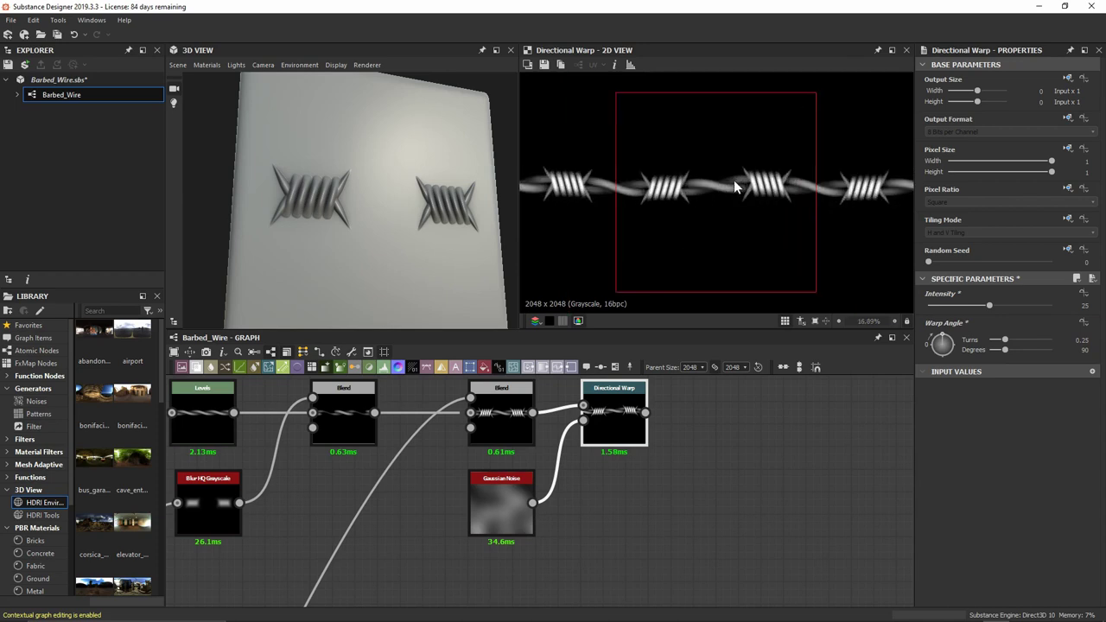
pyautogui.click(508, 510)
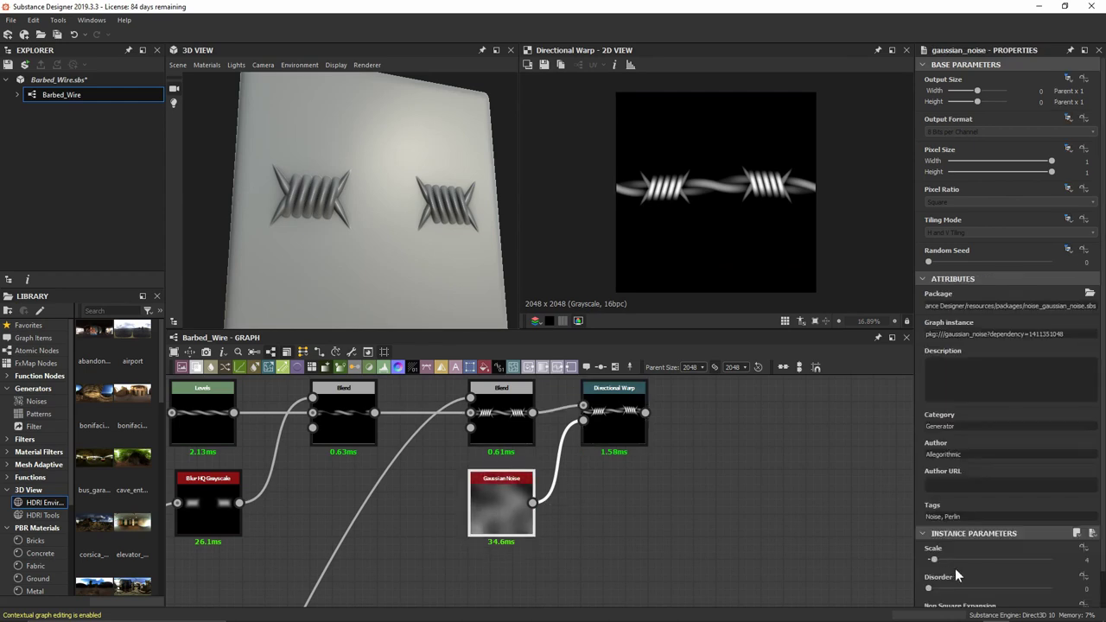
pyautogui.scroll(-2, 955, 568)
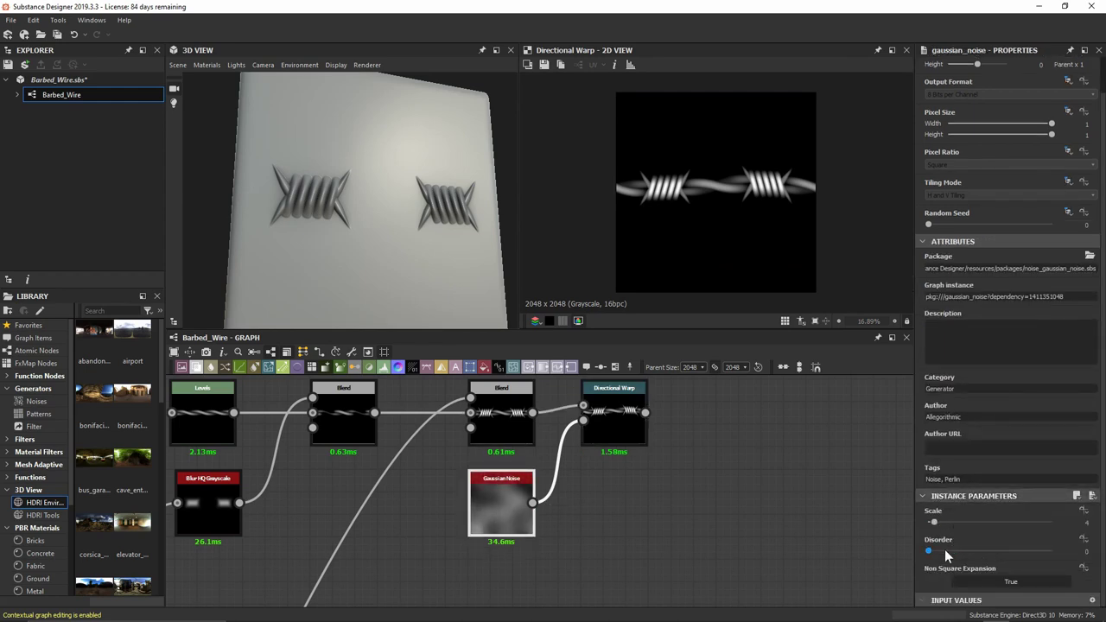
pyautogui.moveTo(930, 550); pyautogui.dragTo(974, 530)
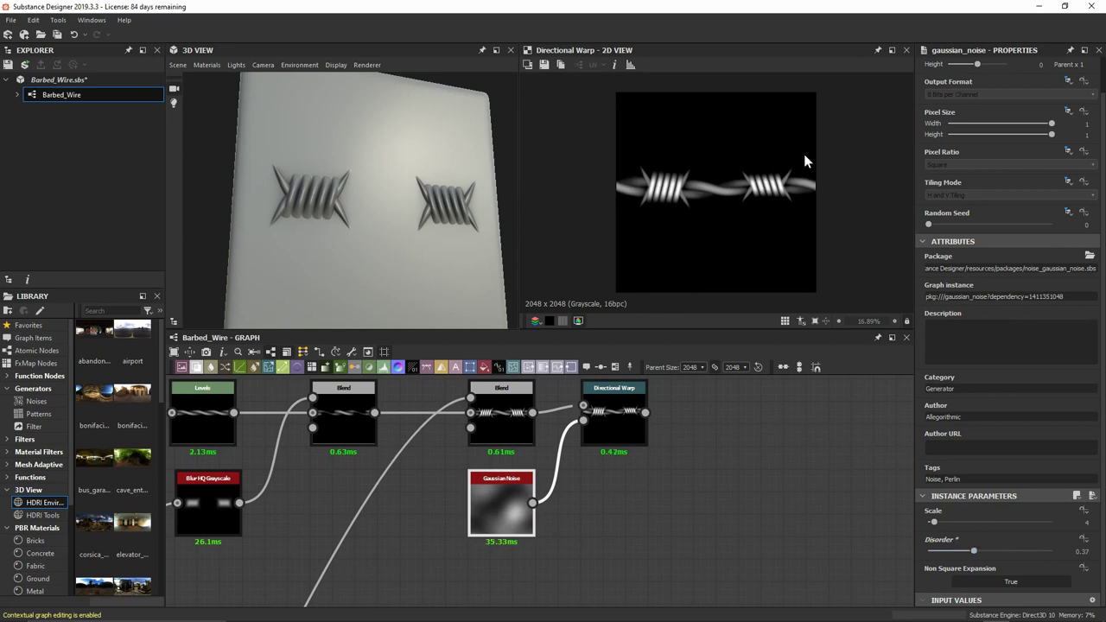
pyautogui.moveTo(974, 557); pyautogui.dragTo(992, 558)
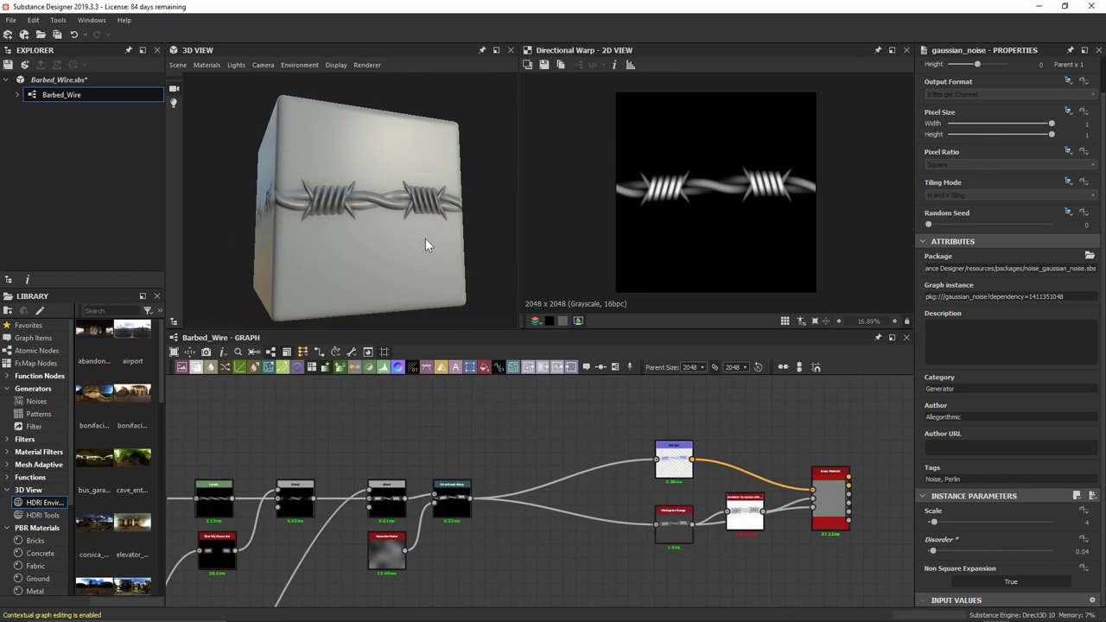
pyautogui.scroll(5, 425, 238)
pyautogui.moveTo(426, 260); pyautogui.dragTo(454, 261)
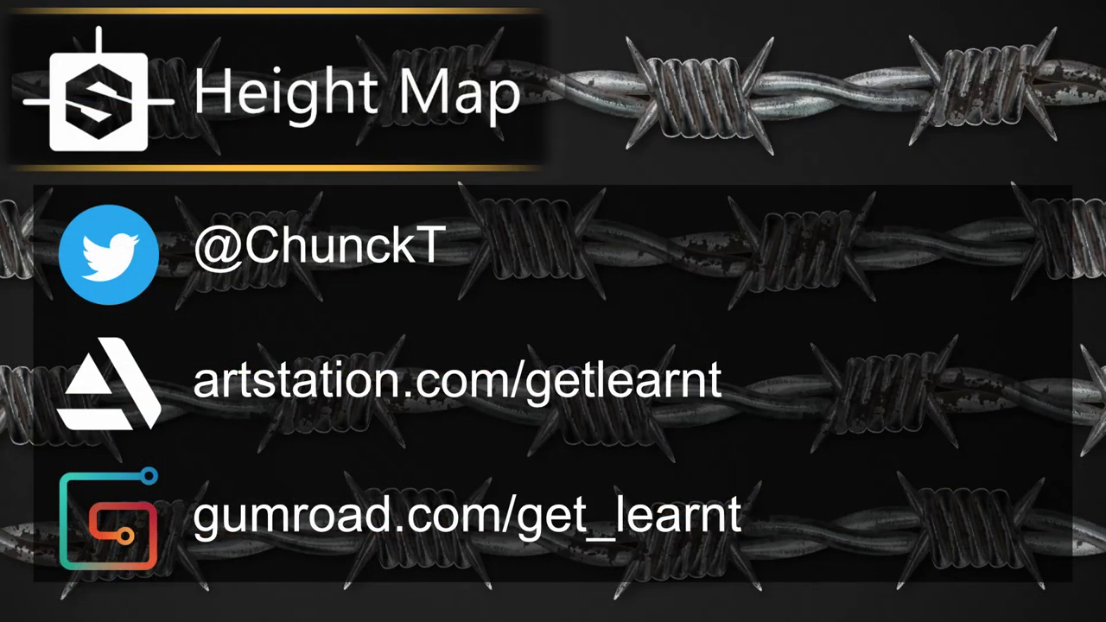